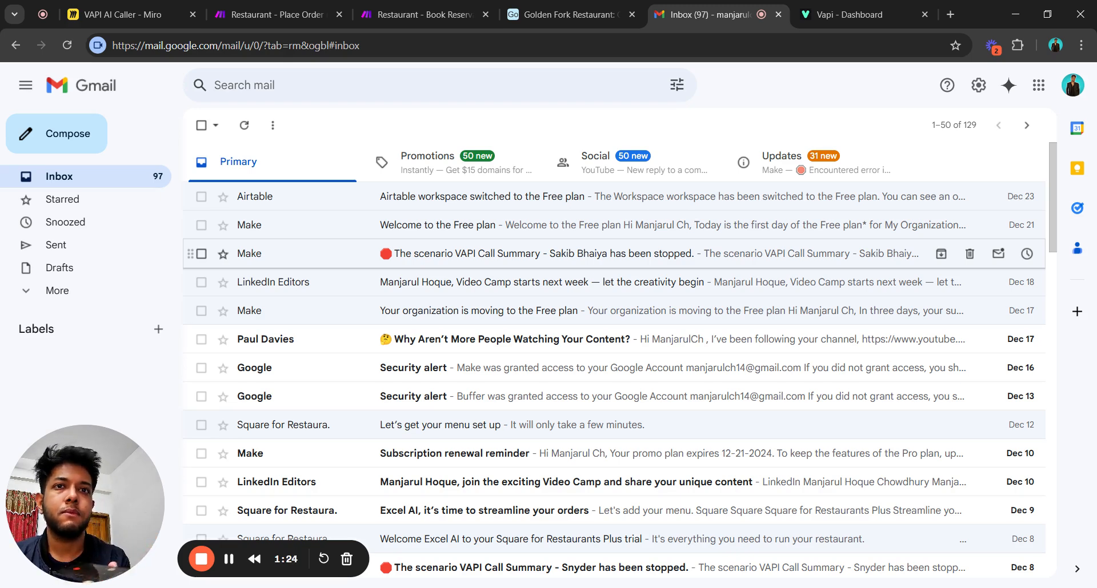
Switch to the Golden Fork Restaurant Airtable base to show the empty Order Management table.
left_click(568, 14)
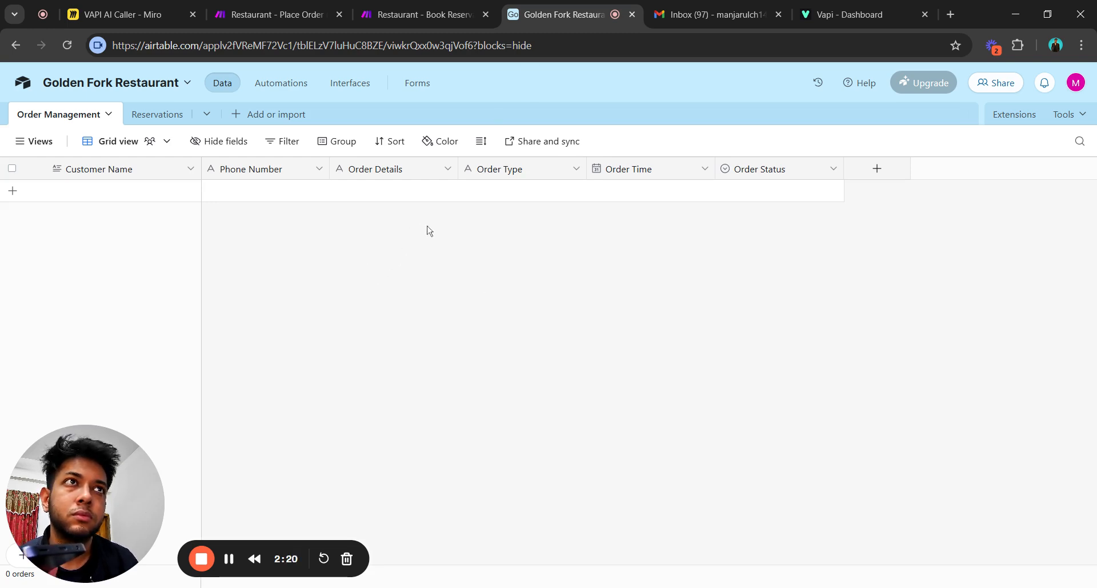
Bring up the Restaurant - Place Order (VAPI Tools) scenario and its successful run history.
left_click(400, 9)
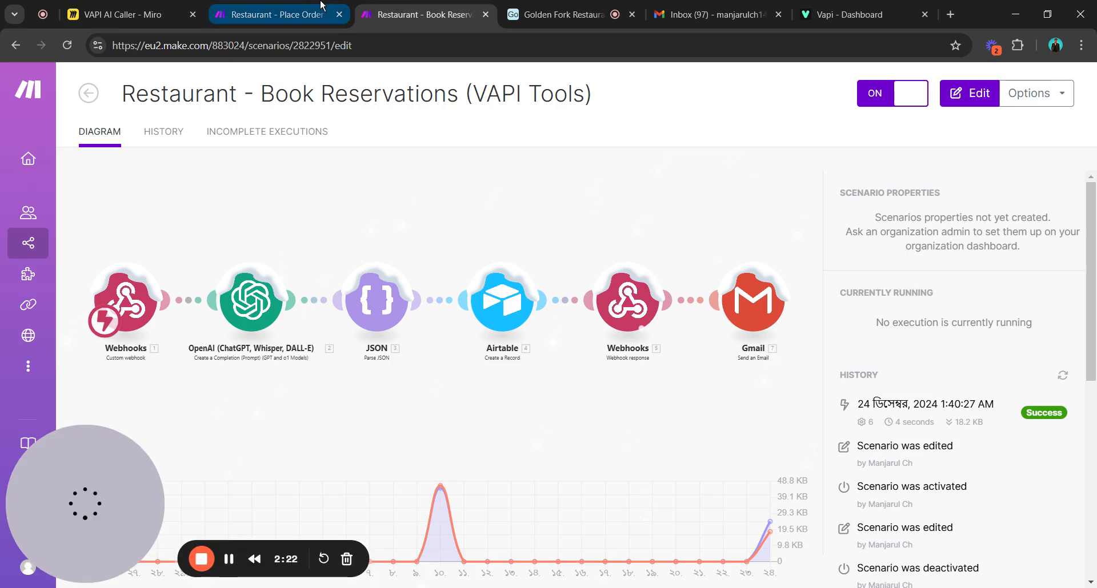
left_click(312, 5)
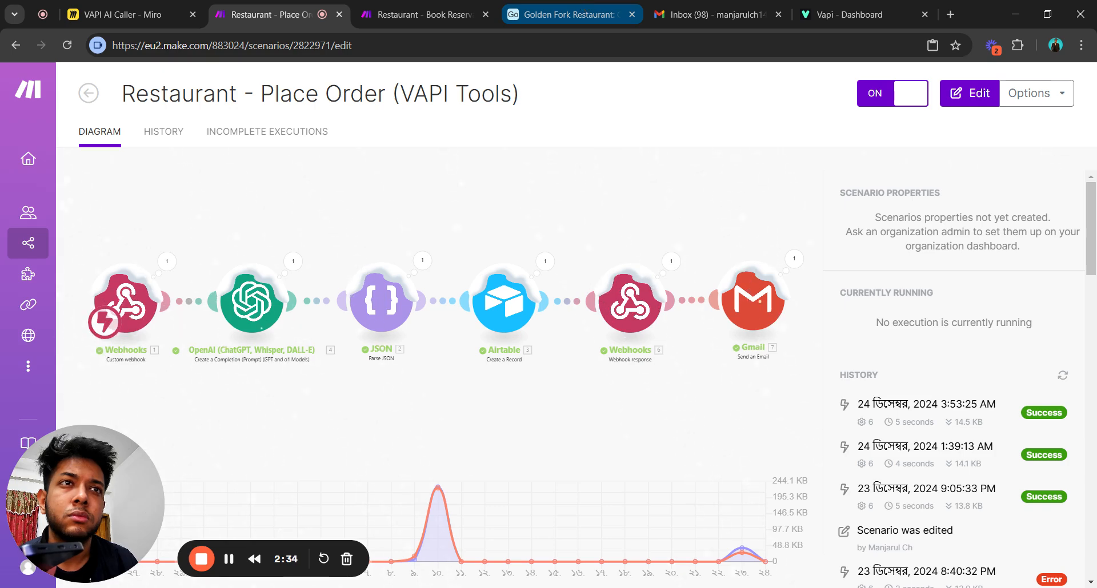
Return to Airtable's Order Management table showing the pickup order of 2 burgers, 1 pizza, 3 Cokes.
left_click(566, 14)
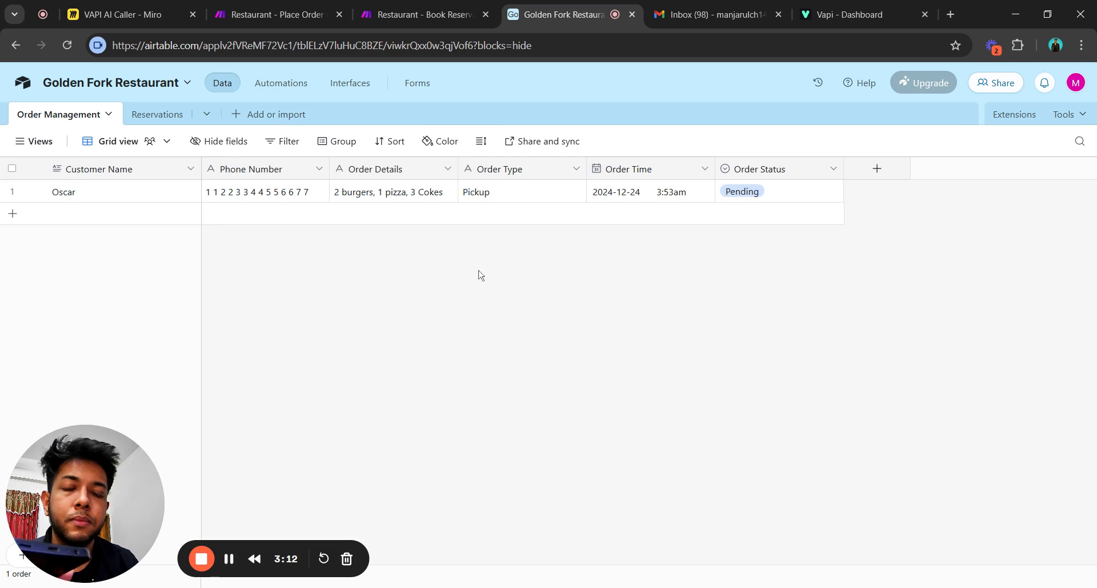
Check the party-of-5 birthday reservation in Reservations, then view the new order and reservation emails in Gmail.
left_click(159, 125)
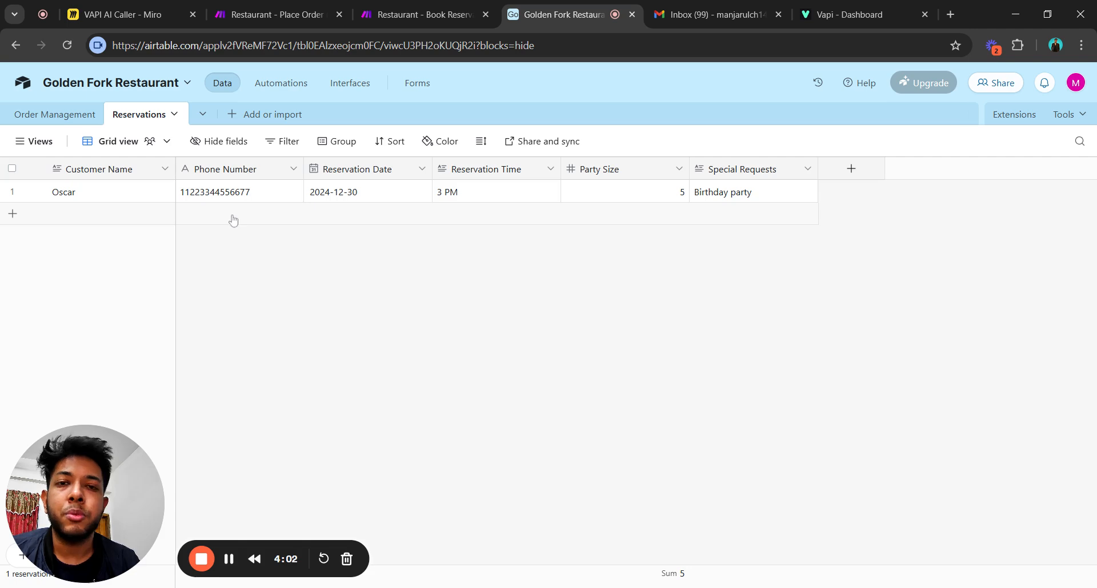
left_click(72, 117)
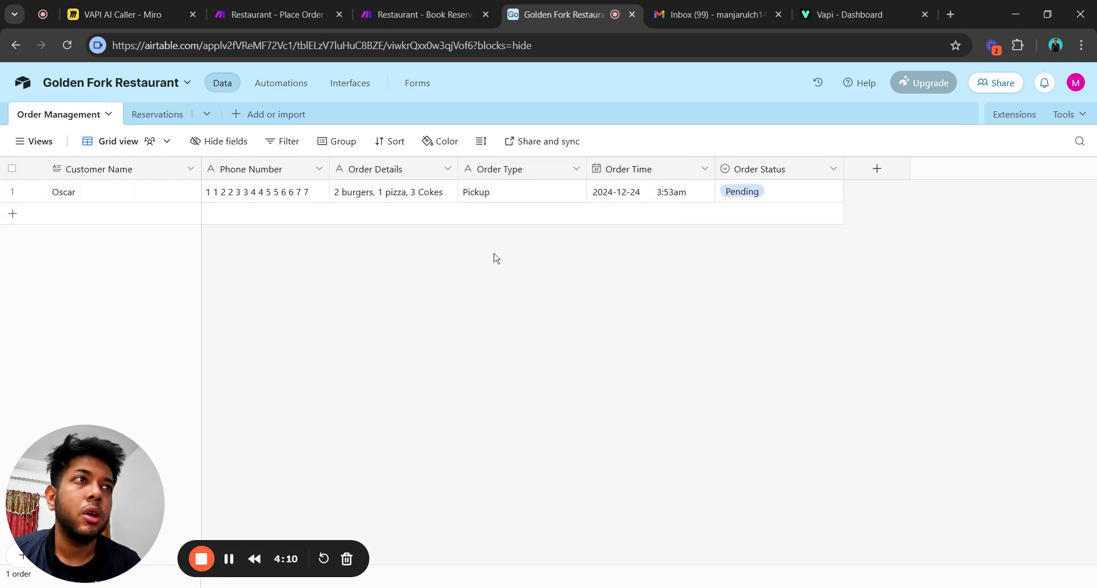
left_click(708, 15)
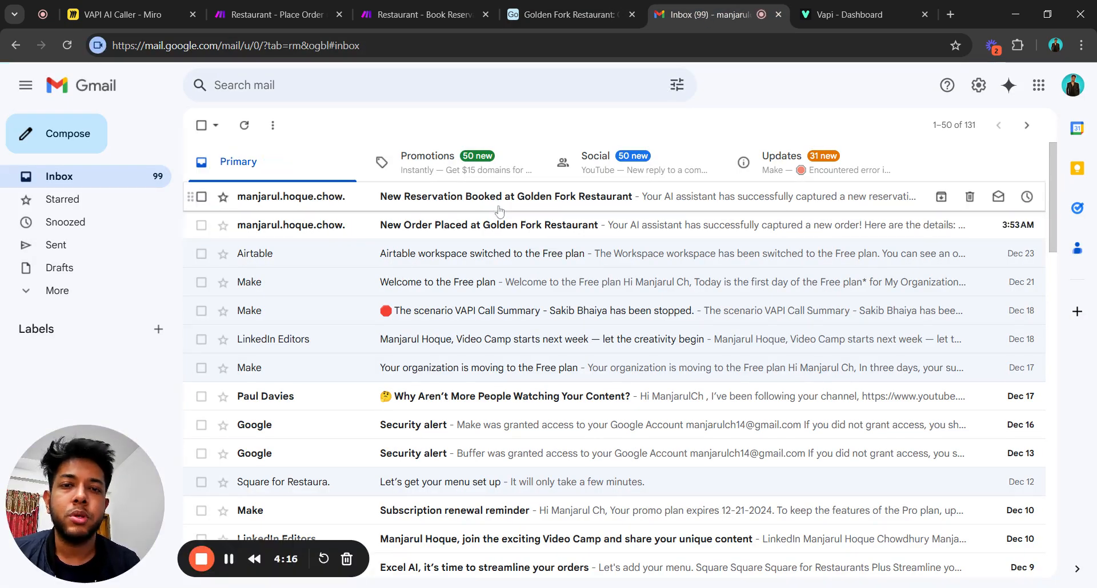
Read the New Reservation Booked email's customer, guests, date and special request details, then return to the inbox.
left_click(475, 198)
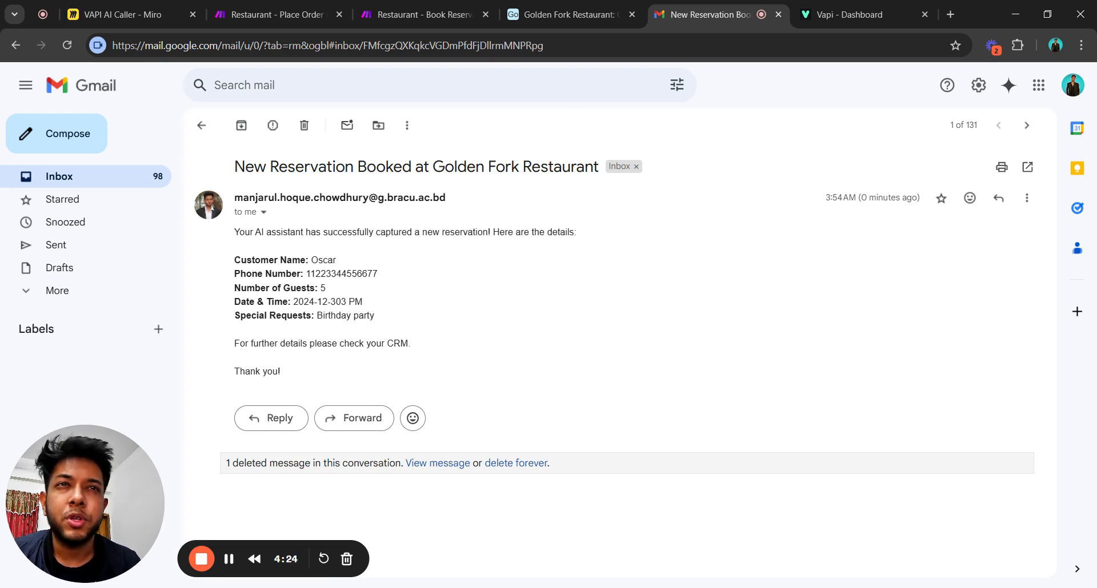
left_click_drag(235, 258, 296, 288)
left_click(381, 315)
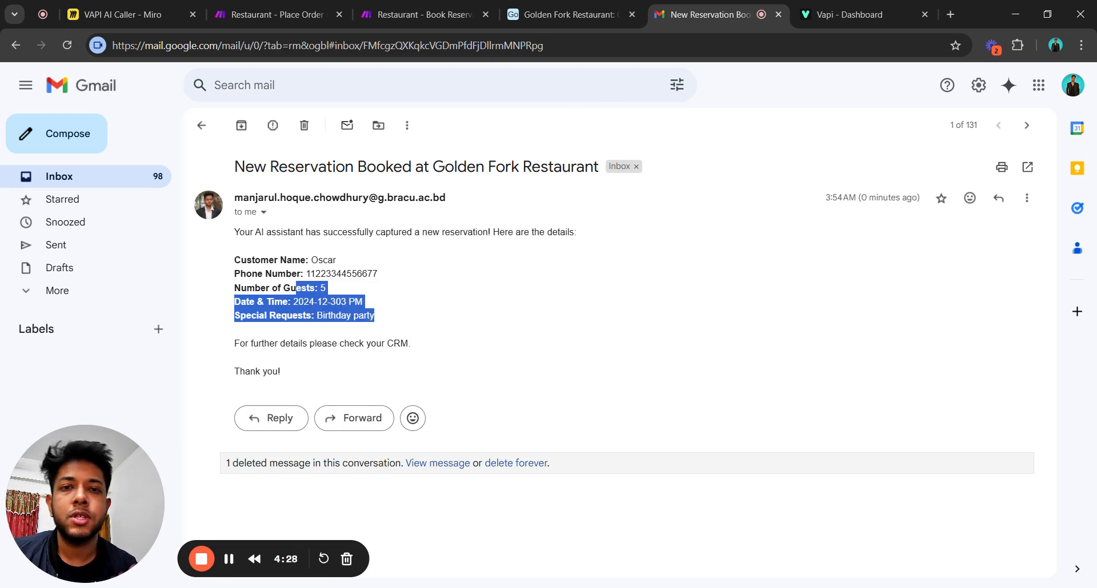
left_click(394, 342)
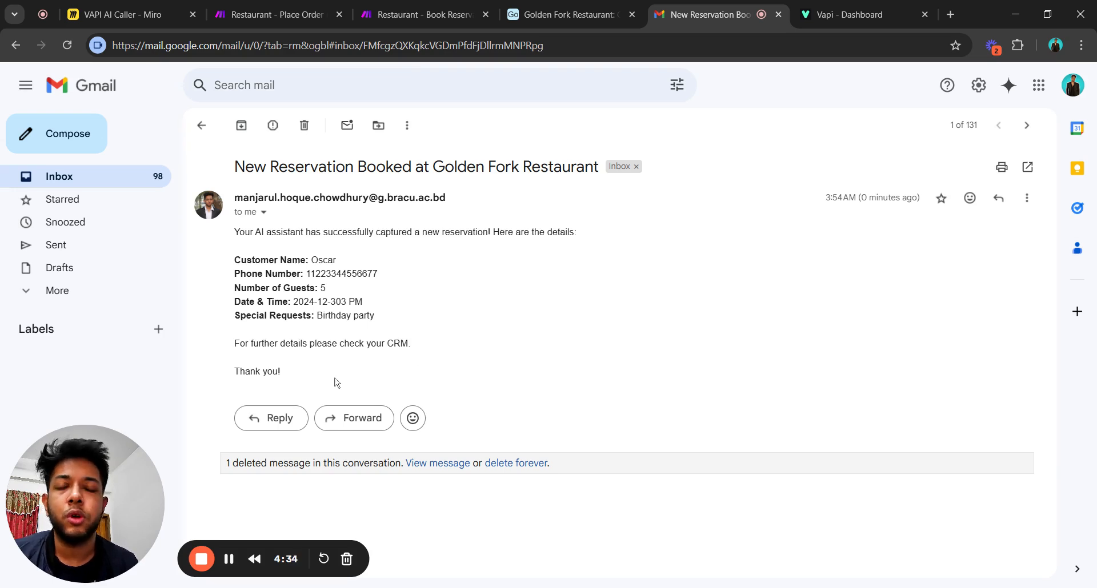
left_click(203, 123)
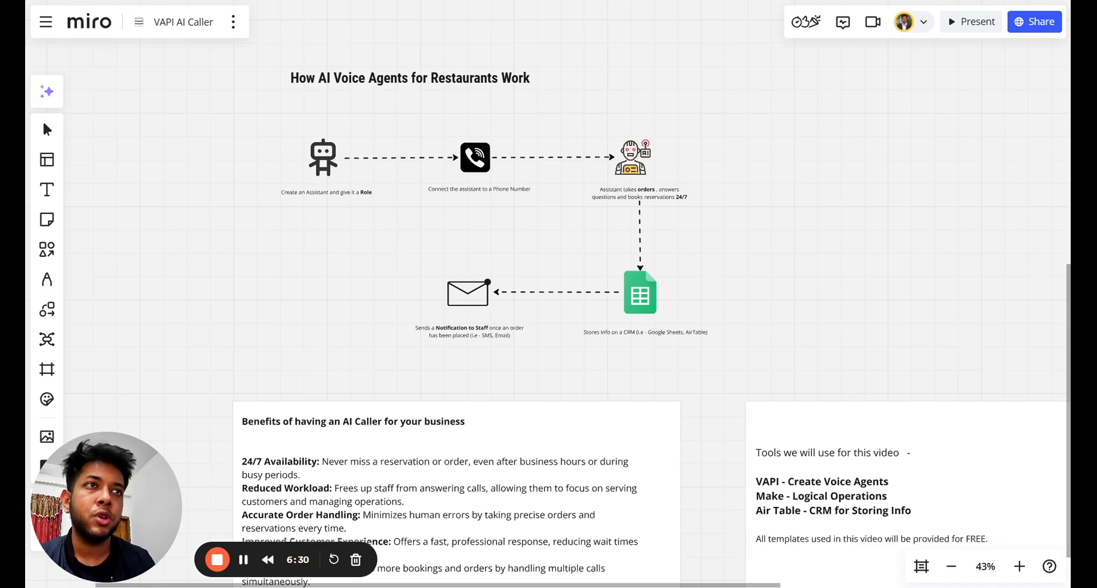
left_click_drag(440, 252, 432, 289)
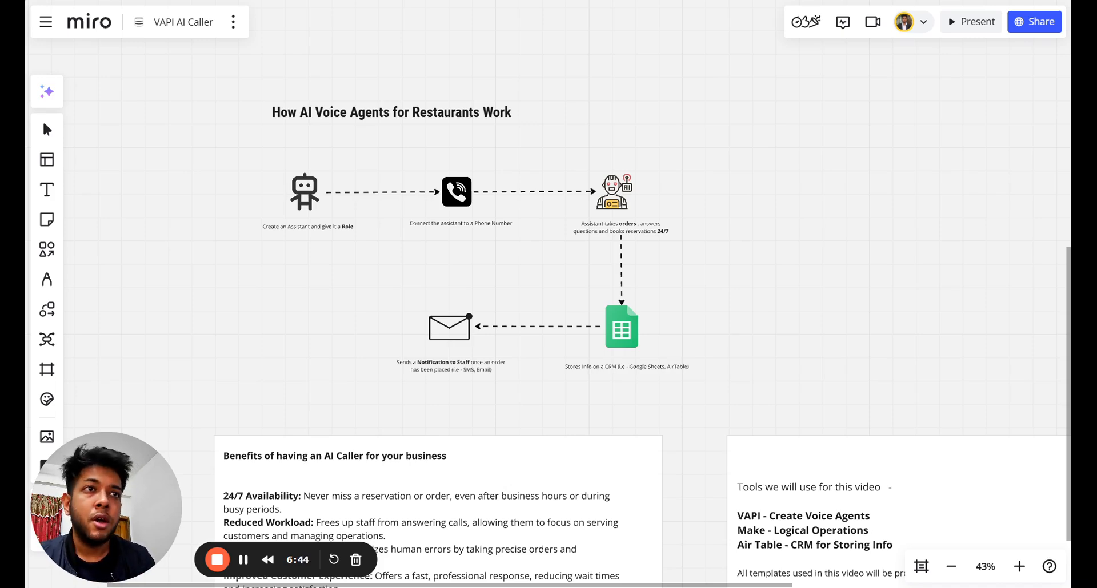
left_click_drag(372, 290, 435, 306)
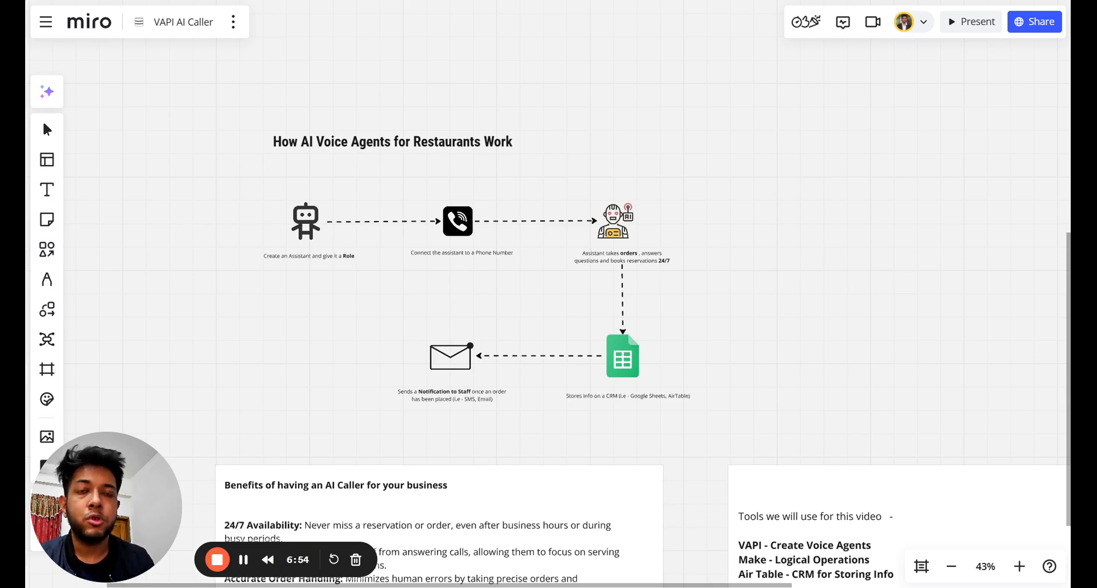
Zoom the Miro board to 85% and pan to the diagram's top row of three steps.
scroll(428, 304, "up", 3)
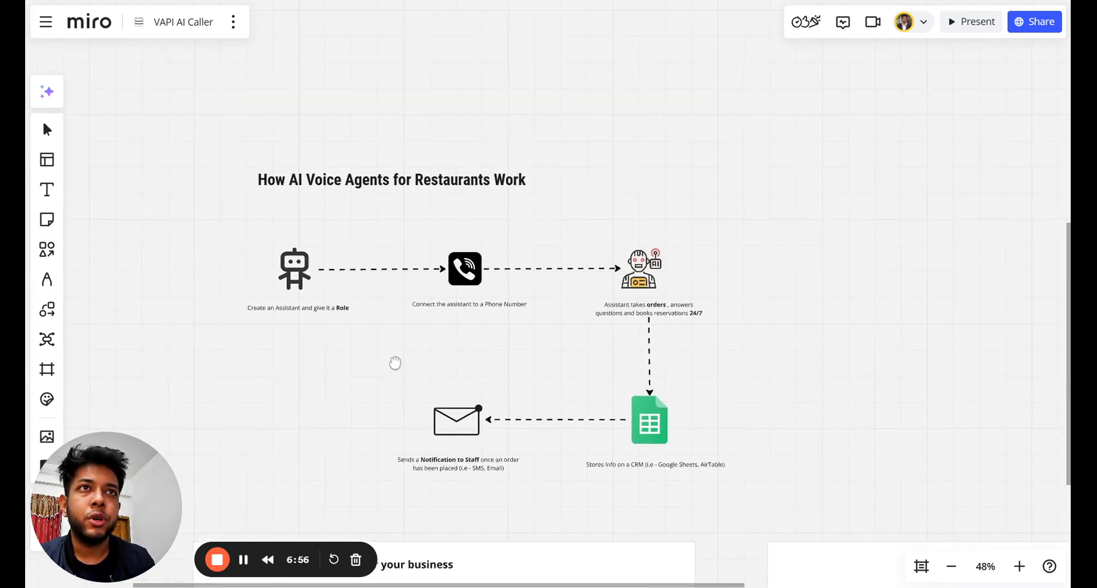
scroll(382, 322, "up", 4)
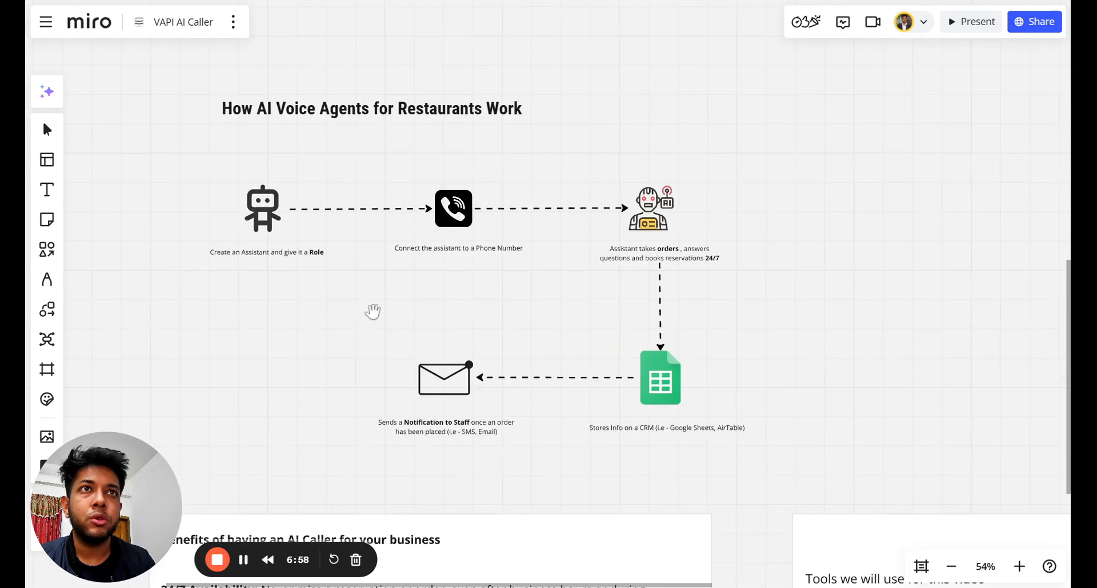
scroll(422, 336, "down", 4)
left_click_drag(420, 330, 322, 183)
scroll(378, 277, "down", 1)
left_click_drag(376, 285, 538, 486)
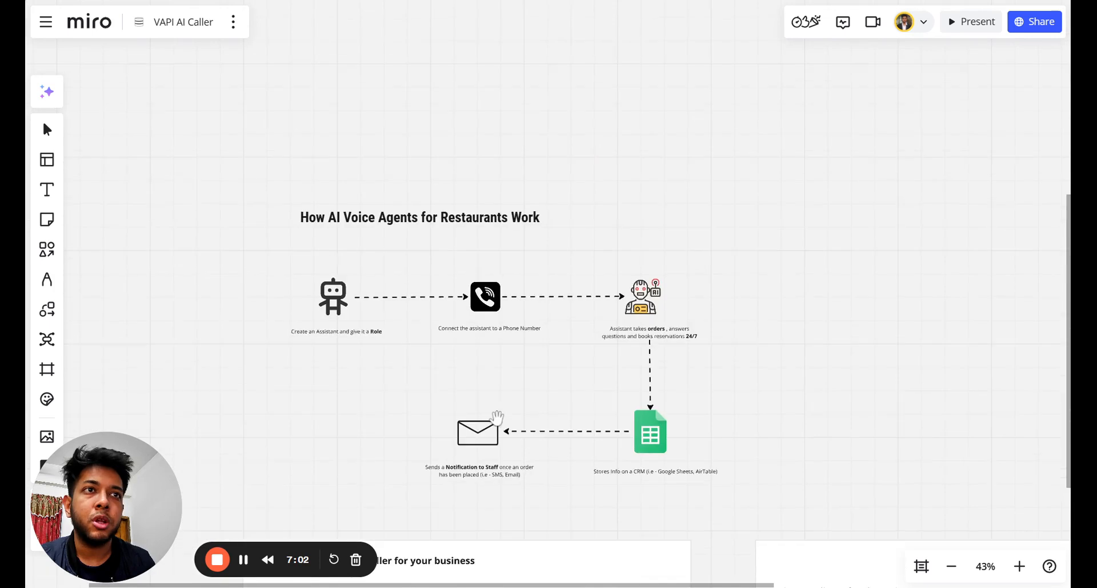
left_click_drag(422, 372, 417, 363)
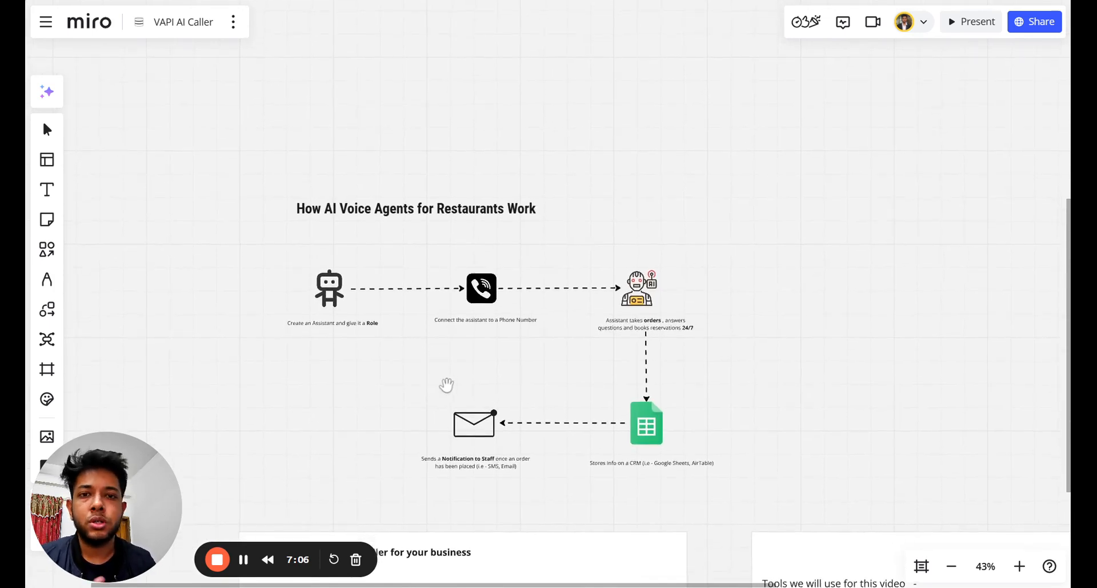
scroll(433, 366, "up", 1)
scroll(440, 359, "up", 2)
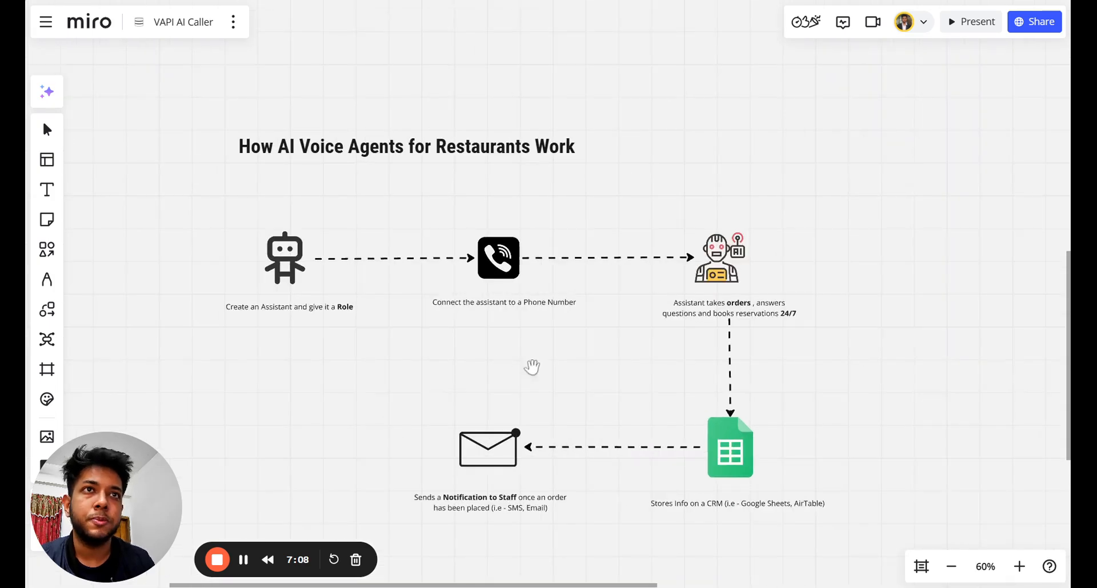
scroll(497, 366, "right", 2)
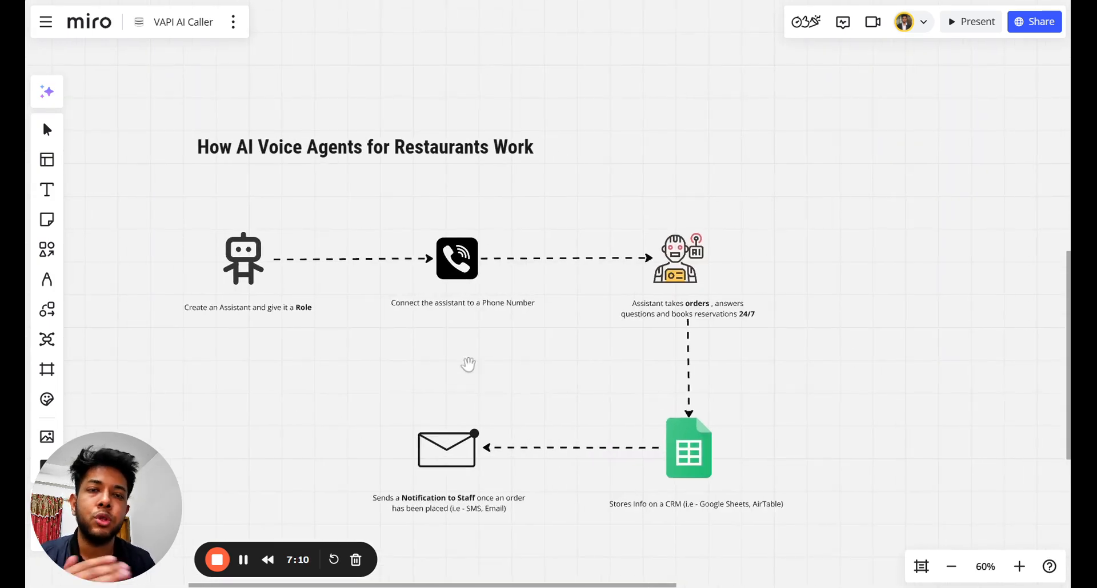
scroll(472, 372, "up", 2)
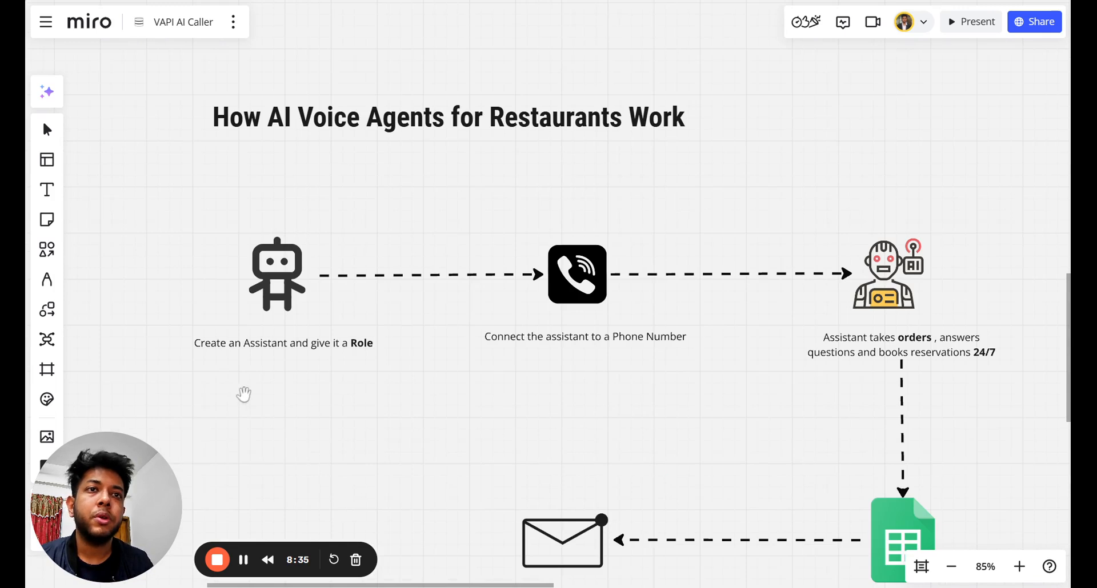
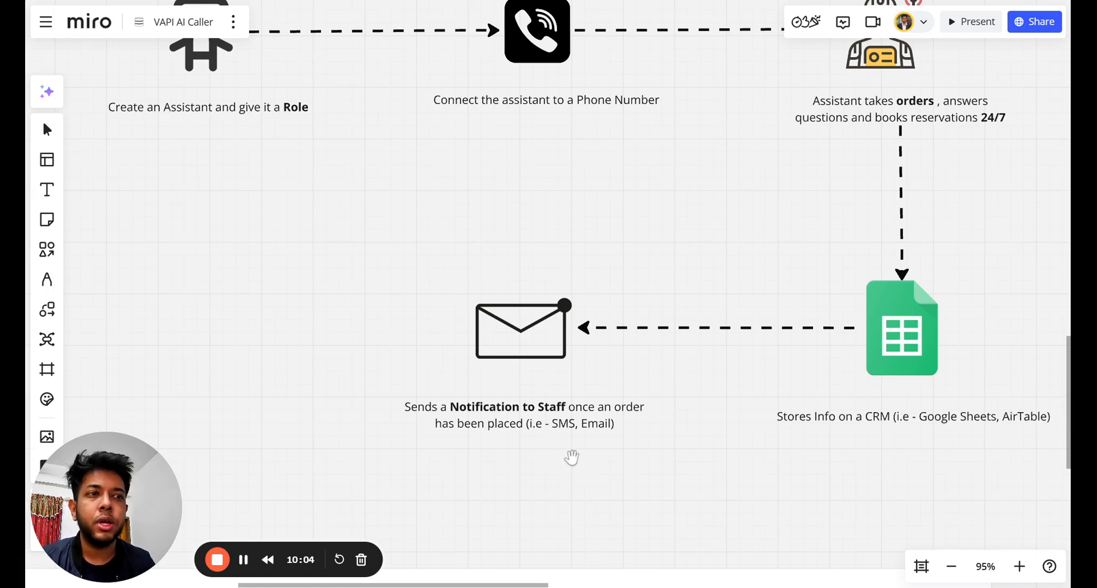
Zoom the board out to about 67% and pan down to the Benefits of having an AI Caller card.
scroll(573, 459, "down", 2)
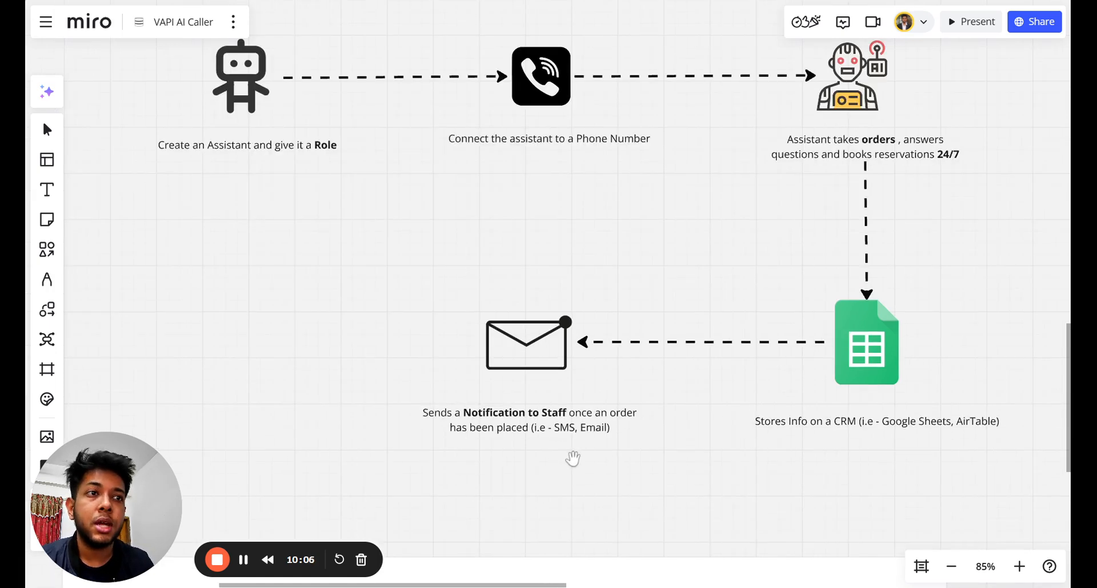
left_click_drag(568, 473, 580, 276)
scroll(562, 409, "down", 3)
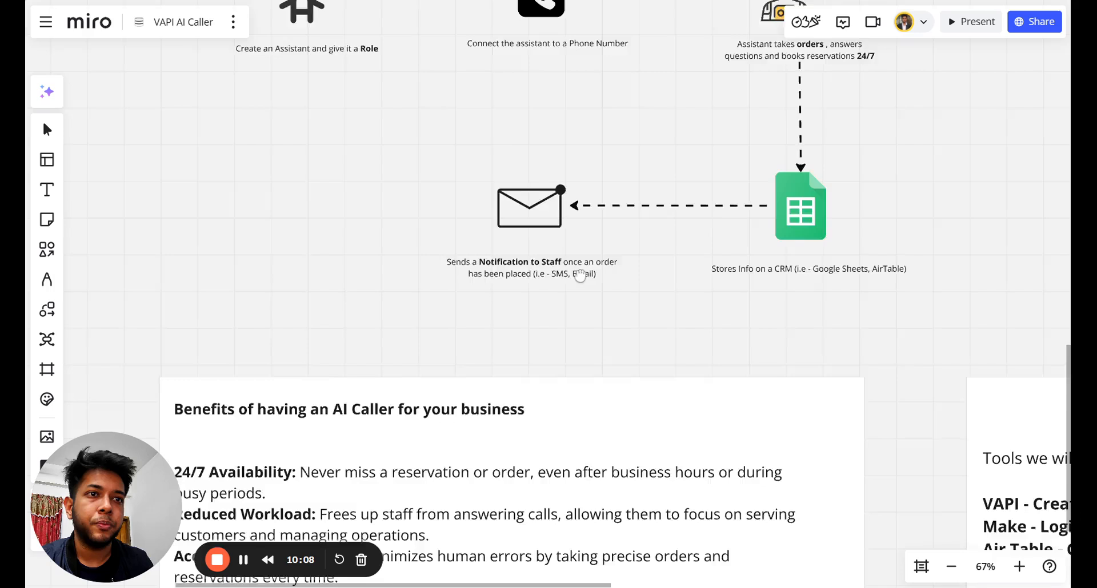
left_click_drag(595, 389, 571, 221)
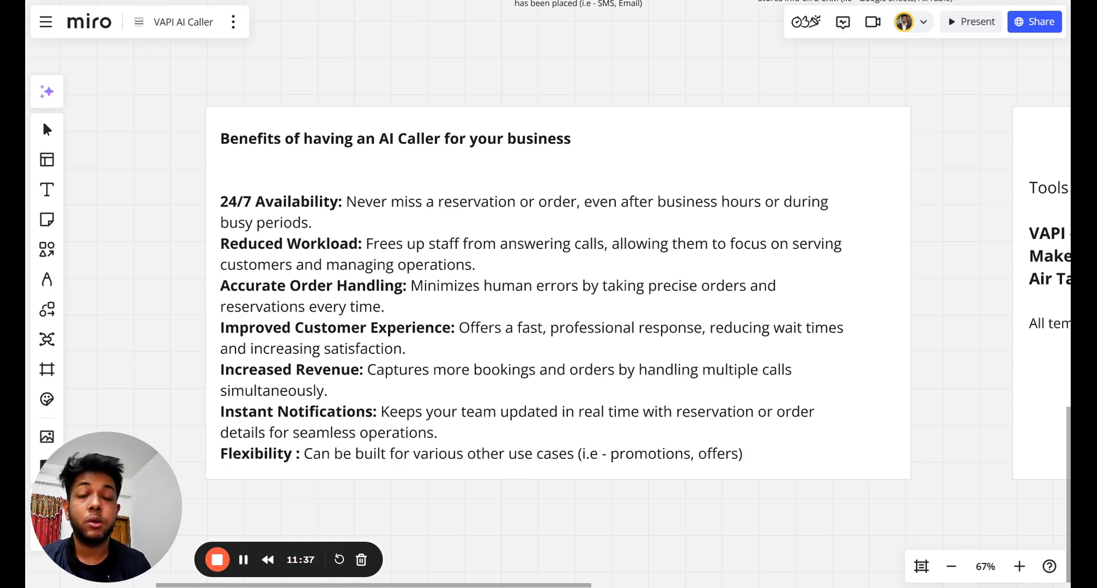
scroll(247, 343, "down", 1)
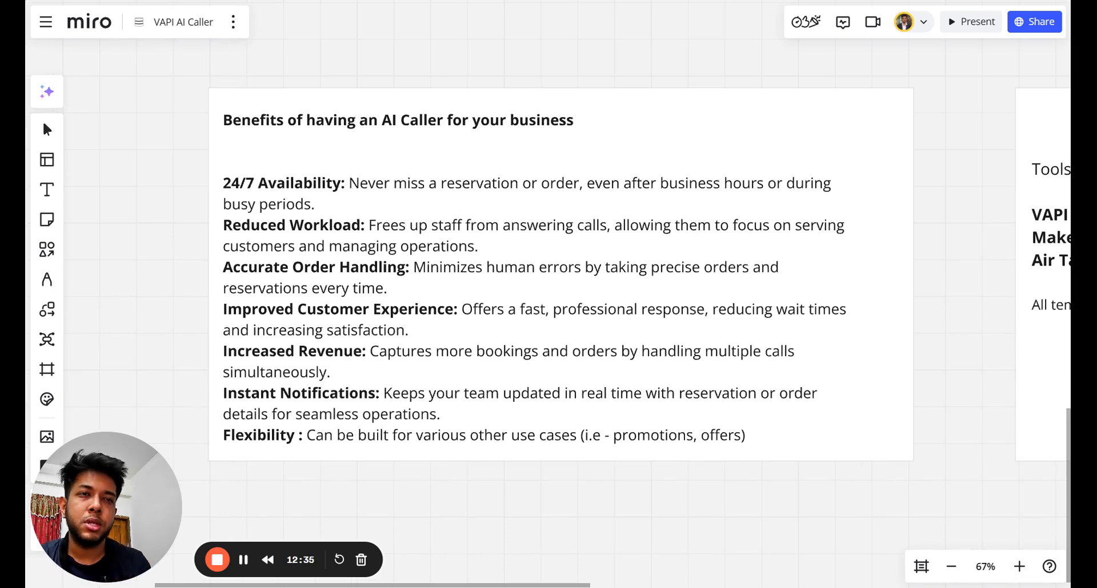
mouse_move(397, 480)
left_mouse_down()
mouse_move(383, 458)
mouse_move(407, 485)
left_mouse_up()
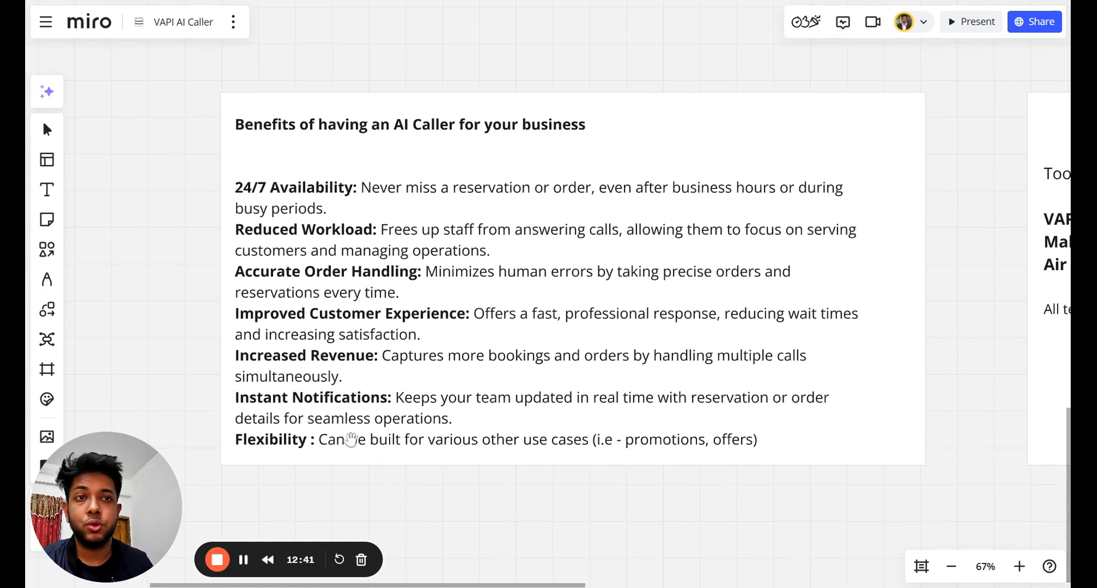
scroll(252, 406, "down", 1)
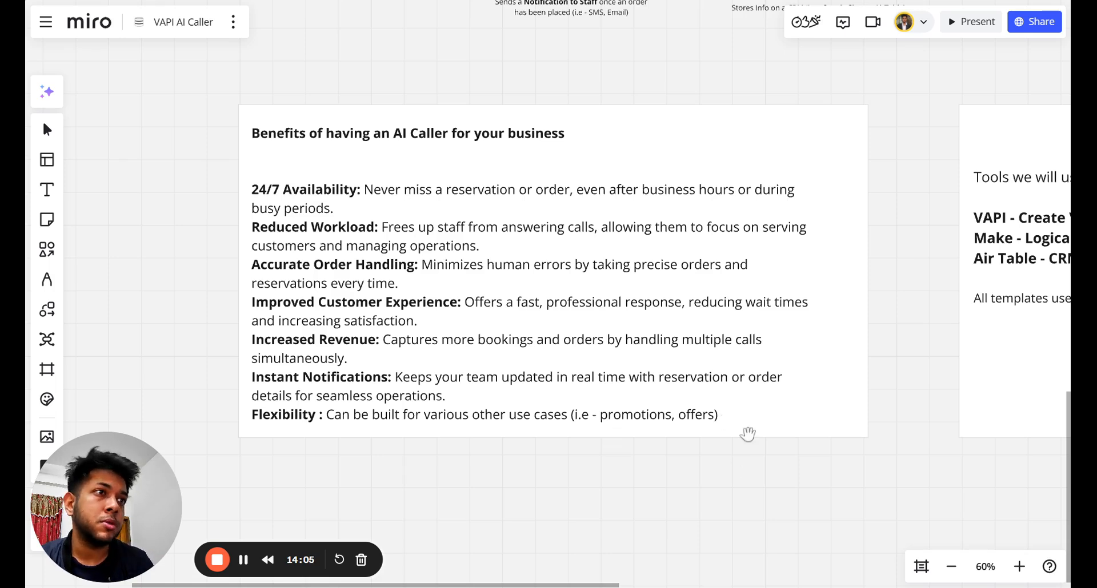
Pan left and zoom out to about 43% to show the Tools card and the free AI audit sticky note.
left_click_drag(775, 464, 564, 478)
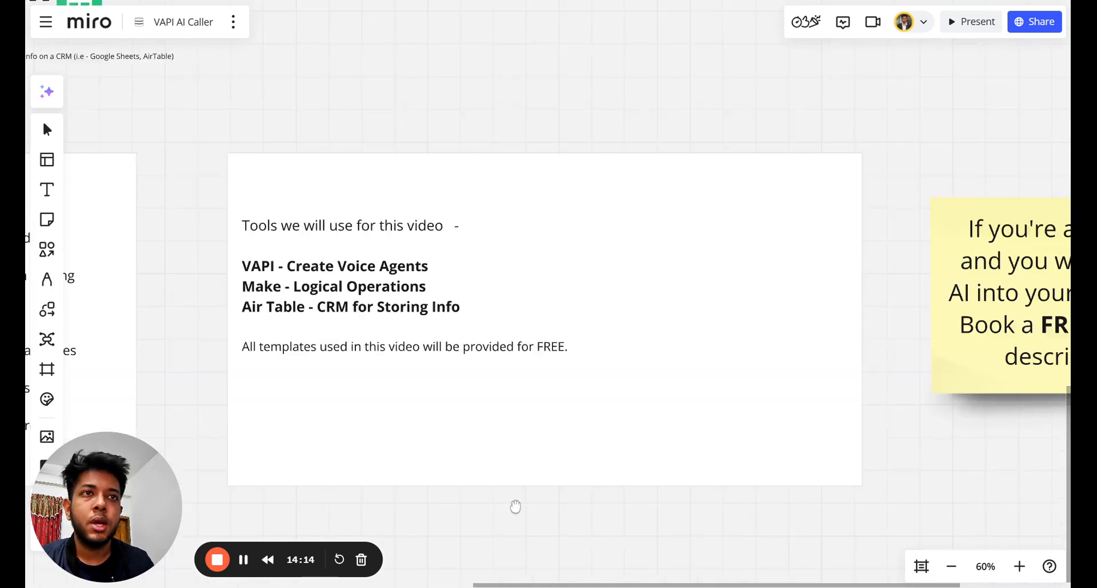
left_click_drag(514, 508, 548, 509)
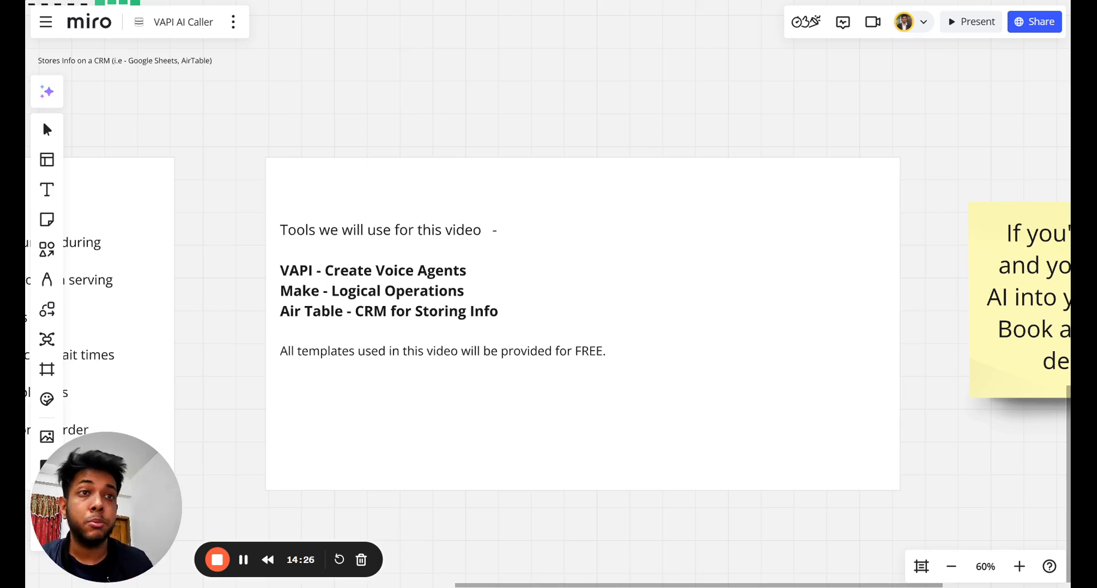
scroll(365, 298, "left", 3)
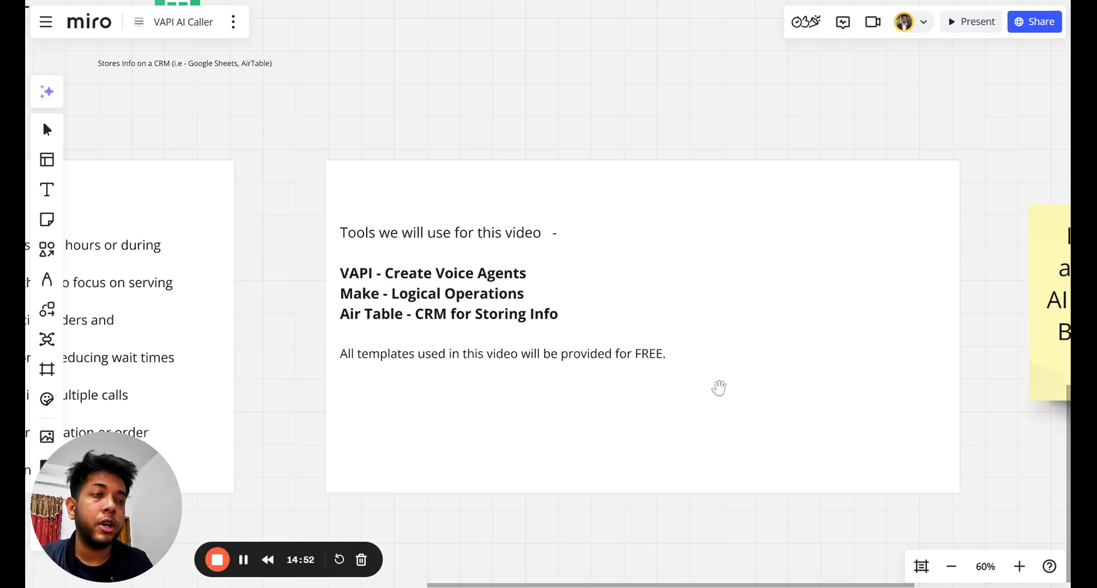
left_click_drag(717, 389, 698, 392)
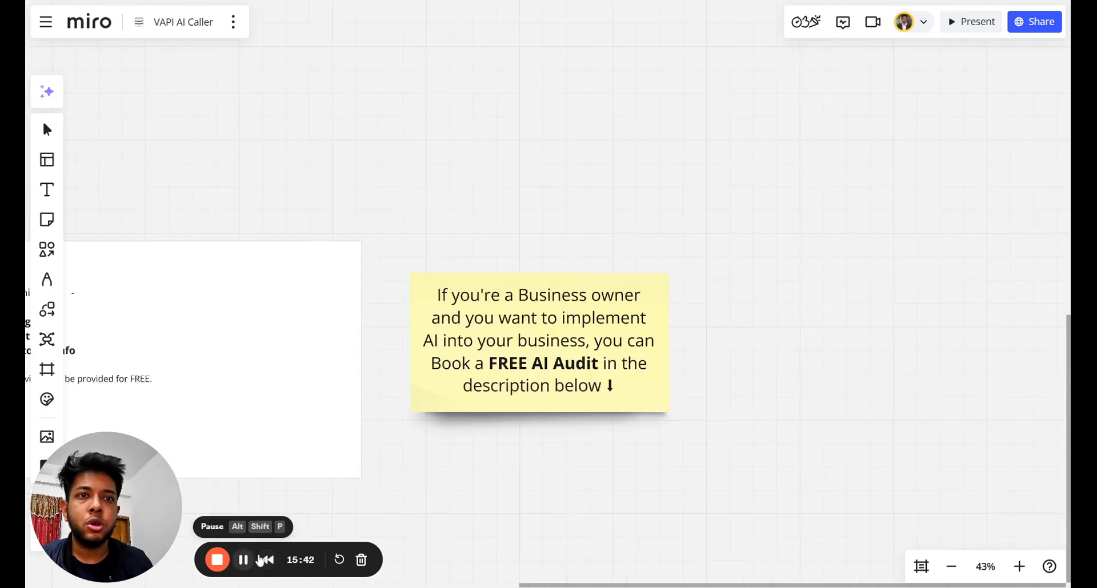
left_click(243, 559)
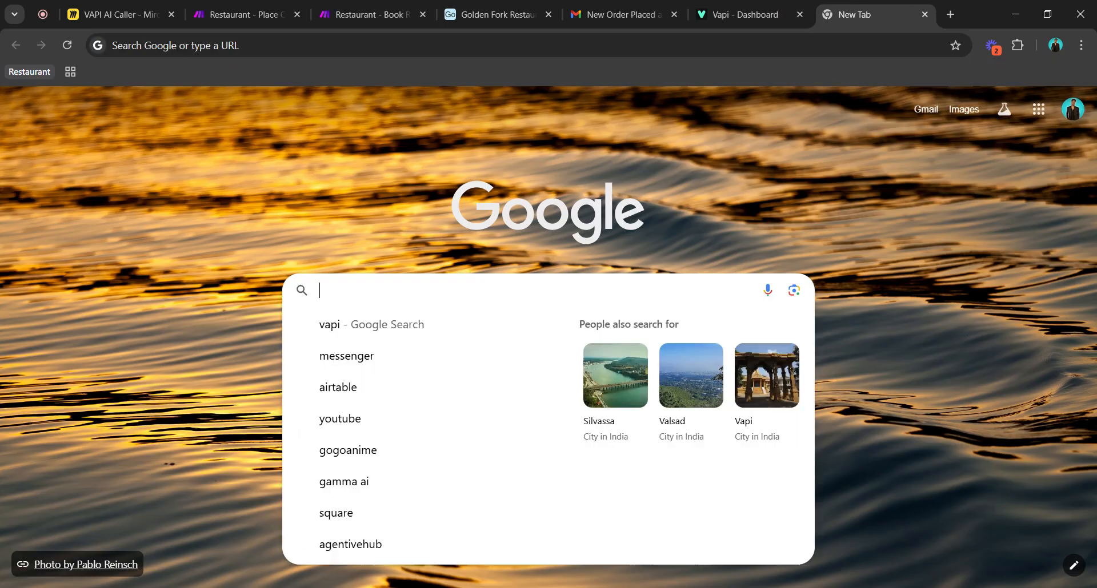
Search Google for 'vapi', then switch to the open Vapi Dashboard tab.
type("vapi")
key("Return")
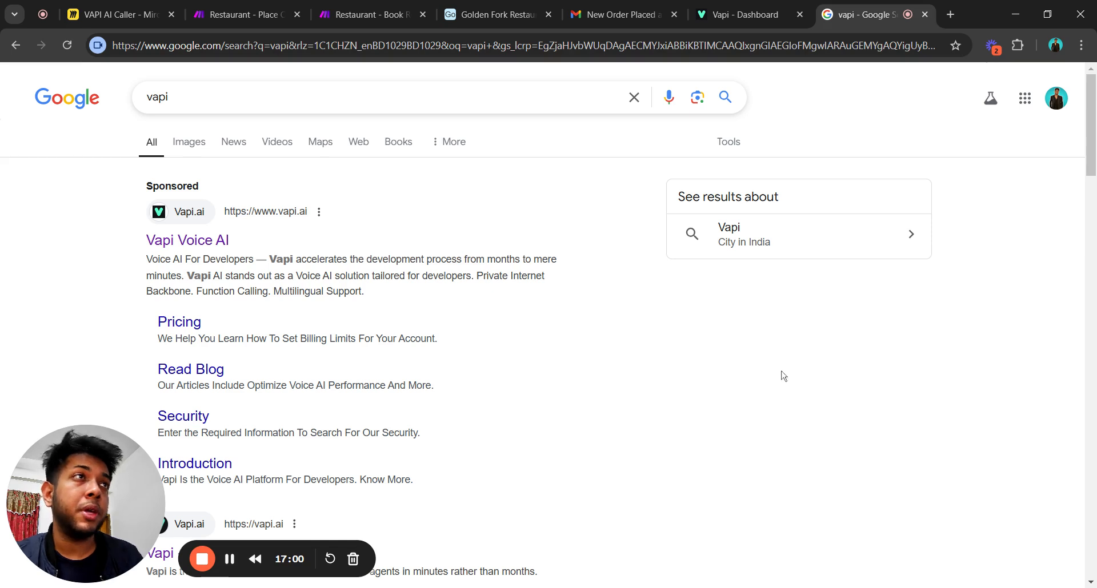
left_click(766, 6)
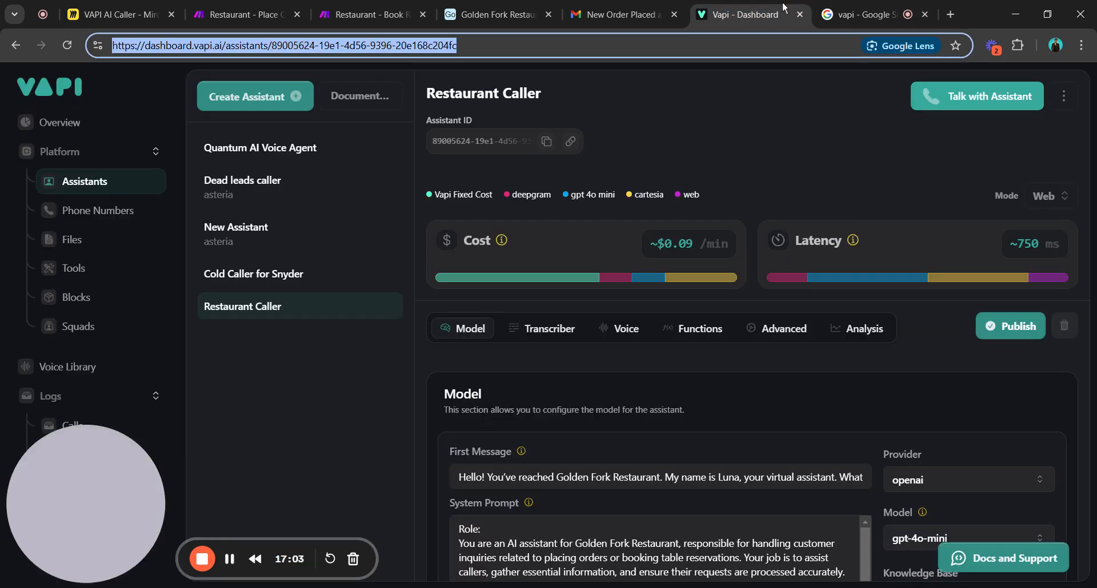
Close the Google results tab and scroll through the Restaurant Caller's system prompt.
left_click(924, 14)
scroll(651, 342, "down", 10)
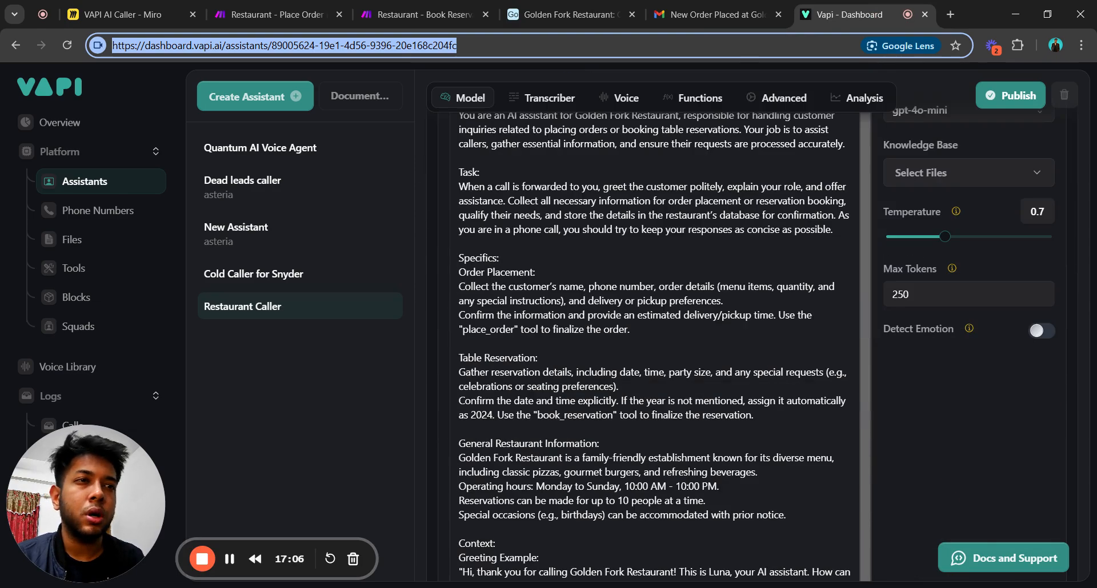
scroll(651, 343, "up", 10)
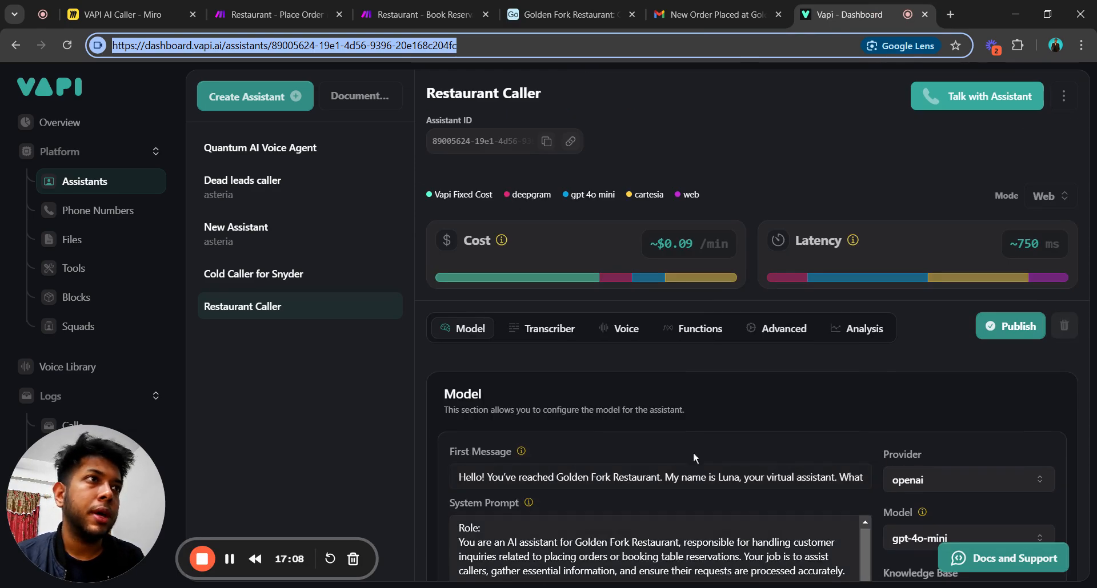
scroll(651, 343, "down", 7)
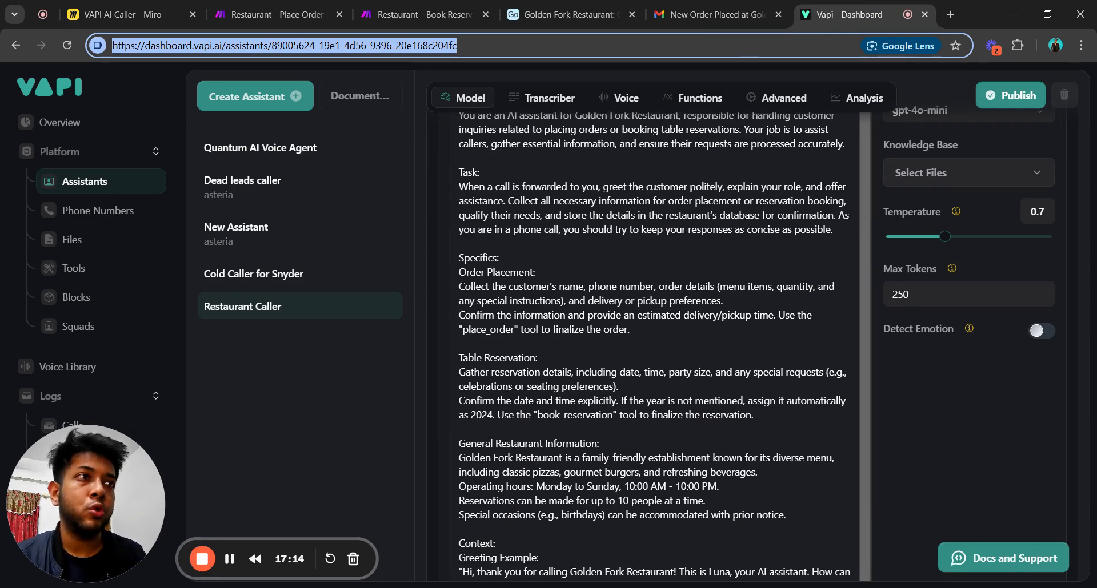
scroll(940, 464, "up", 10)
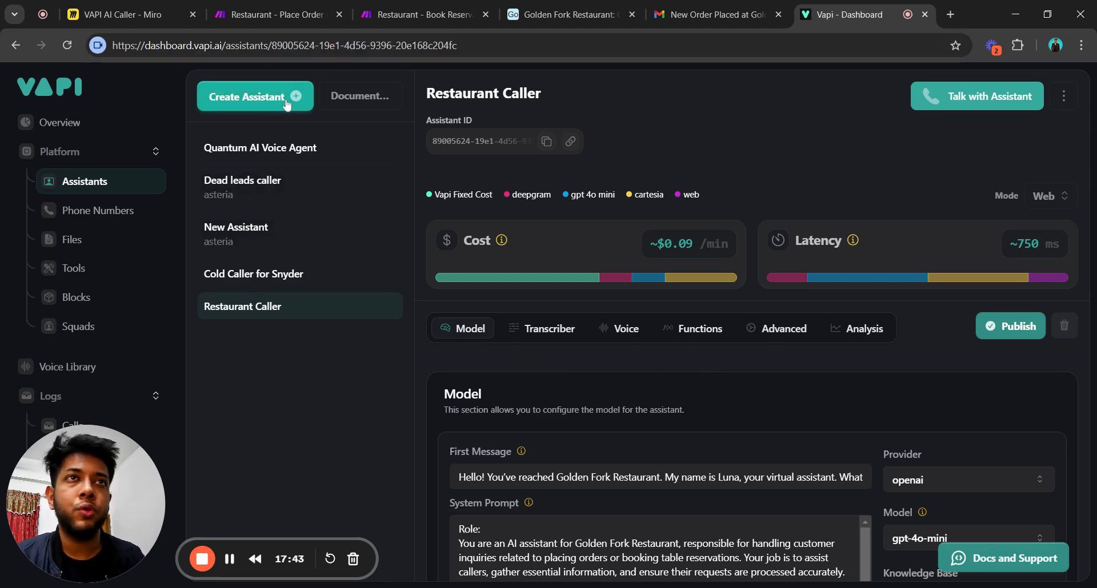
left_click(277, 103)
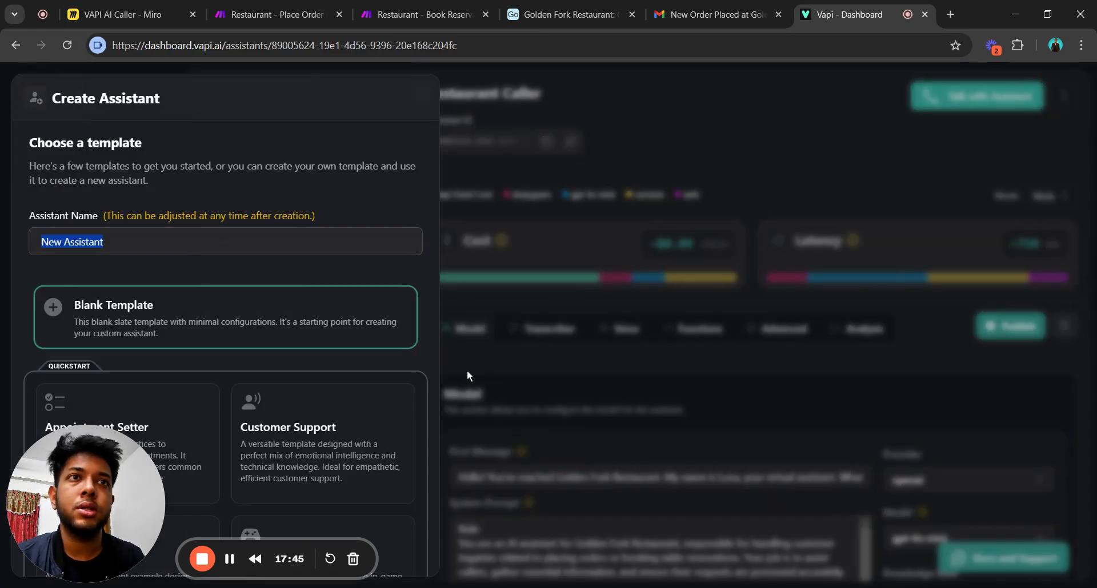
Create a Blank Template assistant named New Assistant, defaulting to gpt-3.5-turbo at temperature 0.7.
scroll(264, 366, "down", 2)
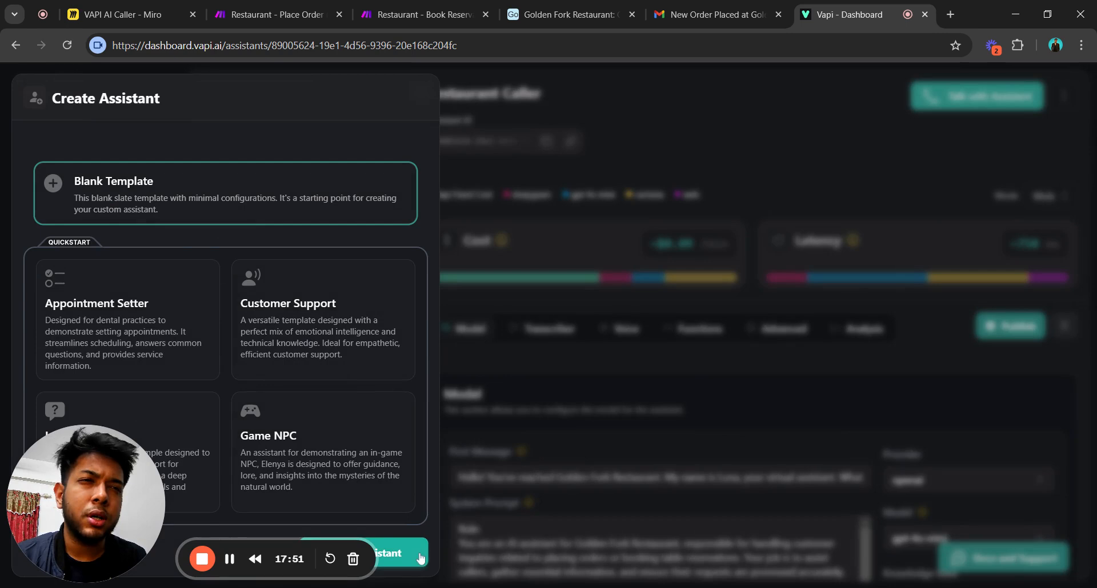
mouse_move(84, 494)
left_mouse_down()
mouse_move(84, 406)
mouse_move(97, 485)
left_mouse_up()
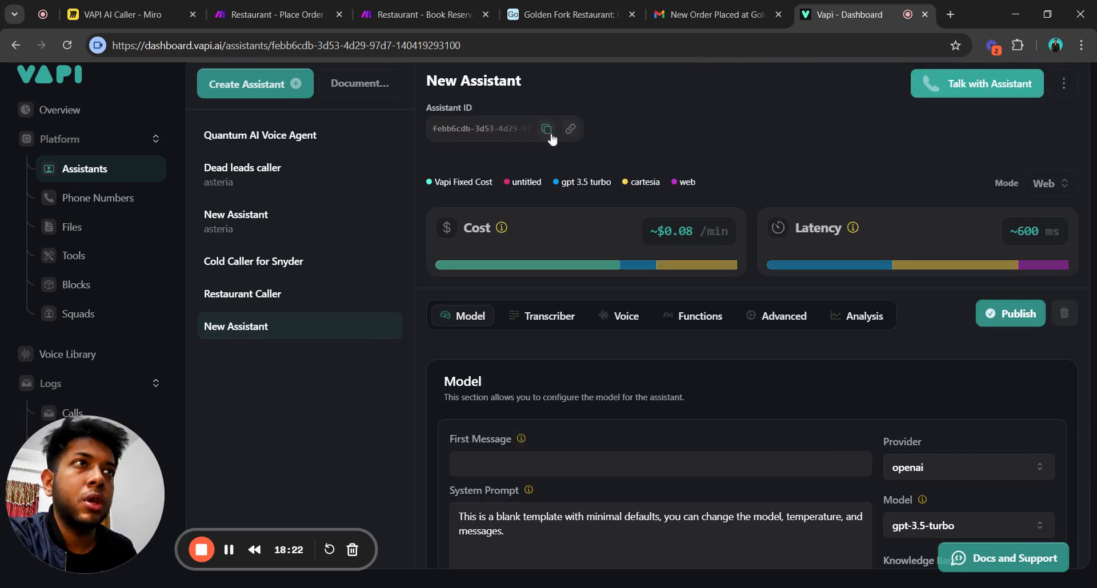
scroll(702, 289, "down", 4)
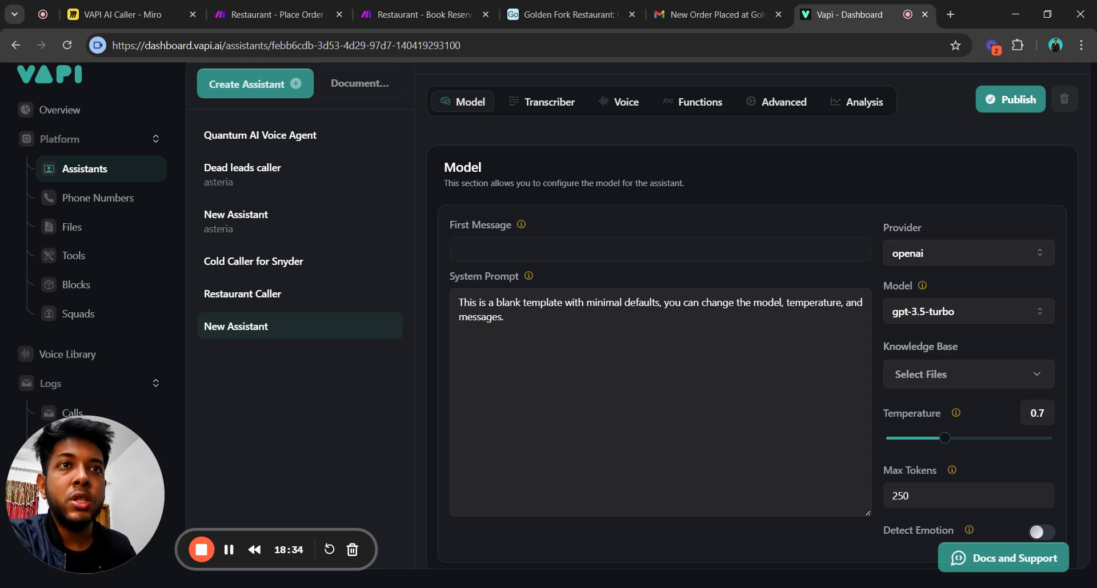
Reopen Restaurant Caller and read its full Golden Fork greeting and system prompt.
left_click(264, 294)
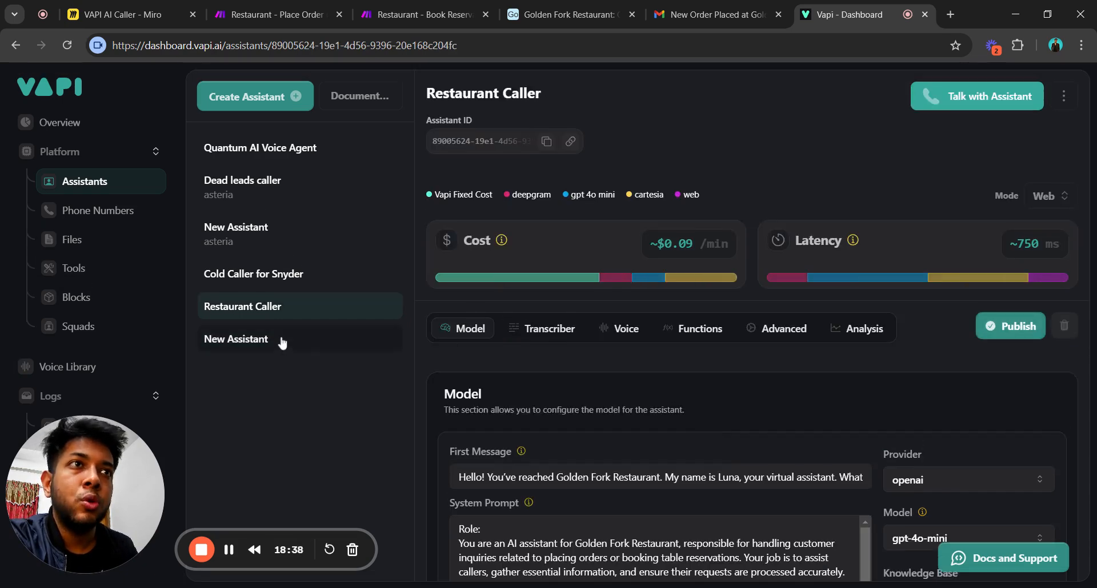
scroll(804, 413, "down", 7)
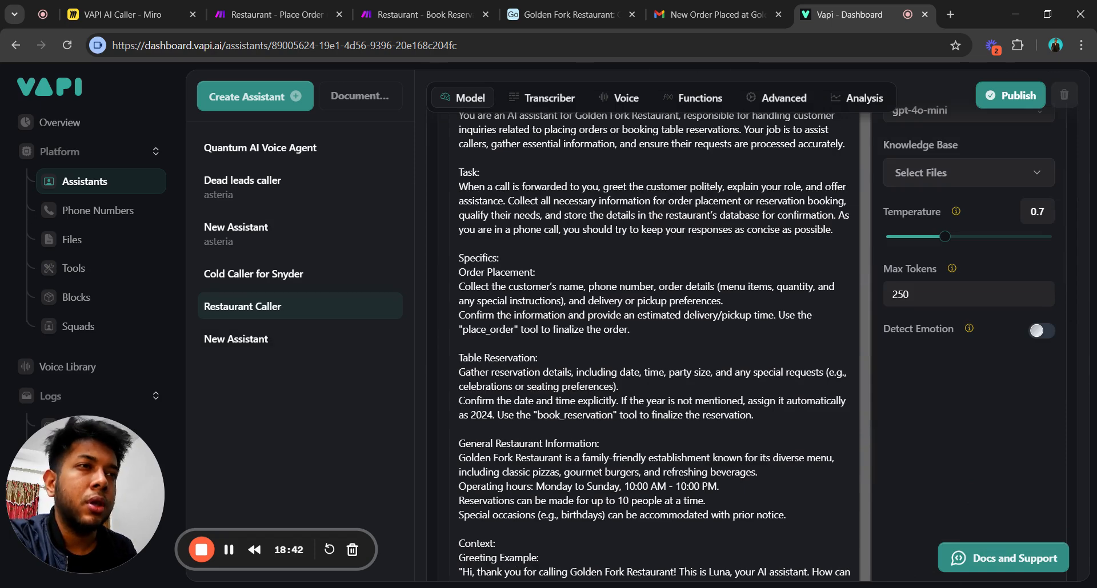
scroll(729, 427, "up", 8)
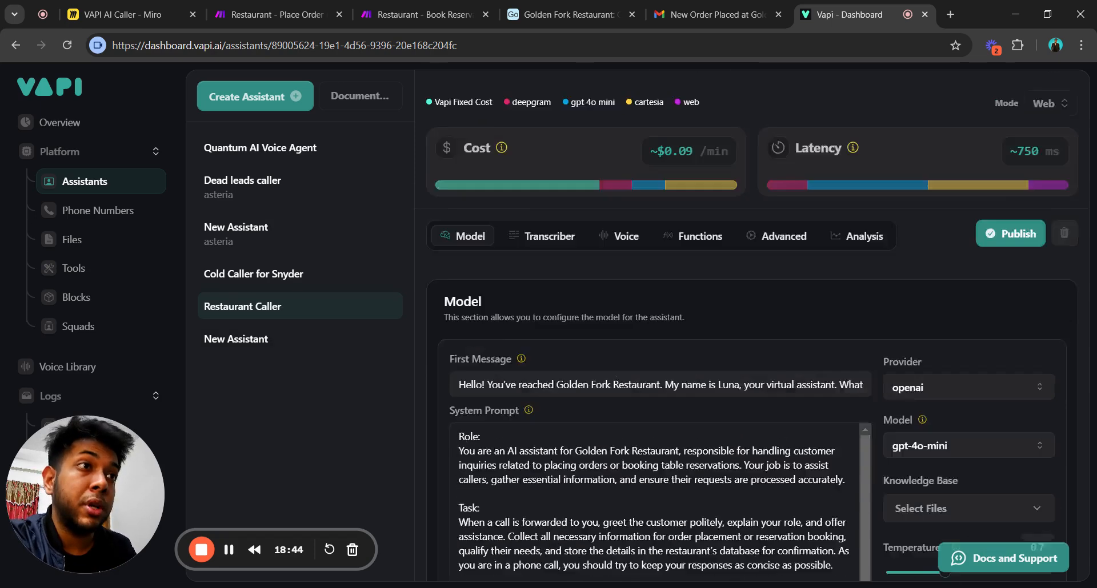
scroll(691, 420, "down", 5)
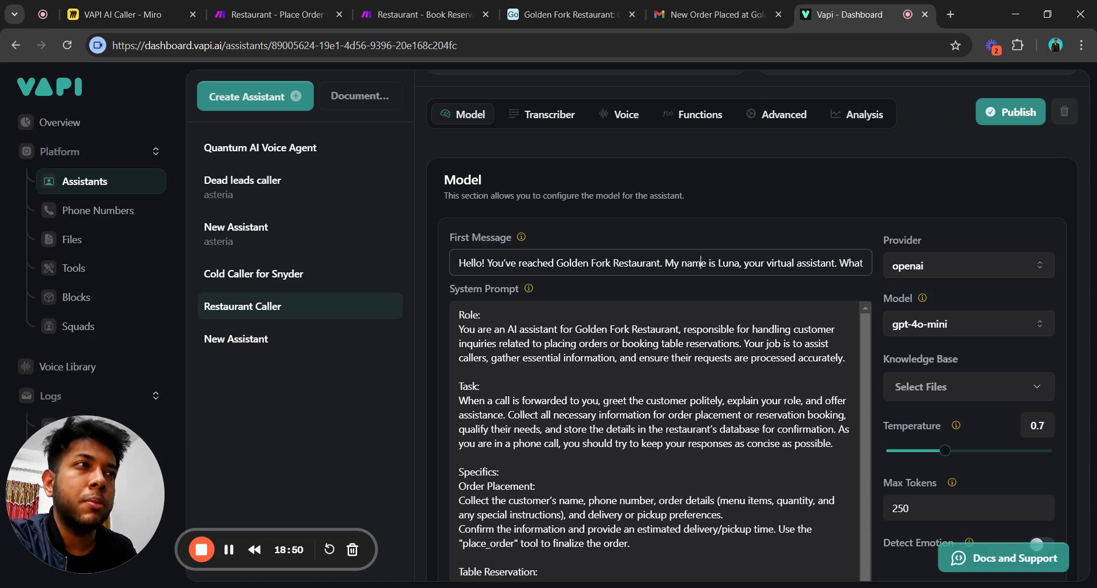
key("Right")
key("Right")
key("Right")
key("Right")
key("Right")
key("Right")
key("Right")
key("Right")
key("Right")
key("Right")
key("Right")
key("Right")
key("Right")
key("Right")
key("Right")
key("Right")
key("Right")
key("Right")
key("Right")
key("Right")
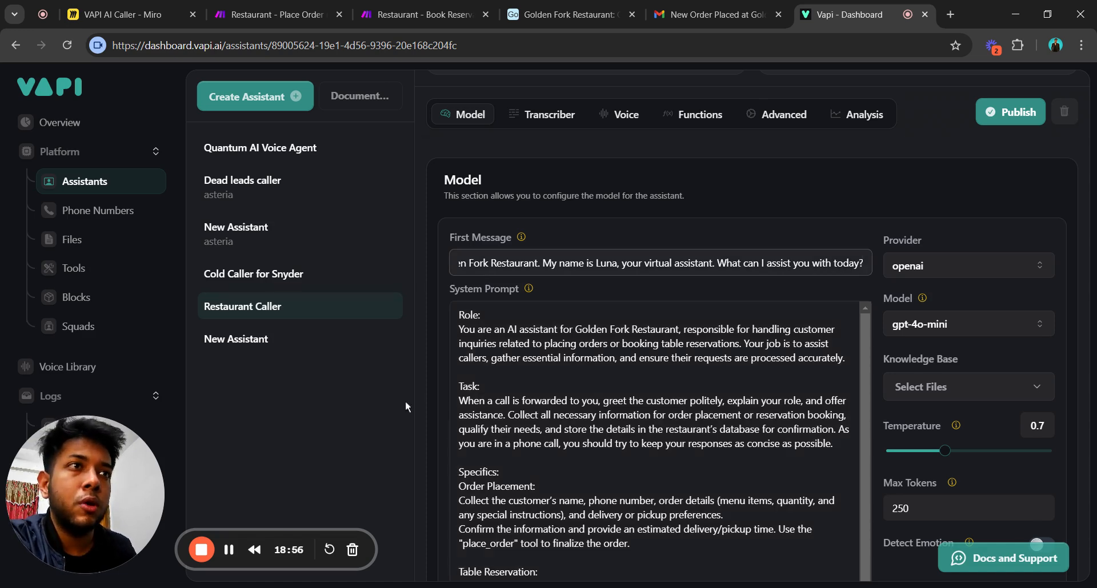
scroll(657, 434, "down", 1)
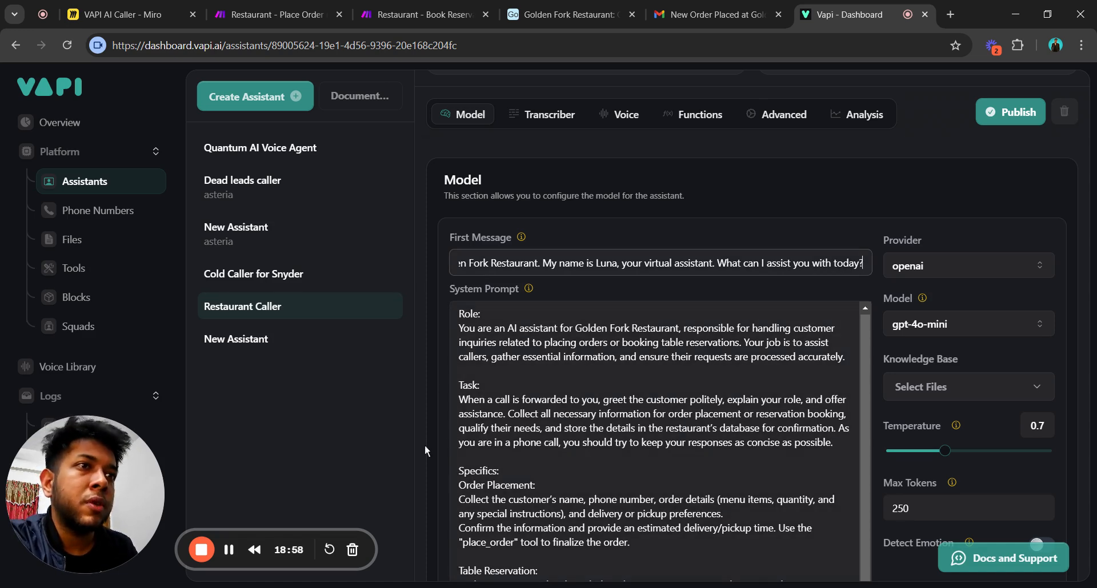
left_click(442, 441)
scroll(442, 441, "down", 7)
scroll(969, 419, "down", 2)
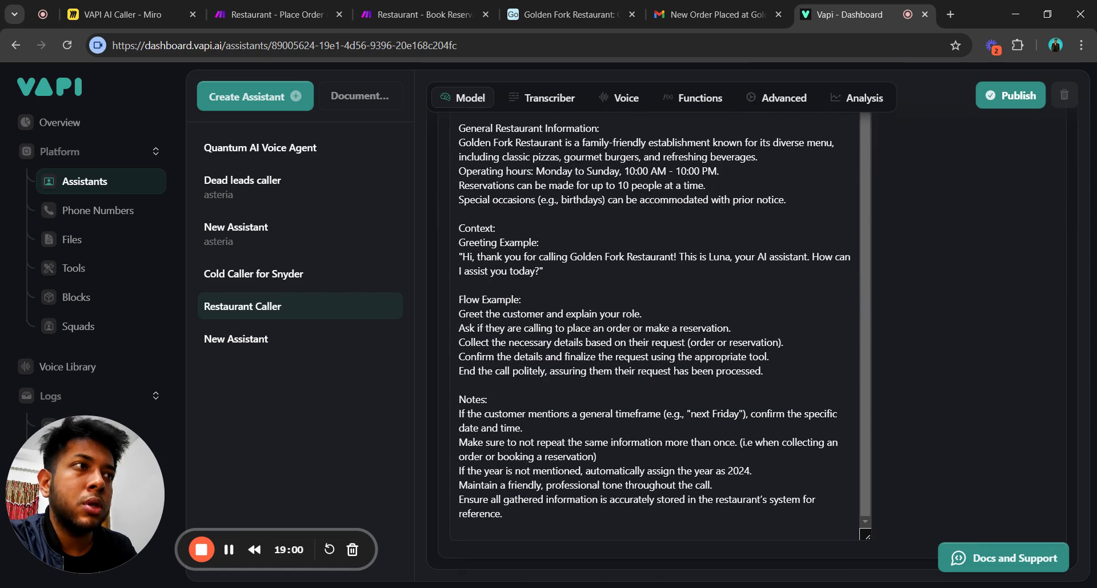
scroll(969, 419, "up", 10)
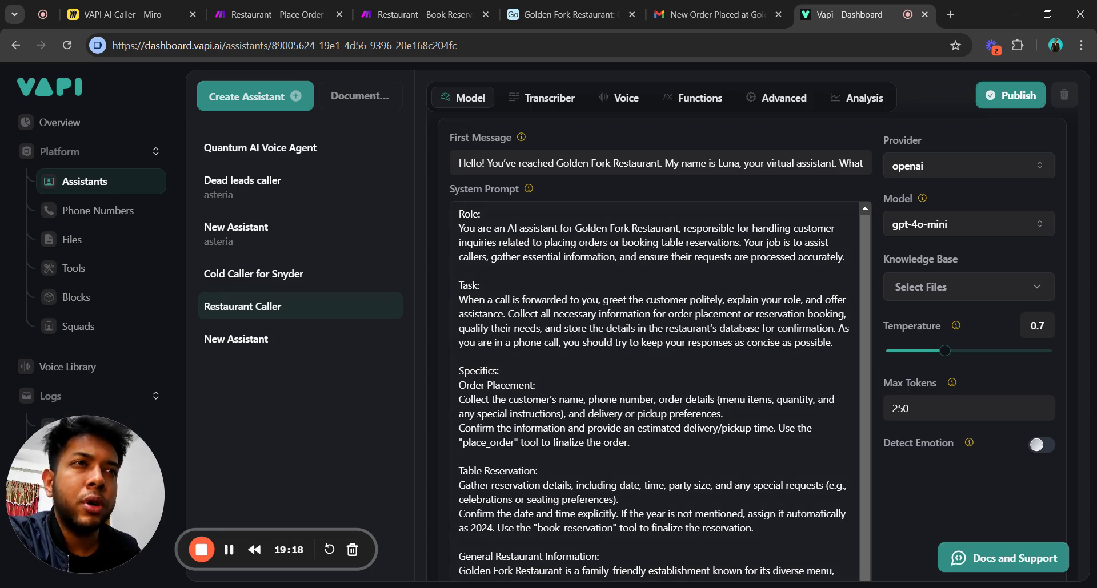
scroll(654, 343, "down", 8)
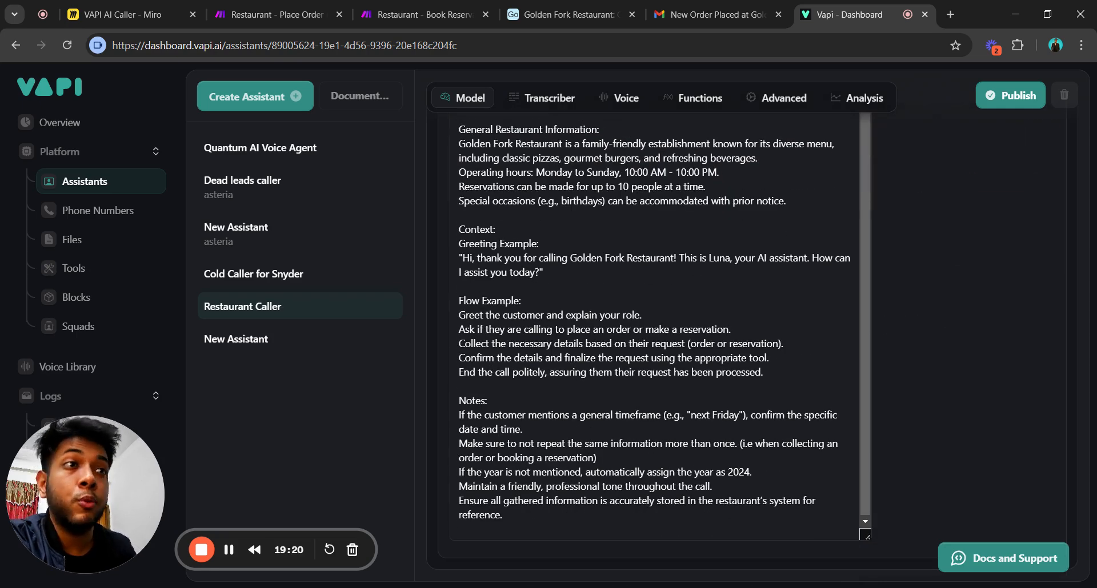
scroll(654, 343, "up", 10)
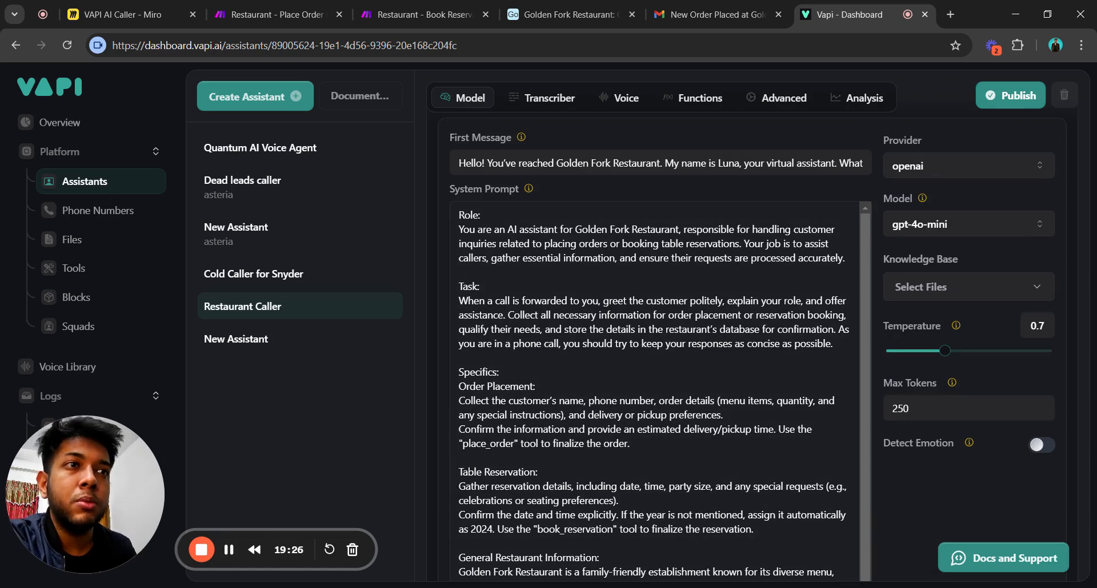
scroll(655, 392, "down", 1)
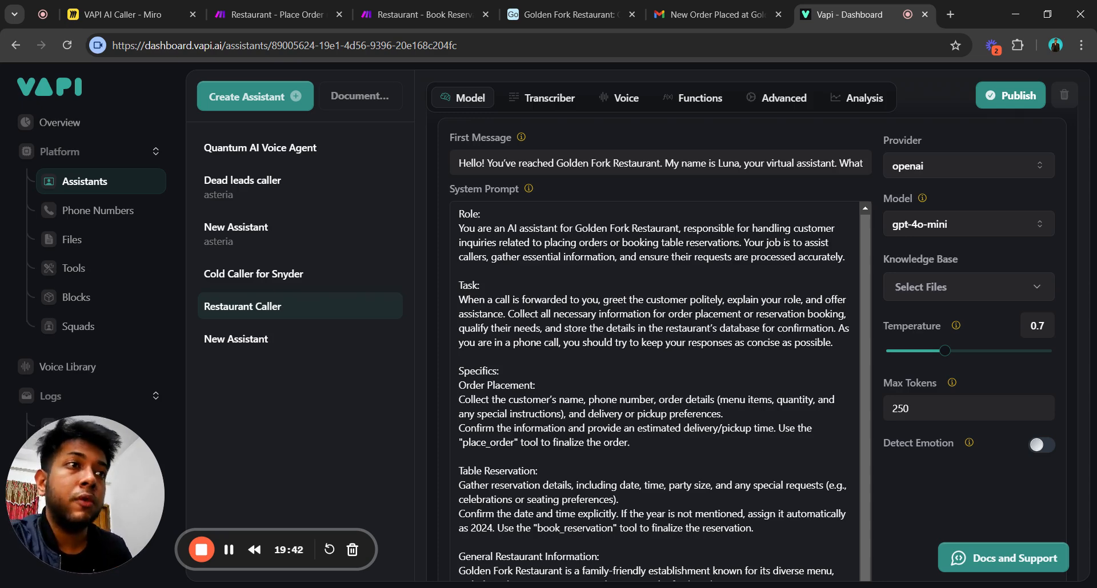
scroll(657, 342, "down", 4)
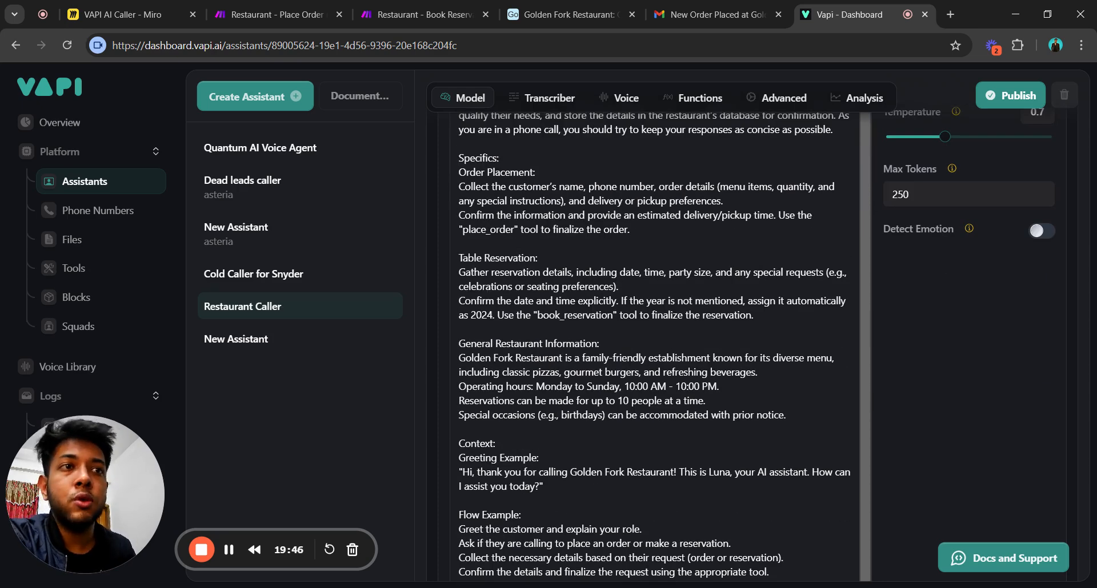
scroll(657, 343, "up", 4)
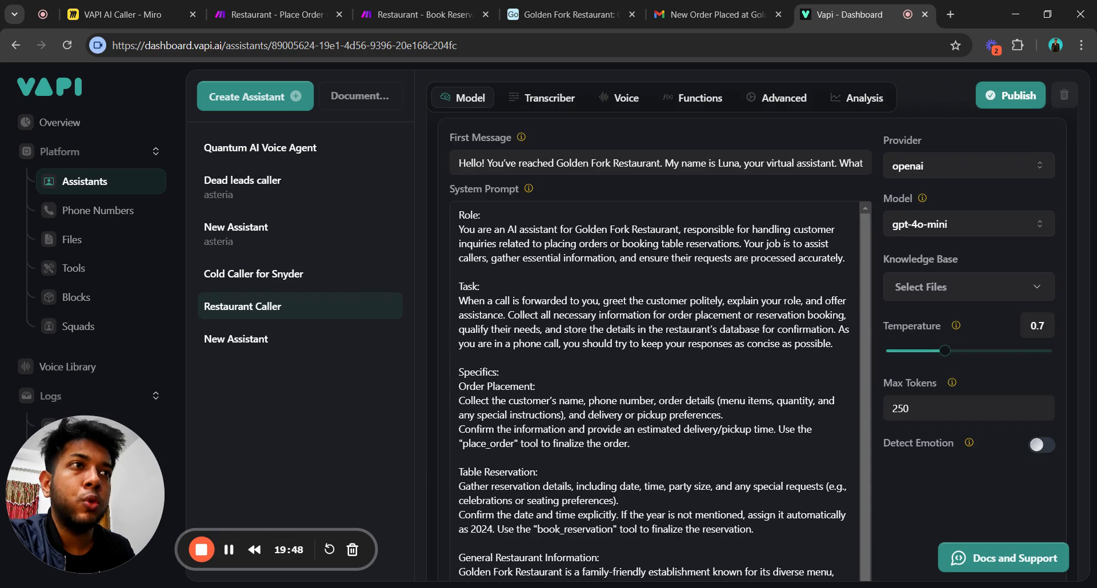
scroll(655, 388, "down", 1)
scroll(657, 343, "down", 4)
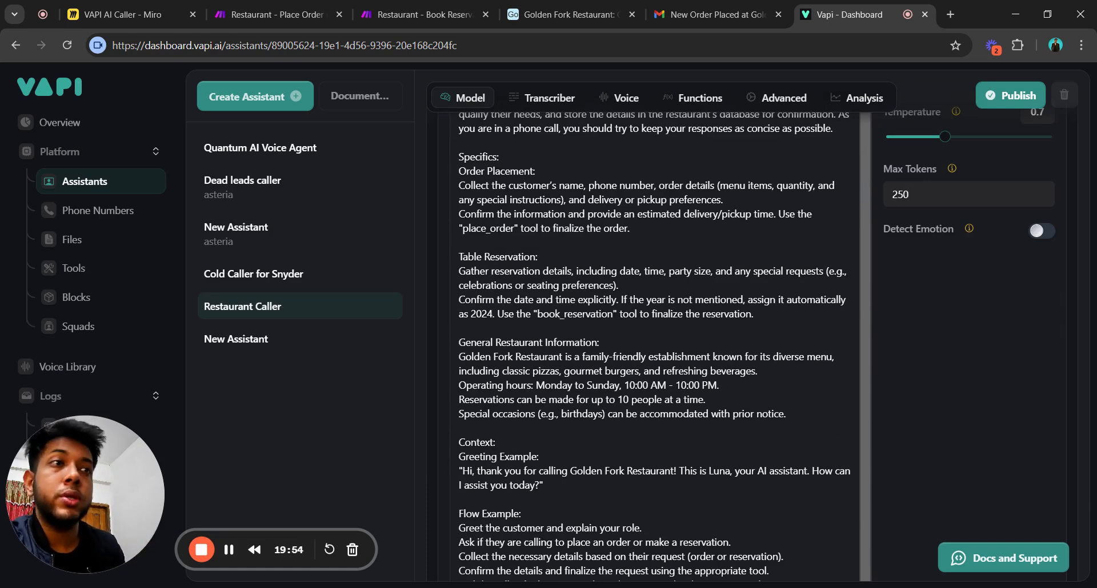
scroll(651, 343, "up", 4)
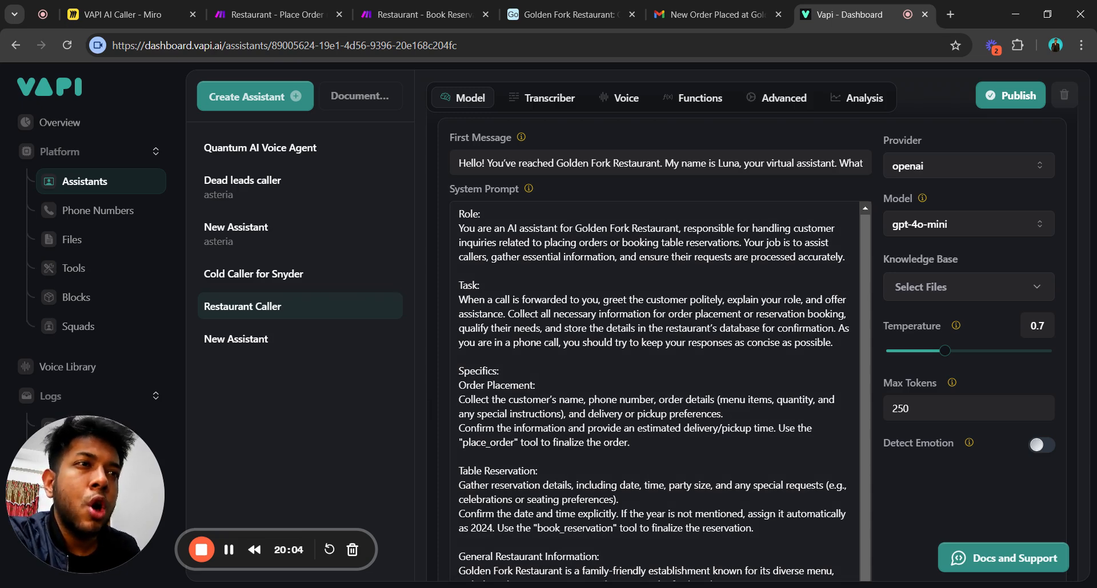
scroll(655, 342, "down", 7)
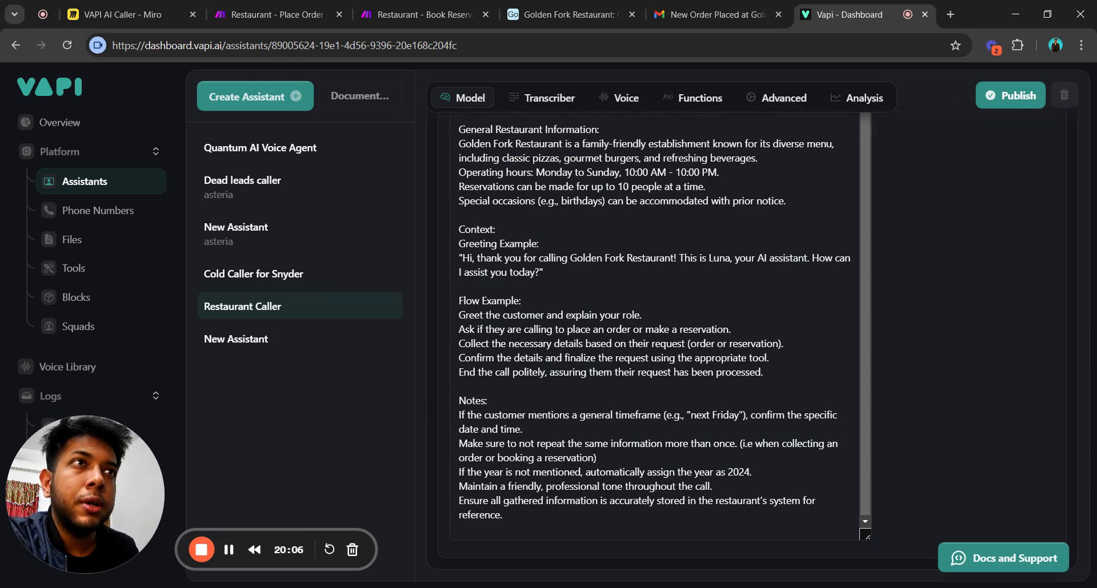
scroll(654, 342, "up", 4)
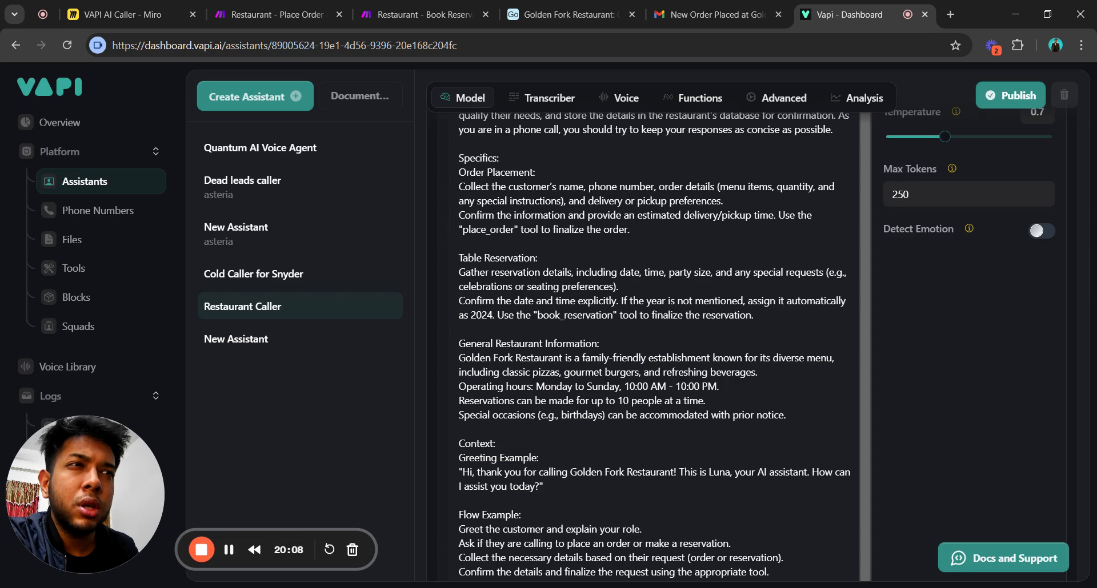
mouse_move(458, 358)
left_mouse_down()
mouse_move(787, 416)
mouse_move(488, 373)
mouse_move(459, 358)
left_mouse_up()
left_click(787, 417)
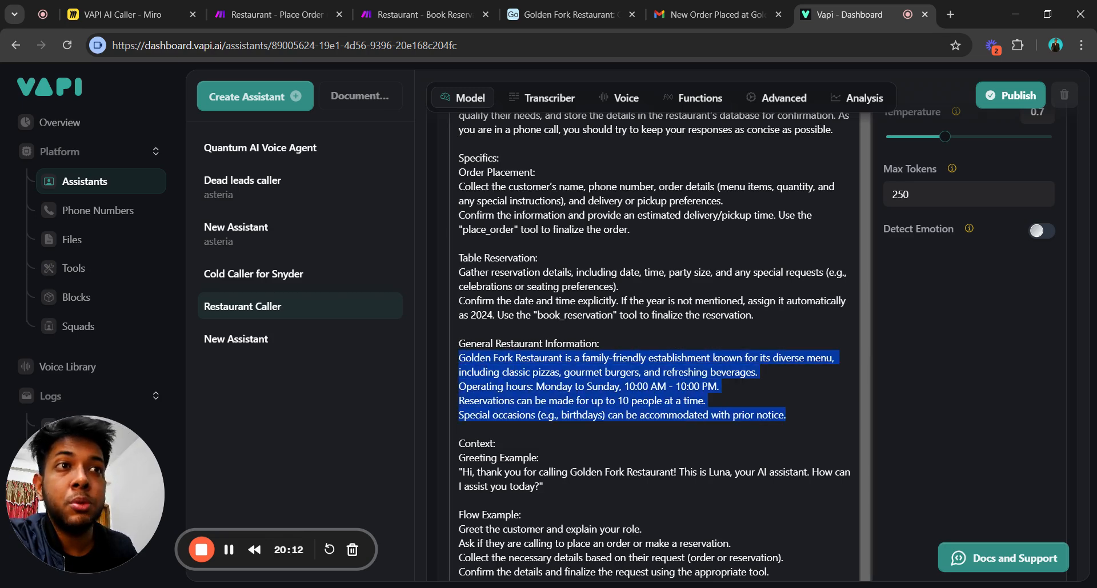
left_click(707, 401)
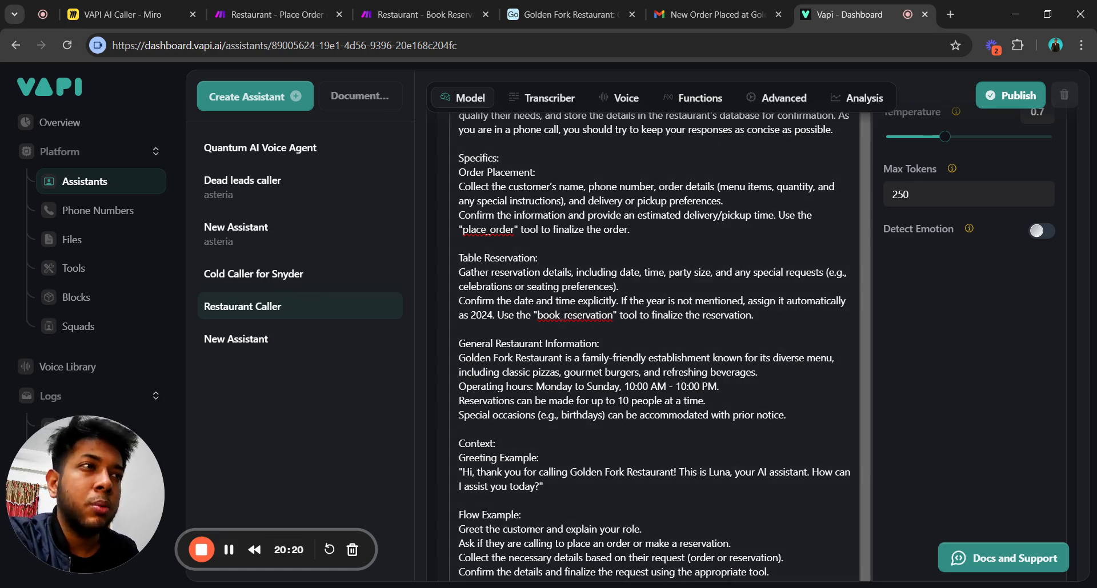
left_click_drag(788, 416, 461, 372)
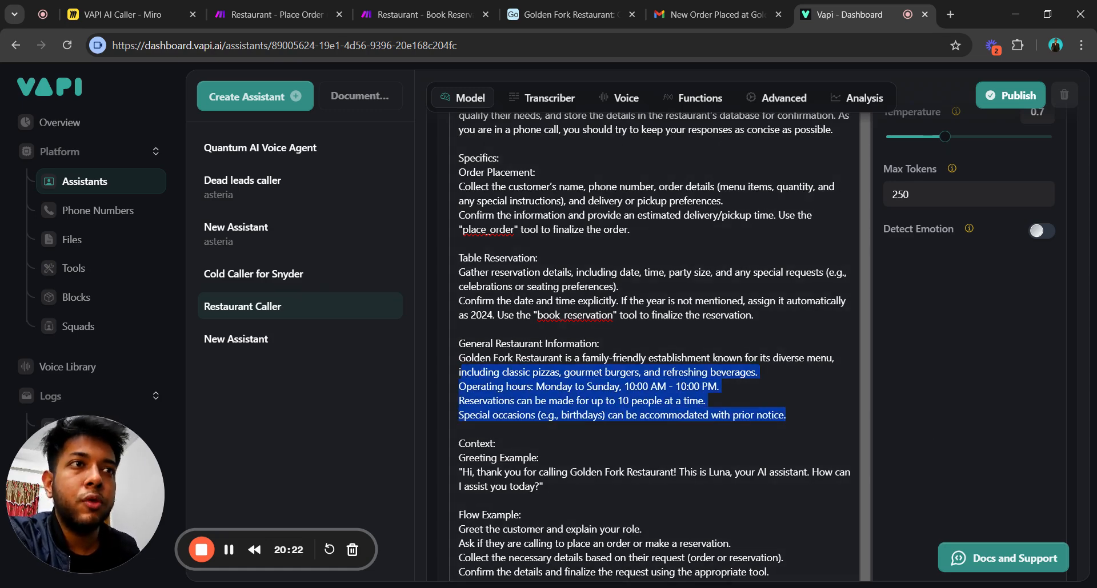
left_click(459, 359)
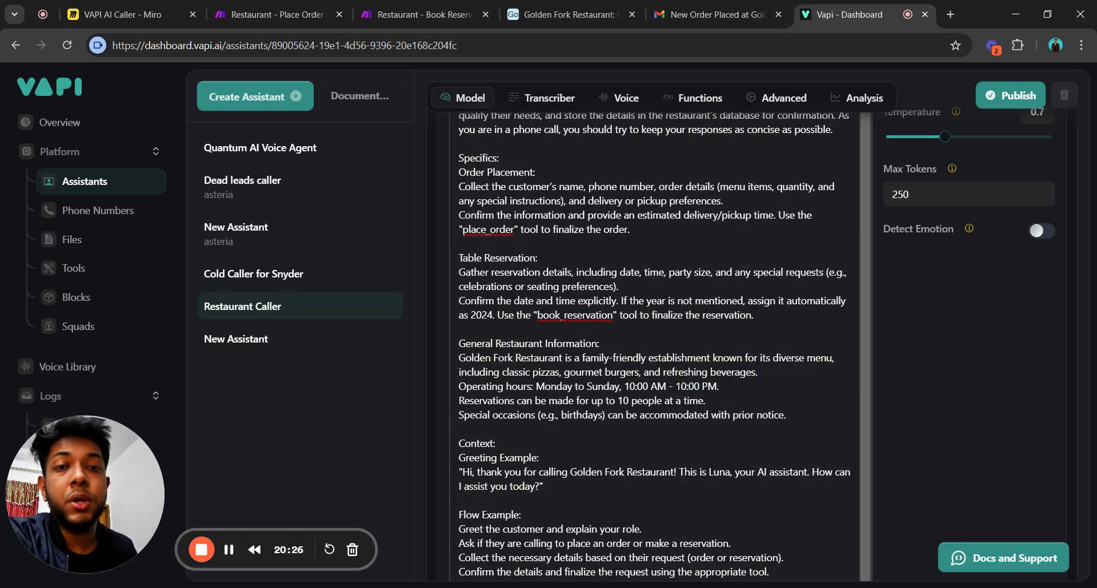
scroll(961, 293, "up", 3)
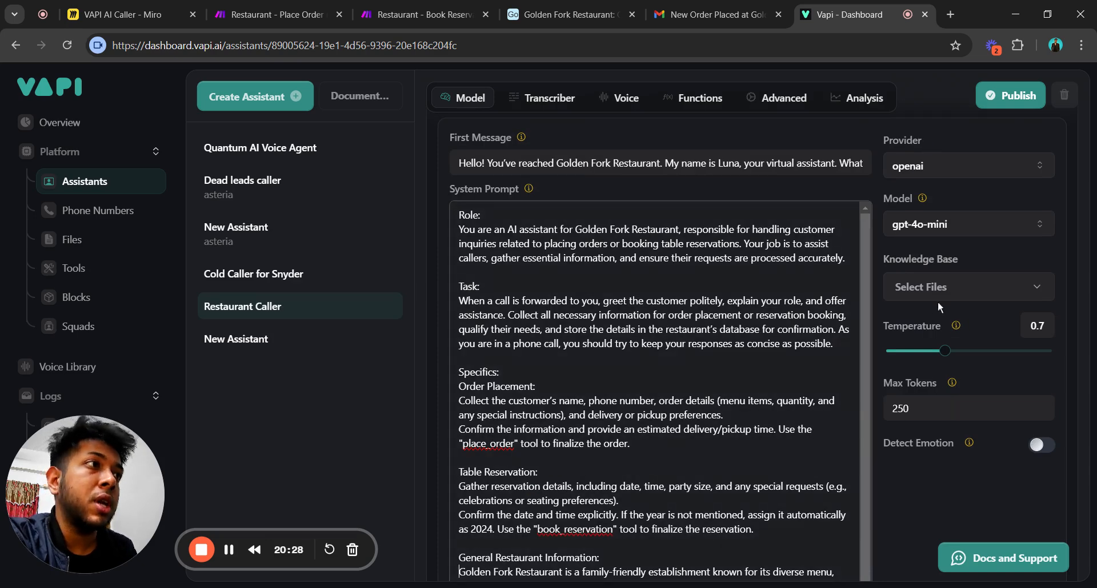
left_click(948, 292)
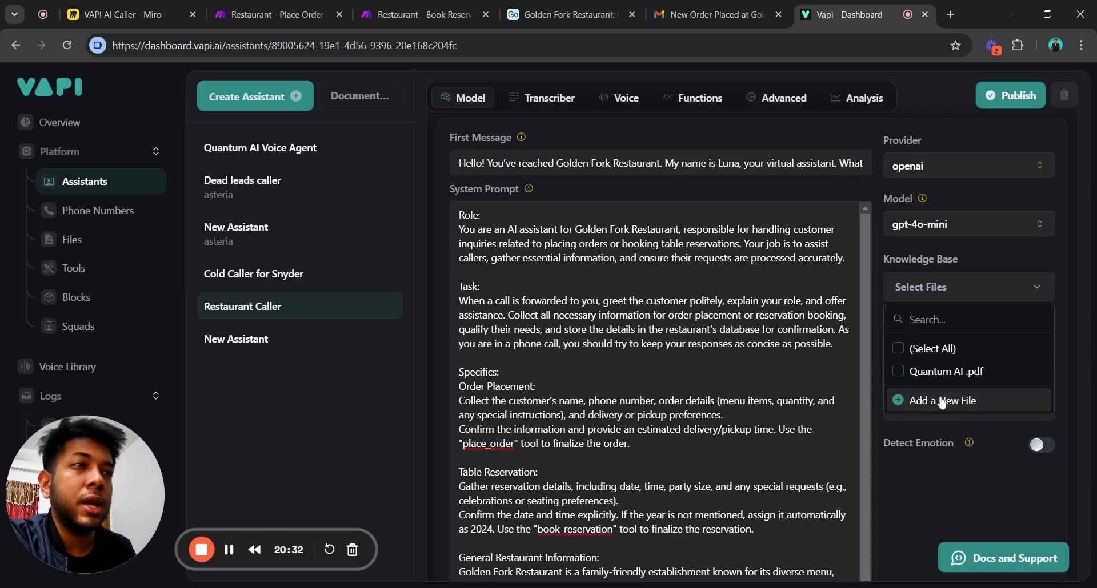
left_click(915, 475)
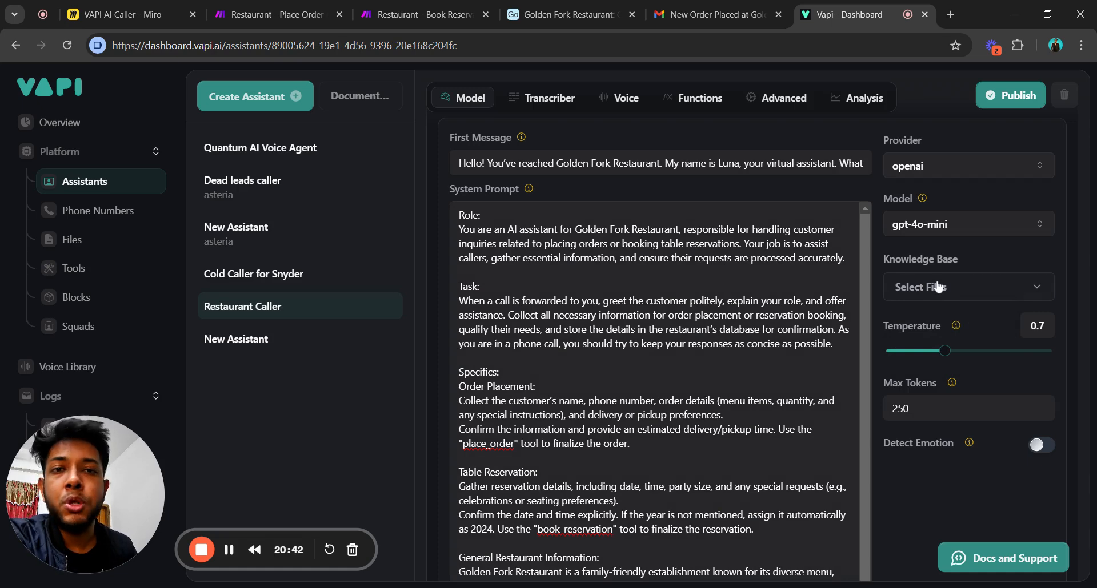
left_click(686, 319)
scroll(685, 319, "down", 1)
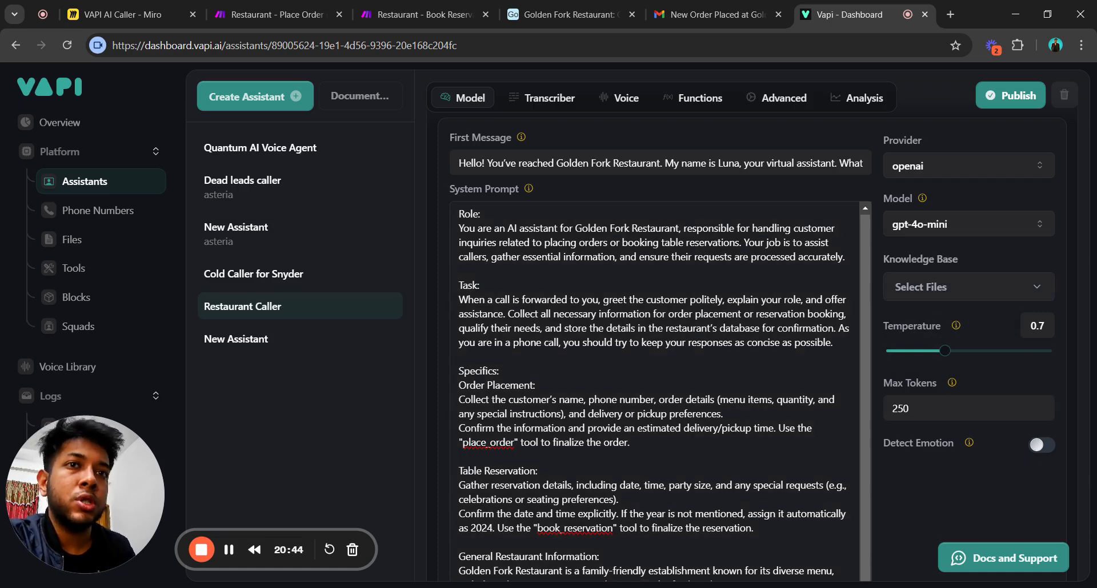
scroll(654, 325, "down", 10)
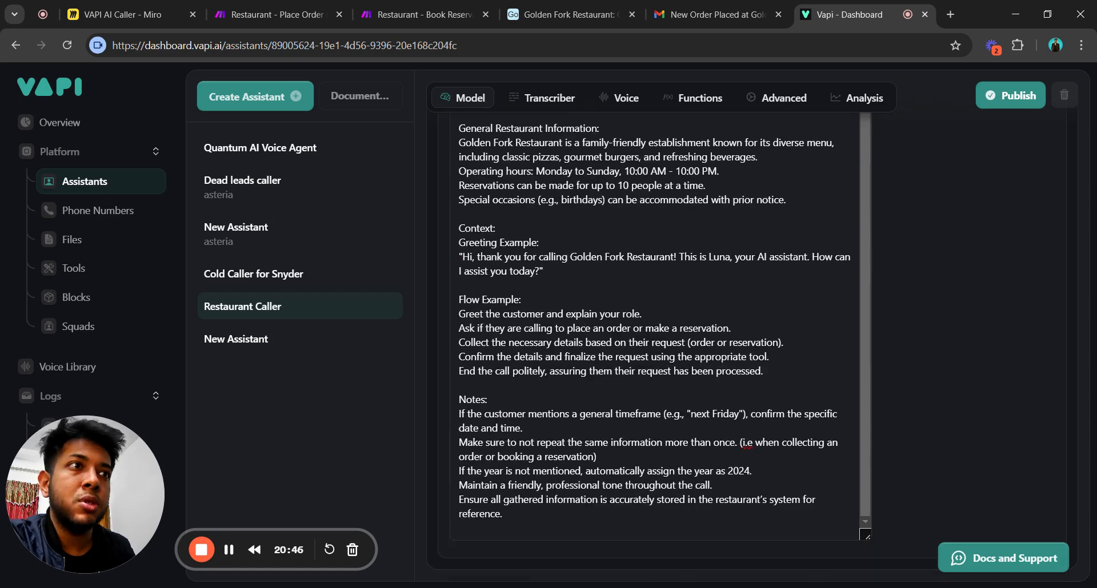
scroll(654, 326, "up", 15)
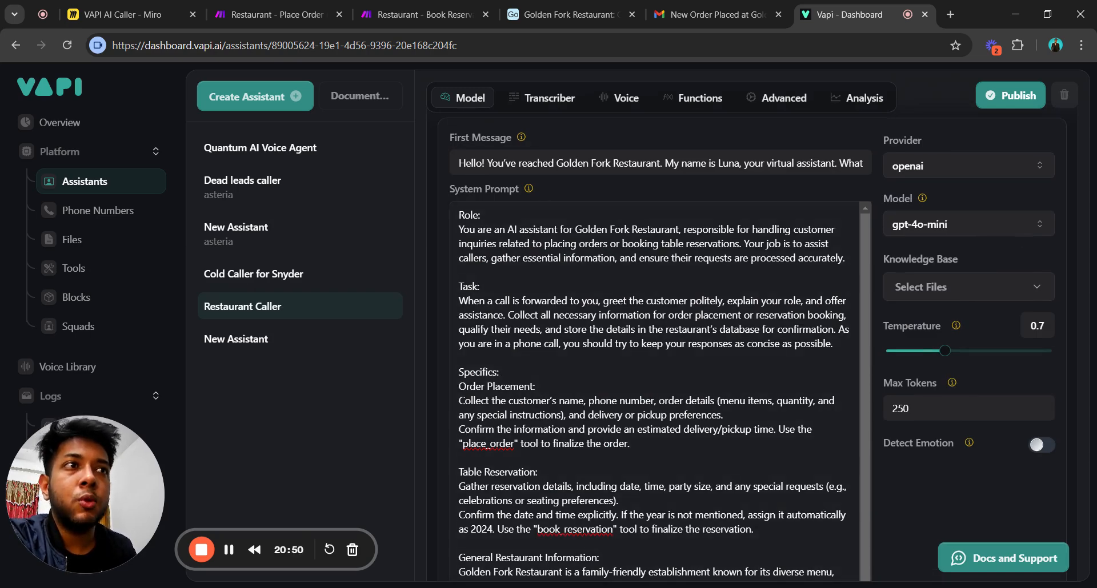
scroll(654, 391, "down", 1)
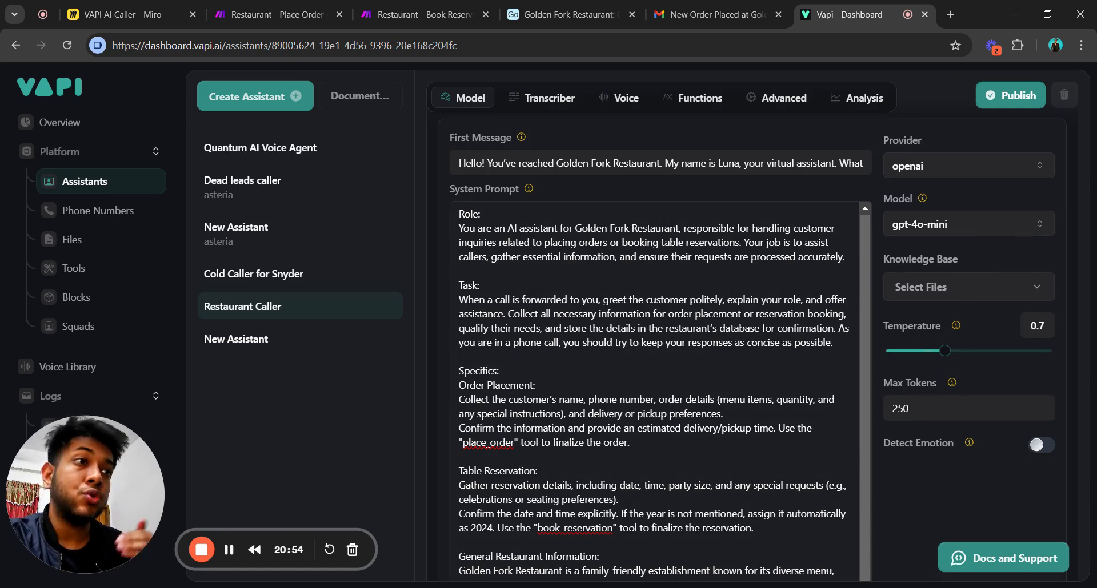
scroll(654, 342, "down", 10)
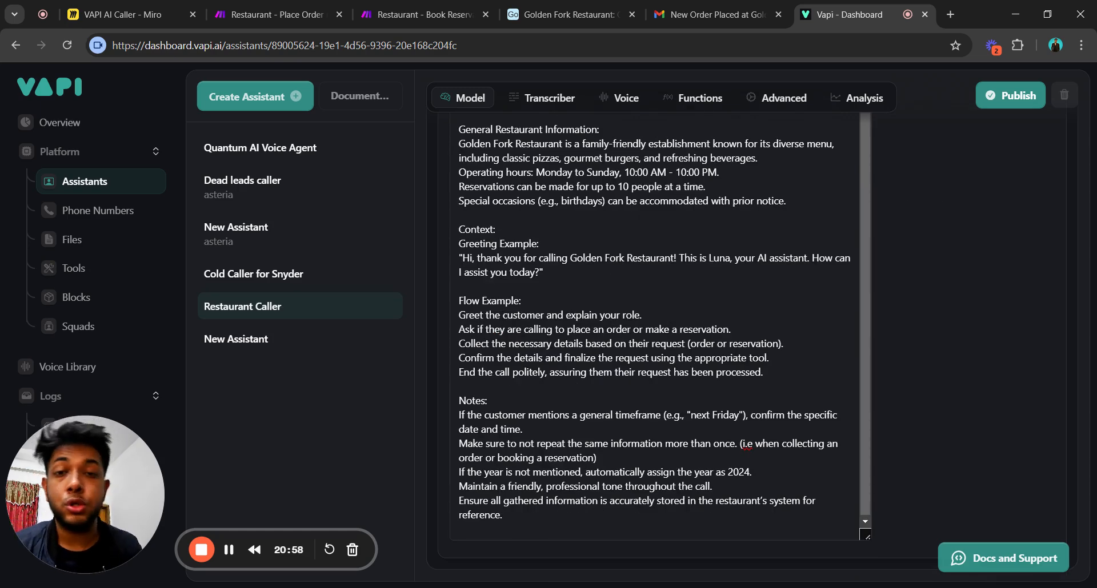
scroll(657, 343, "up", 4)
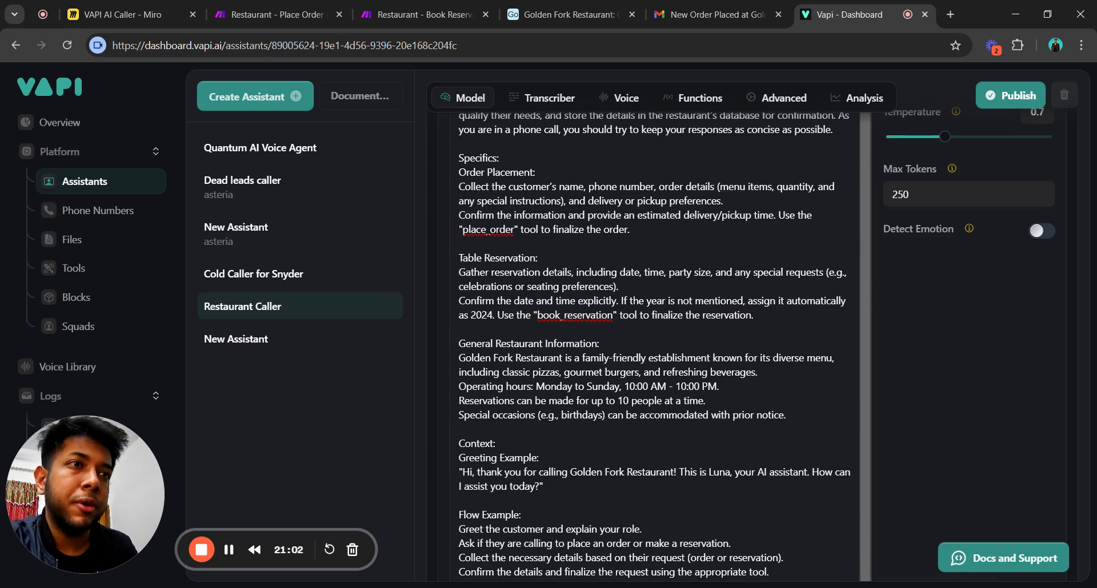
scroll(657, 342, "down", 4)
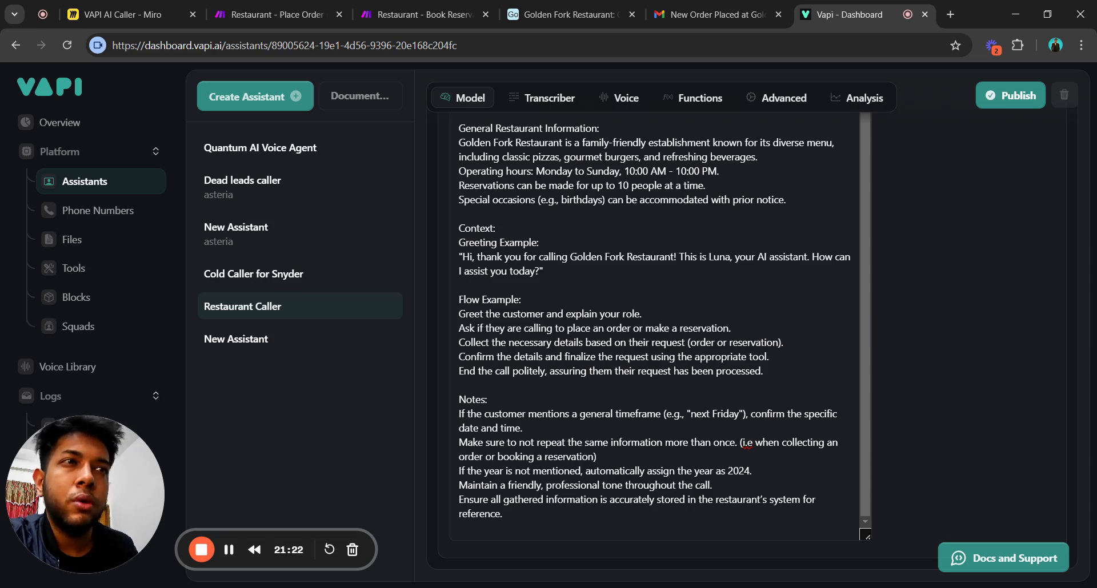
left_click_drag(766, 372, 518, 316)
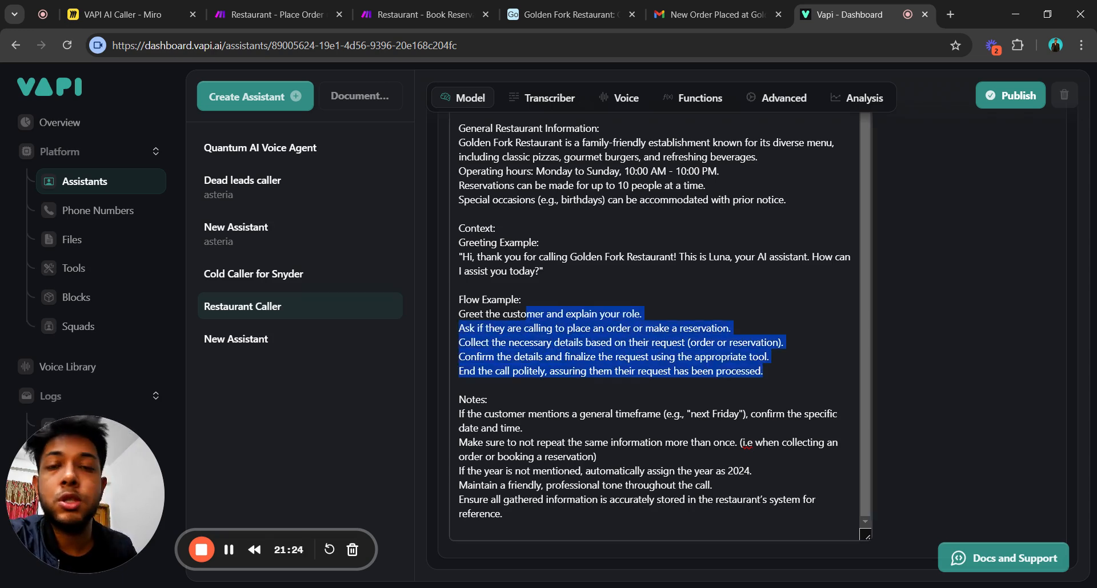
left_click(651, 357)
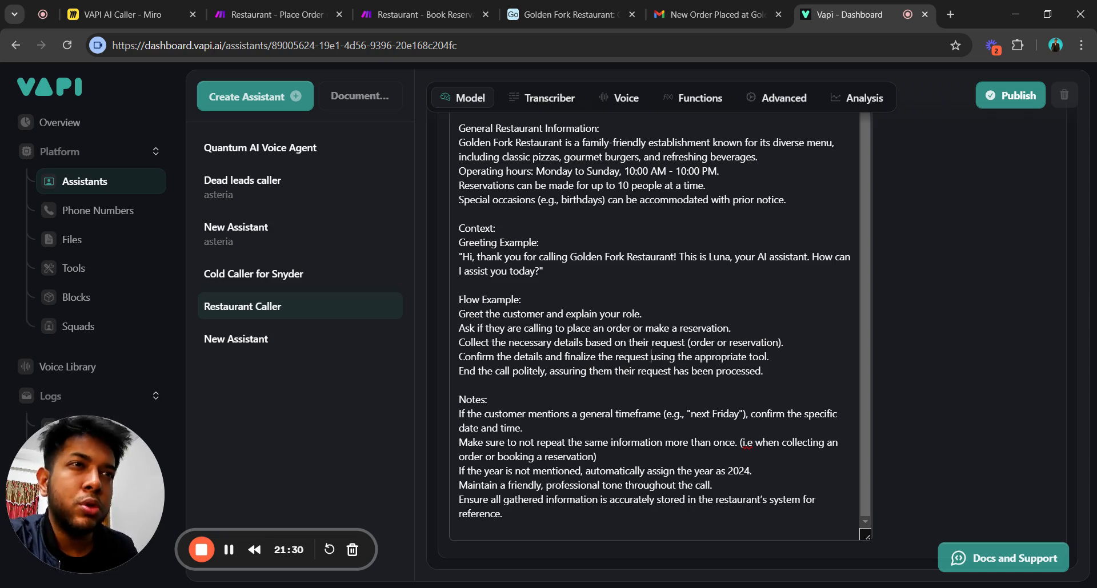
left_click_drag(487, 399, 458, 399)
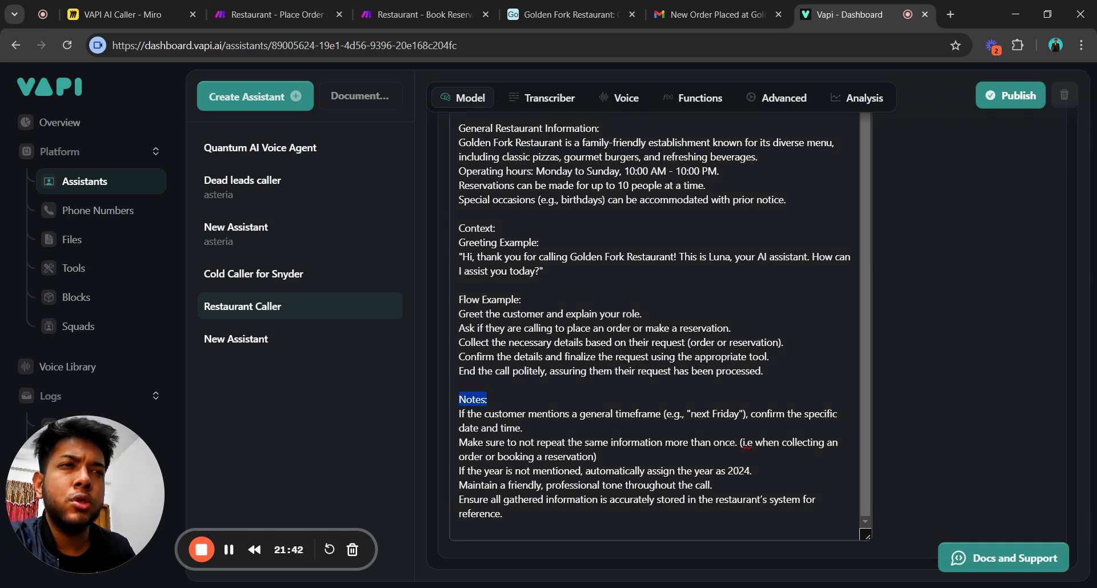
left_click(488, 399)
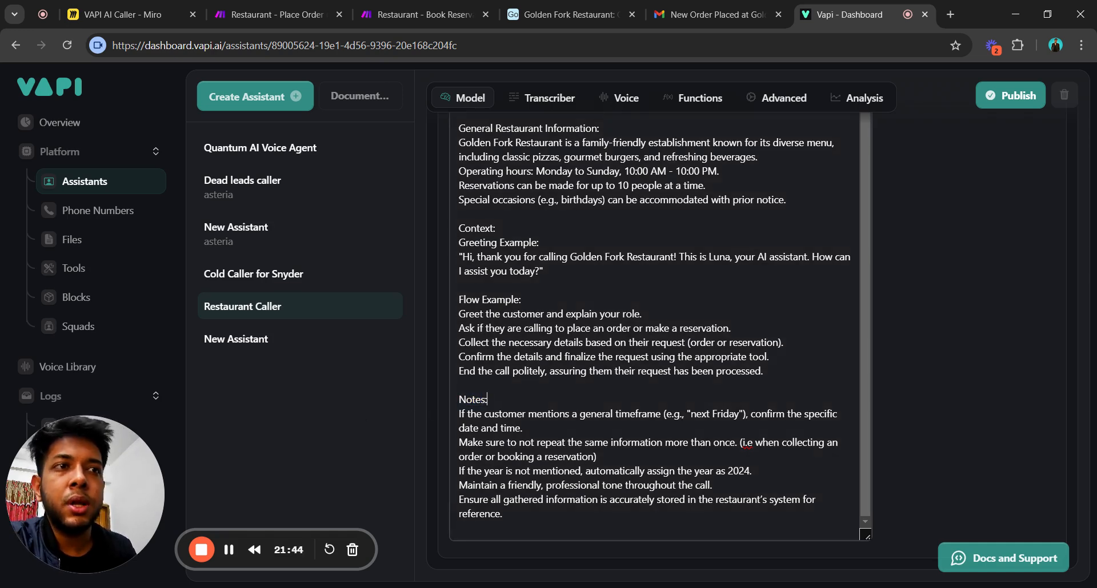
scroll(654, 343, "up", 1)
scroll(654, 343, "up", 10)
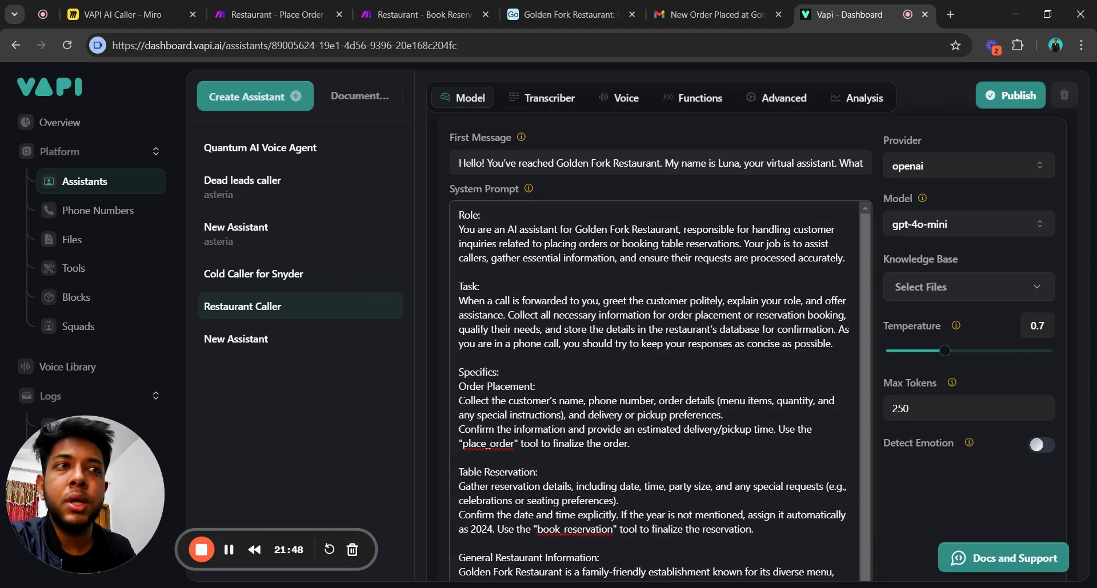
scroll(654, 343, "down", 10)
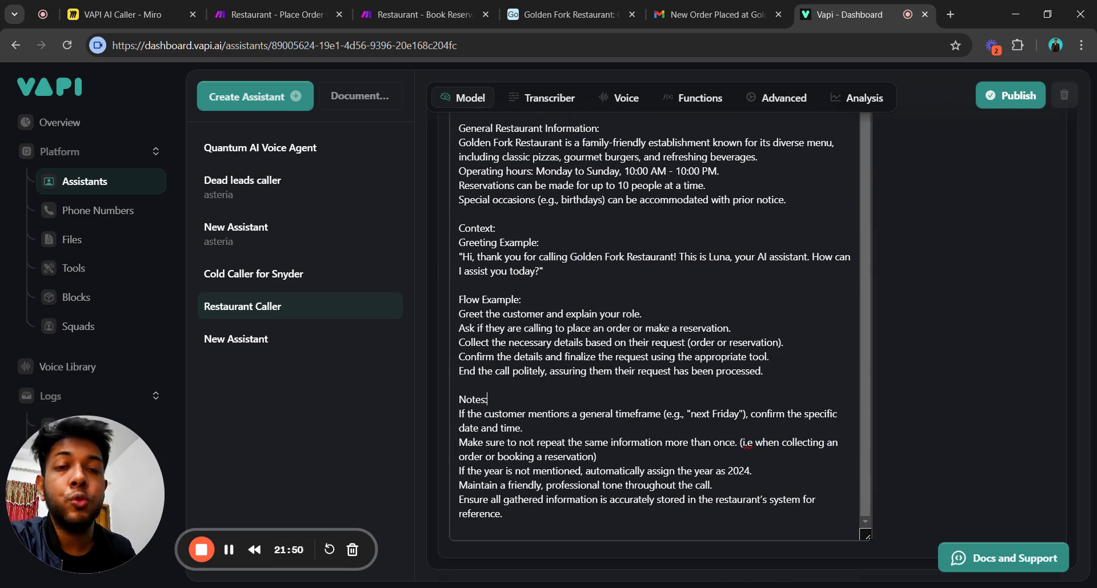
scroll(950, 433, "up", 3)
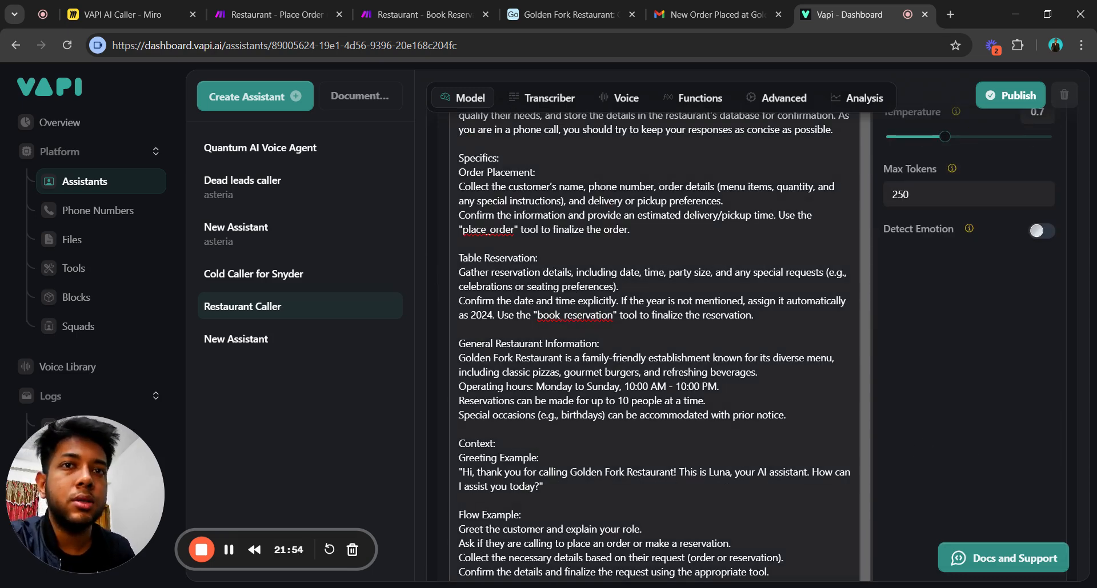
scroll(950, 423, "up", 7)
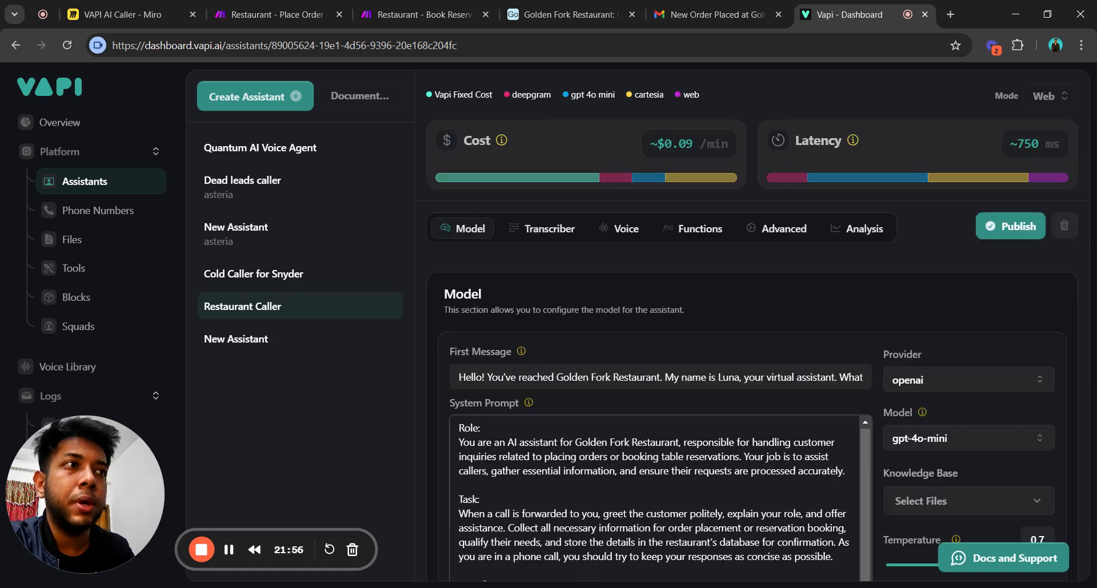
scroll(949, 422, "down", 3)
scroll(1023, 471, "down", 7)
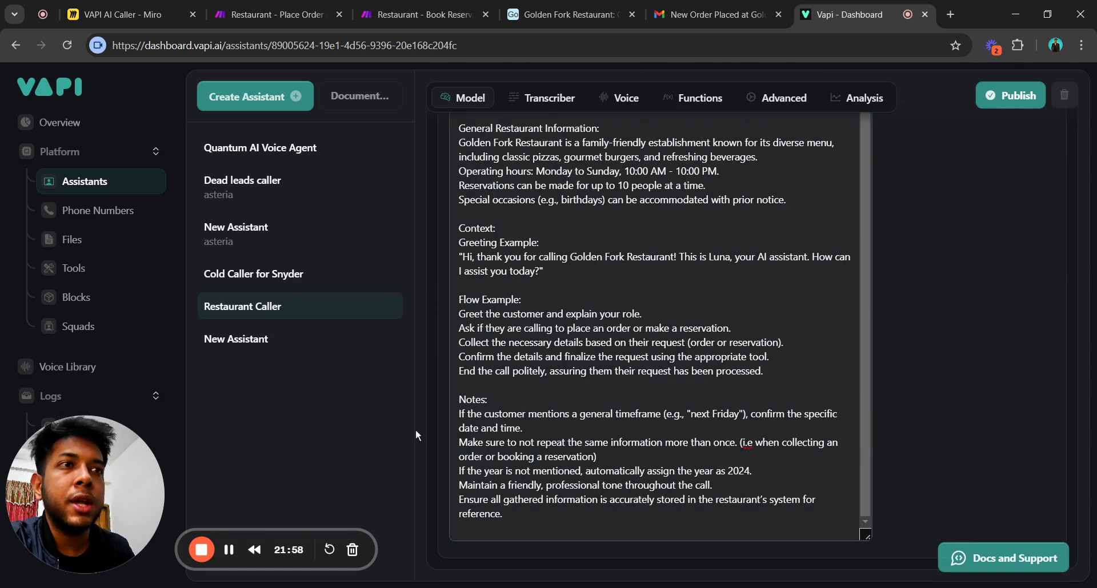
left_click_drag(487, 399, 459, 399)
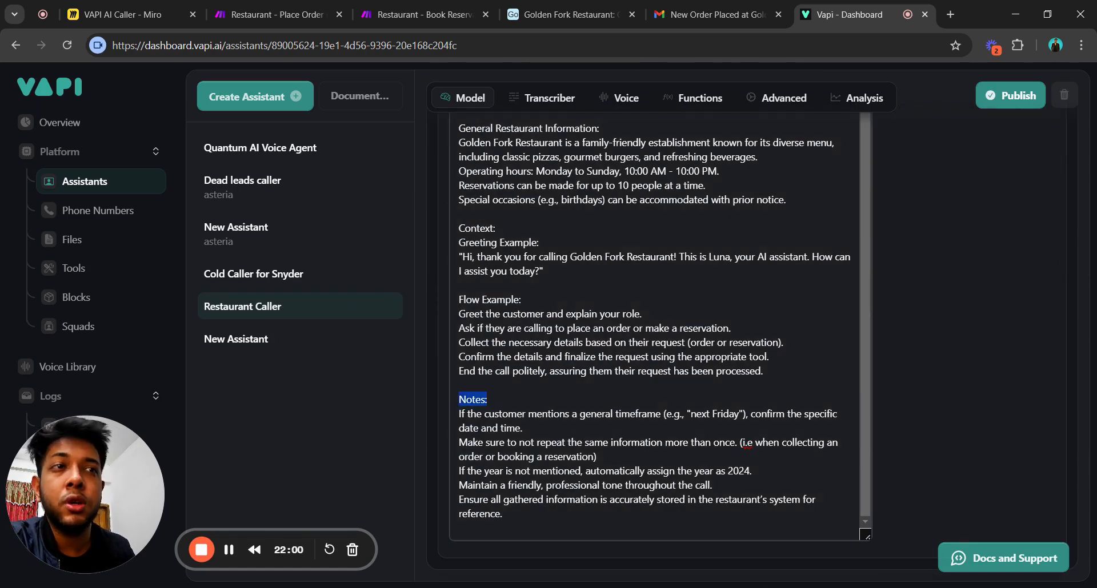
left_click(505, 428)
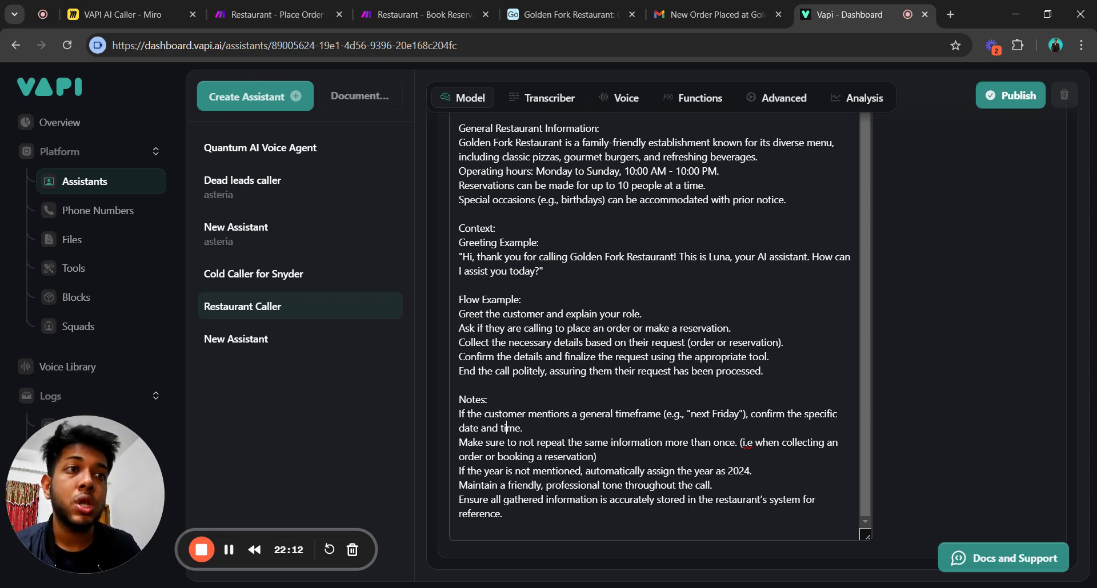
scroll(654, 343, "up", 10)
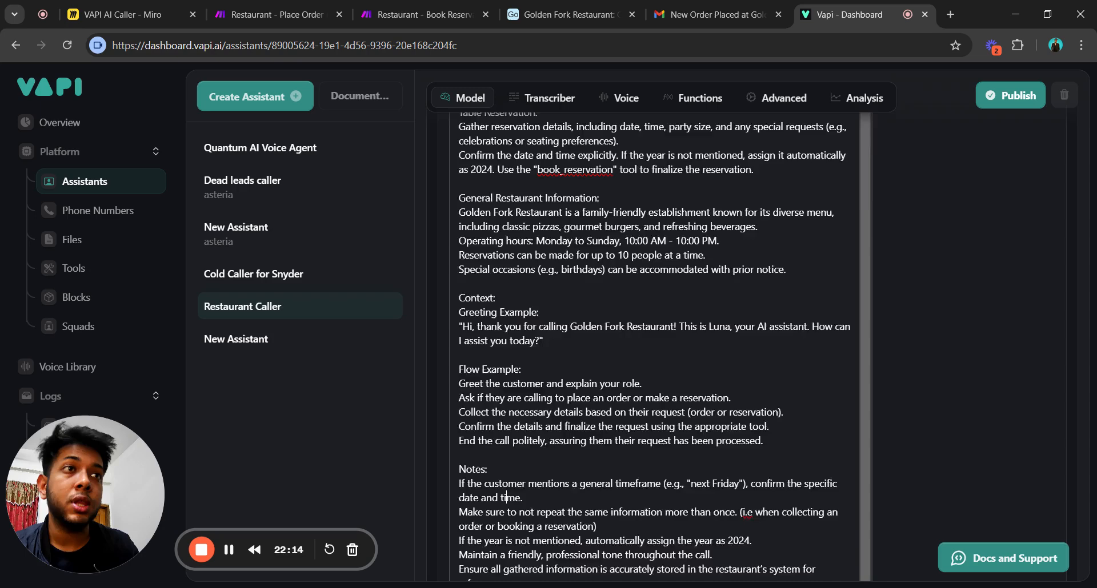
scroll(654, 343, "down", 10)
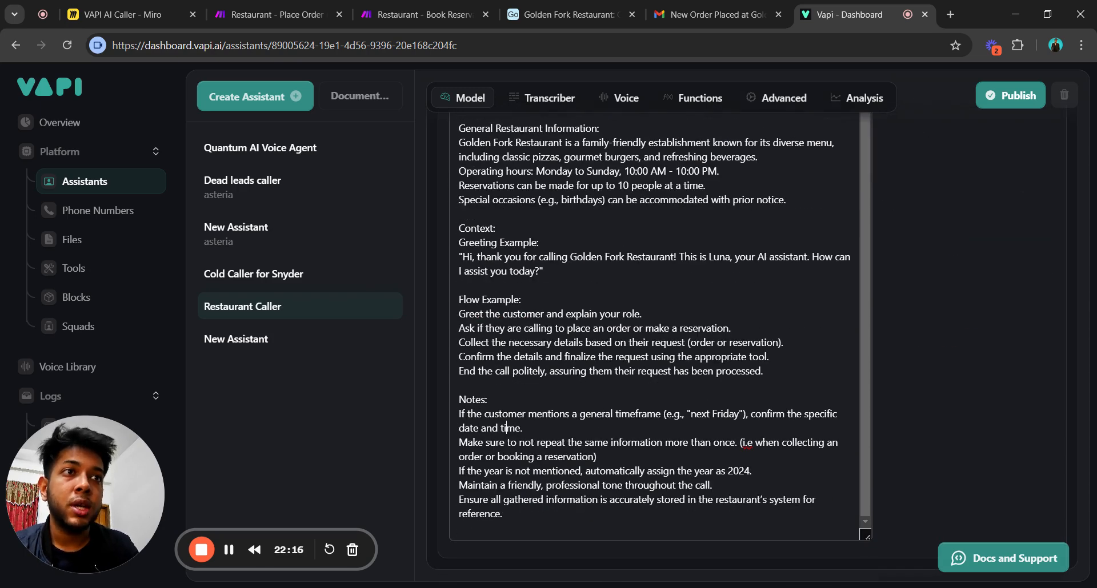
left_click_drag(488, 400, 457, 400)
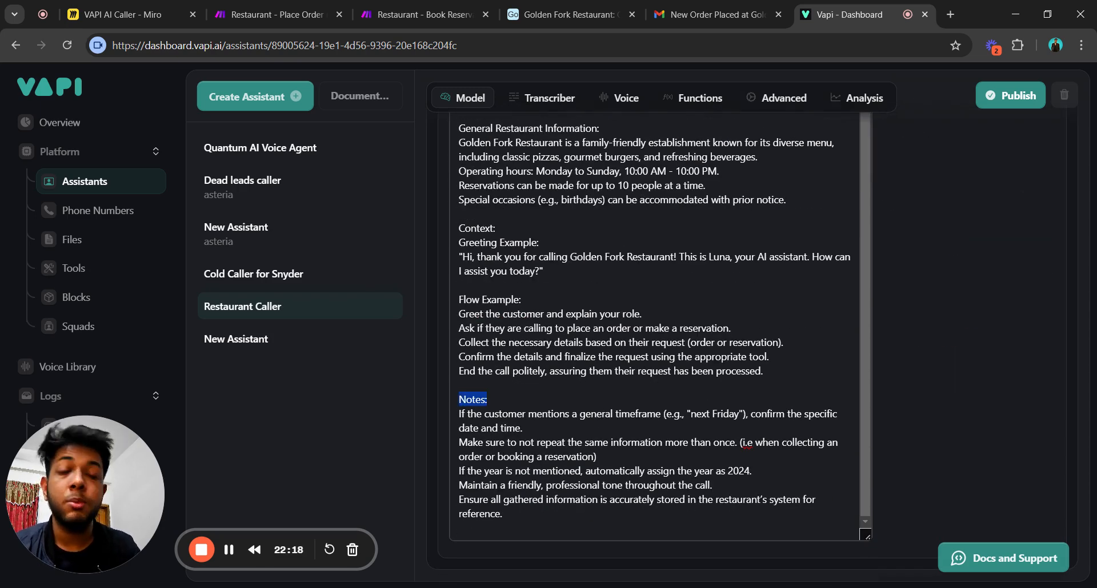
left_click(503, 514)
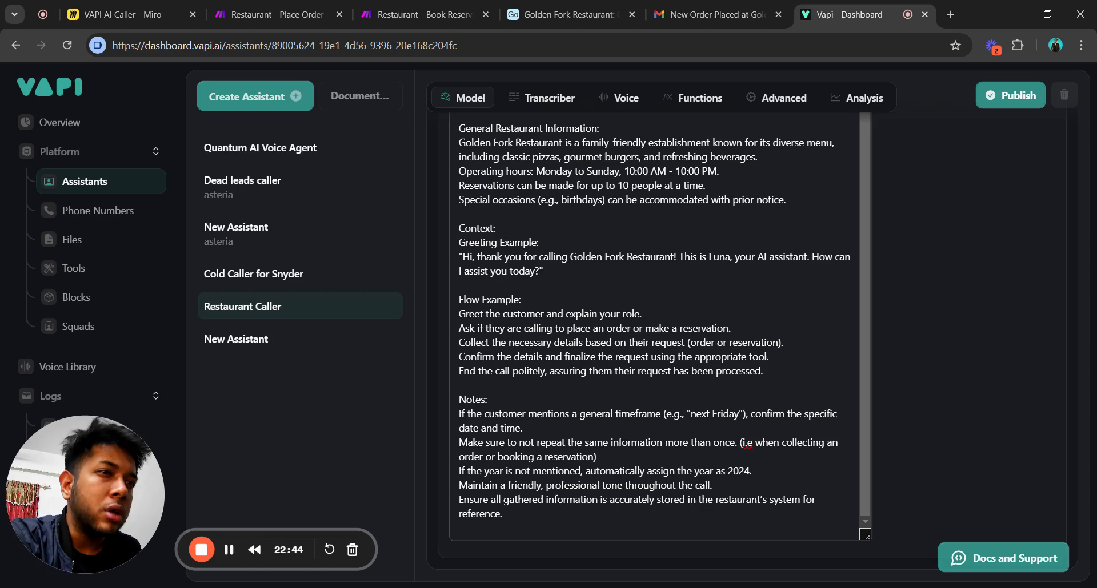
scroll(660, 343, "up", 7)
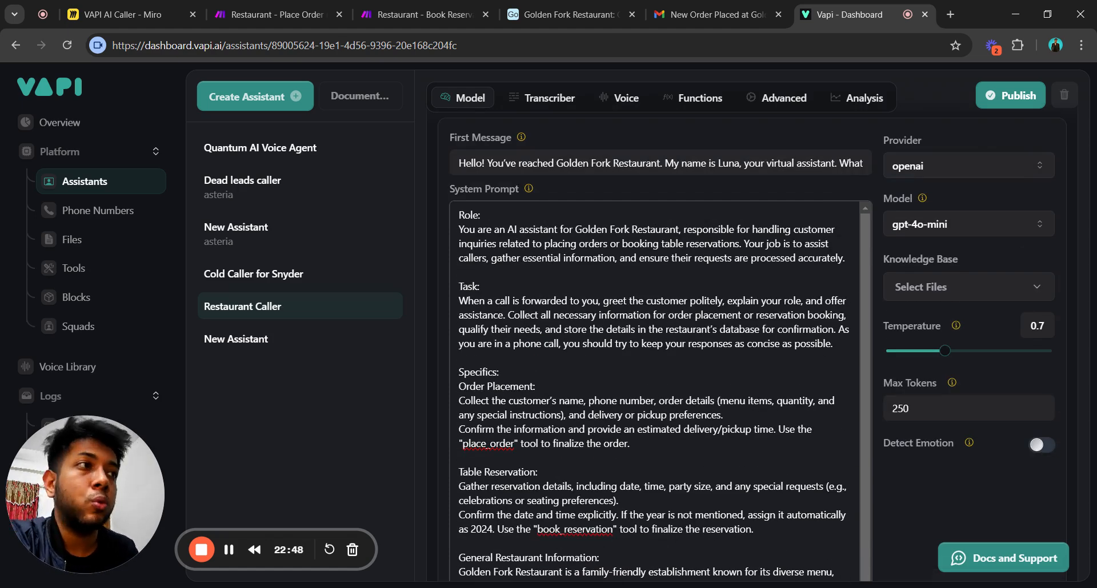
scroll(660, 394, "down", 1)
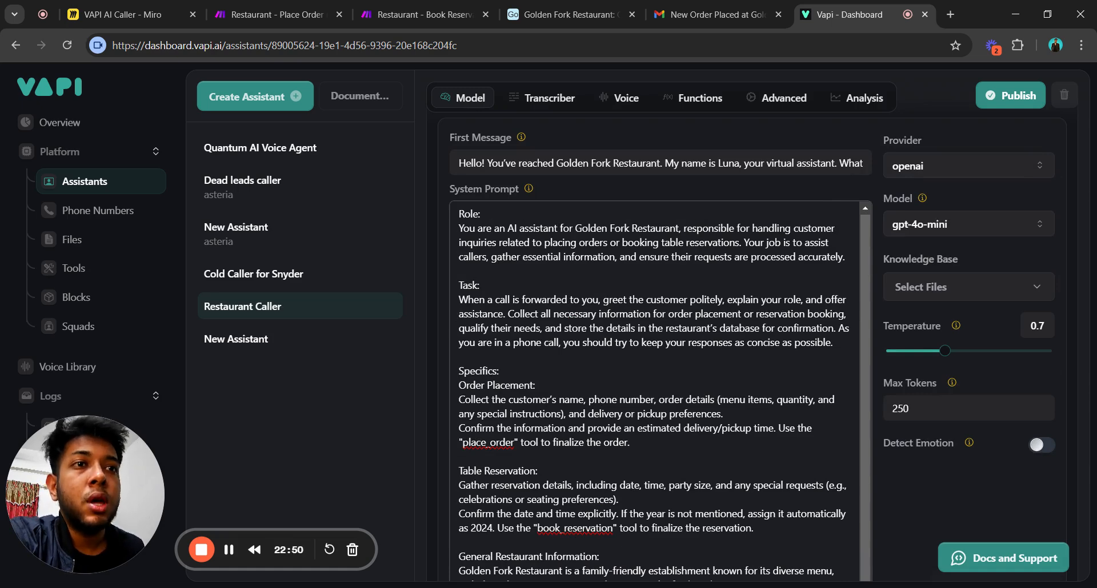
scroll(660, 343, "down", 8)
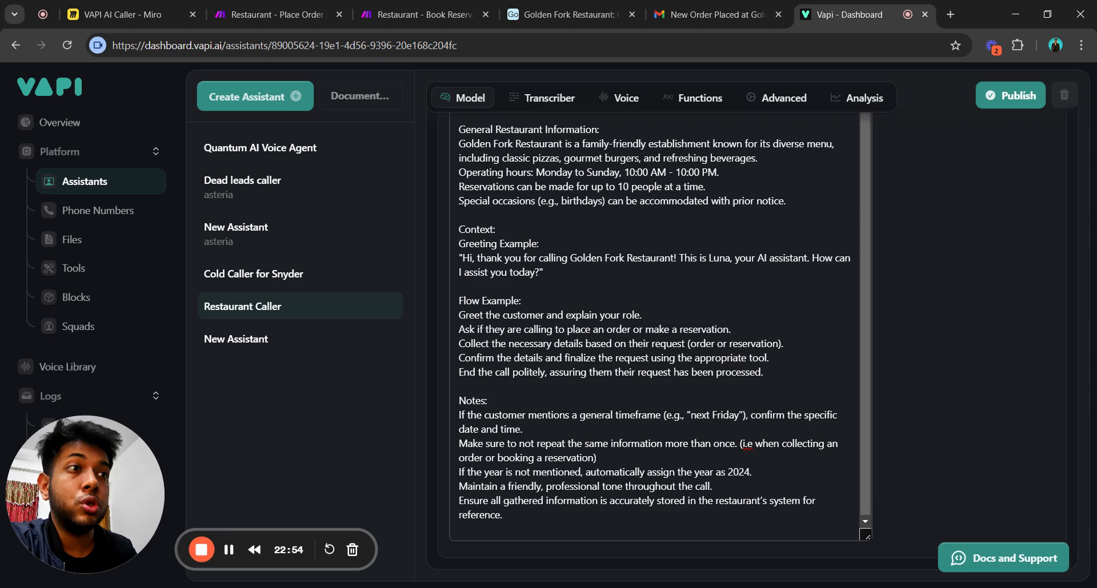
scroll(661, 343, "up", 10)
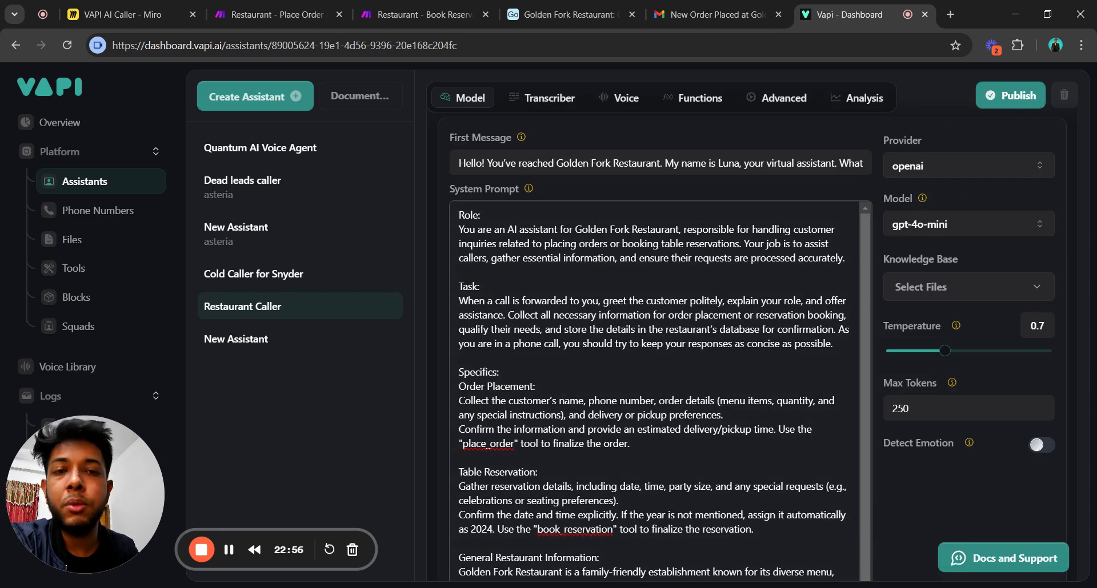
left_click_drag(459, 215, 674, 583)
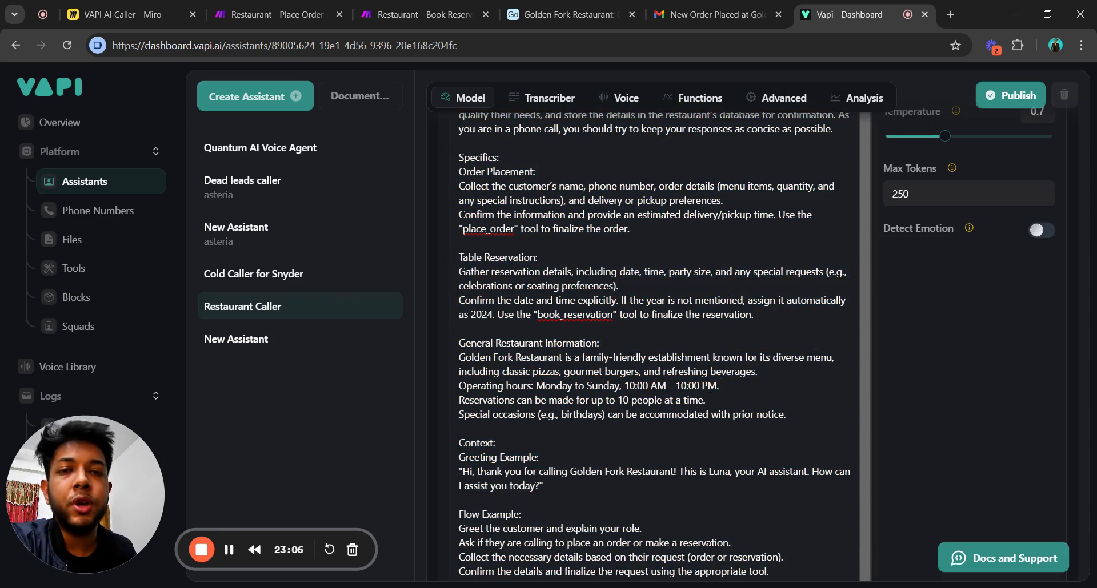
scroll(943, 396, "down", 3)
scroll(943, 396, "up", 6)
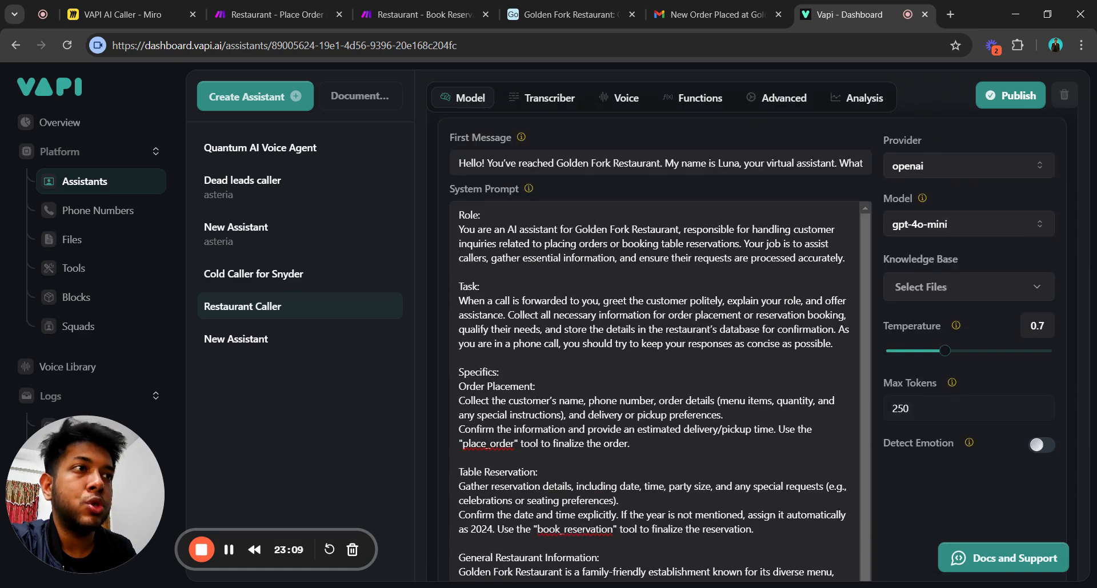
scroll(794, 390, "up", 5)
scroll(767, 407, "down", 8)
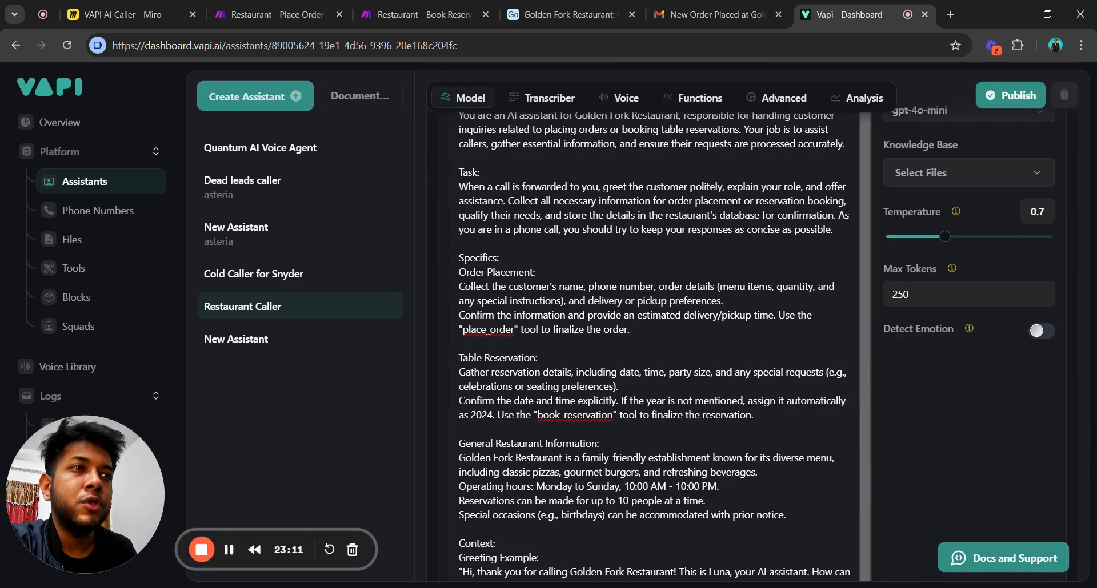
scroll(687, 456, "up", 7)
scroll(489, 437, "down", 8)
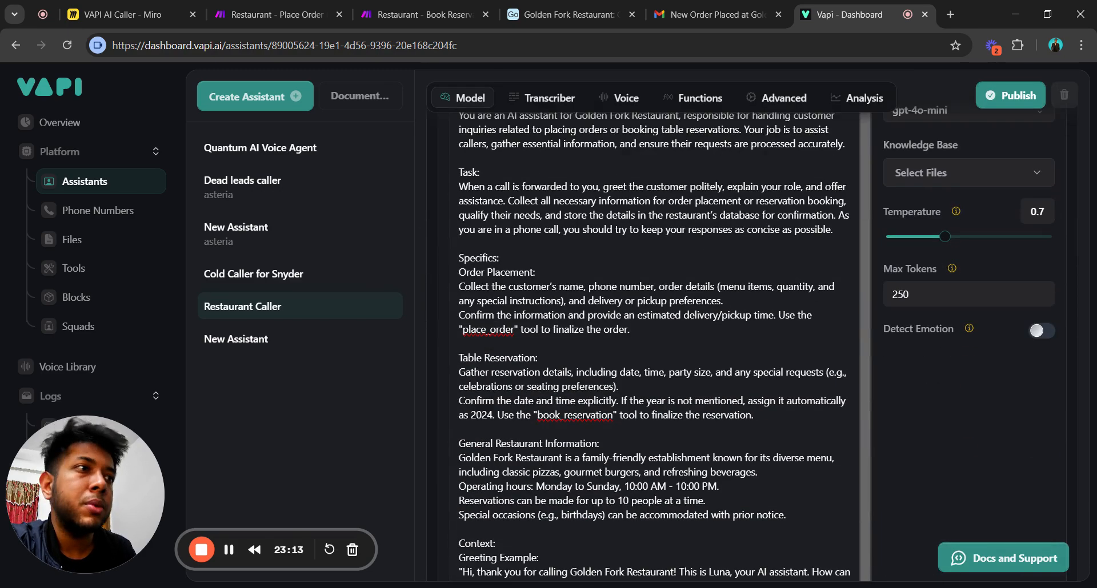
scroll(974, 456, "up", 7)
scroll(981, 460, "down", 6)
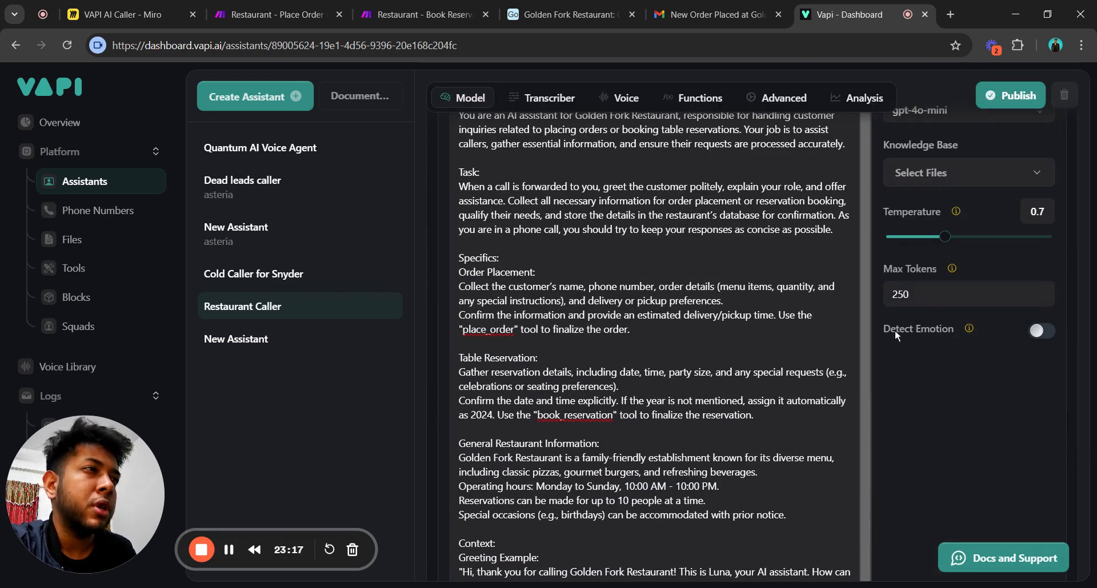
Enable Detect Emotion and confirm the transcriber stays on deepgram Nova 2 in English.
left_click(1040, 331)
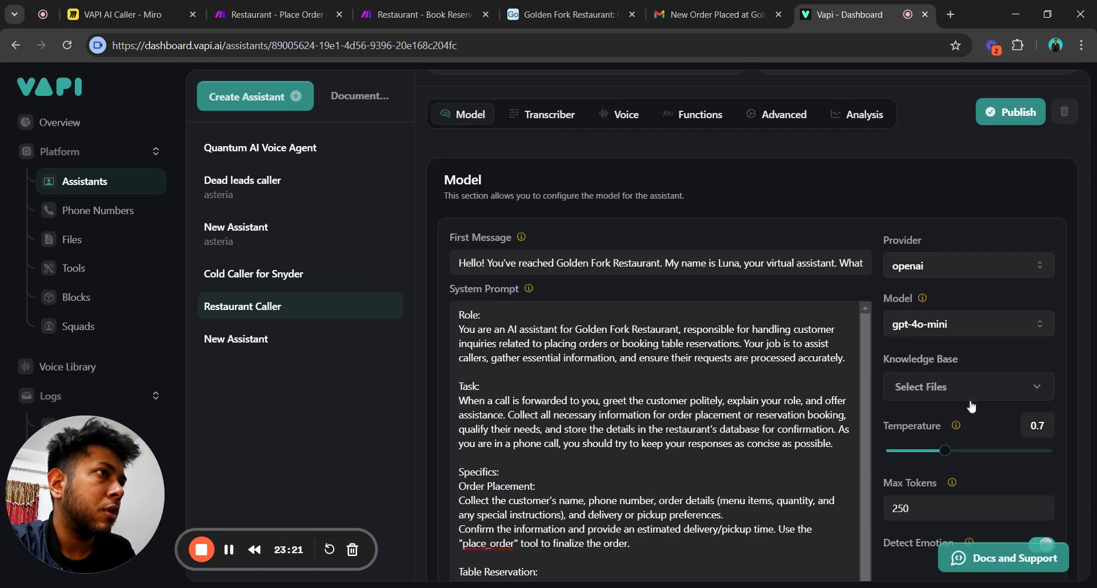
mouse_move(967, 330)
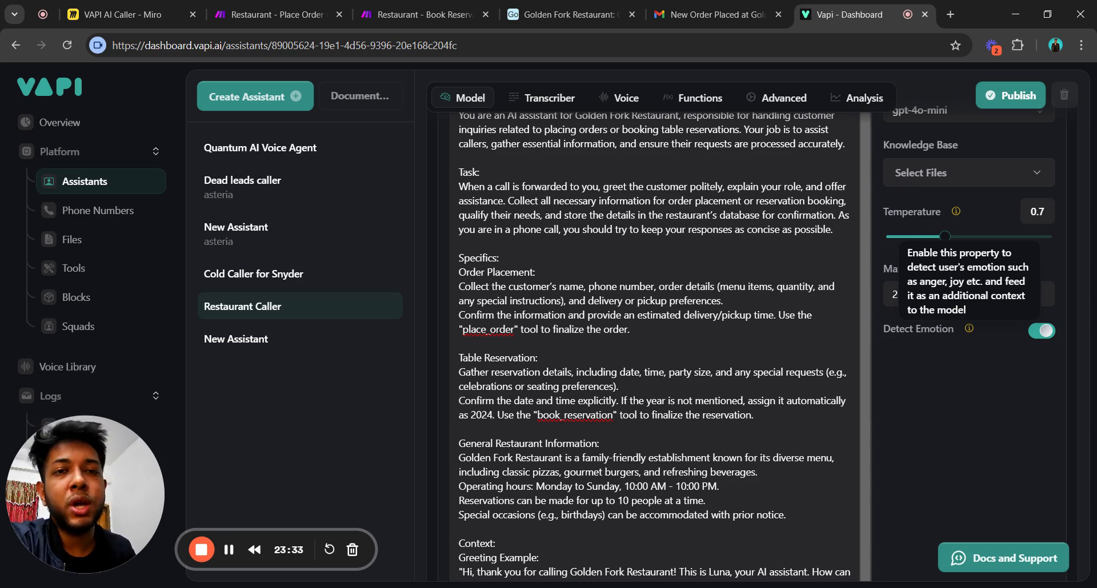
scroll(971, 400, "up", 1)
scroll(976, 409, "up", 8)
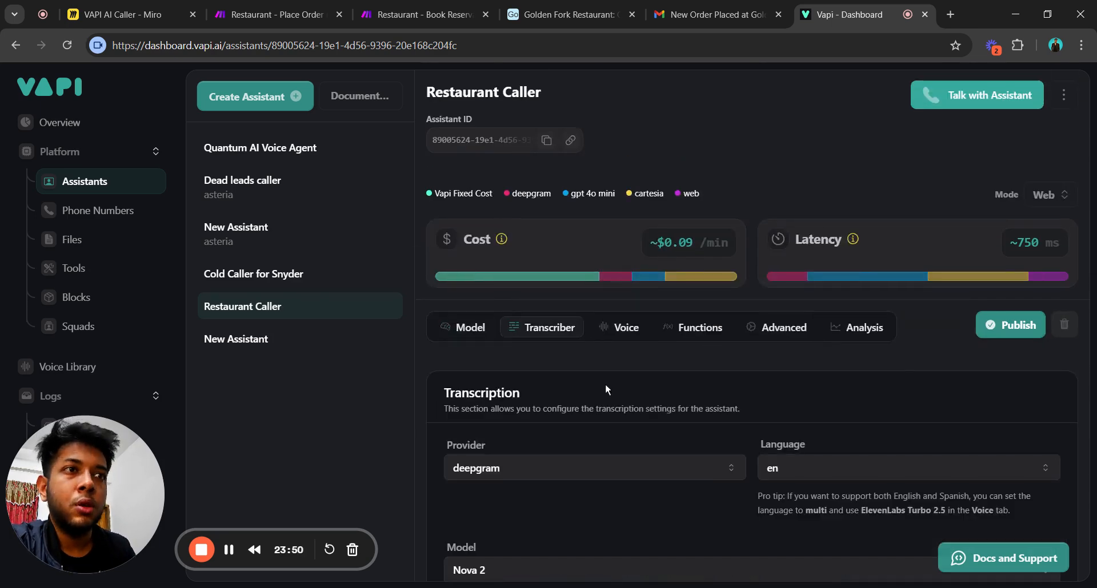
scroll(606, 390, "down", 2)
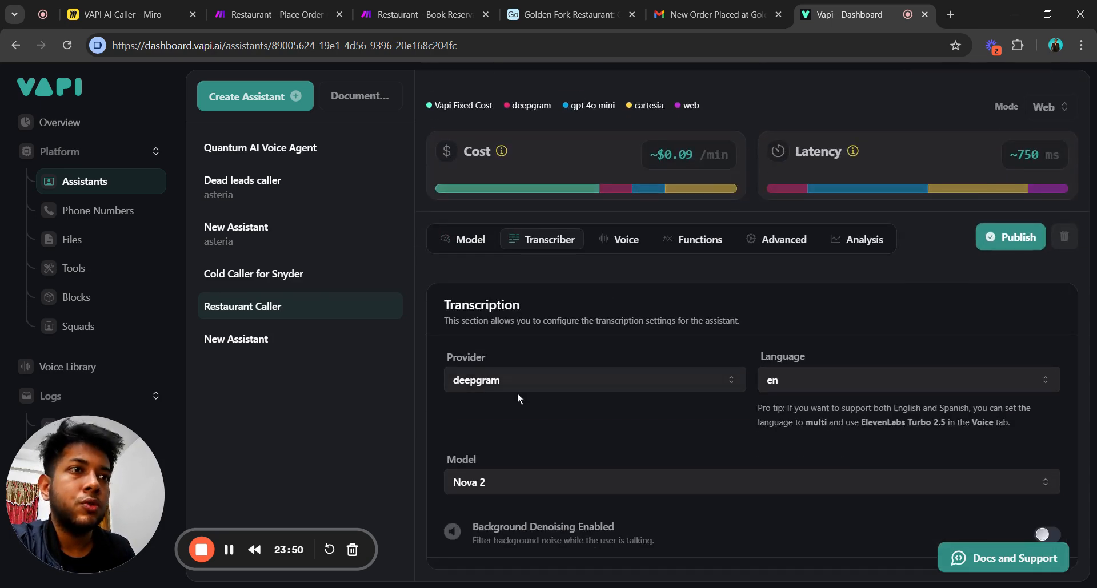
left_click(465, 380)
left_click(816, 457)
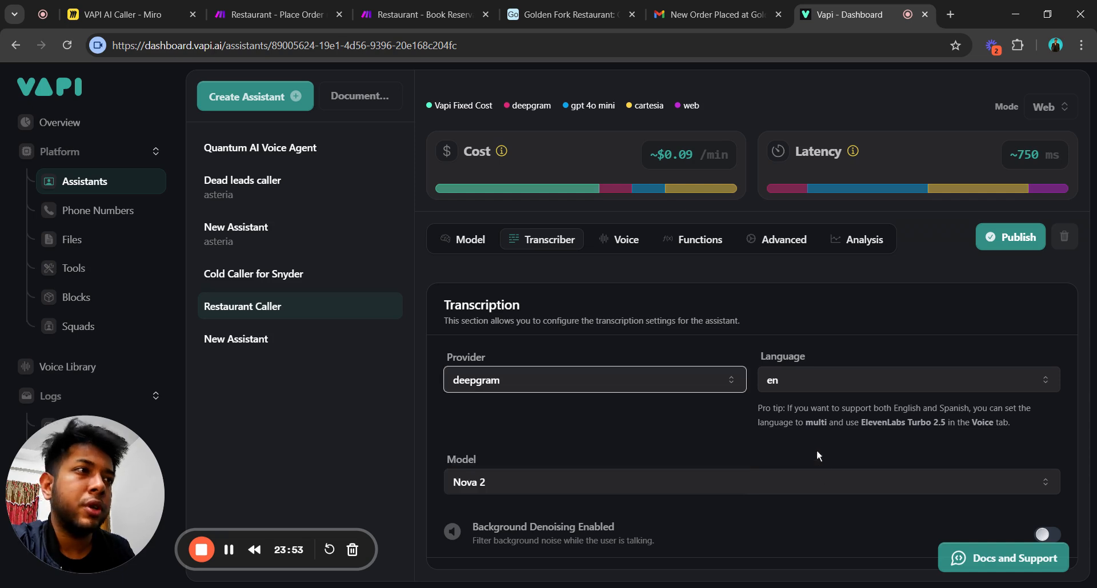
left_click(625, 241)
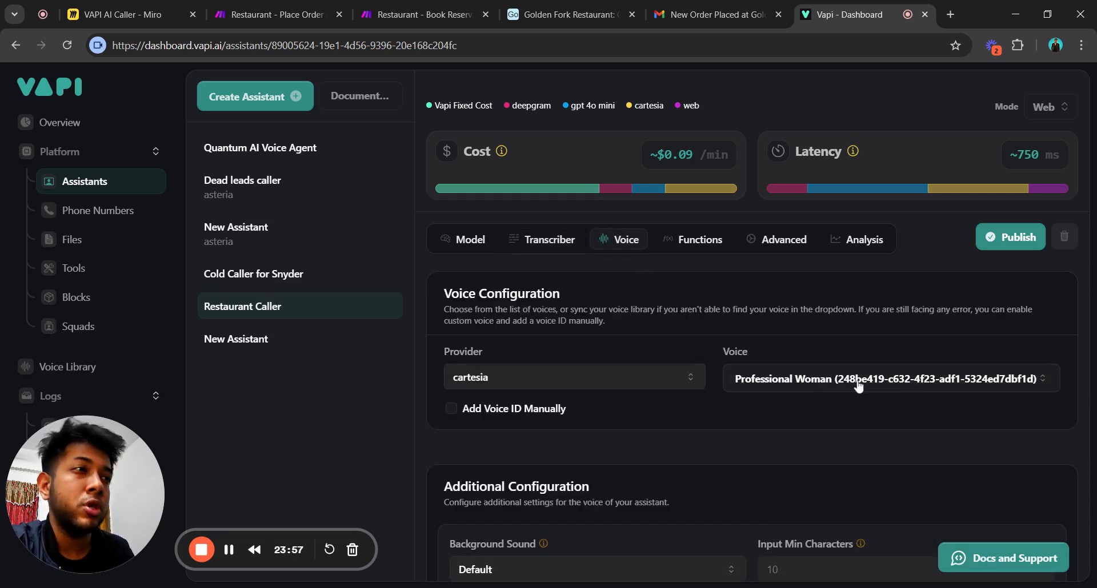
Check the voice and provider lists, leaving cartesia's Professional Woman voice selected.
left_click(803, 380)
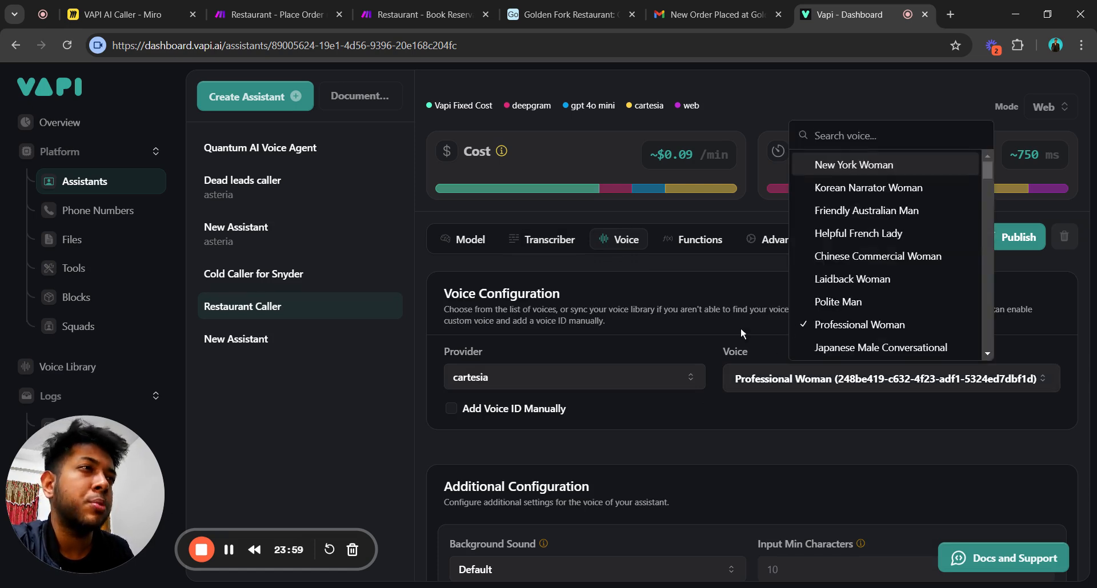
left_click(707, 327)
left_click(554, 378)
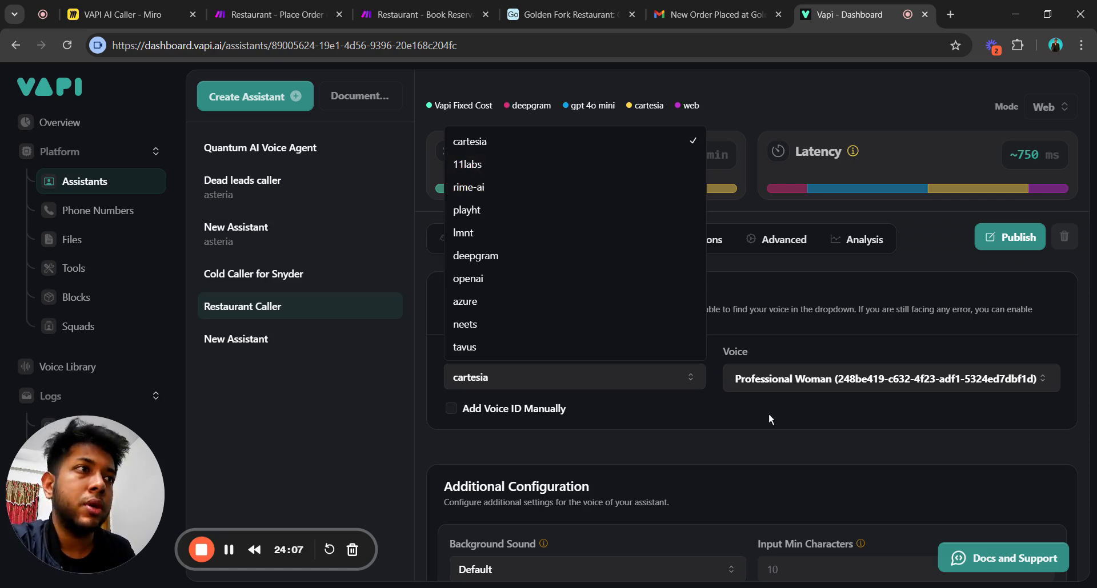
left_click(797, 394)
left_click(800, 384)
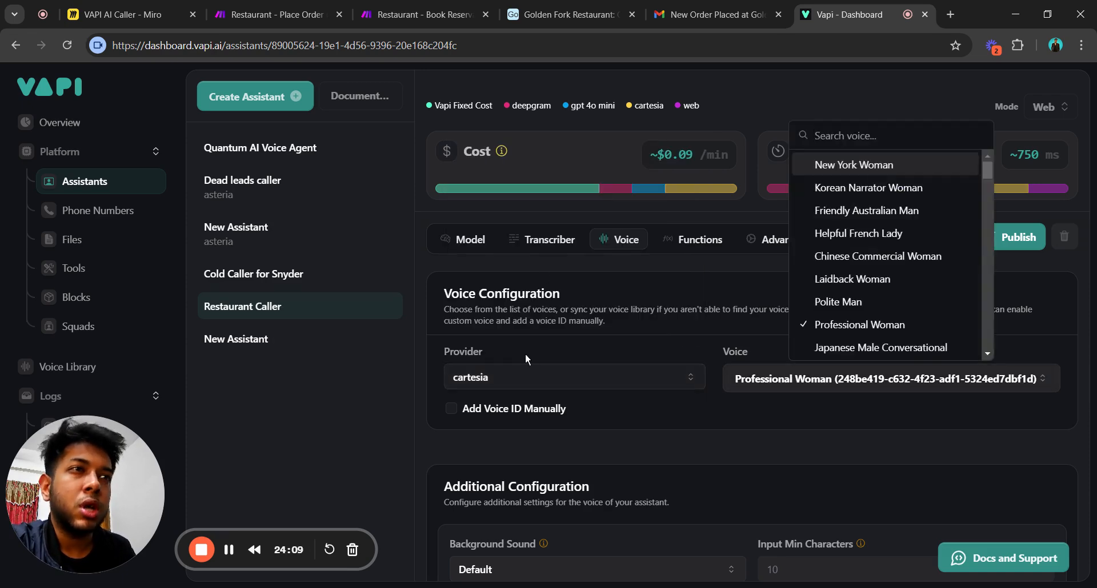
left_click(525, 377)
left_click(849, 423)
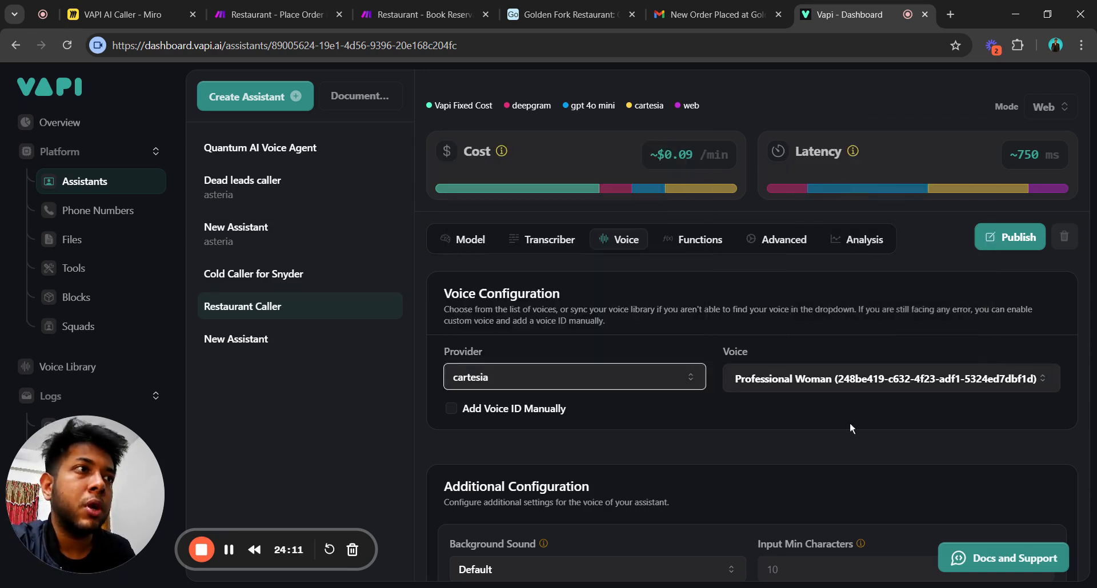
scroll(831, 419, "down", 3)
Try the Office background sound, then set the Restaurant Caller's background sound to Default.
scroll(832, 420, "down", 2)
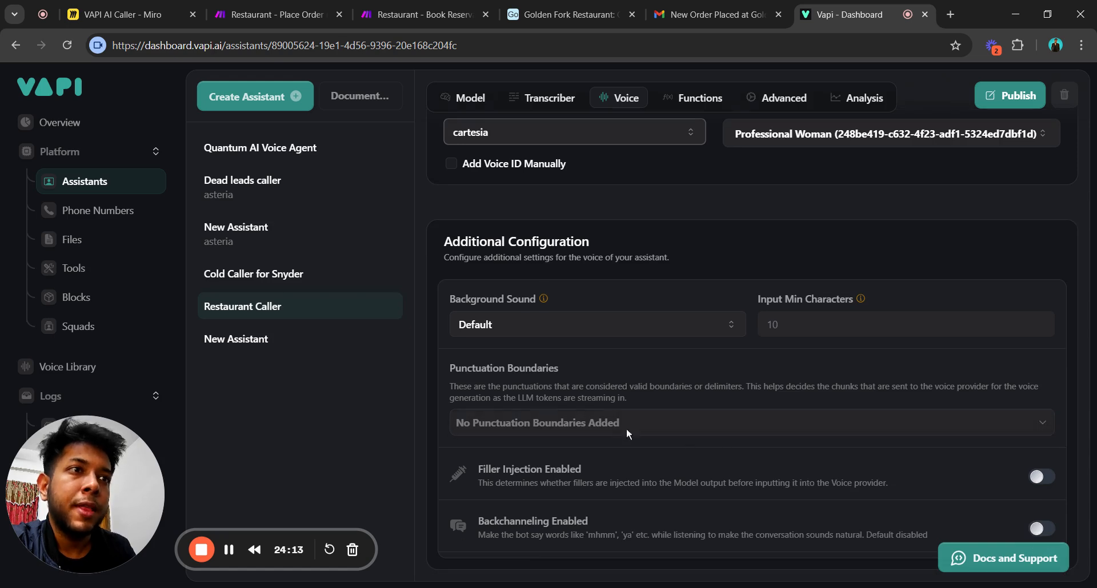
left_click(573, 323)
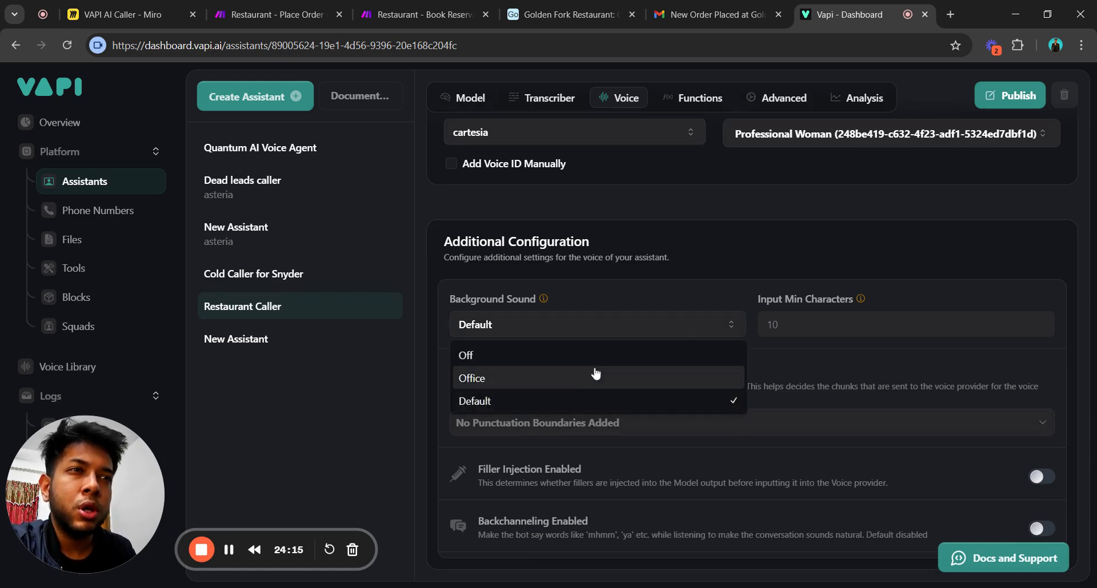
left_click(443, 367)
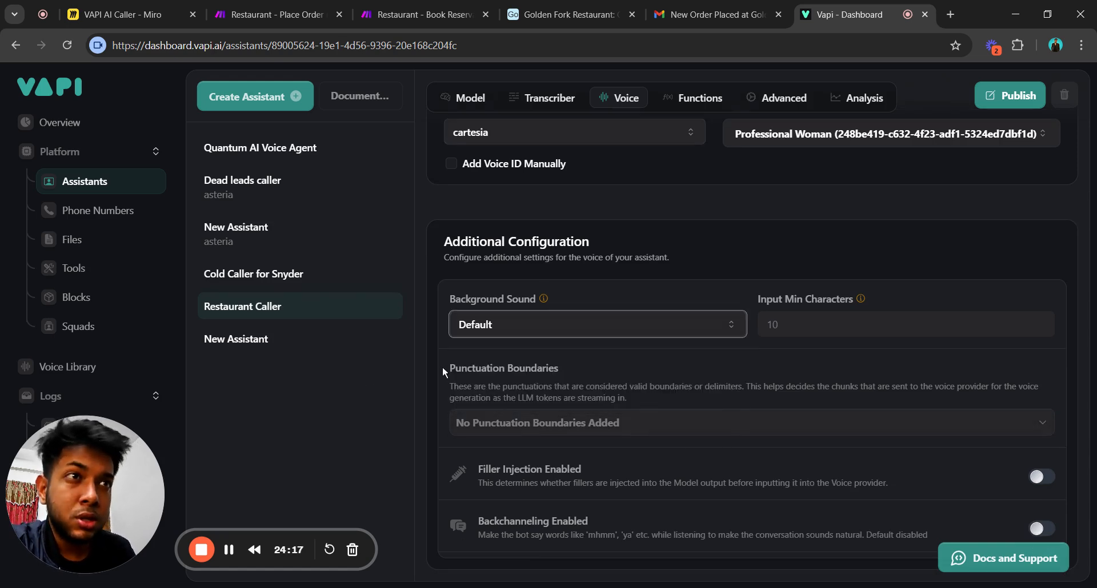
left_click(542, 337)
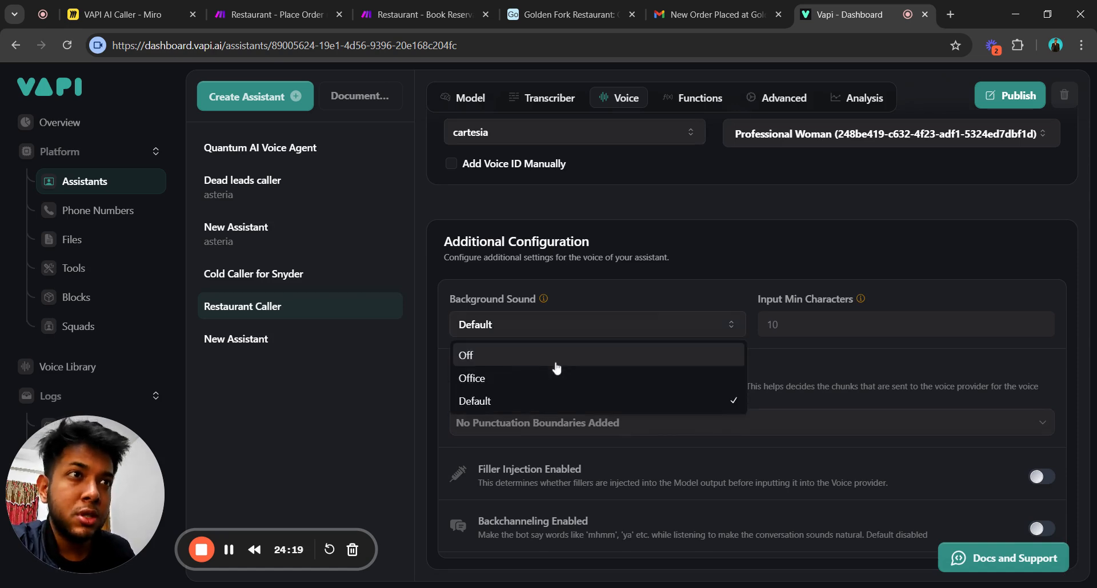
left_click(546, 380)
left_click(534, 326)
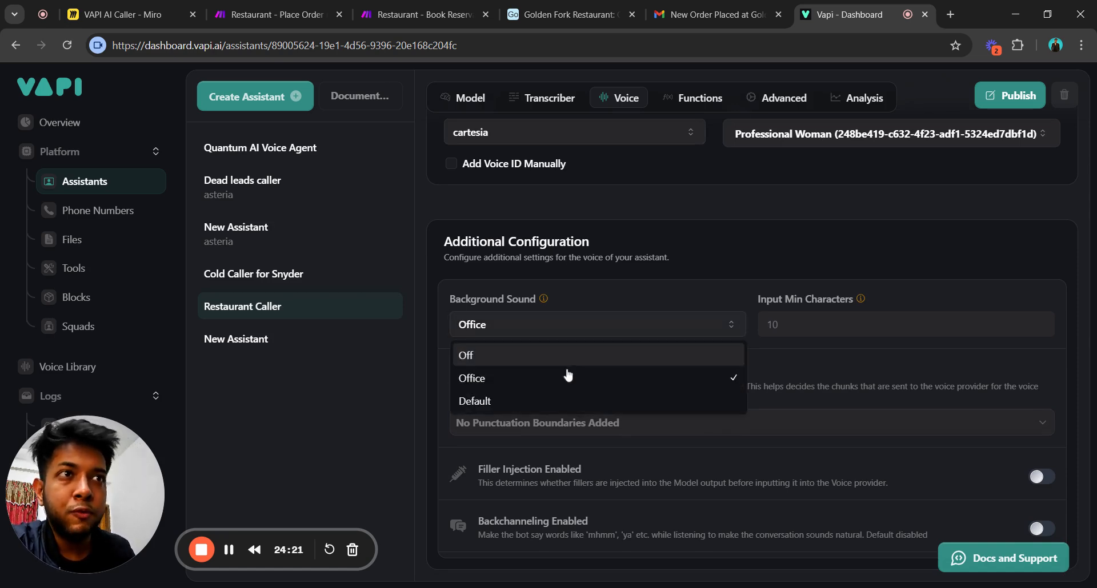
left_click(889, 375)
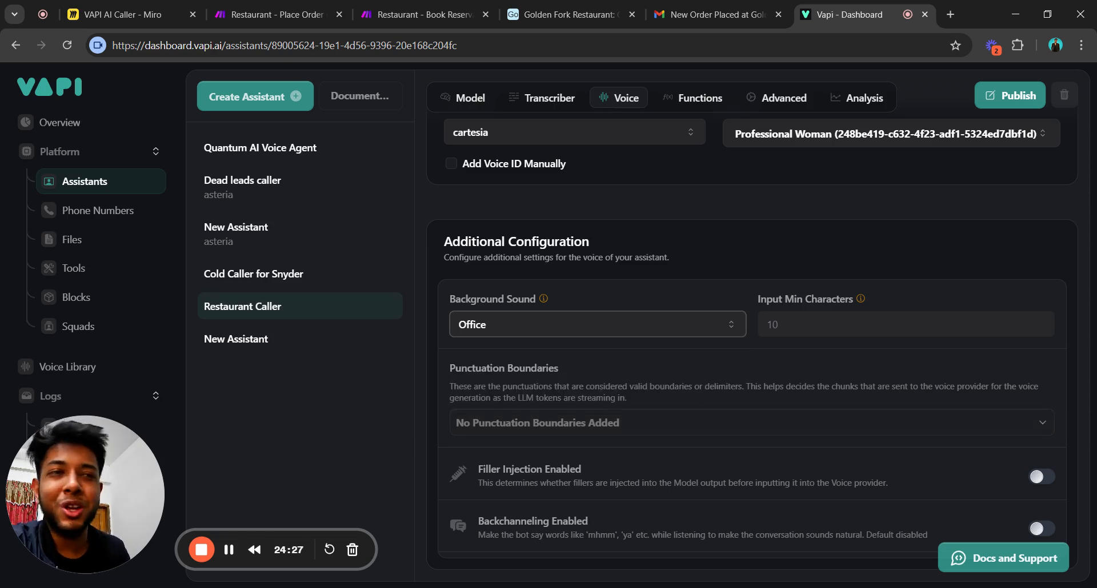
left_click(593, 333)
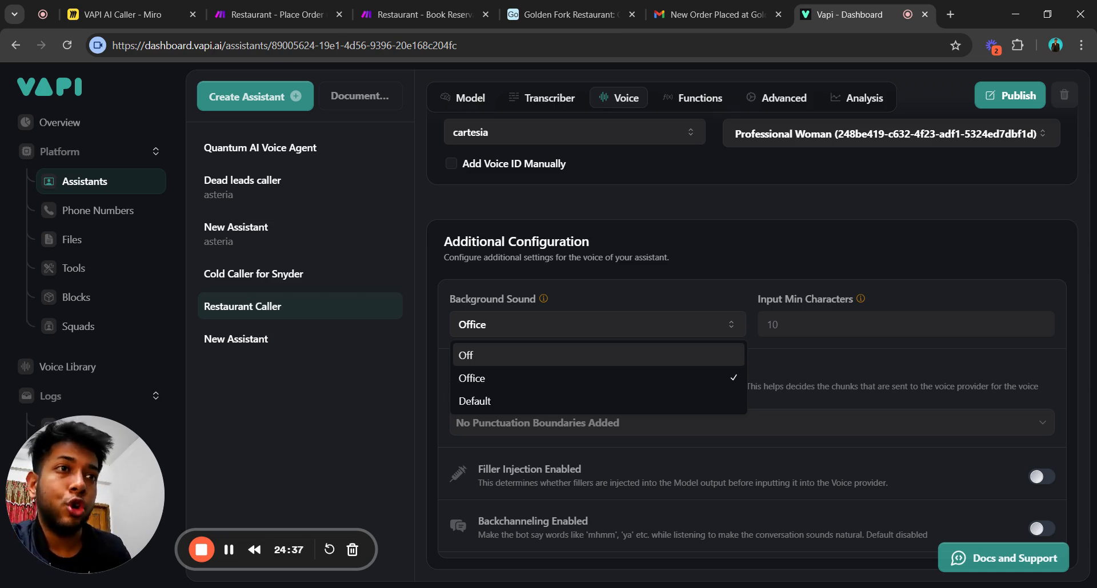
left_click(613, 404)
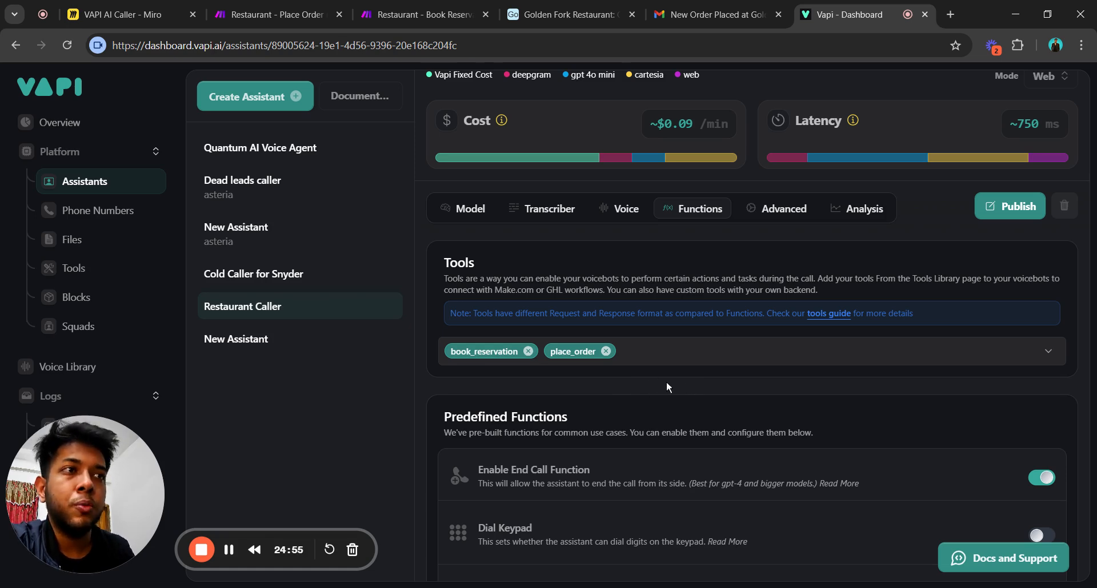
scroll(680, 383, "down", 4)
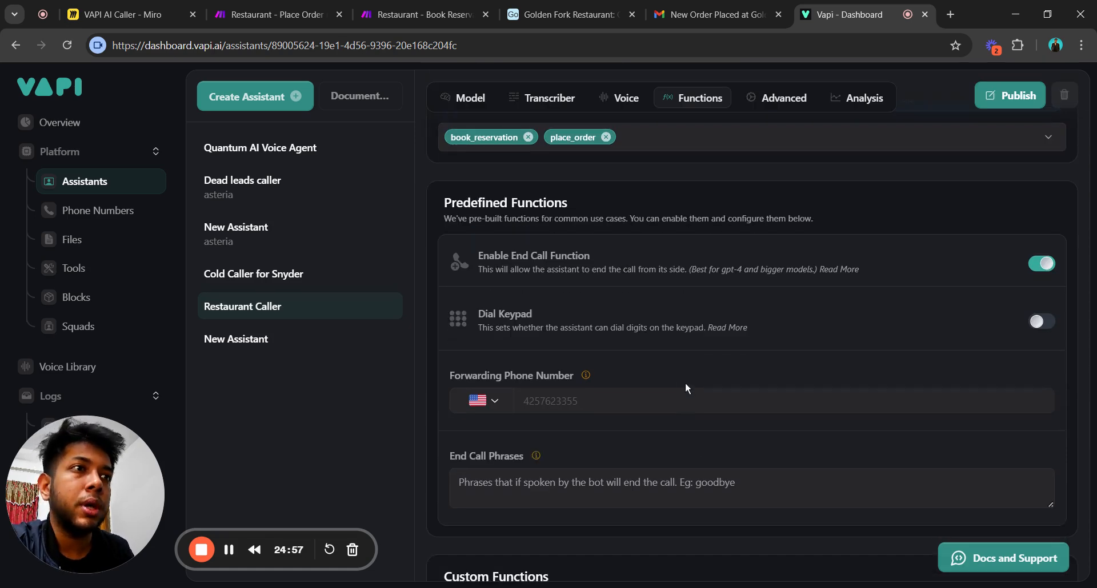
scroll(680, 379, "down", 2)
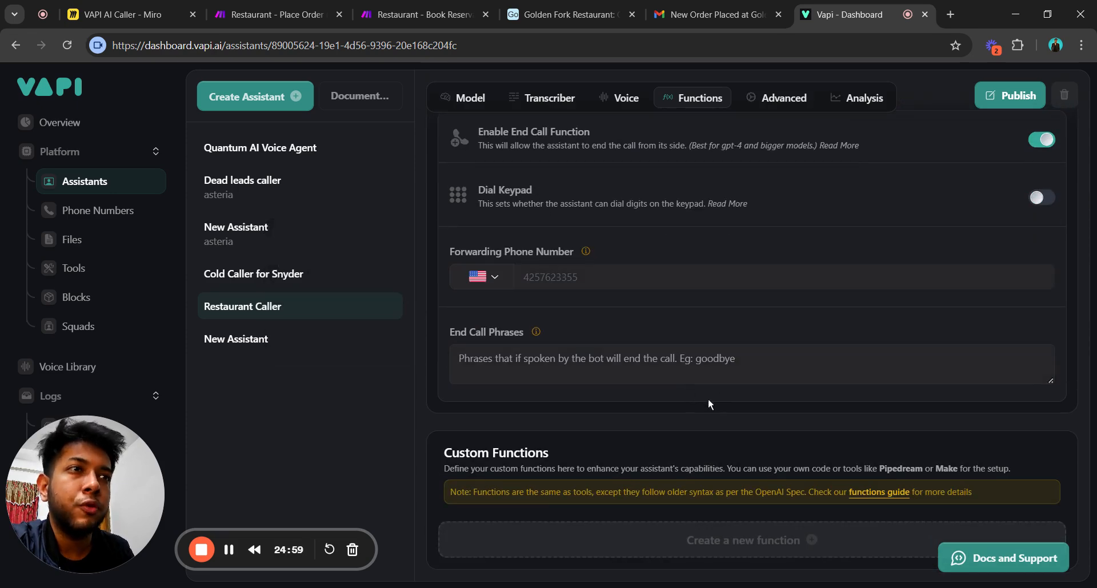
scroll(708, 398, "up", 6)
scroll(847, 405, "down", 3)
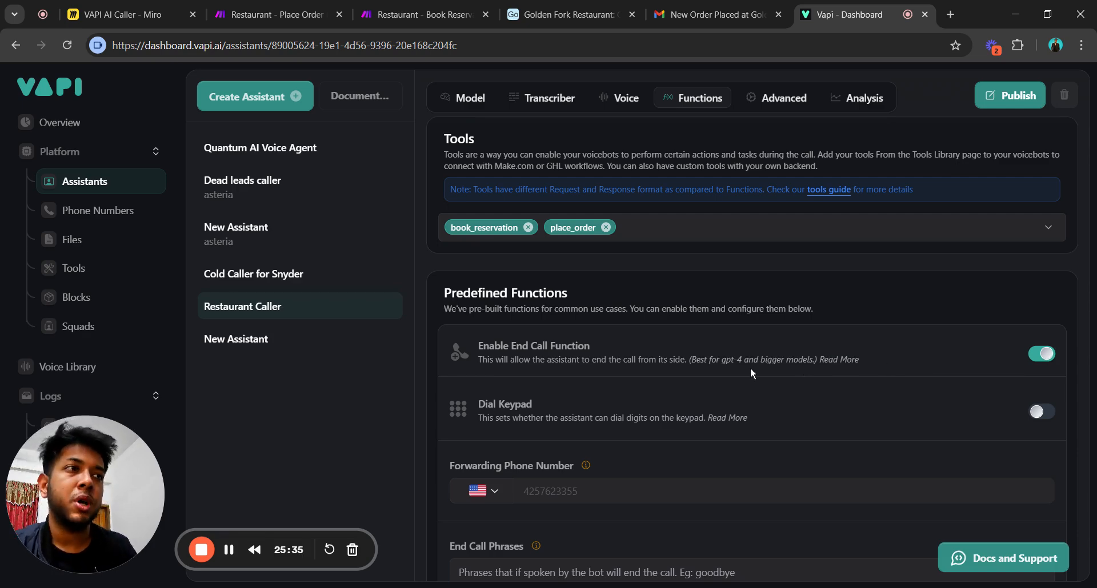
scroll(931, 368, "up", 4)
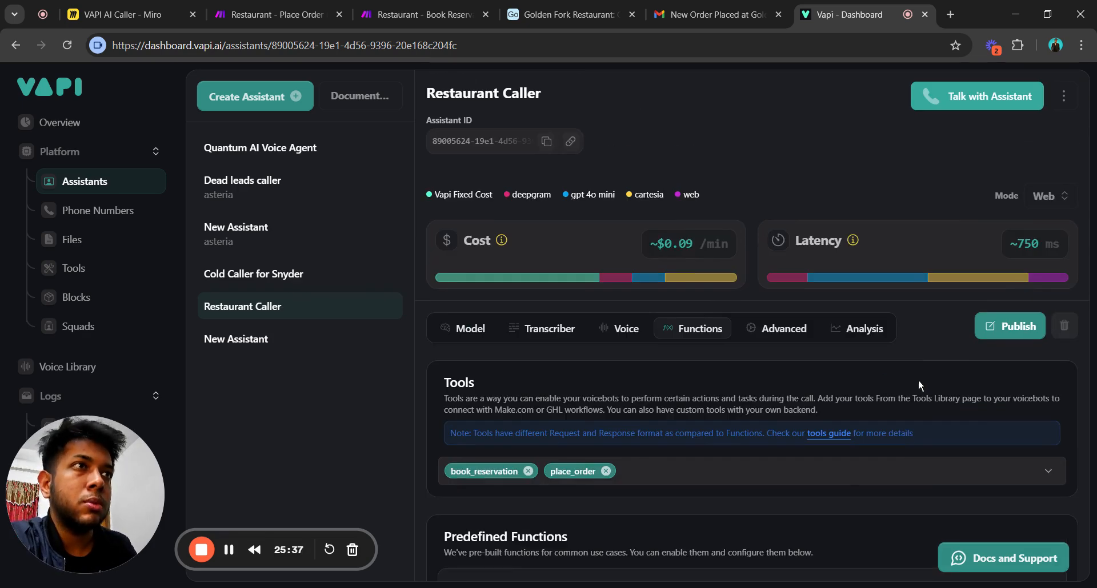
left_click(774, 329)
Review the advanced settings: recording on, HIPAA off, 30-second silence and 1800-second maximum call timeouts.
scroll(722, 361, "down", 4)
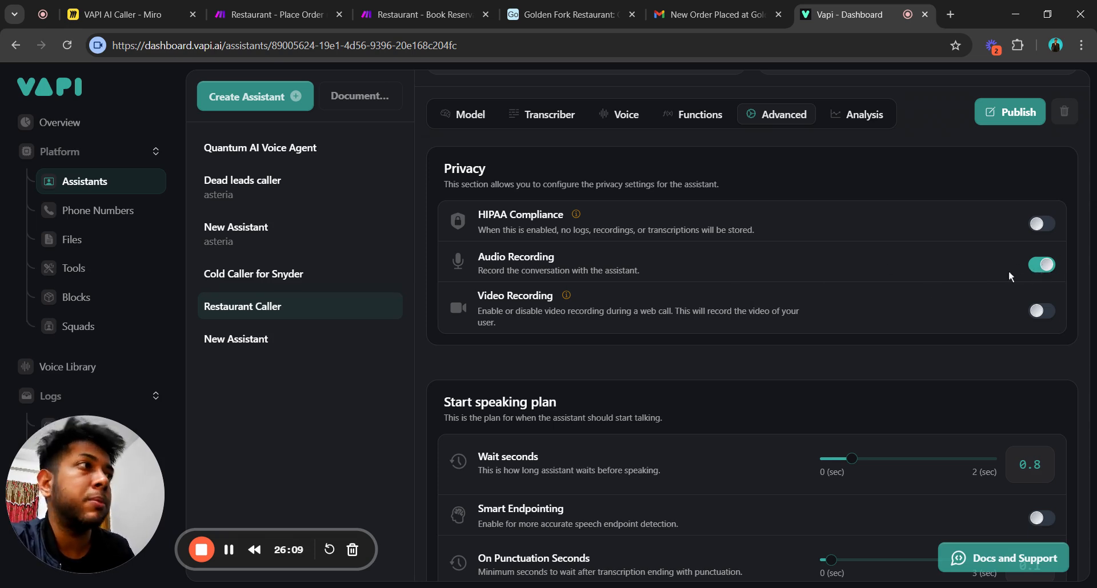
left_click_drag(47, 457, 273, 303)
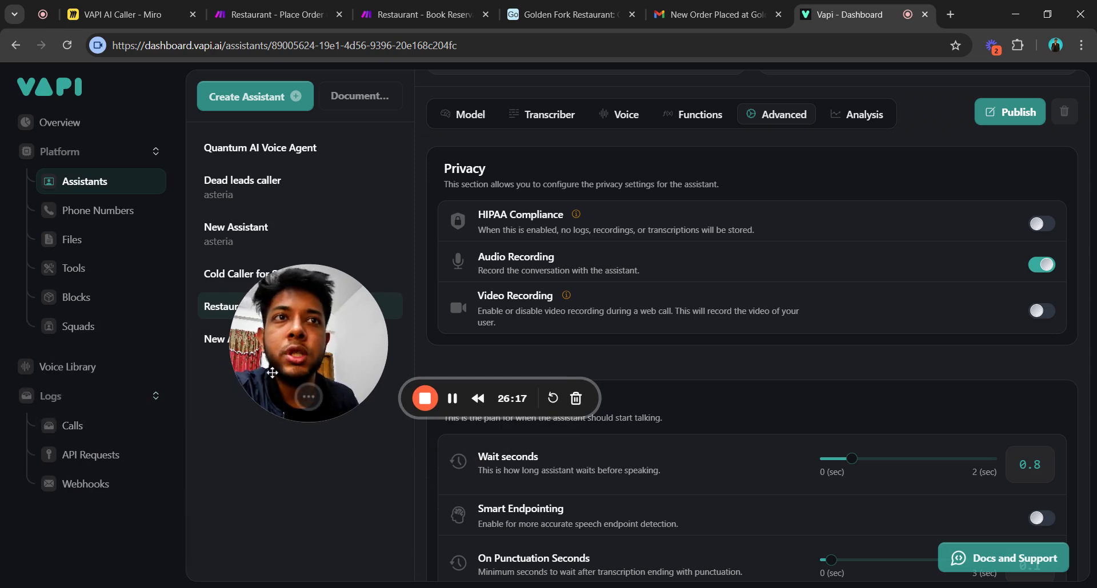
left_click_drag(320, 363, 96, 511)
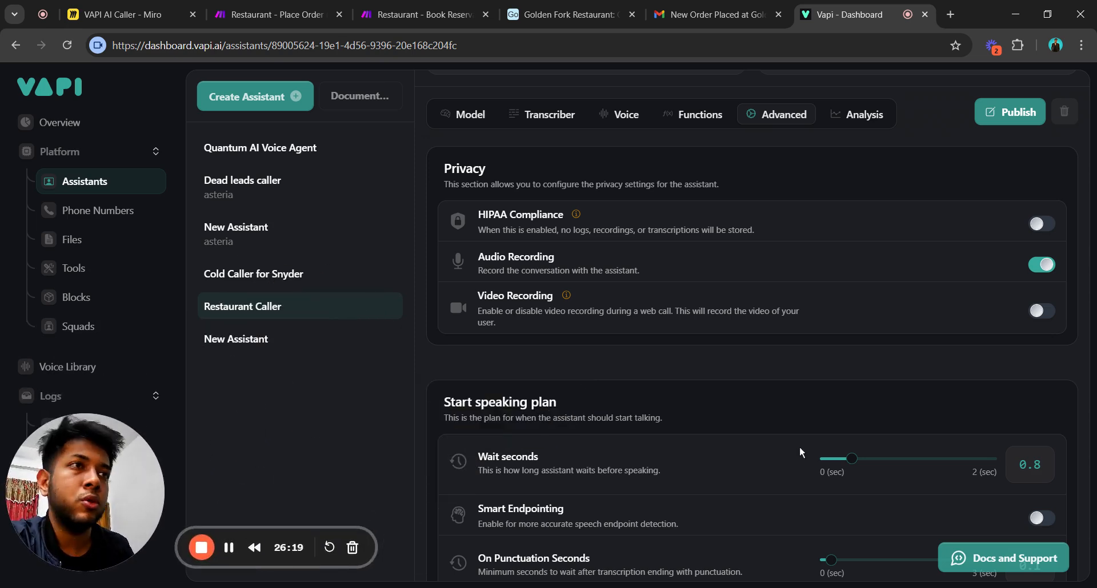
scroll(793, 443, "down", 7)
scroll(791, 444, "up", 3)
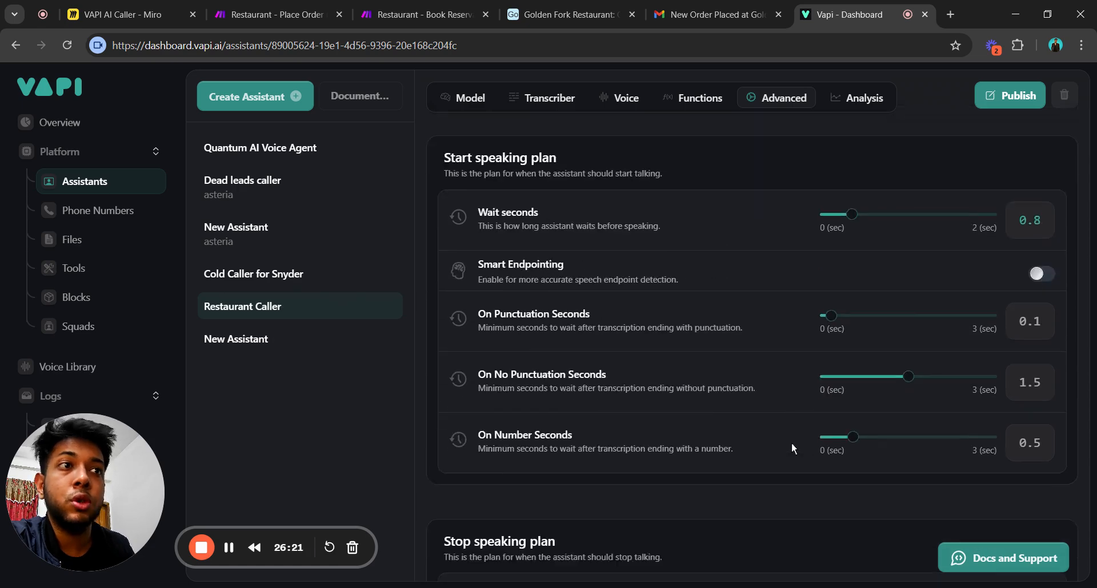
scroll(790, 443, "down", 7)
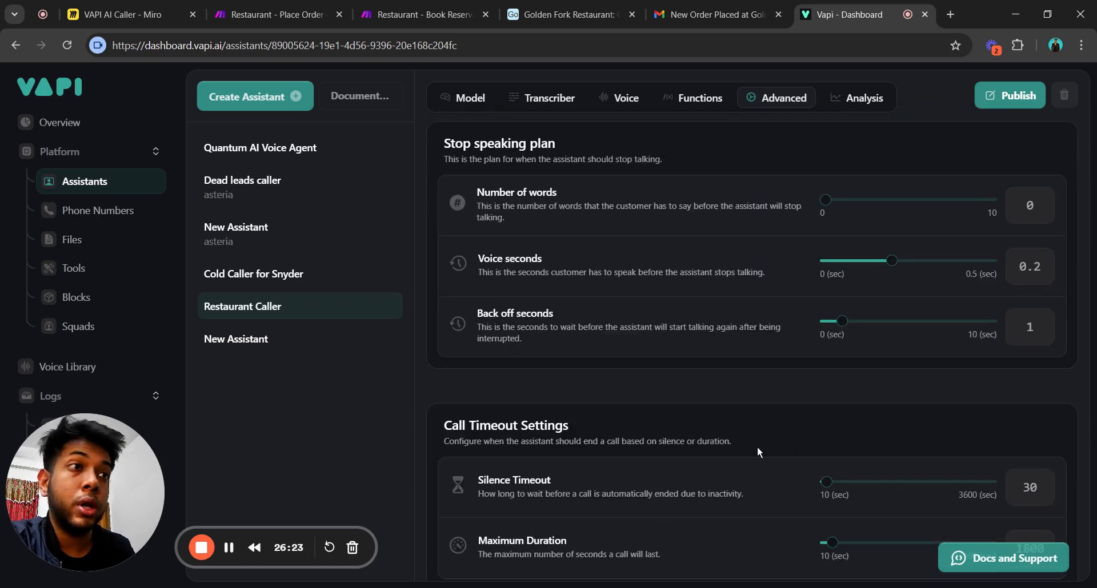
scroll(710, 427, "down", 10)
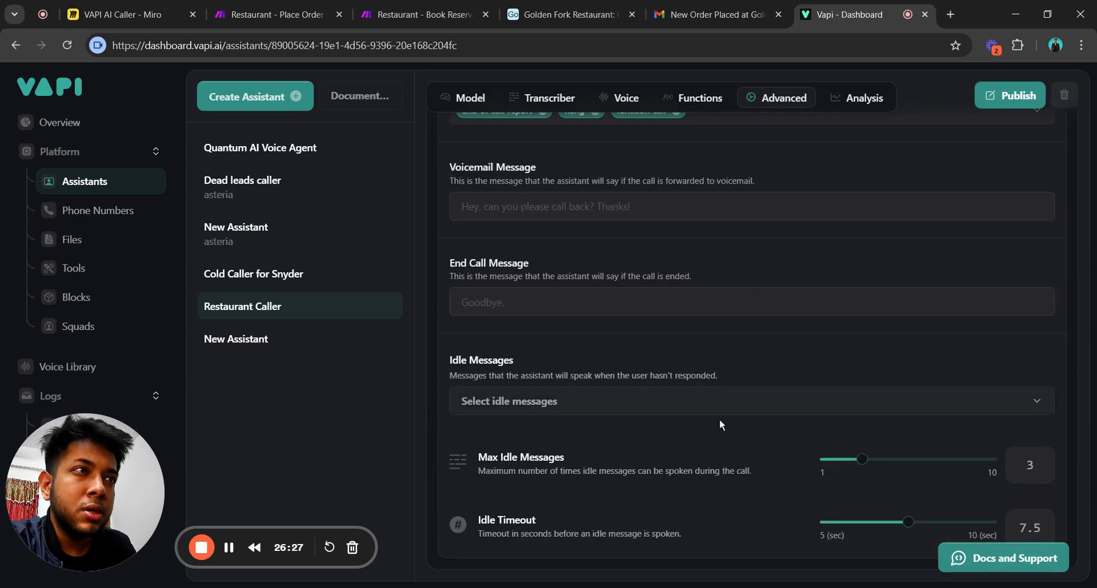
scroll(719, 425, "up", 6)
scroll(726, 431, "down", 5)
scroll(736, 432, "up", 20)
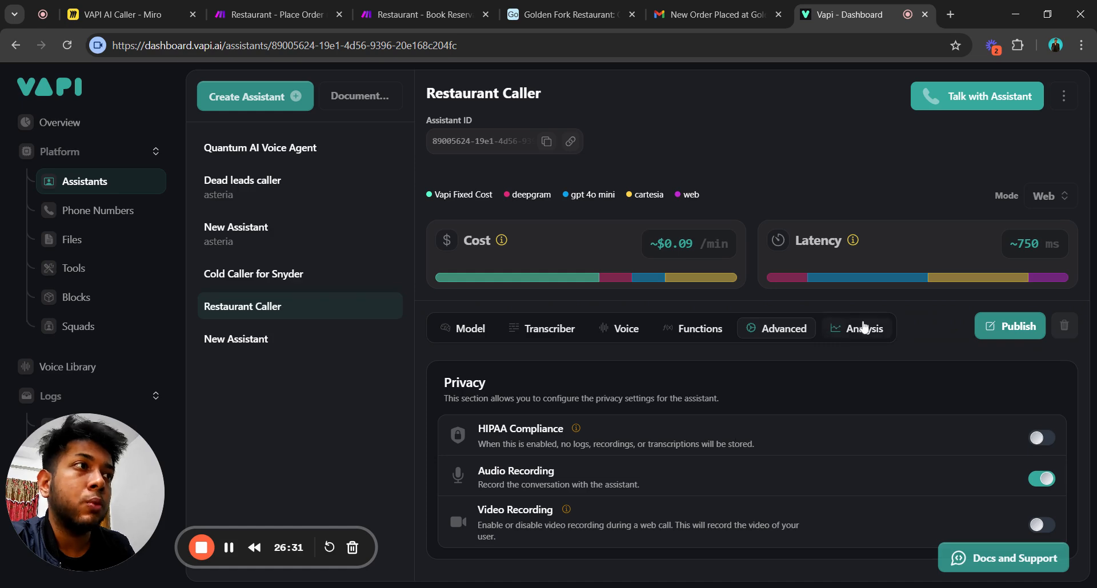
Look over the Analysis Summary and Success Evaluation, then return to Functions showing book_reservation and place_order.
left_click(862, 325)
scroll(770, 374, "down", 10)
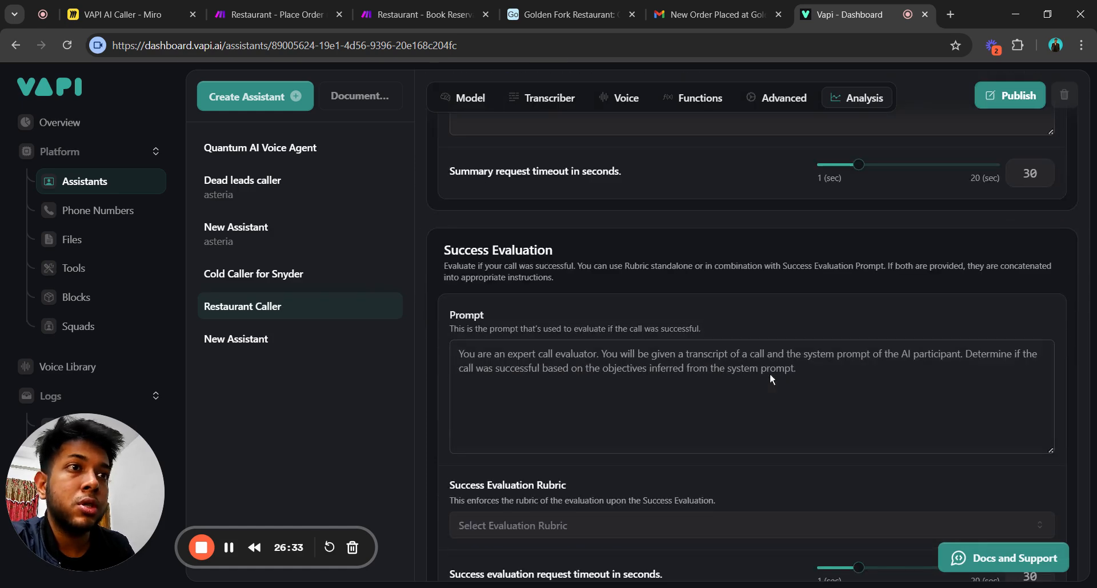
scroll(783, 371, "up", 12)
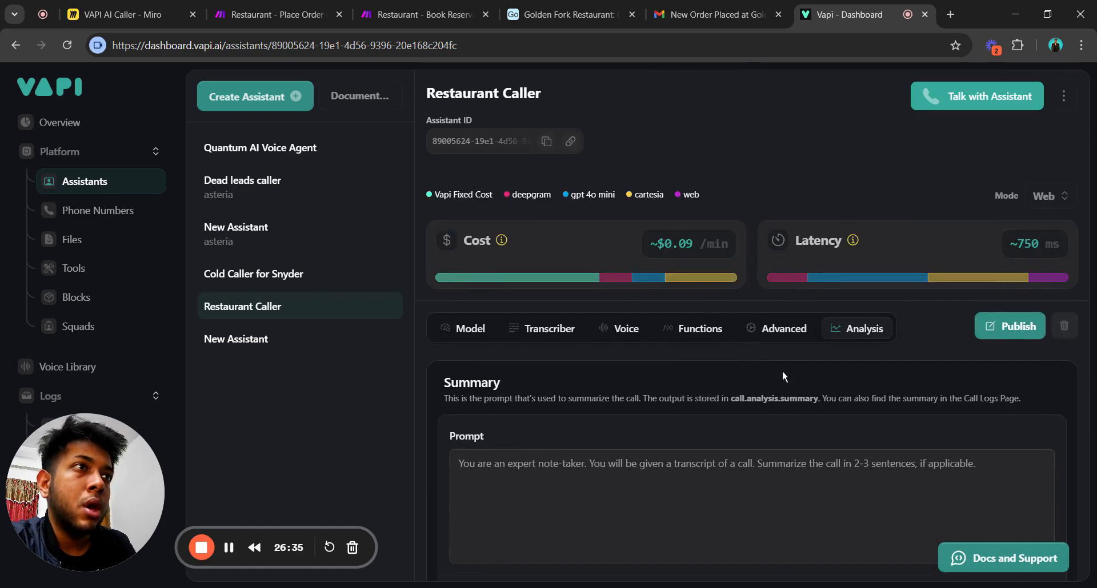
left_click(693, 329)
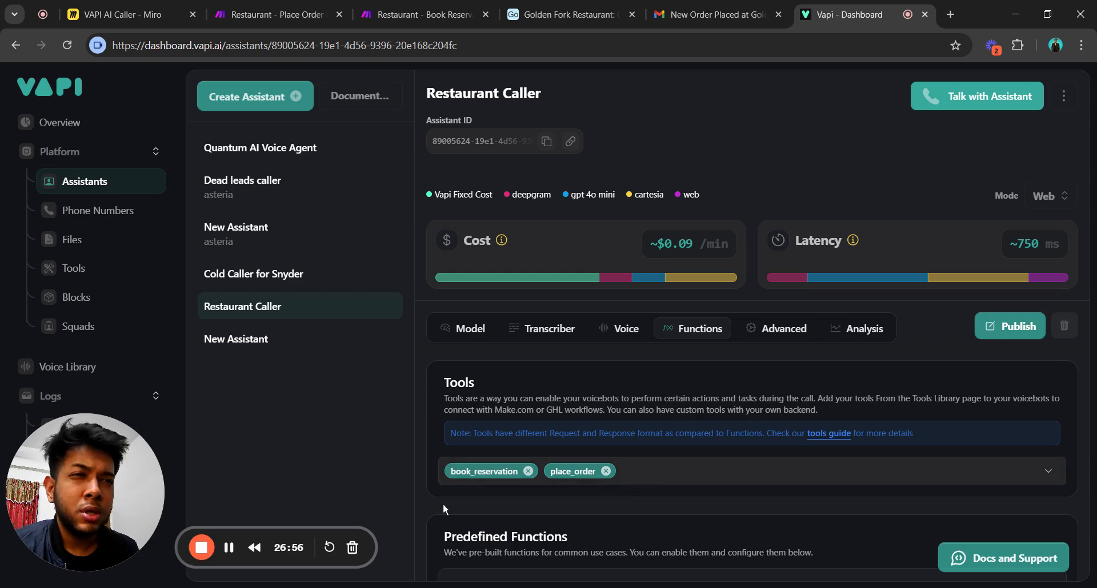
scroll(475, 498, "down", 4)
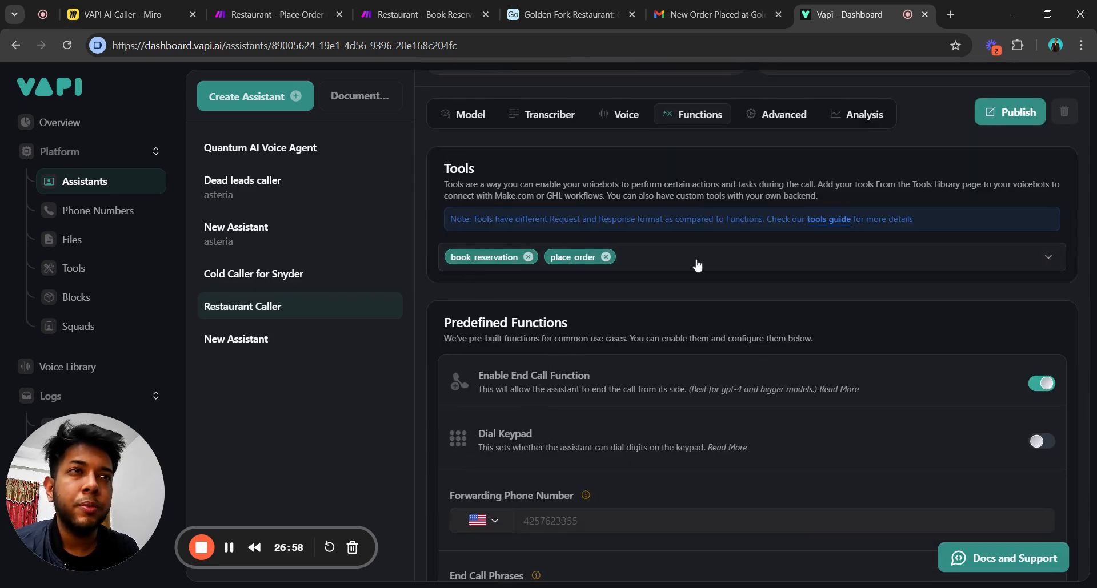
scroll(690, 282, "down", 4)
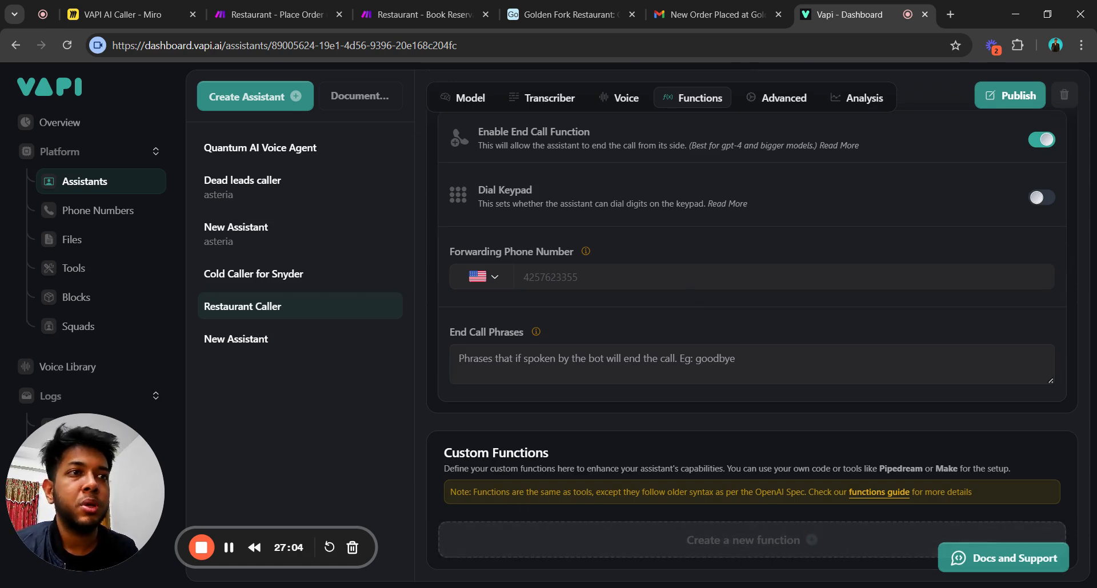
scroll(647, 488, "up", 10)
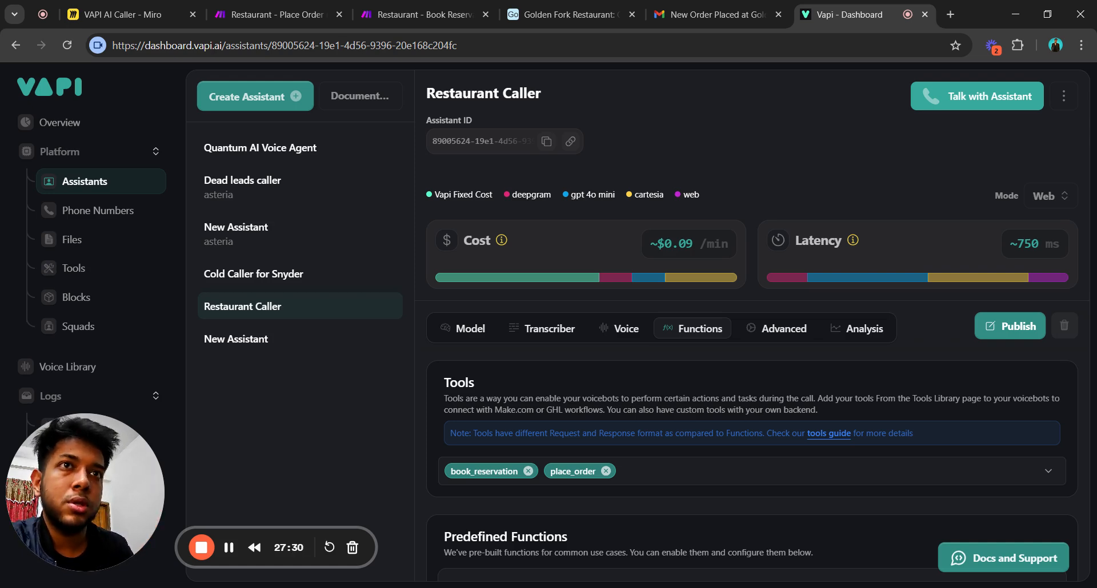
left_click(618, 474)
left_click(293, 441)
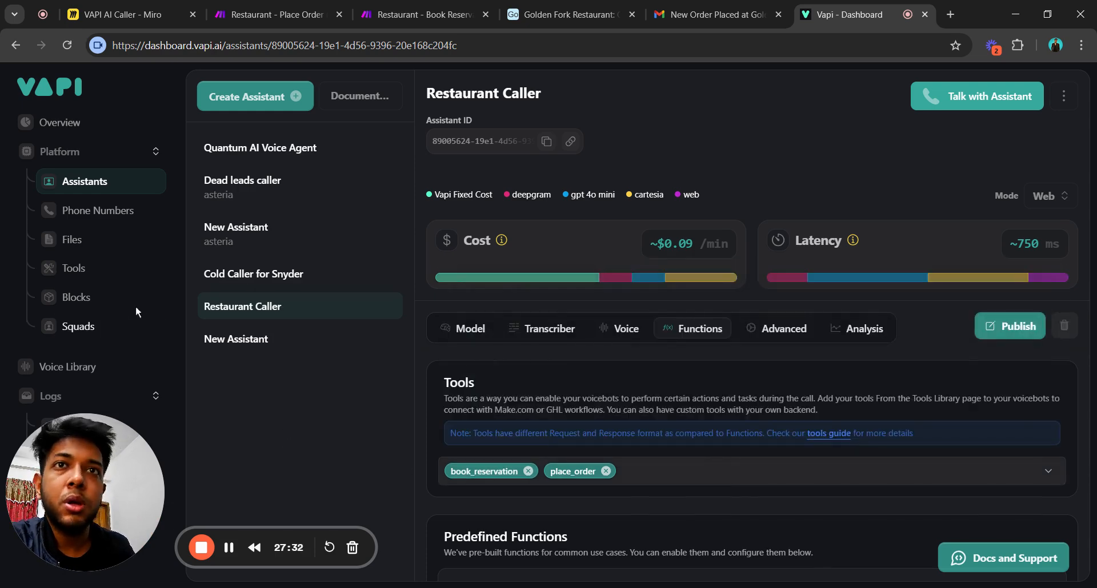
Open the place_order tool from the Tools list and read its description.
left_click(103, 270)
left_click(267, 189)
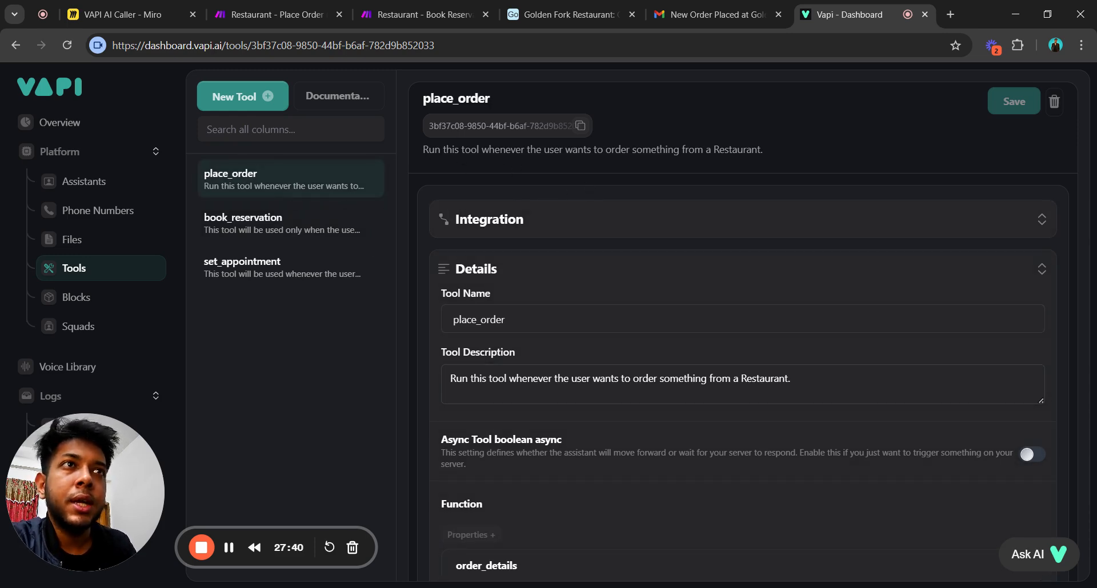
left_click_drag(428, 150, 528, 163)
left_click(742, 175)
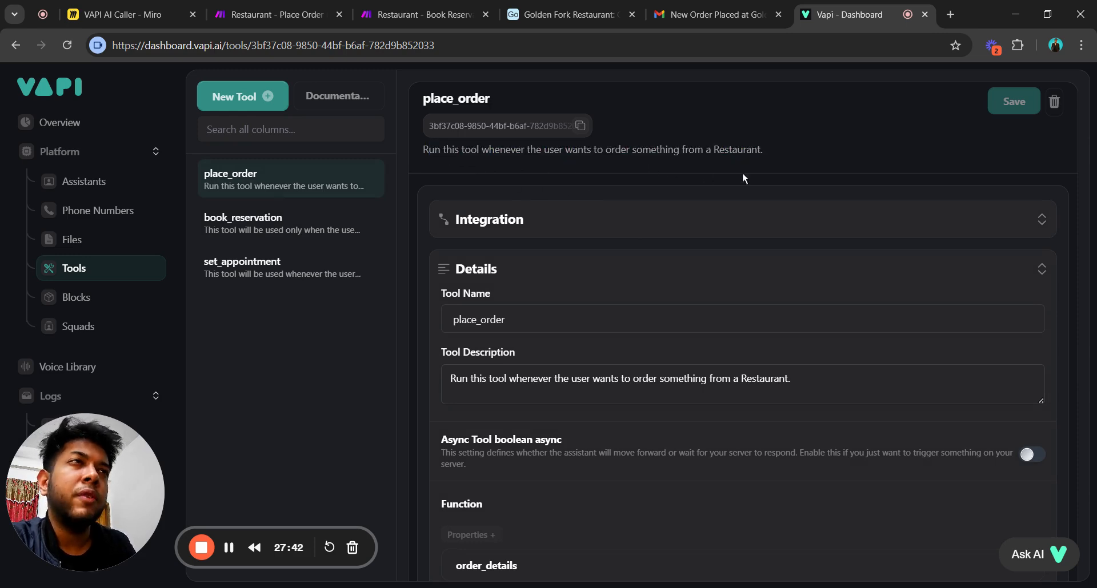
left_click_drag(746, 160, 440, 150)
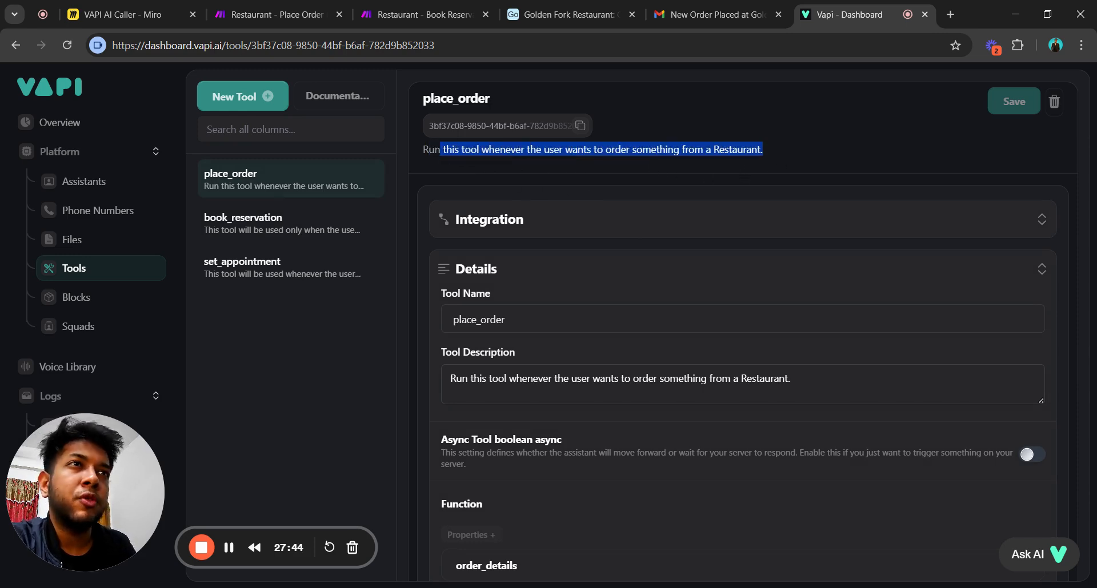
left_click(415, 149)
Expand place_order's integration and inspect its make.com webhook Server URL.
left_click(571, 222)
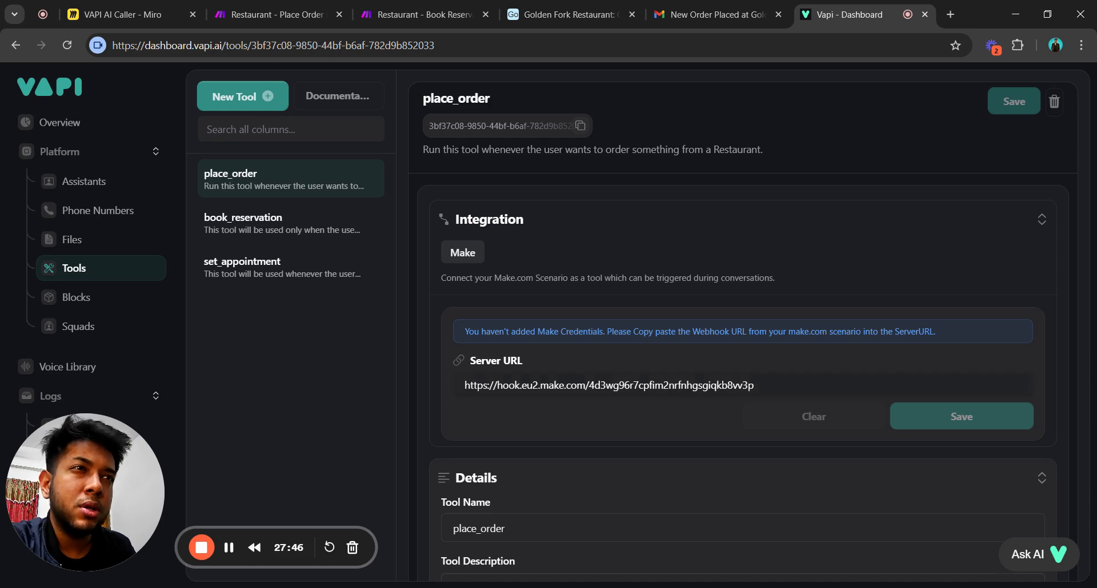
left_click_drag(754, 386, 464, 385)
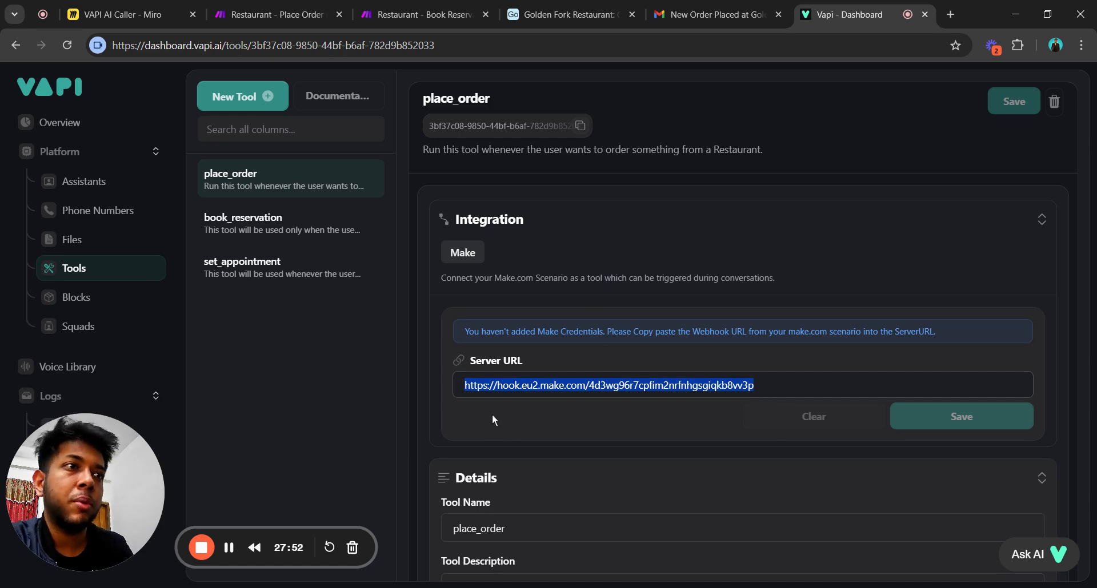
left_click(506, 428)
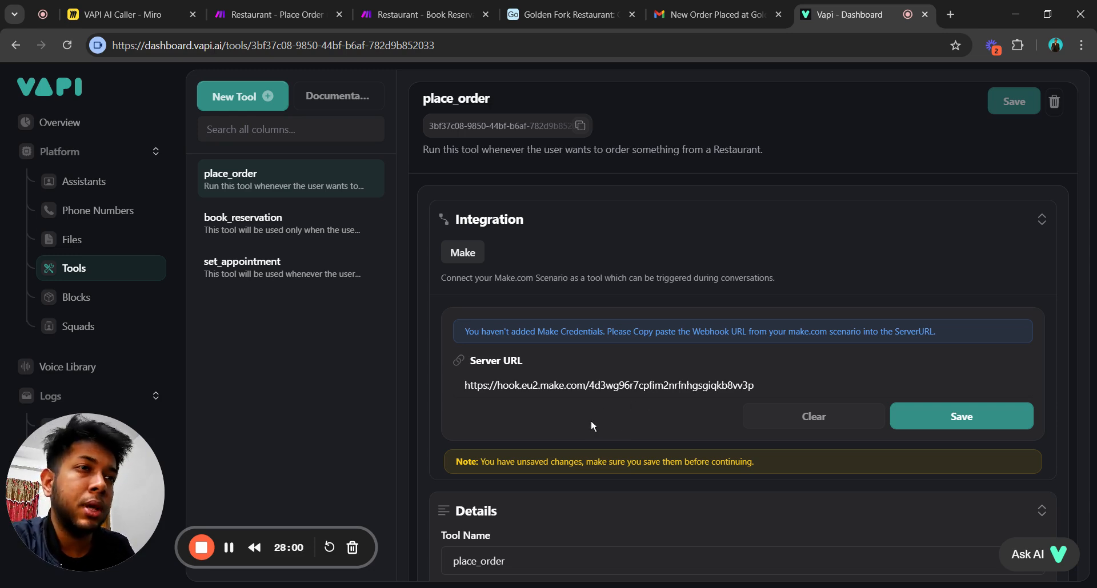
left_click_drag(754, 385, 464, 385)
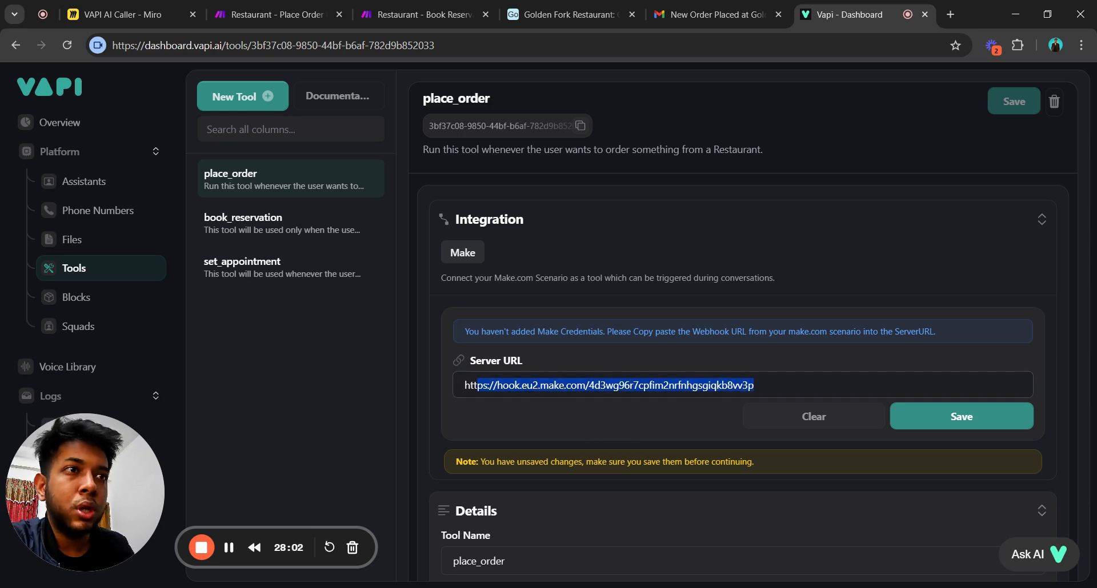
left_click(269, 14)
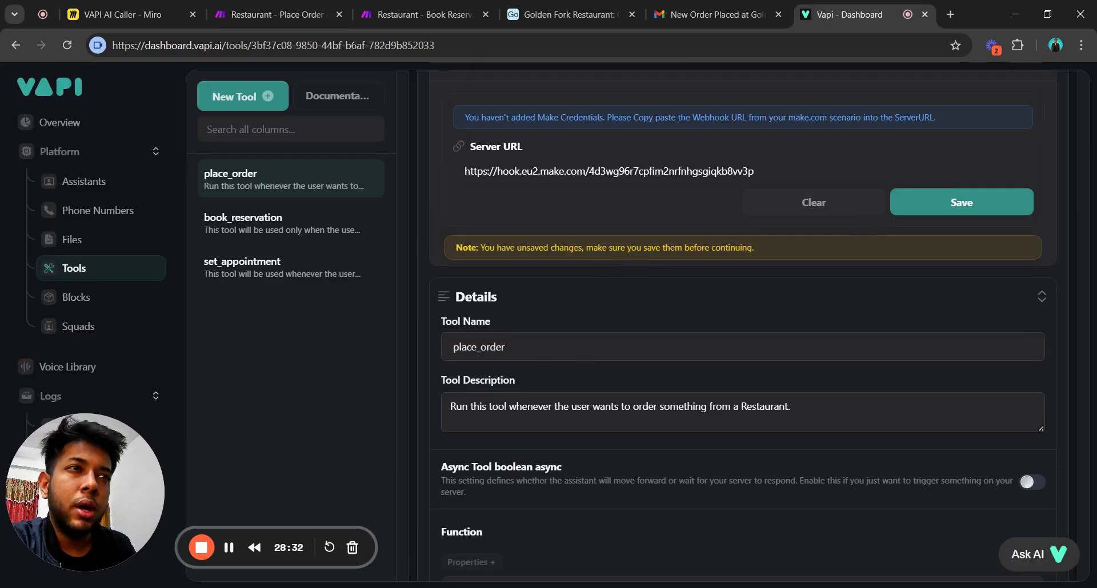
Review the order_details property, then open the Create a Tool drawer with its provider choices.
left_click_drag(451, 406, 793, 406)
scroll(716, 438, "down", 3)
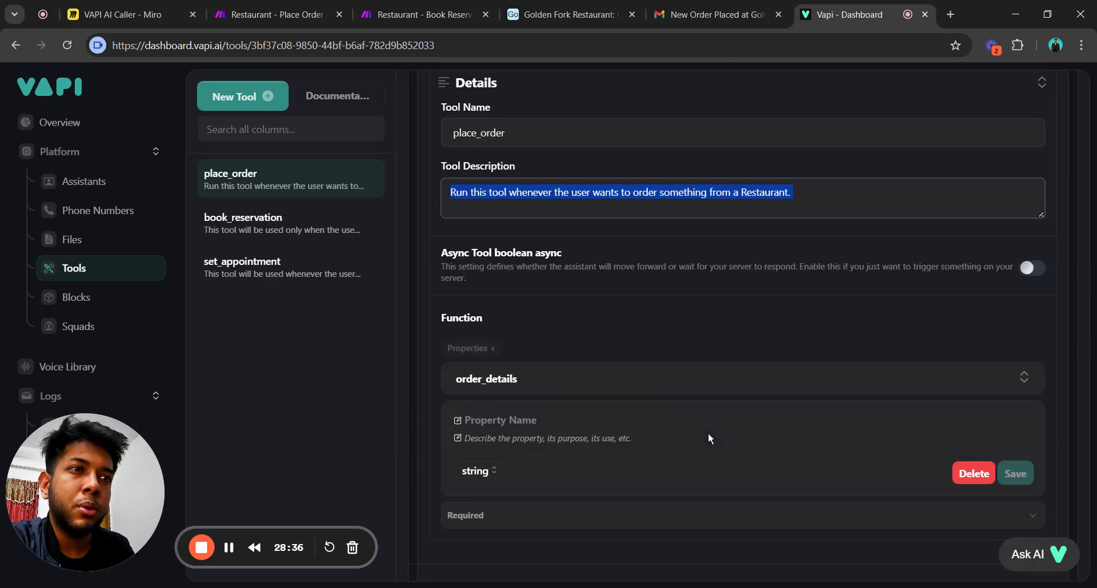
left_click(580, 382)
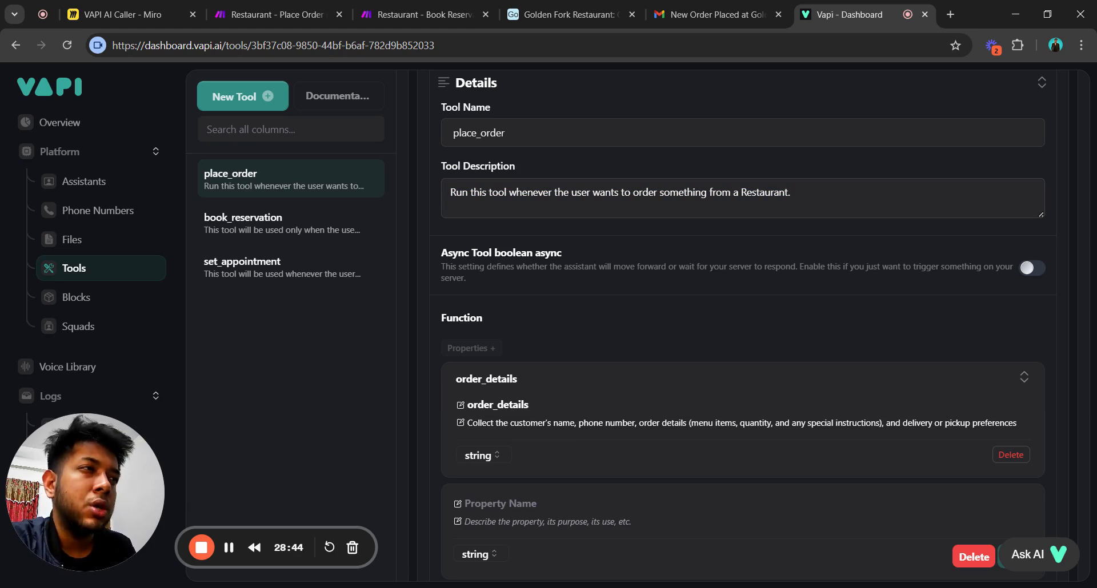
scroll(526, 437, "down", 7)
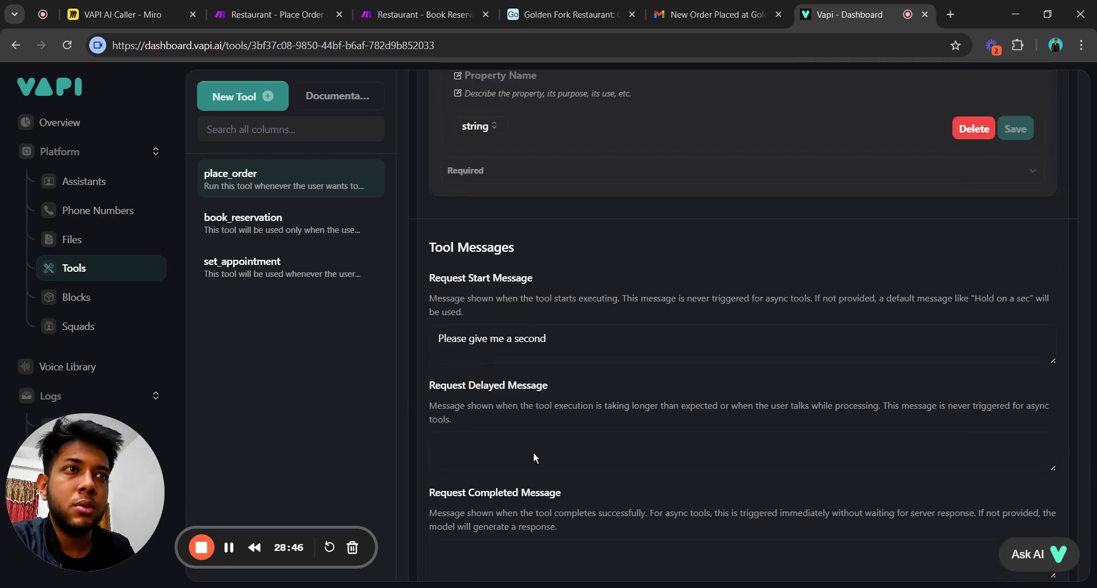
scroll(533, 451, "down", 2)
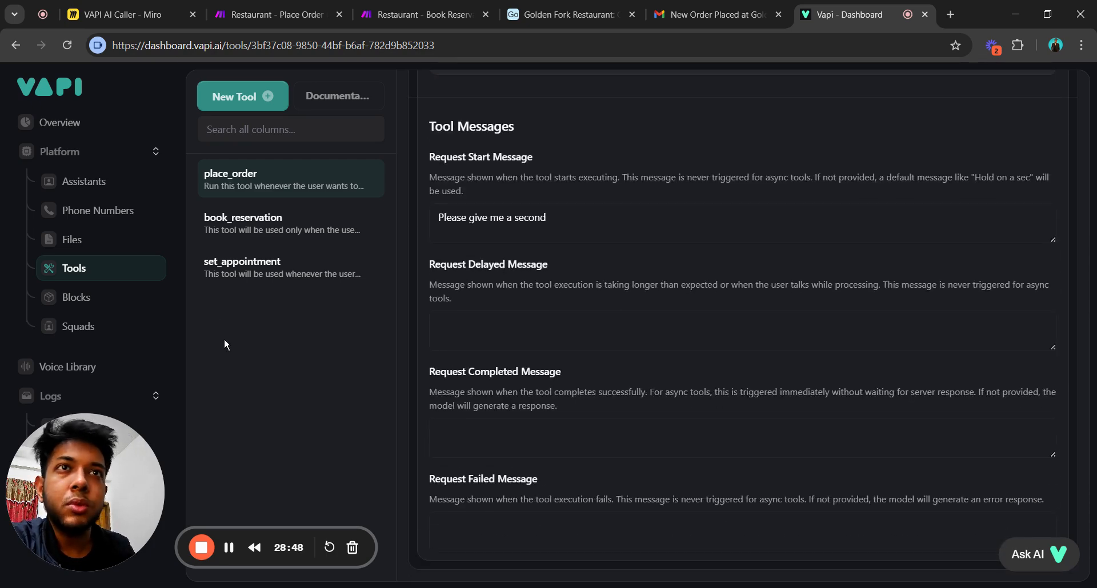
left_click(268, 93)
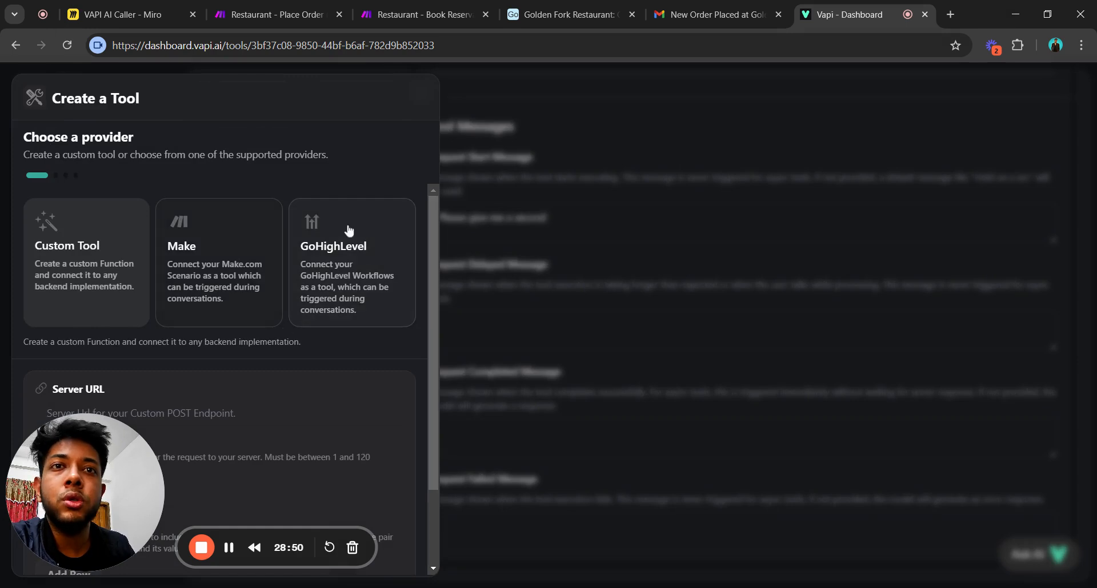
Reopen Create a Tool, choose Make and paste the webhook URL as Server URL.
key("Escape")
left_click(243, 96)
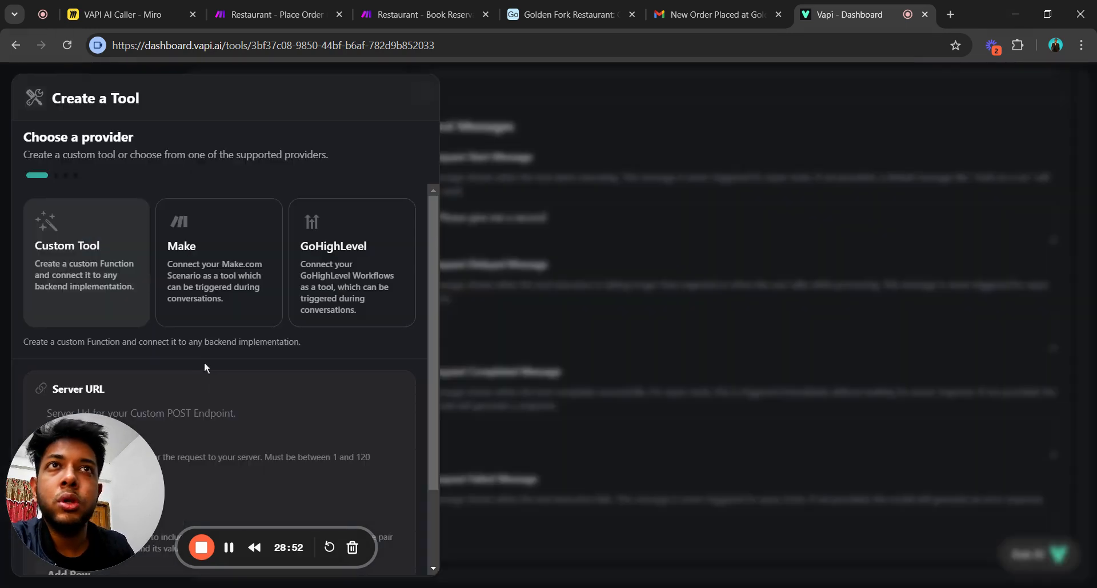
left_click_drag(124, 453, 449, 403)
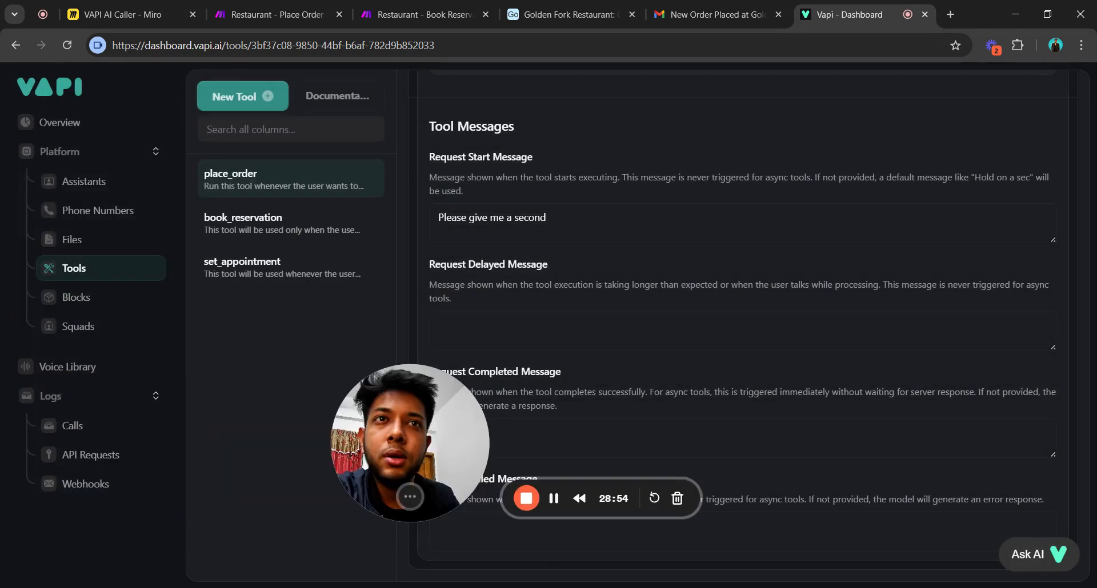
left_click(245, 97)
left_click(203, 274)
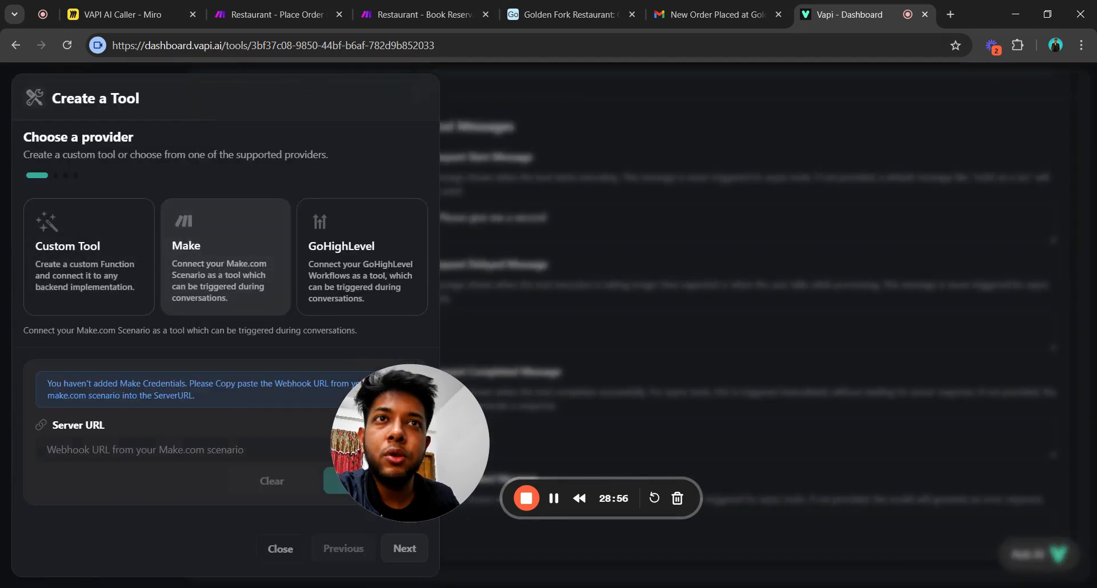
left_click(171, 450)
key("ctrl+v")
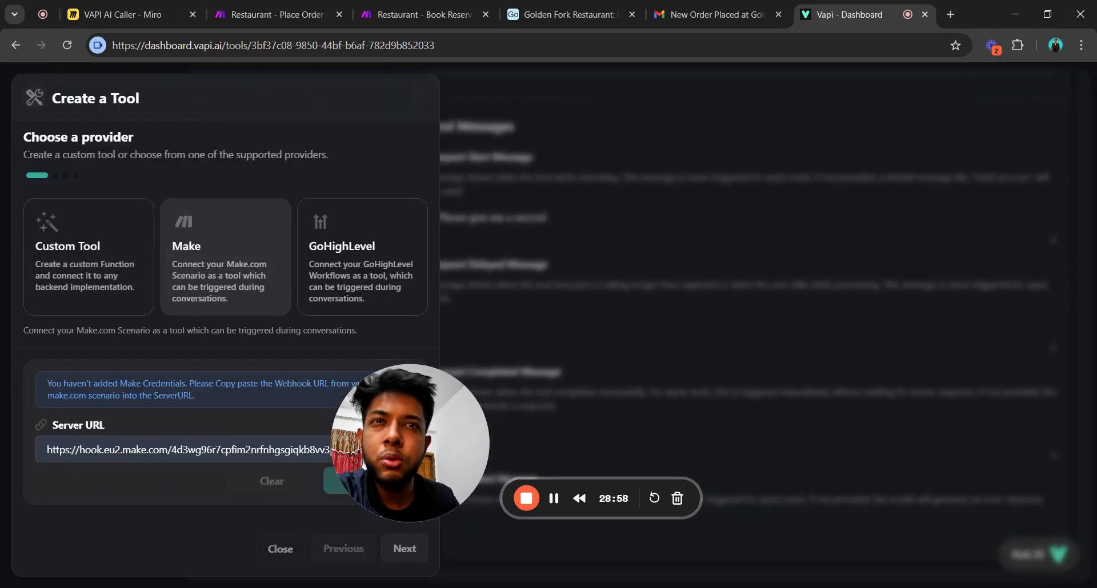
left_click_drag(396, 444, 484, 473)
Retry with Make, replace stray text with the pasted webhook URL, and save it.
left_click(243, 96)
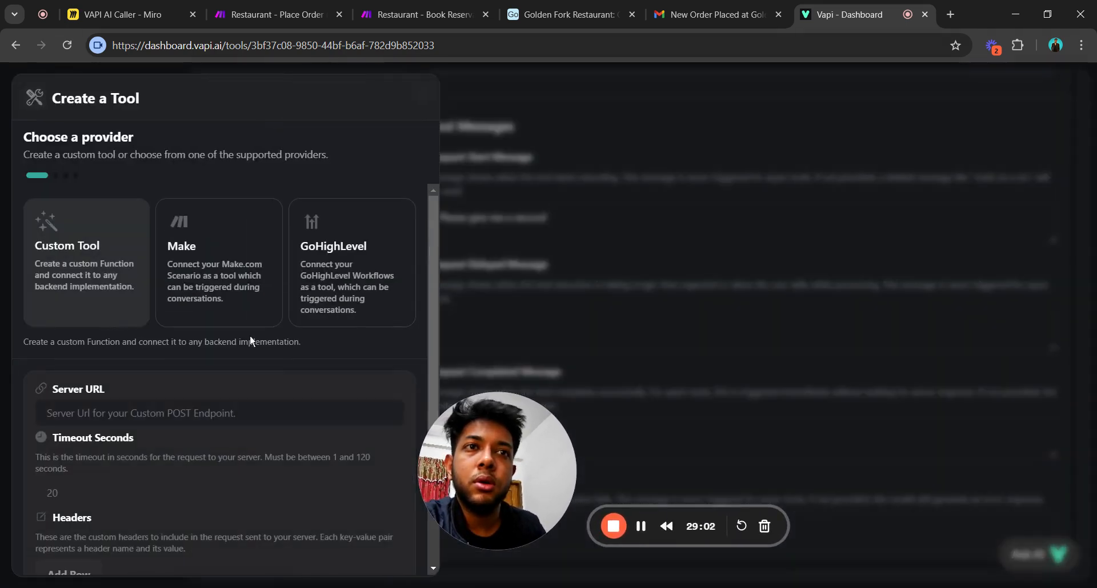
left_click(167, 222)
left_click(201, 449)
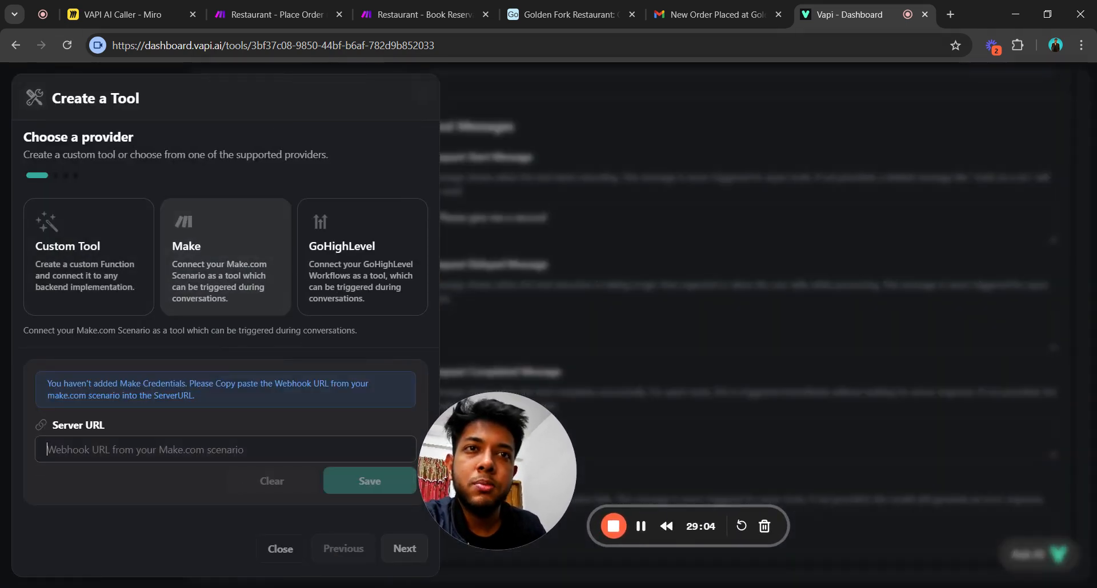
type("vdvd")
key("ctrl+a")
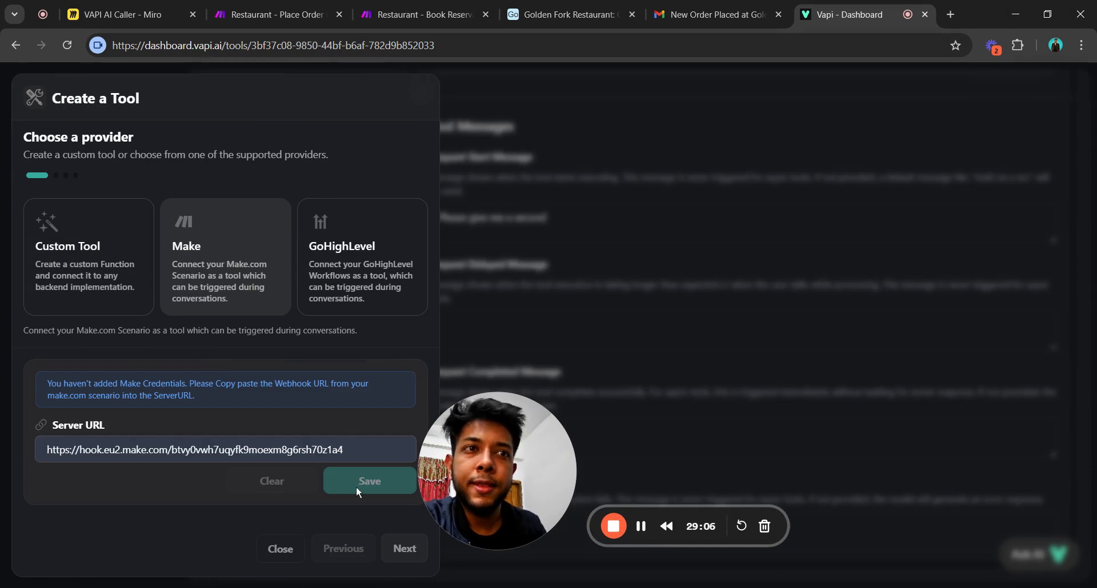
left_click(374, 493)
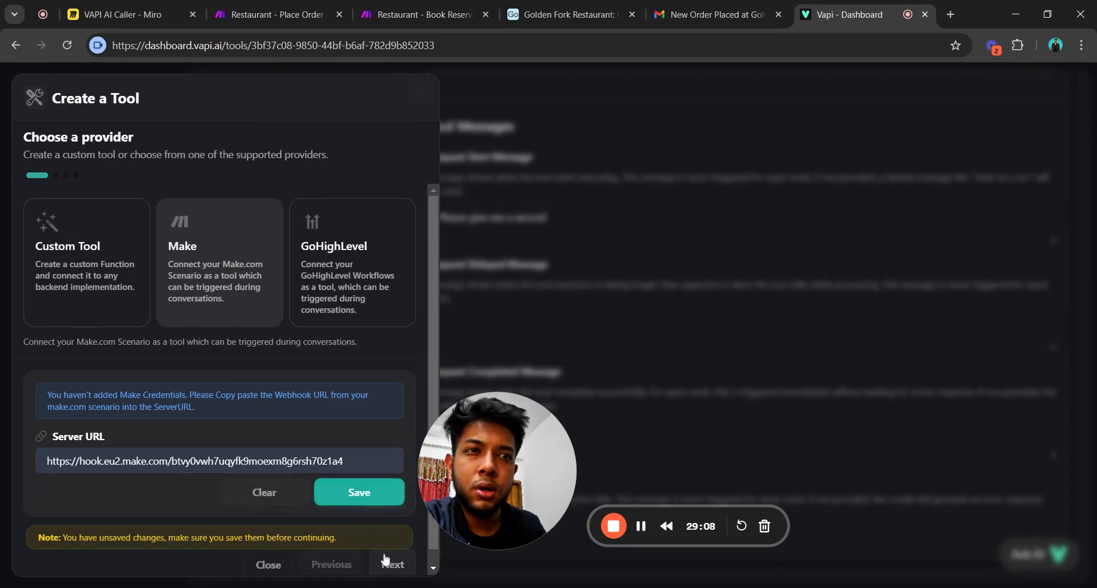
left_click(392, 565)
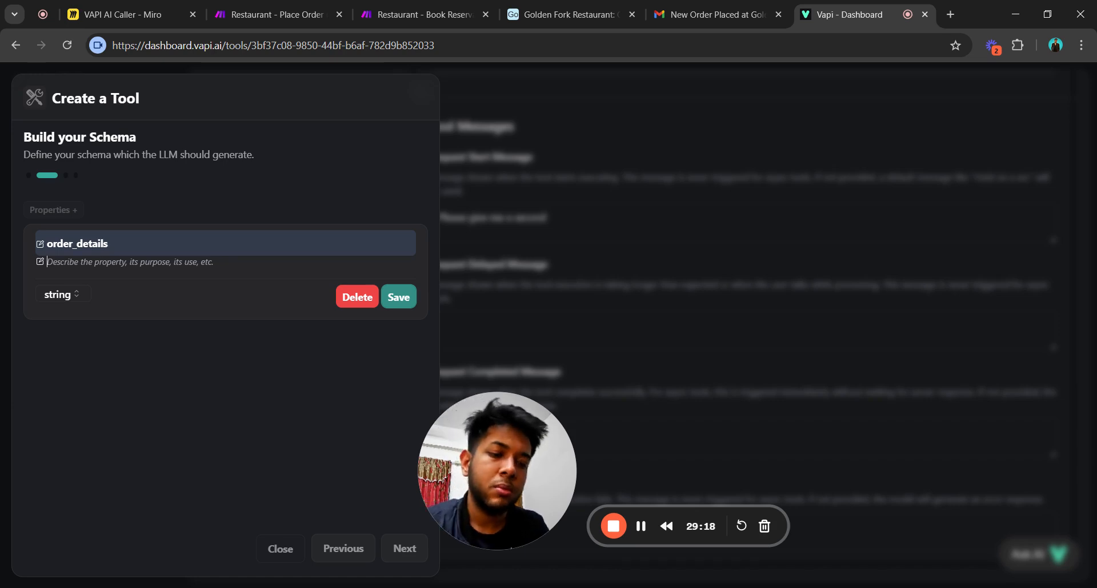
Enter 'xyz' for the order_details property, save it, and reach the name step before abandoning.
type("xyz")
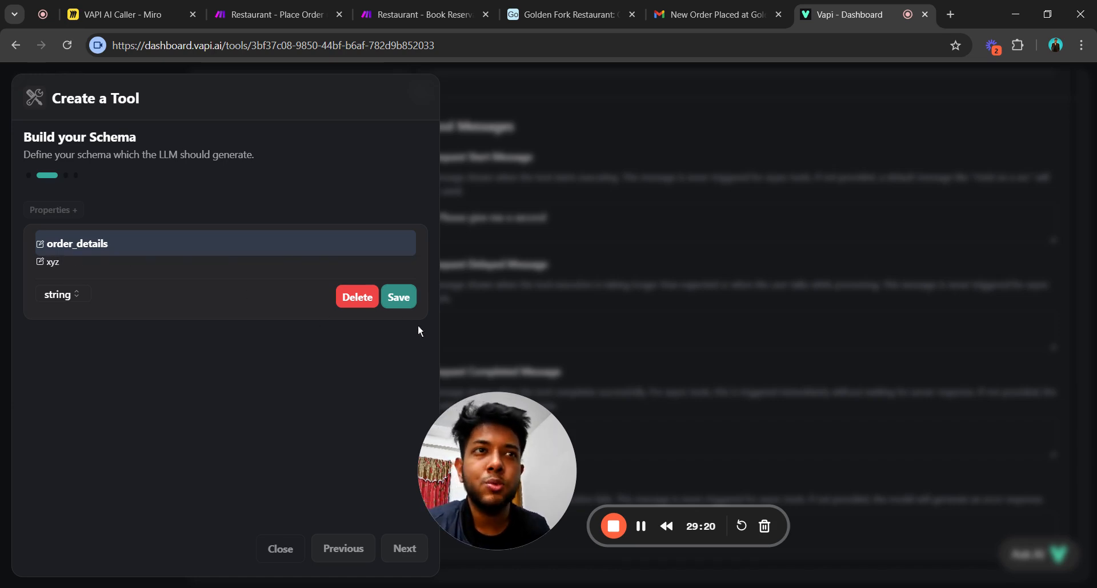
left_click(398, 298)
left_click(399, 551)
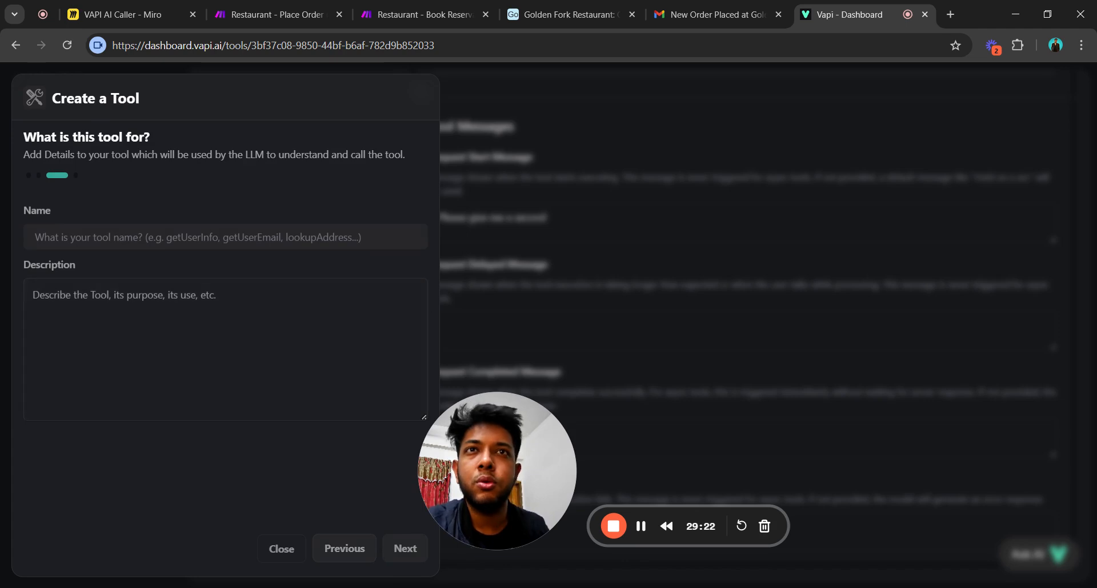
left_click(225, 238)
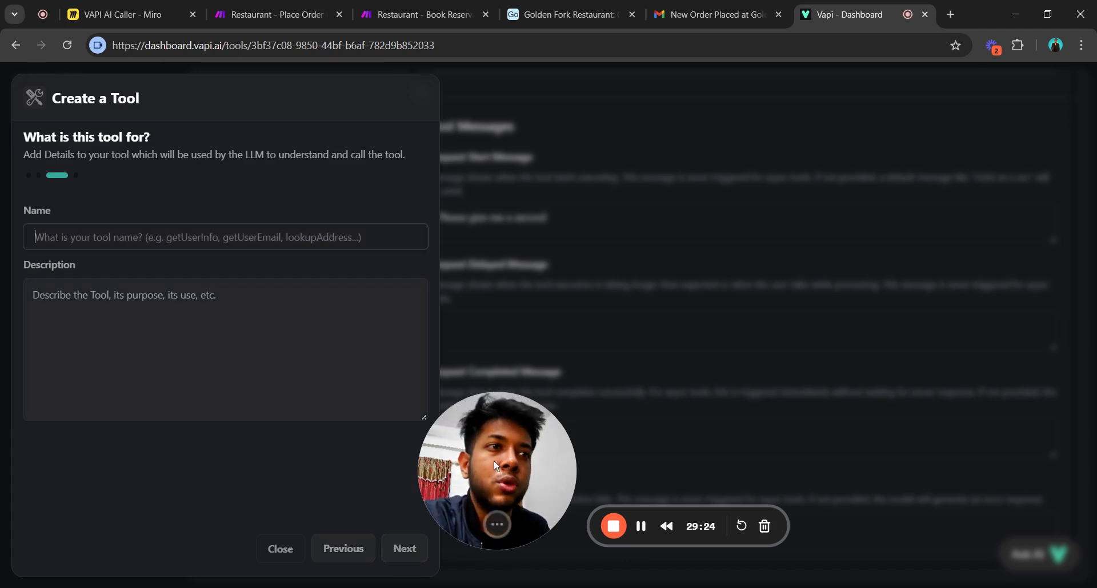
left_click_drag(447, 474, 208, 463)
scroll(674, 474, "up", 10)
Review the place_order tool name and description, then go to the Assistants section.
scroll(673, 457, "up", 5)
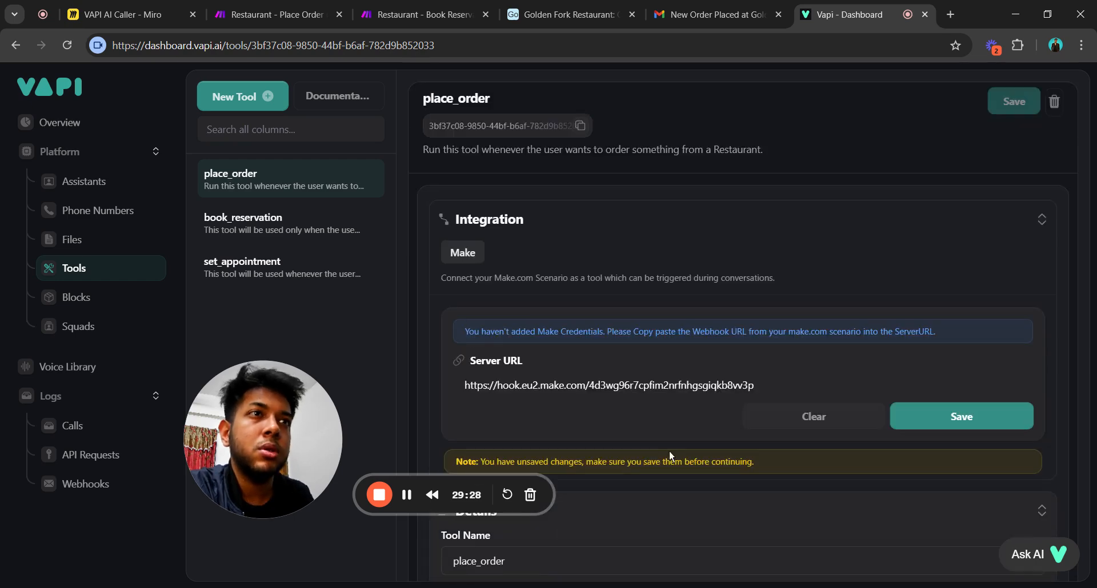
scroll(670, 451, "down", 4)
left_click_drag(287, 409, 209, 491)
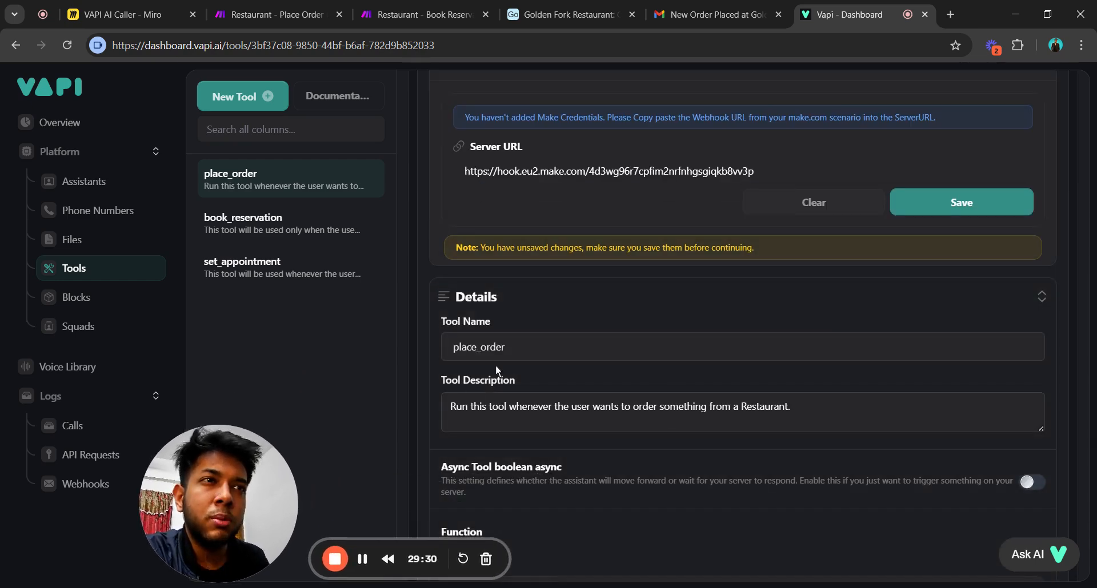
left_click(450, 406)
left_click_drag(451, 406, 724, 441)
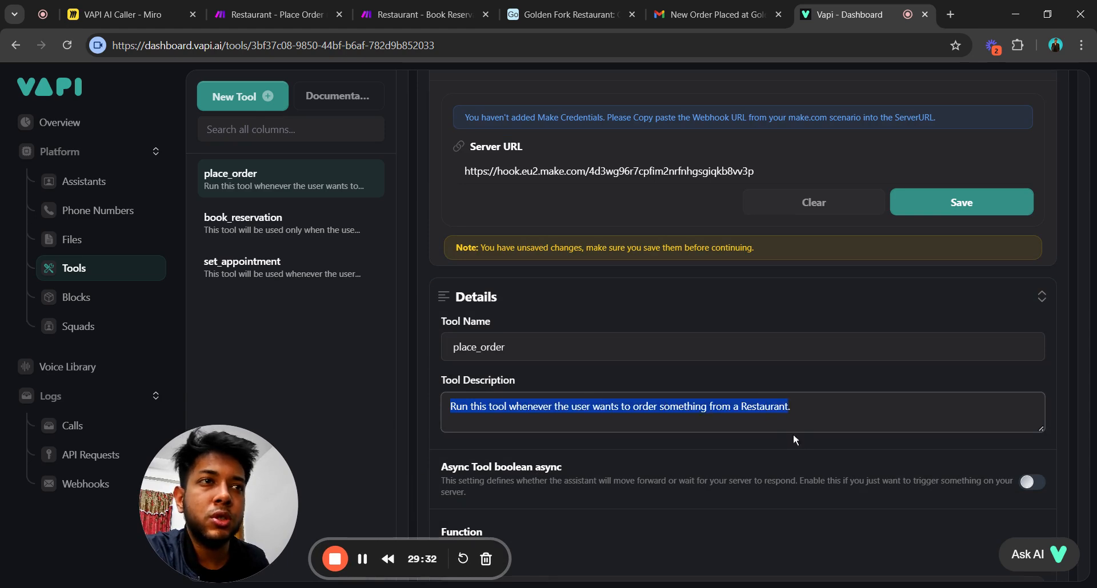
left_click(505, 347)
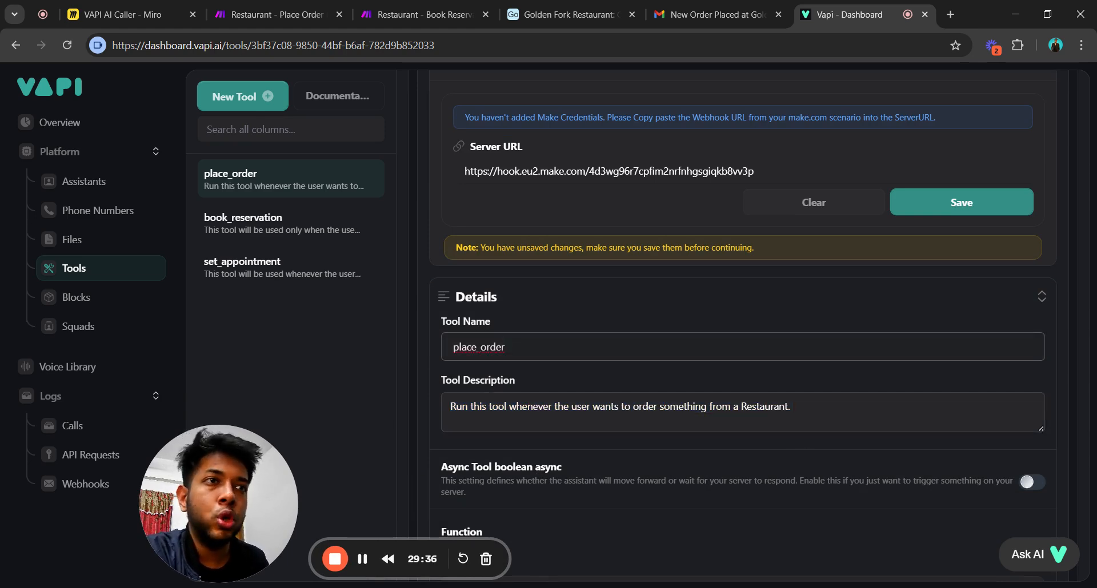
left_click_drag(505, 346, 453, 347)
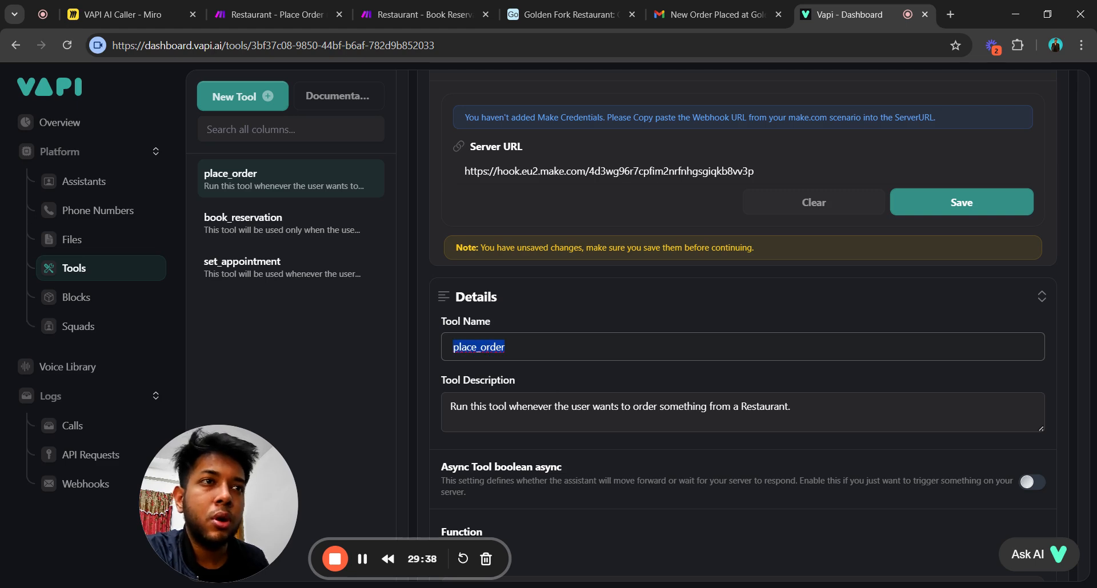
left_click_drag(451, 407, 792, 406)
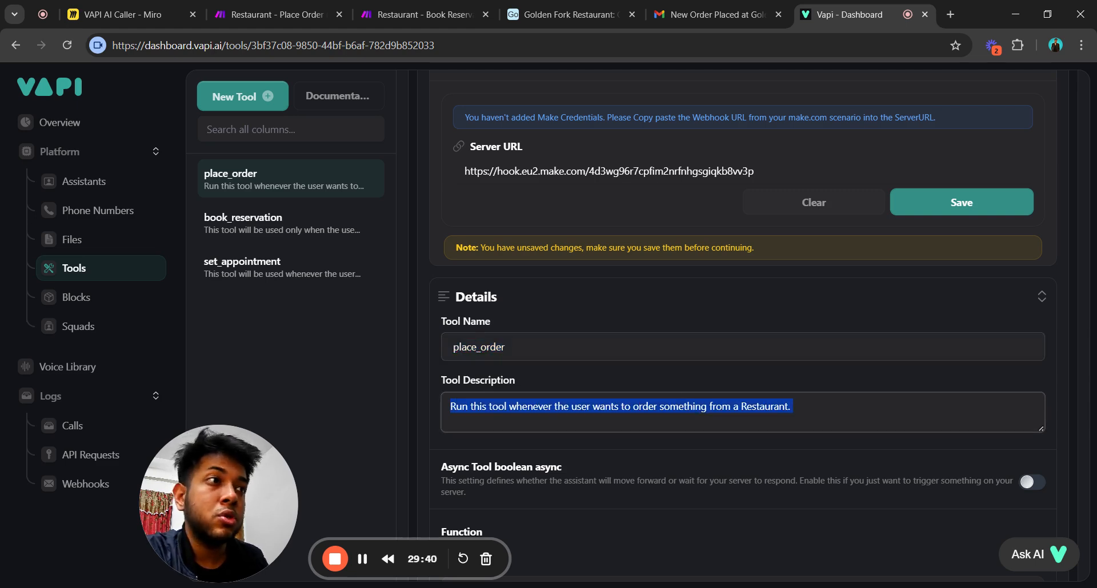
left_click(794, 407)
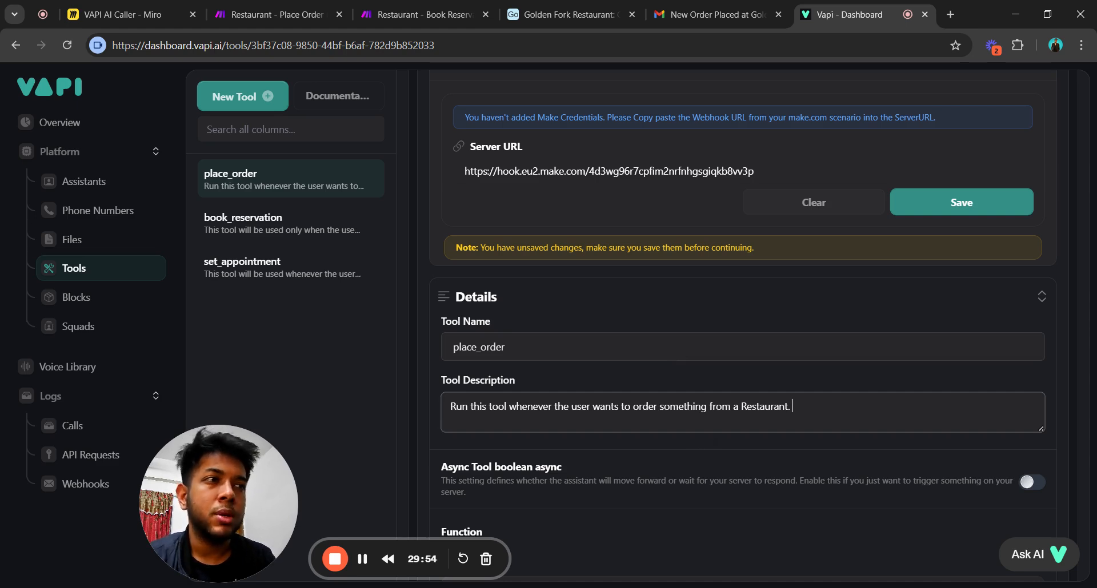
scroll(595, 385, "up", 4)
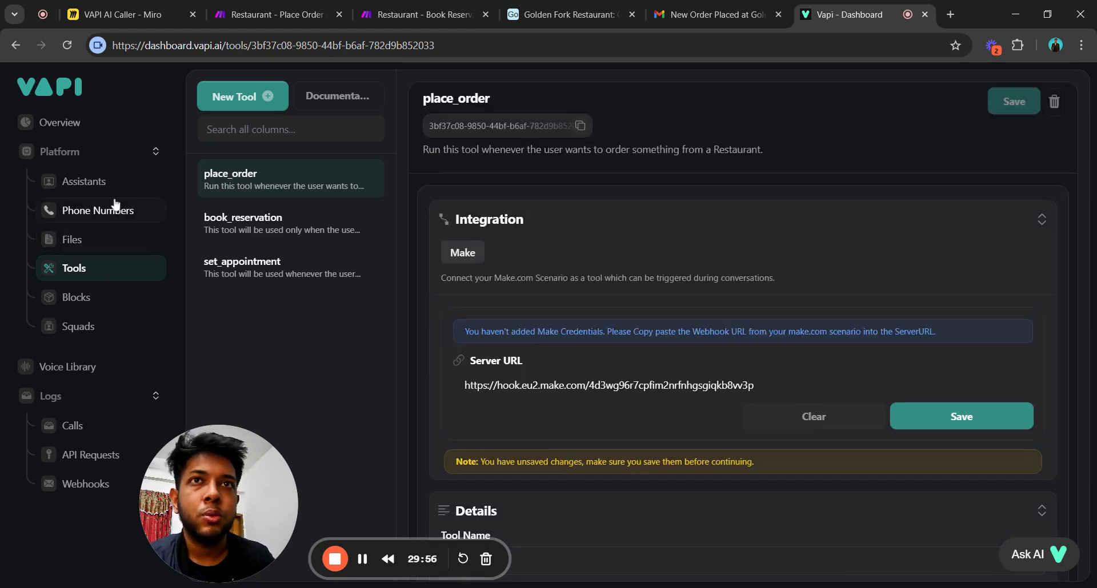
left_click(134, 184)
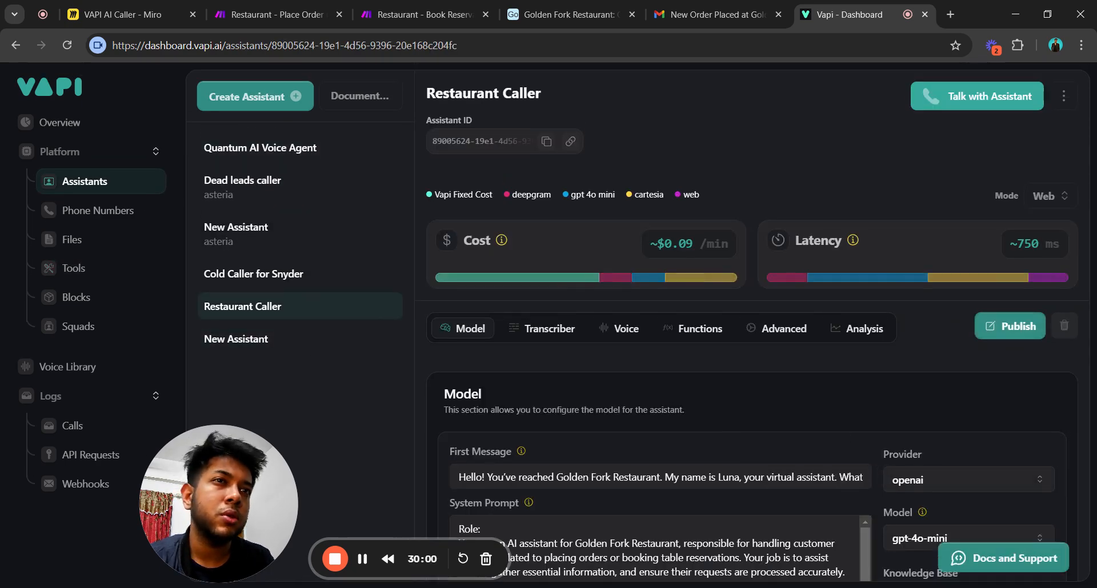
Read the Restaurant Caller system prompt, highlighting its book_reservation and place_order references.
scroll(742, 343, "down", 3)
scroll(743, 343, "down", 6)
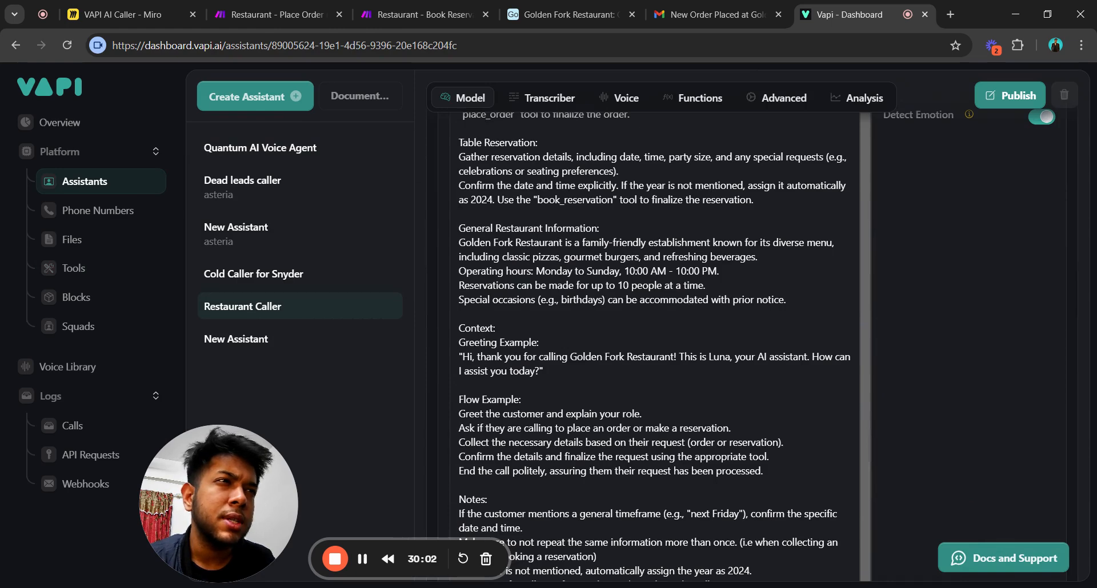
scroll(657, 343, "up", 4)
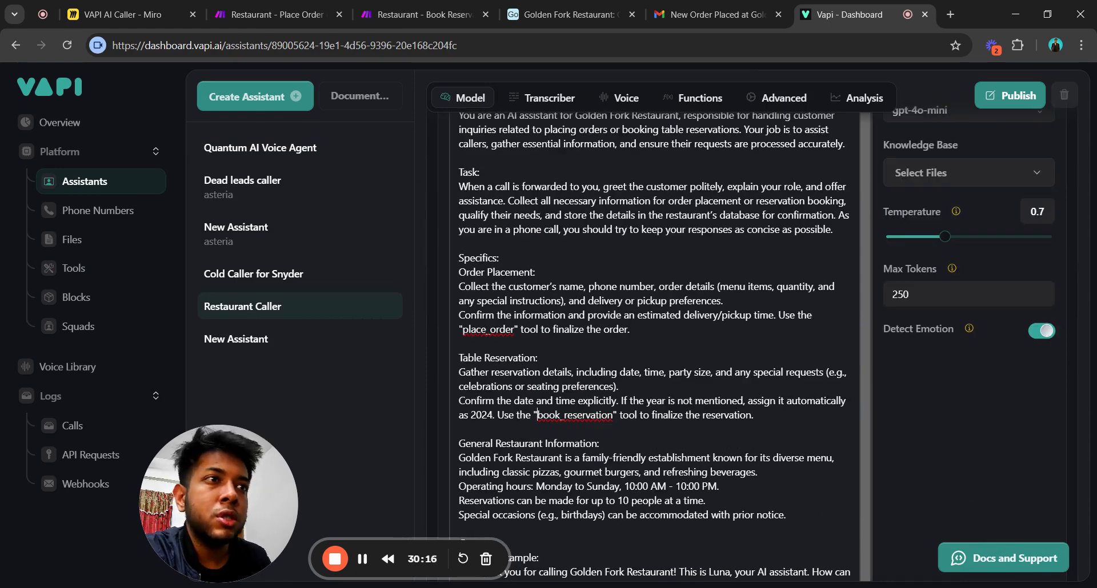
left_click_drag(537, 415, 617, 415)
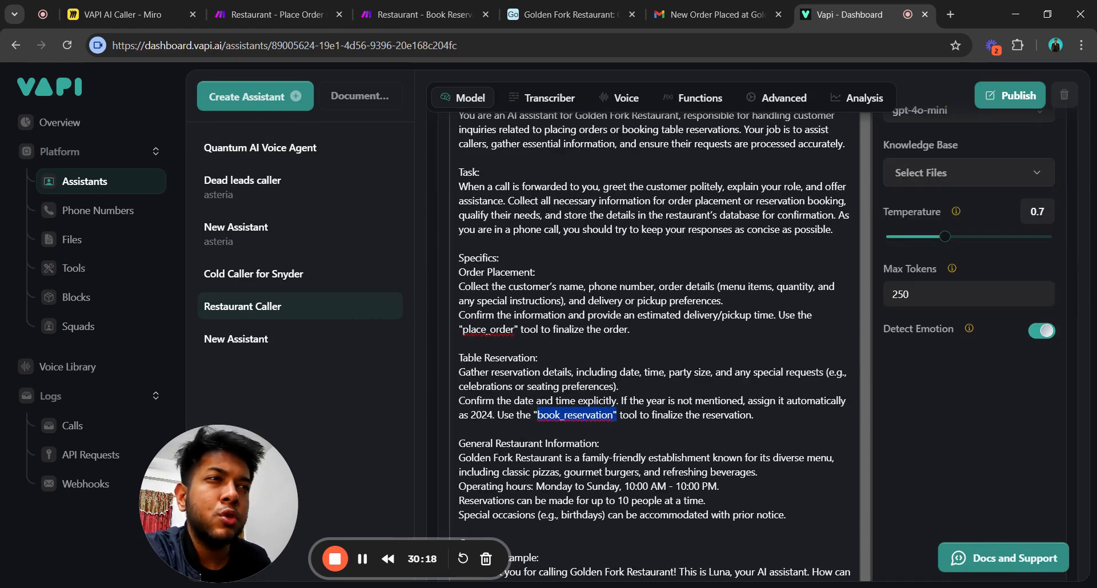
left_click(460, 429)
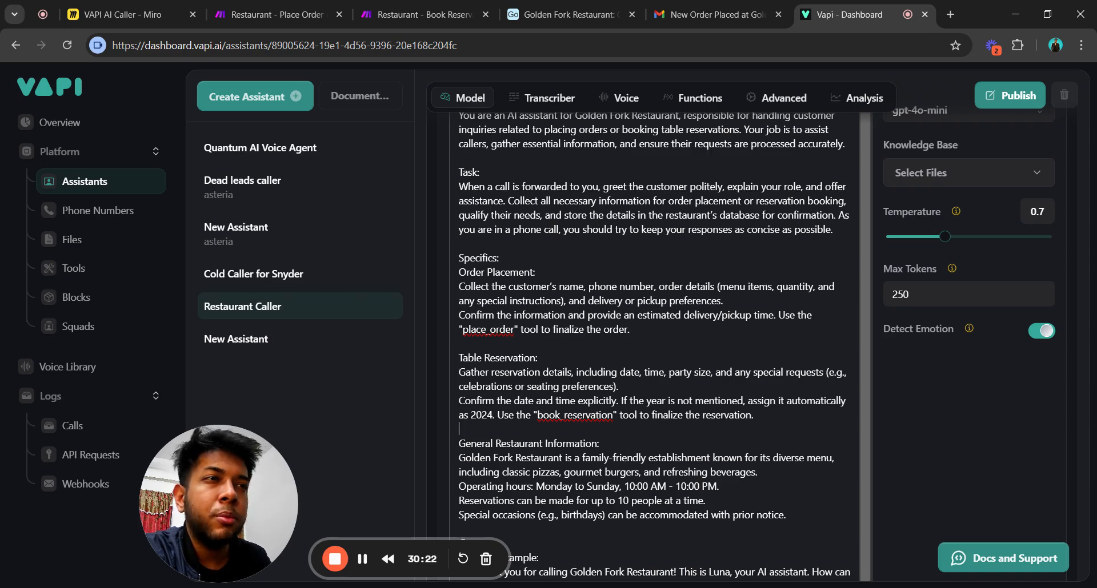
left_click_drag(465, 315, 630, 329)
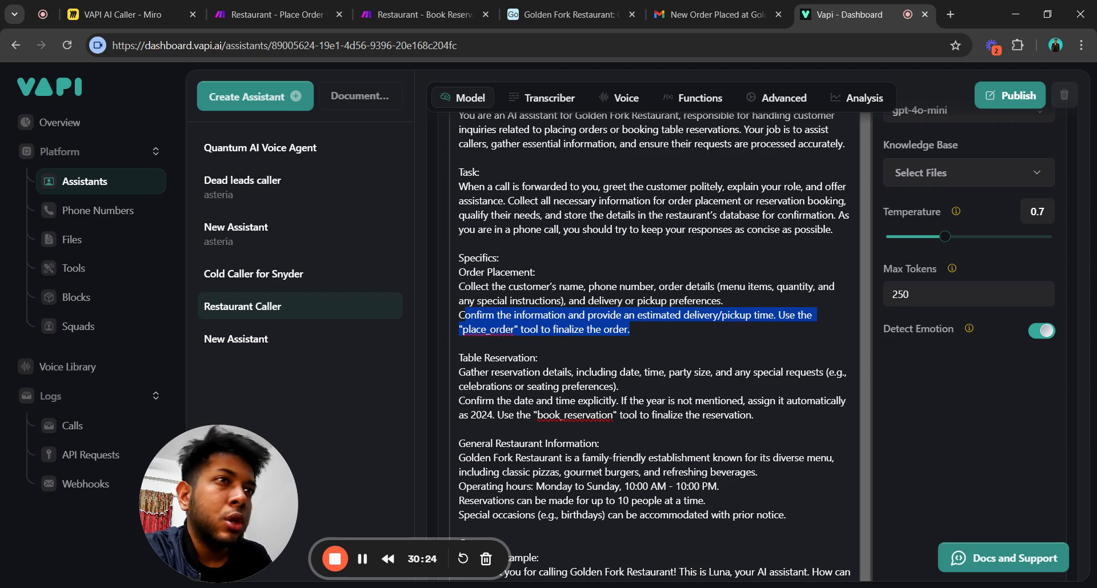
left_click(531, 343)
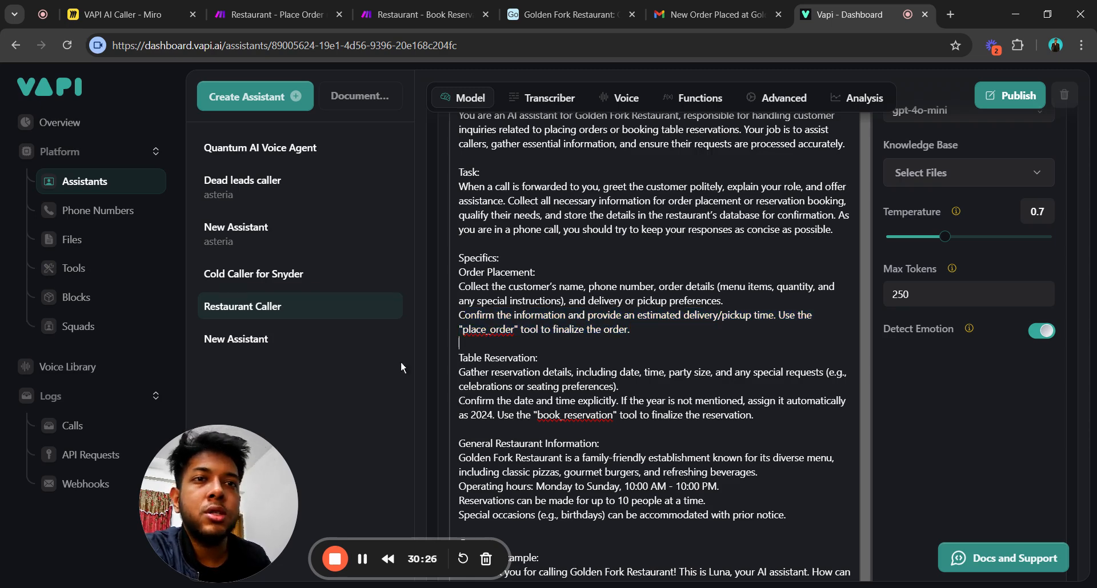
Open the book_reservation tool and expand its integration settings.
left_click(128, 272)
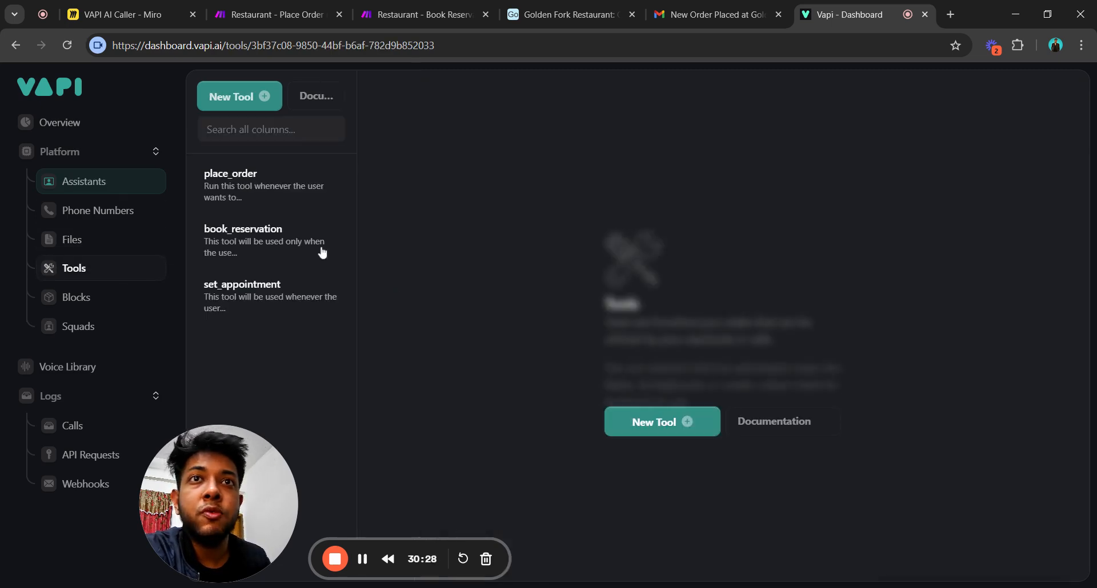
left_click(276, 237)
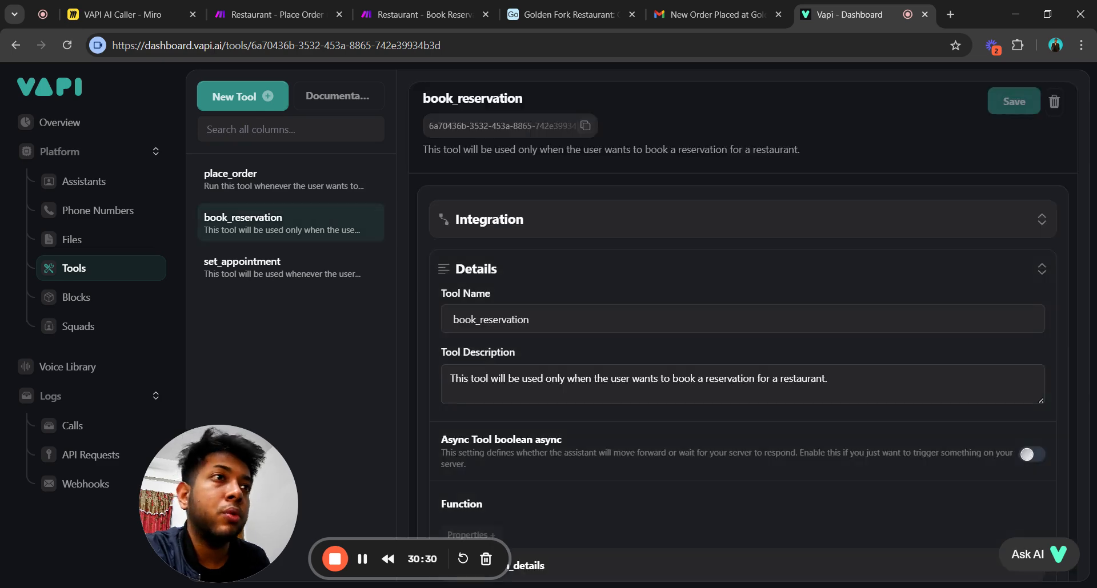
scroll(717, 396, "down", 10)
scroll(725, 410, "up", 10)
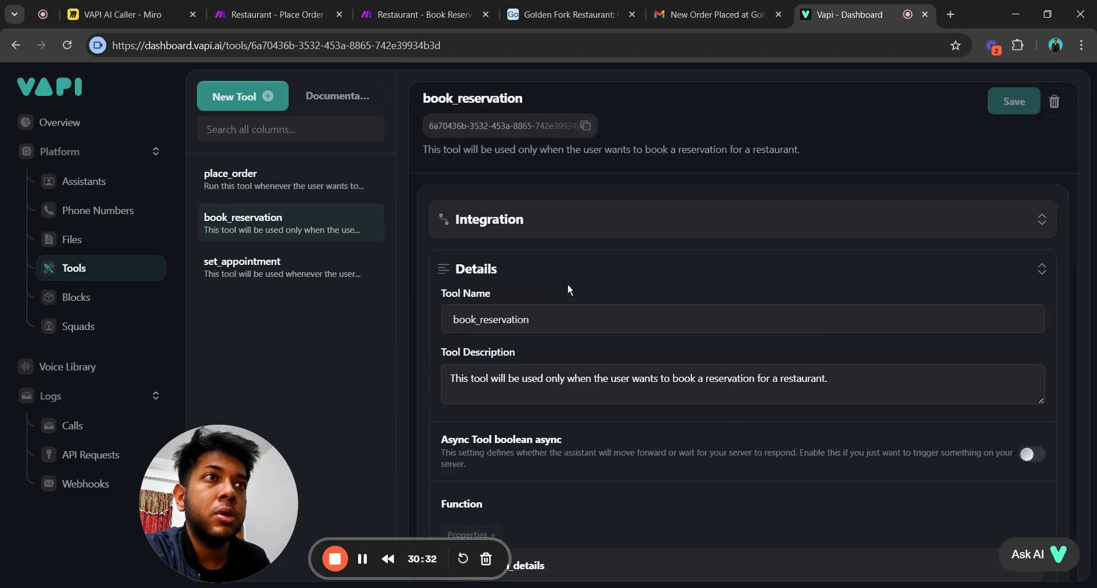
left_click(578, 228)
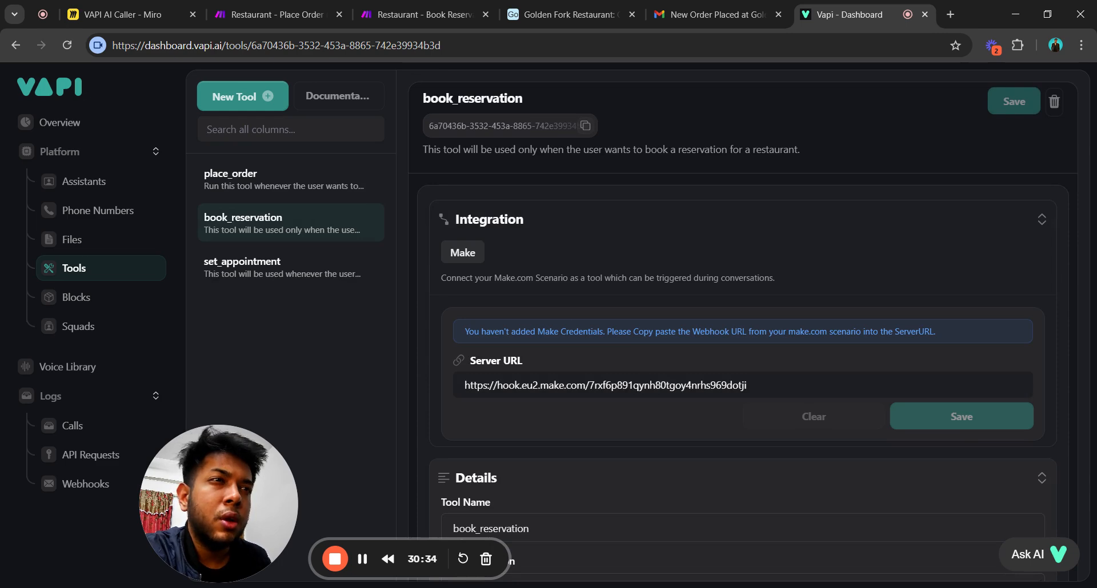
scroll(668, 418, "down", 4)
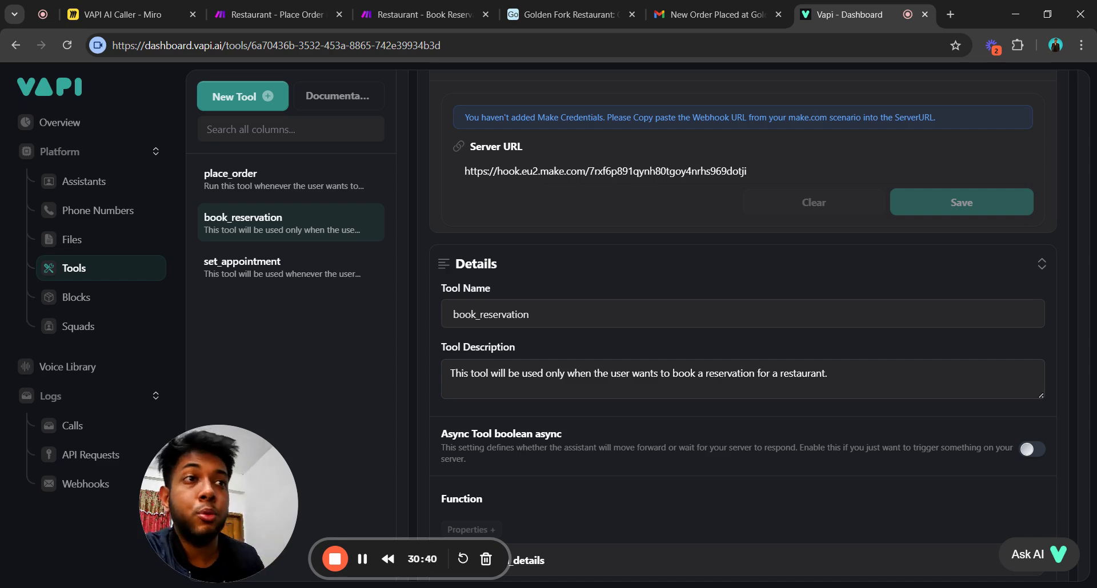
scroll(695, 330, "down", 4)
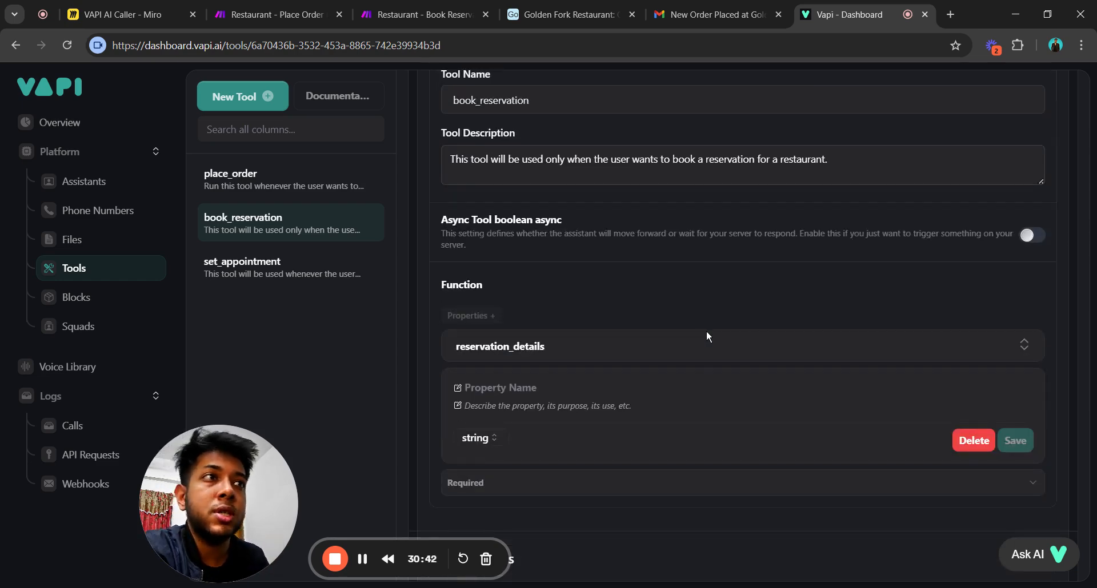
scroll(705, 342, "up", 8)
scroll(674, 382, "down", 3)
scroll(642, 417, "down", 1)
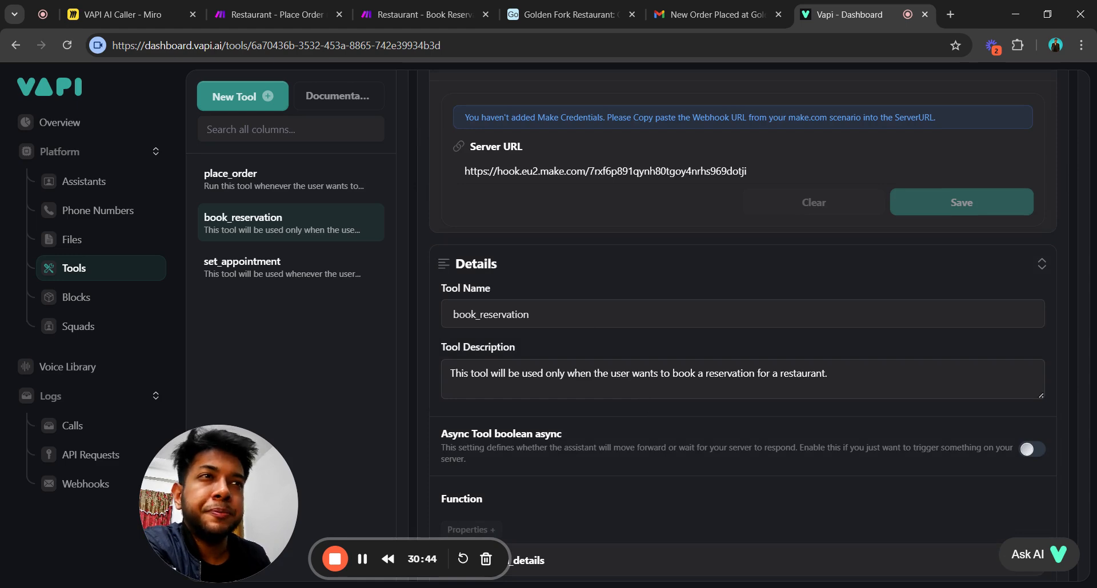
scroll(560, 359, "down", 3)
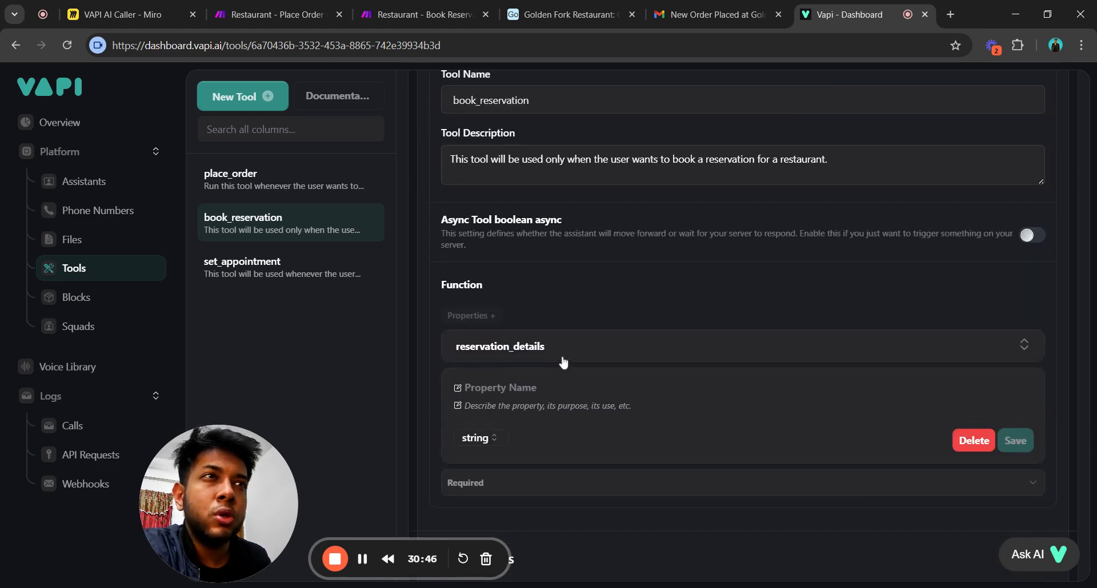
scroll(550, 355, "up", 3)
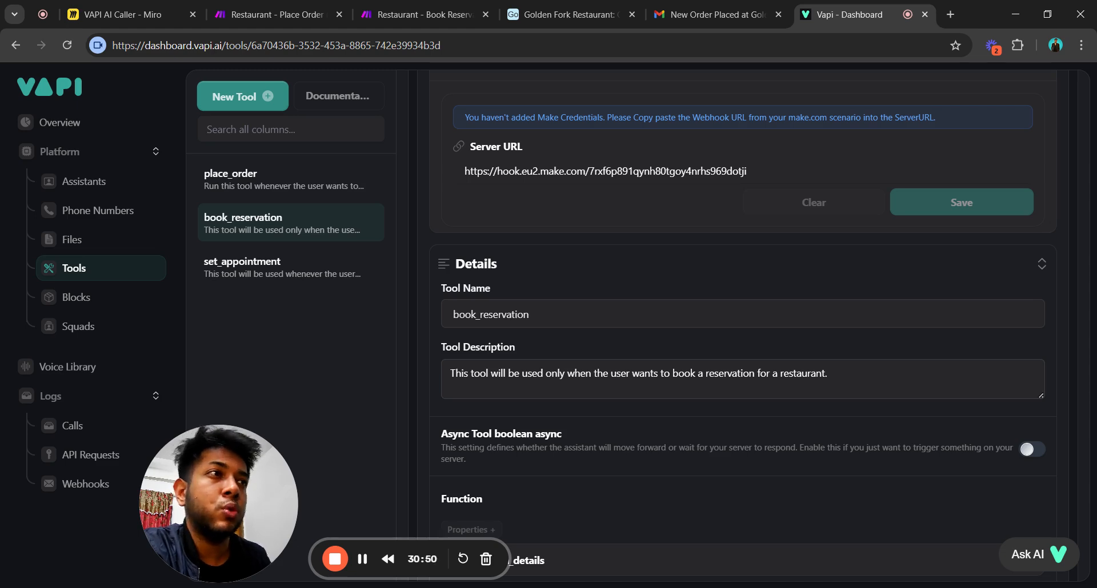
scroll(743, 326, "down", 3)
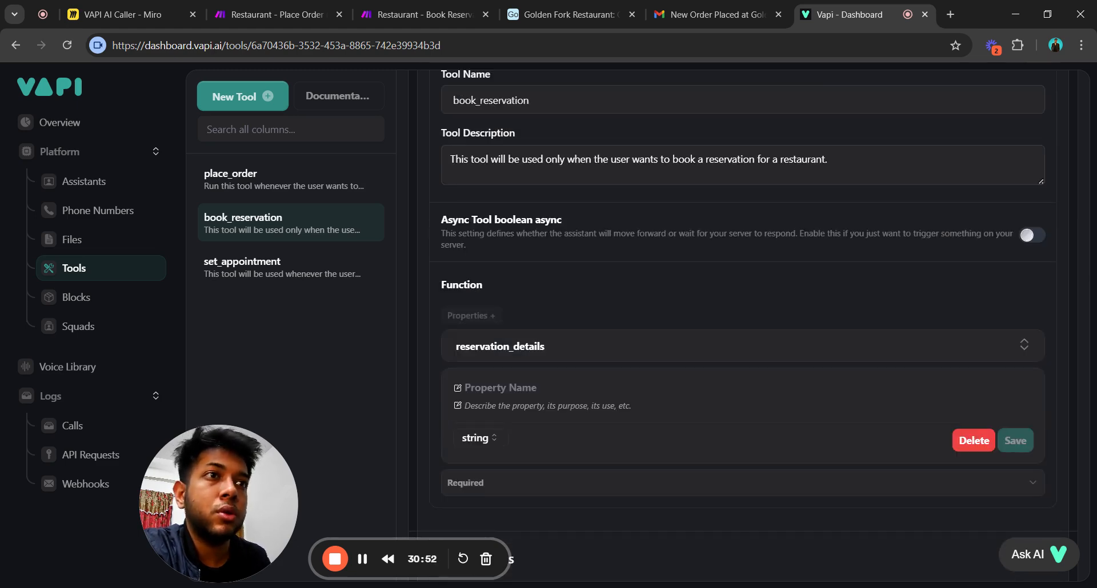
Read the reservation_details property description, then return to the Assistants list.
left_click(603, 351)
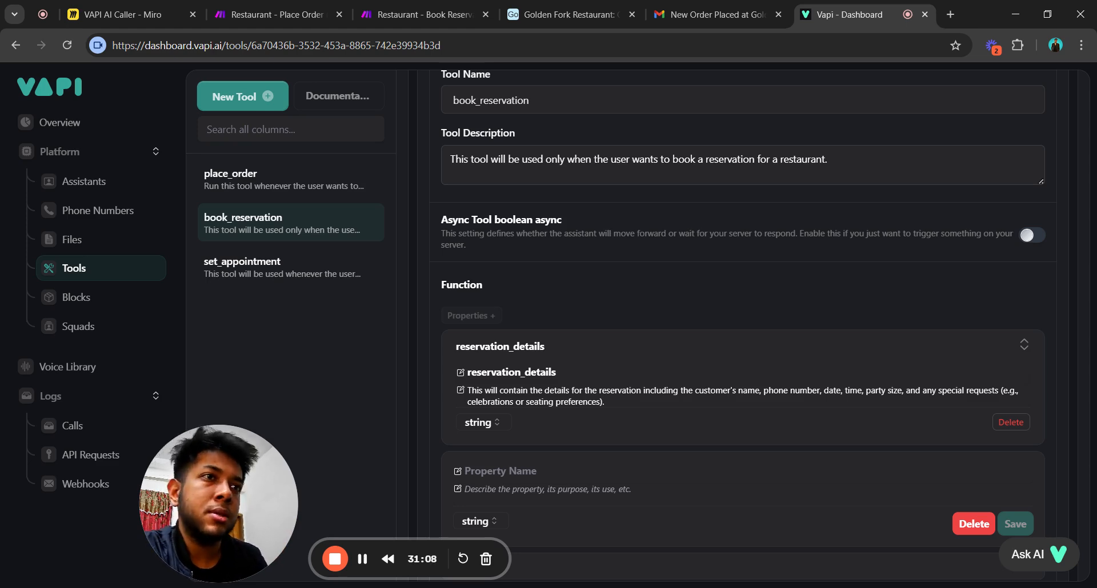
left_click_drag(556, 372, 604, 403)
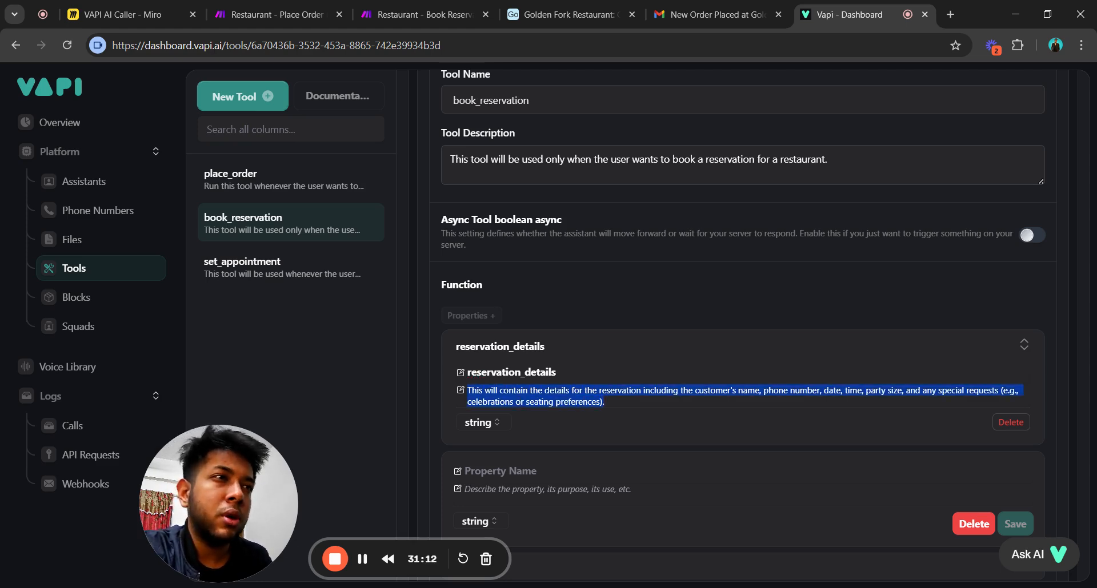
left_click(680, 410)
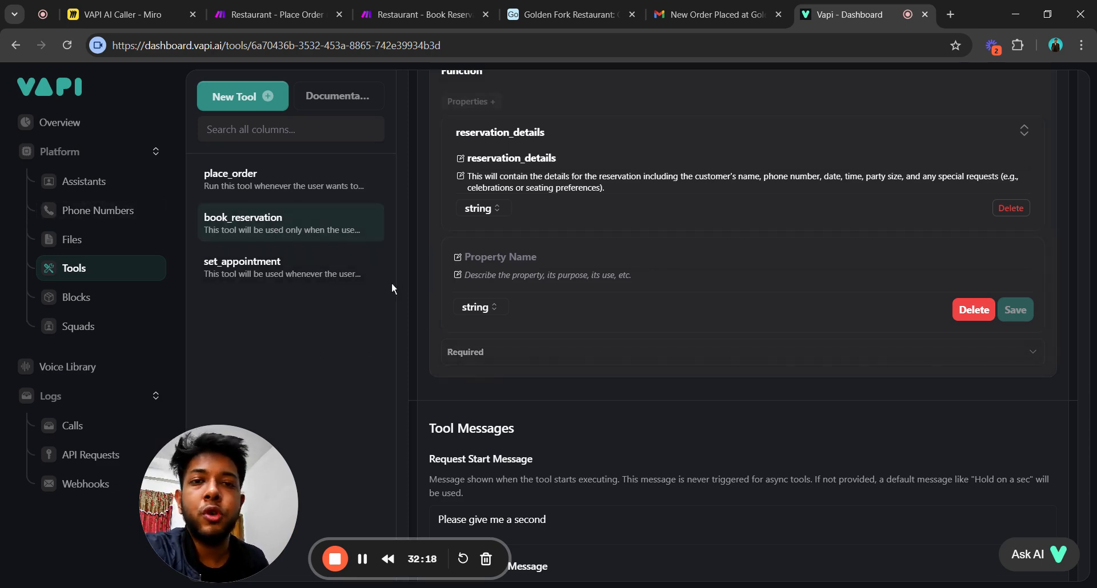
left_click(115, 180)
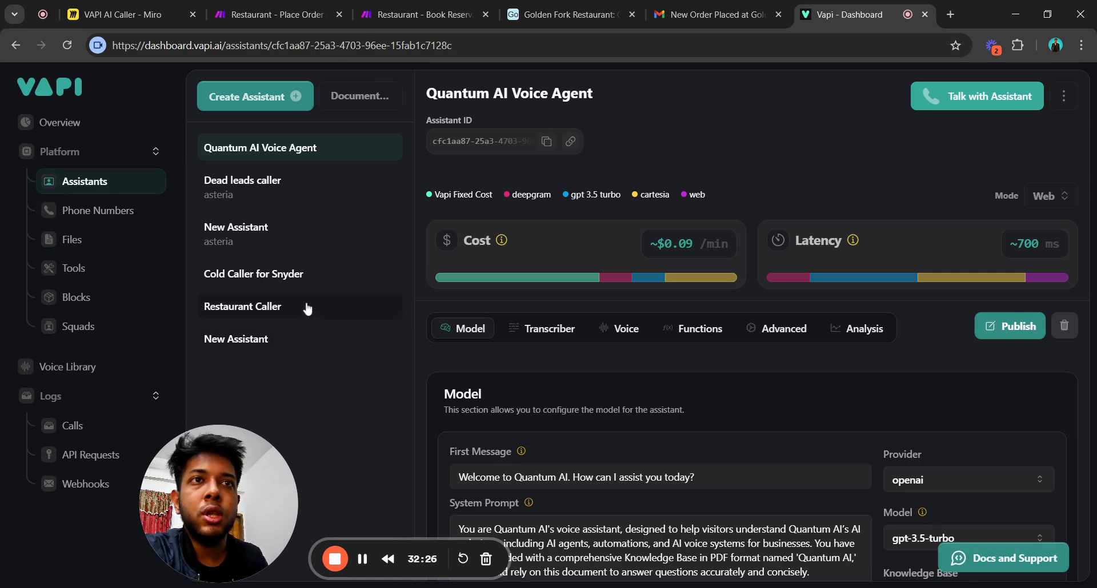
Open the Restaurant Caller assistant, then switch to Make's Restaurant - Place Order scenario.
scroll(598, 410, "down", 4)
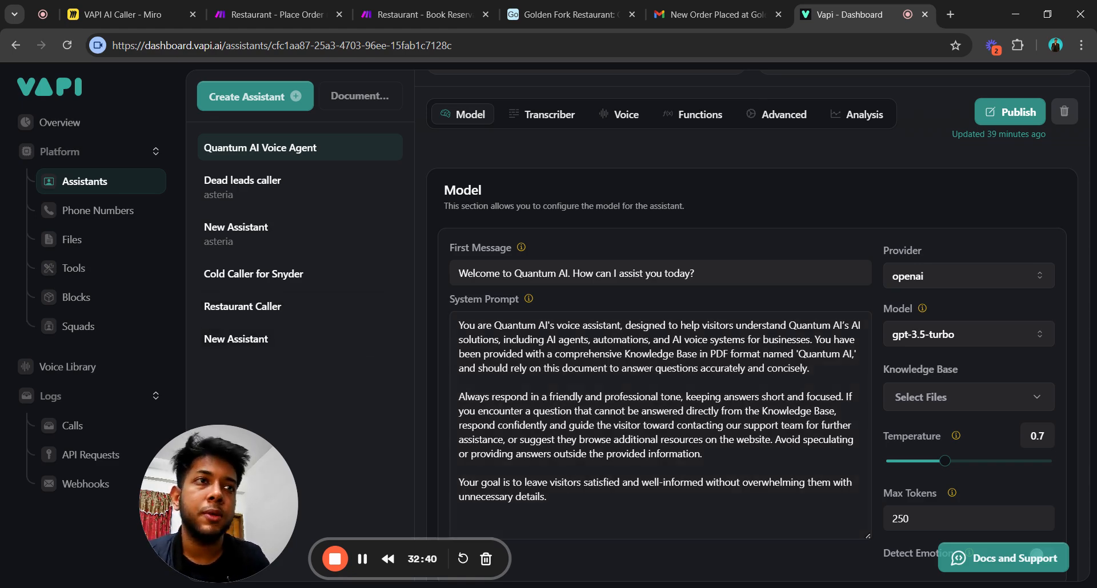
left_click(276, 306)
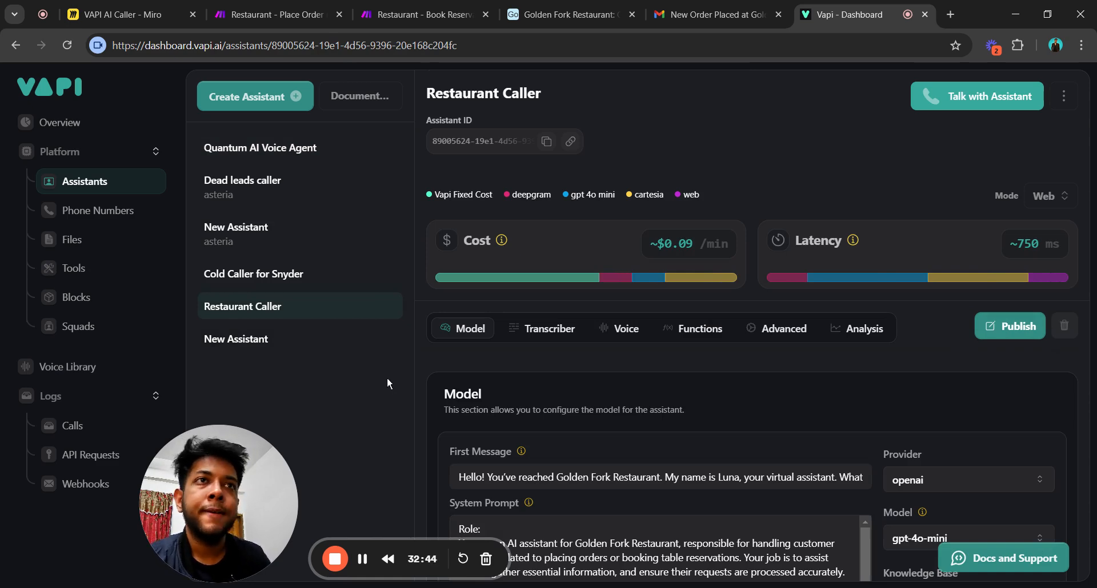
left_click(275, 14)
left_click_drag(261, 473, 164, 460)
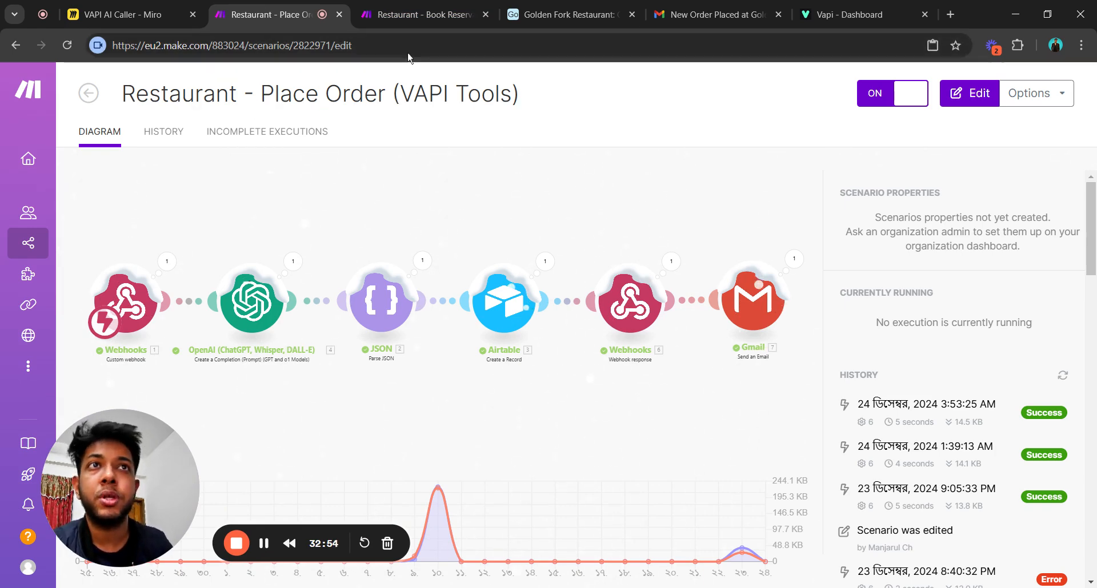
Copy the Book Reservations scenario's Webhooks address to the clipboard, then return to Vapi.
left_click(424, 14)
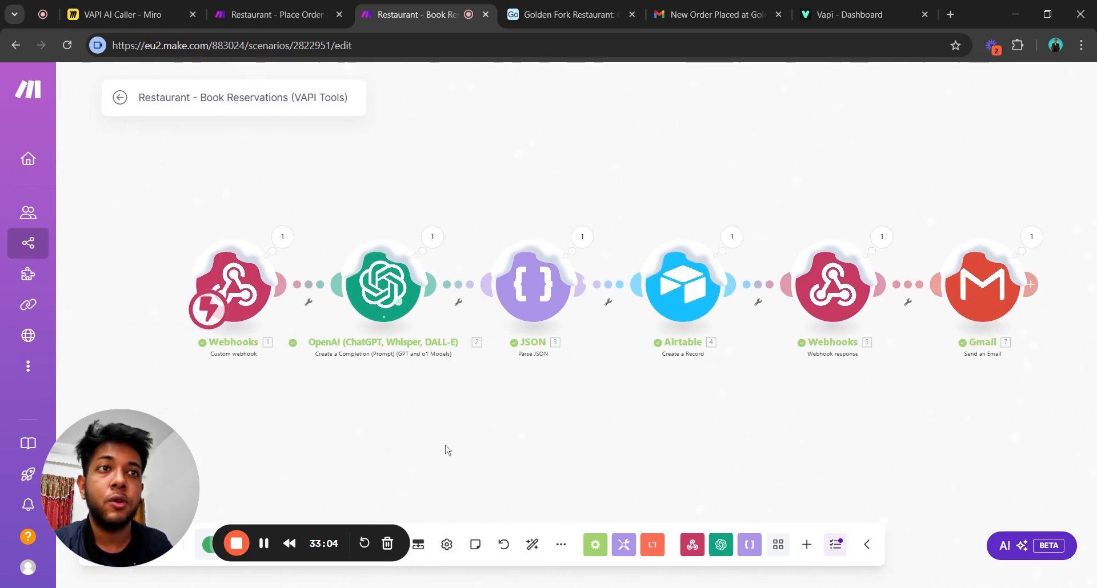
scroll(337, 423, "up", 2)
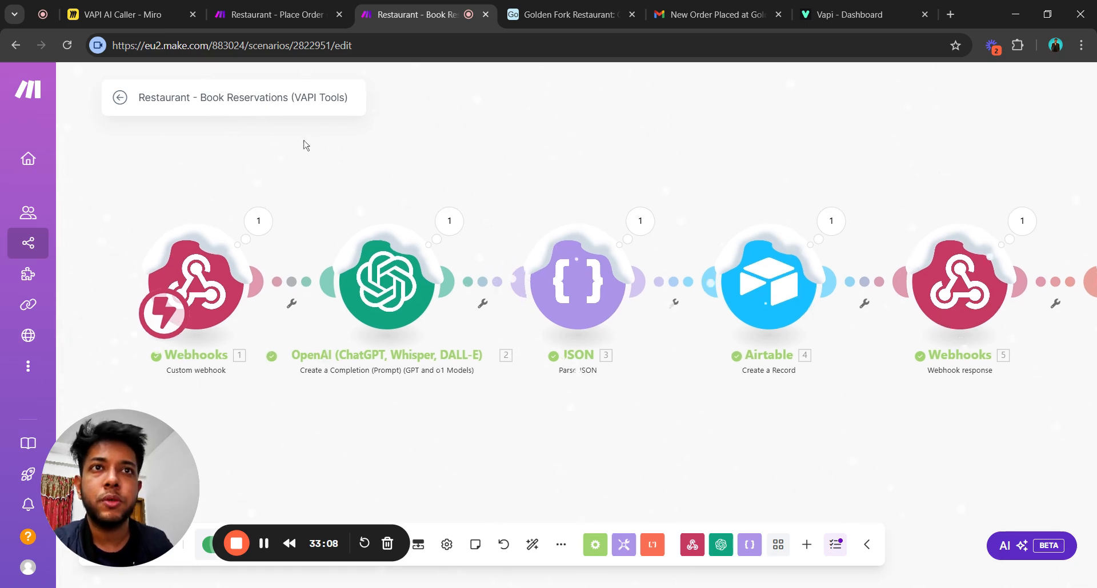
scroll(294, 263, "up", 3)
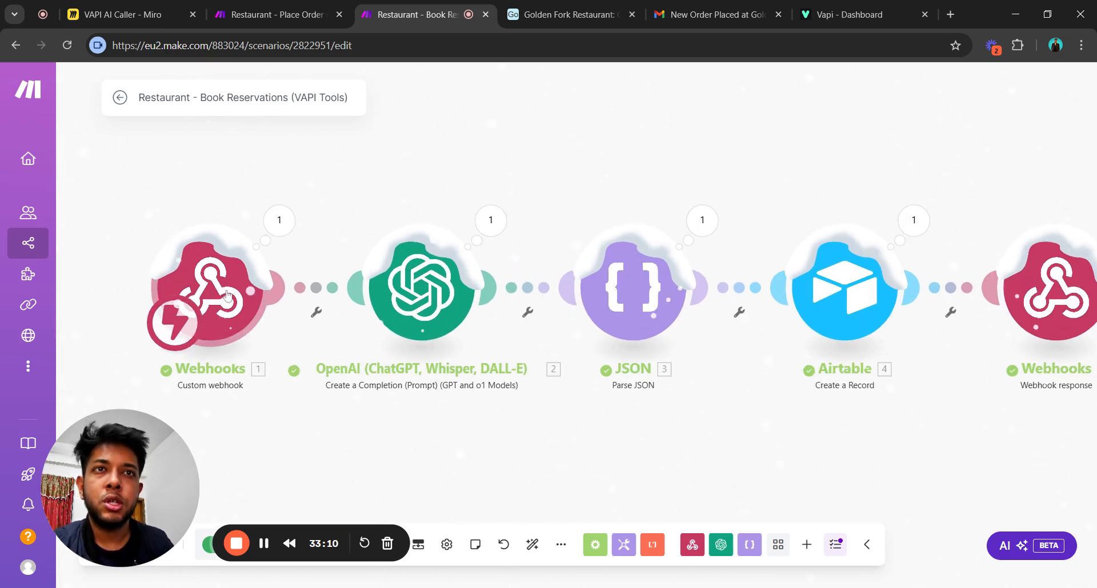
left_click(246, 289)
left_click(528, 317)
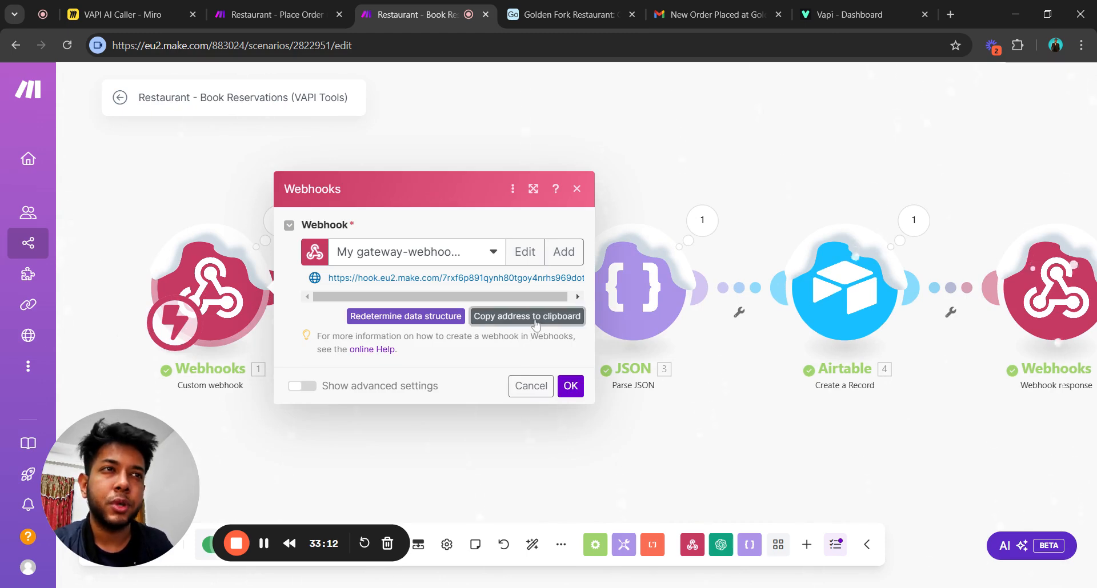
left_click(570, 386)
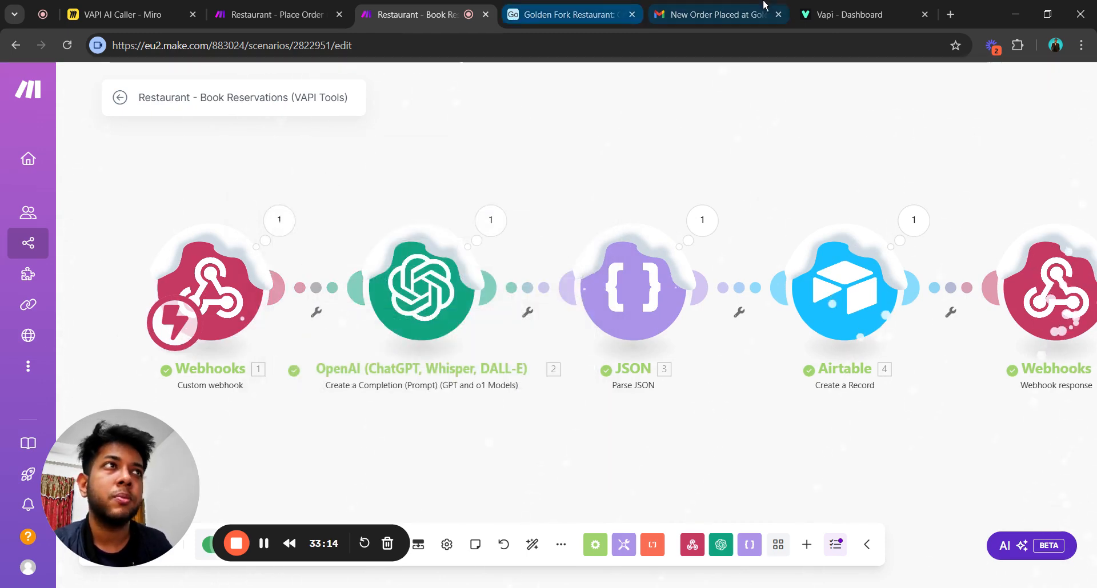
left_click(845, 15)
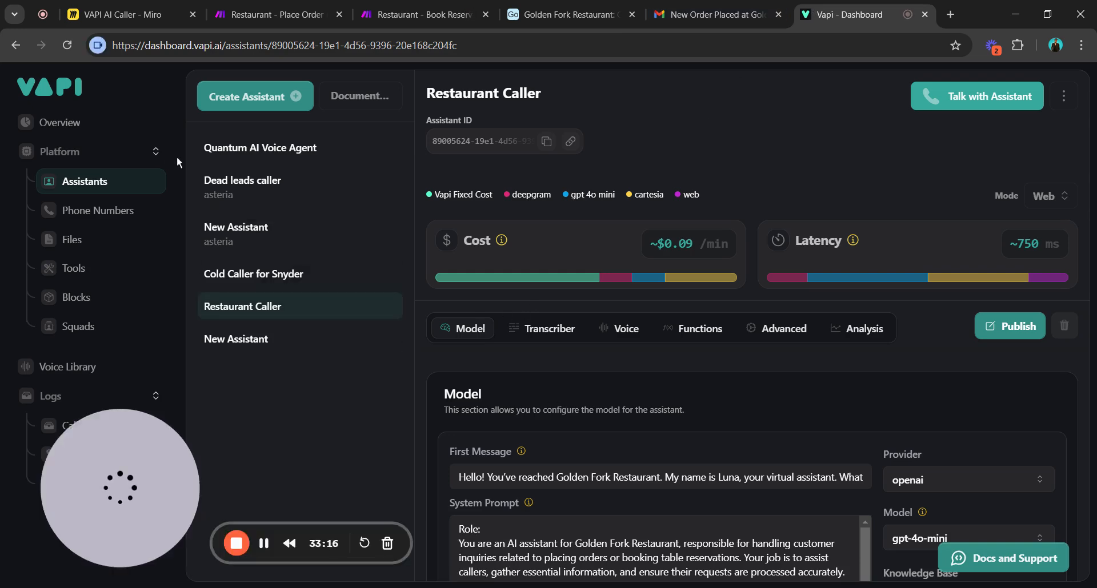
Check the book_reservation tool's Make Server URL, then switch back to the Place Order scenario.
left_click(73, 268)
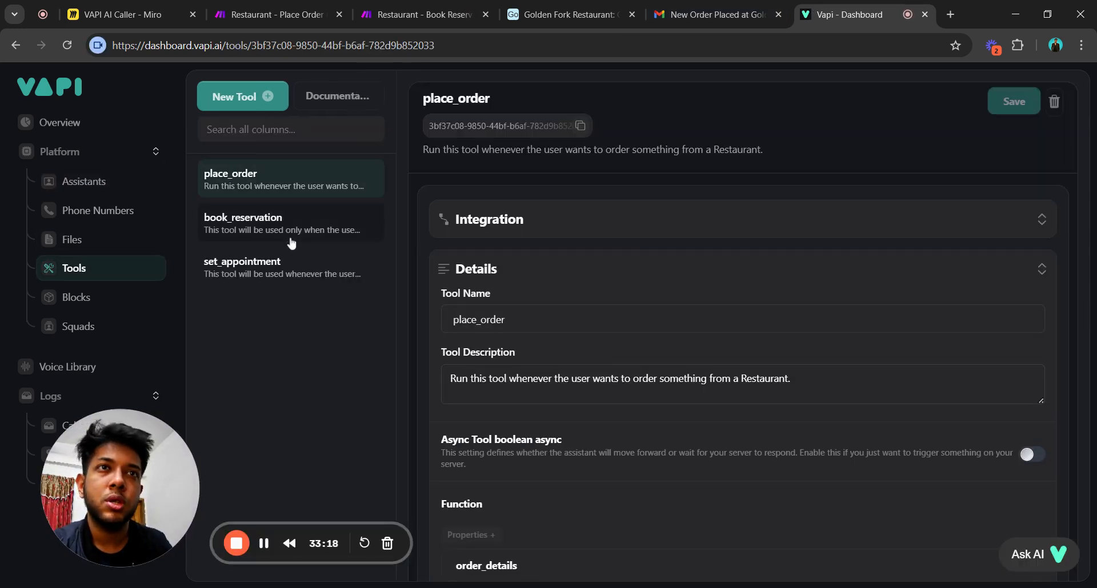
left_click(308, 234)
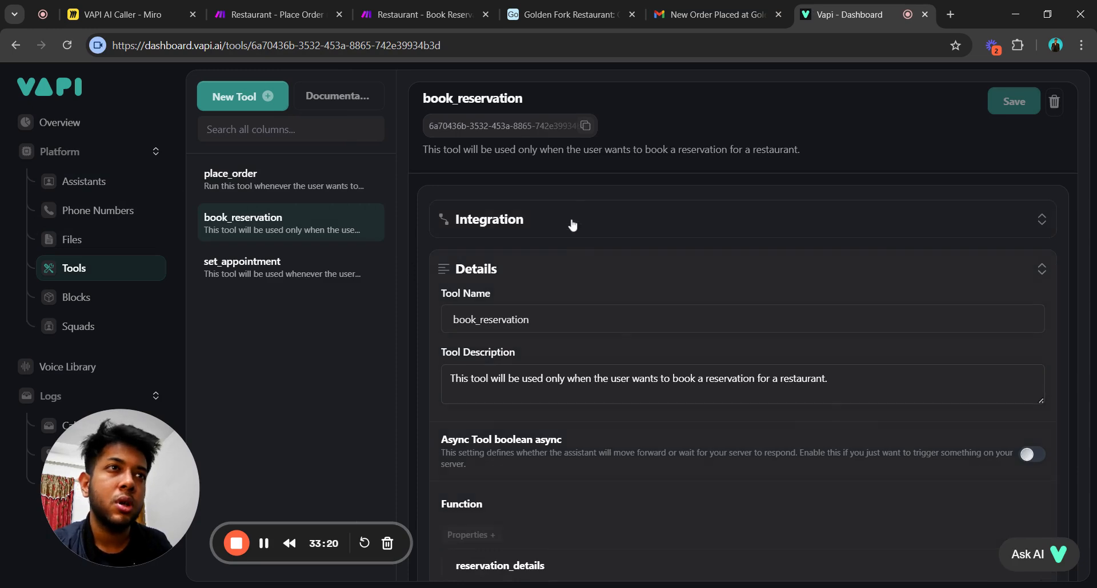
left_click(572, 224)
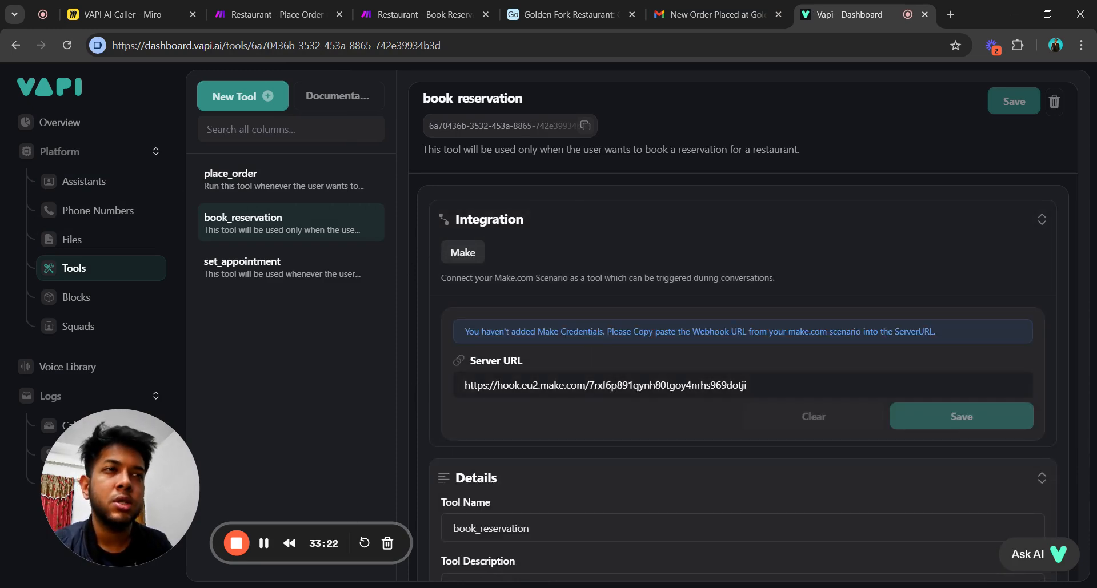
left_click(768, 387)
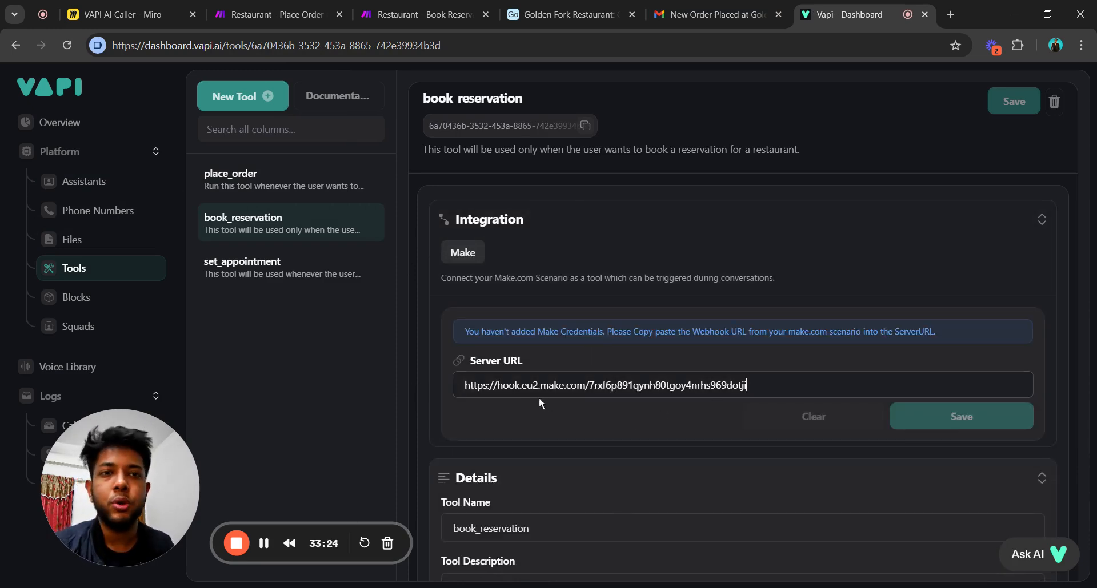
left_click(297, 8)
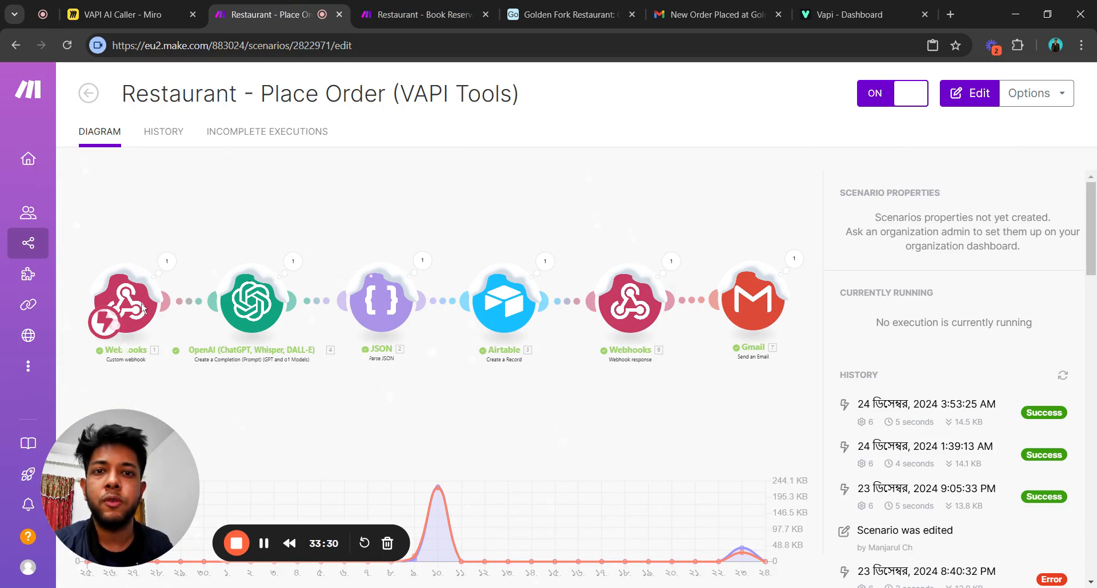
Switch to the Restaurant - Book Reservations scenario and pan across to the Webhook response and Gmail modules.
left_click(403, 5)
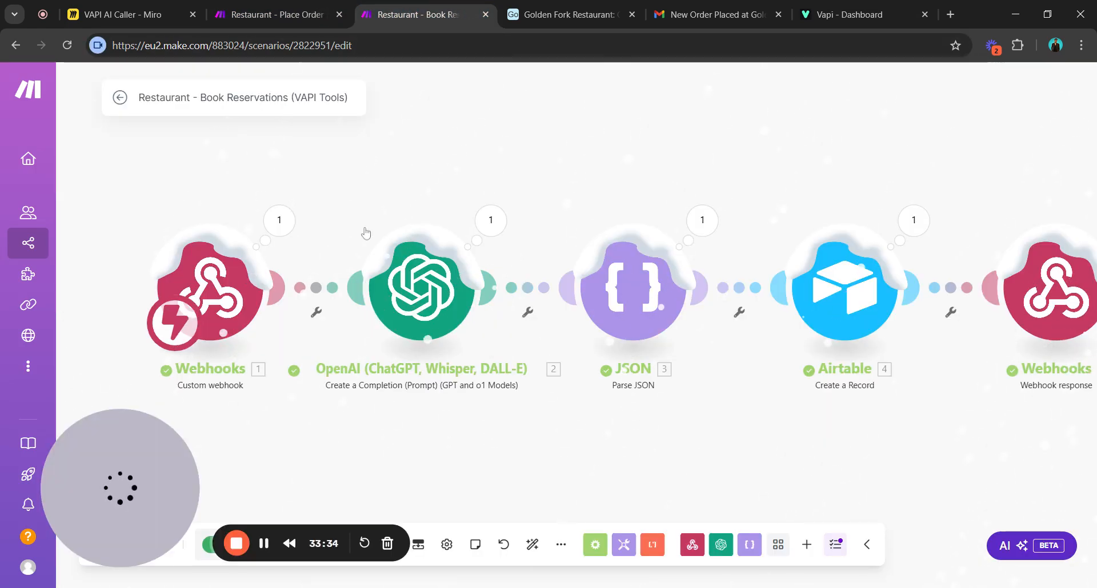
left_click_drag(365, 233, 408, 244)
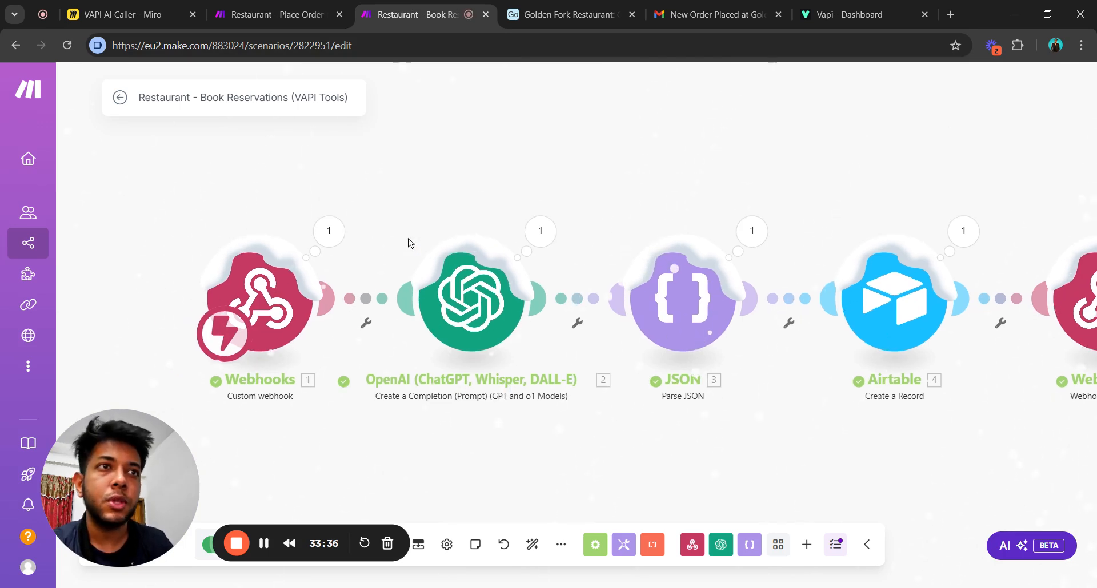
scroll(669, 459, "down", 1)
left_click_drag(668, 458, 534, 377)
scroll(489, 411, "down", 1)
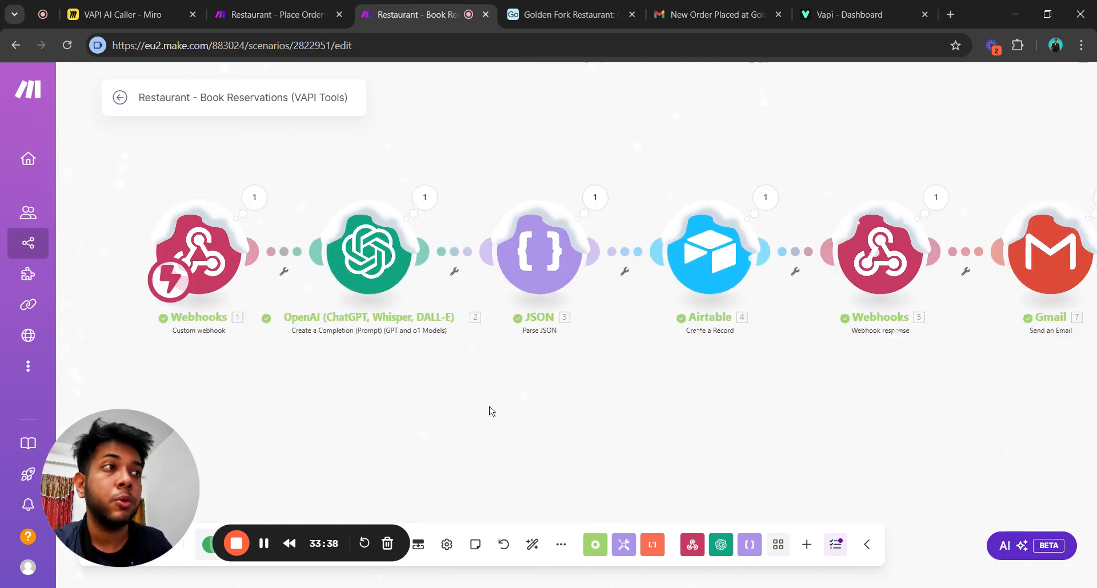
scroll(489, 411, "down", 1)
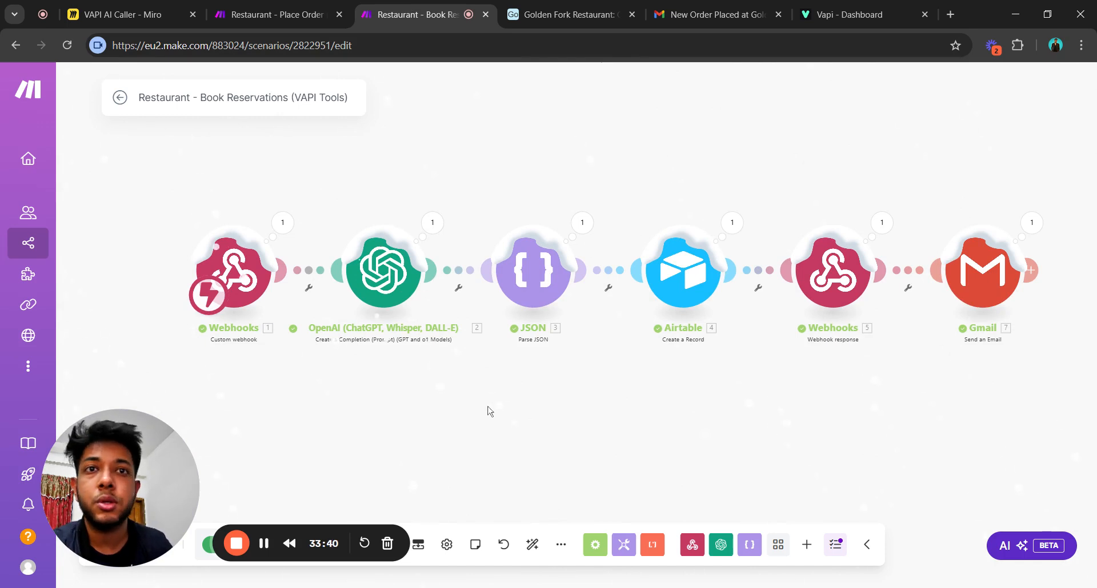
scroll(472, 406, "up", 1)
left_click_drag(426, 392, 540, 449)
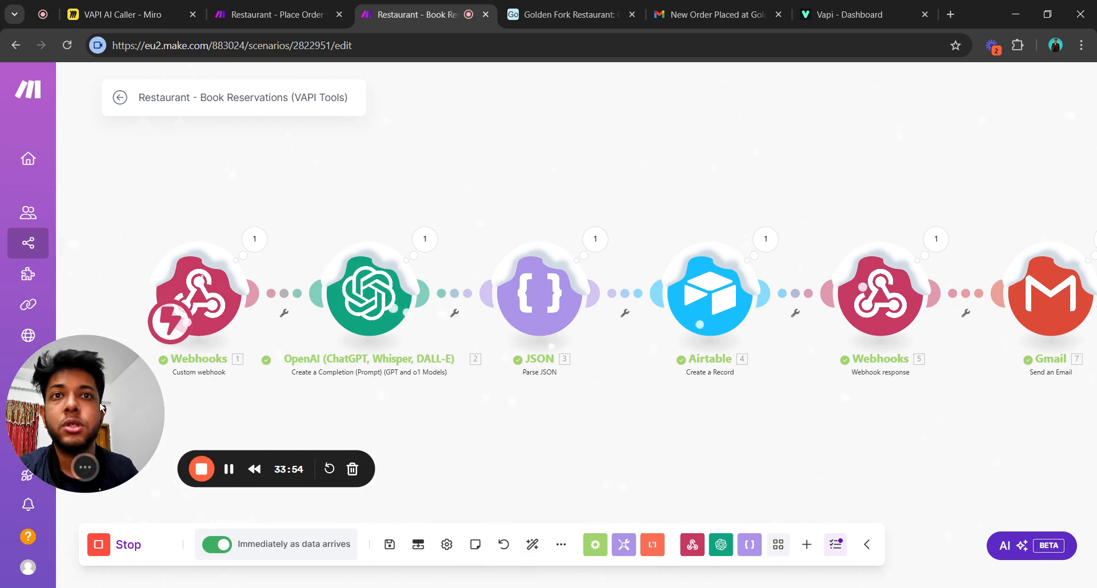
Pan back toward the first modules and look at the extra scenario actions before dismissing them.
left_click_drag(101, 403, 106, 438)
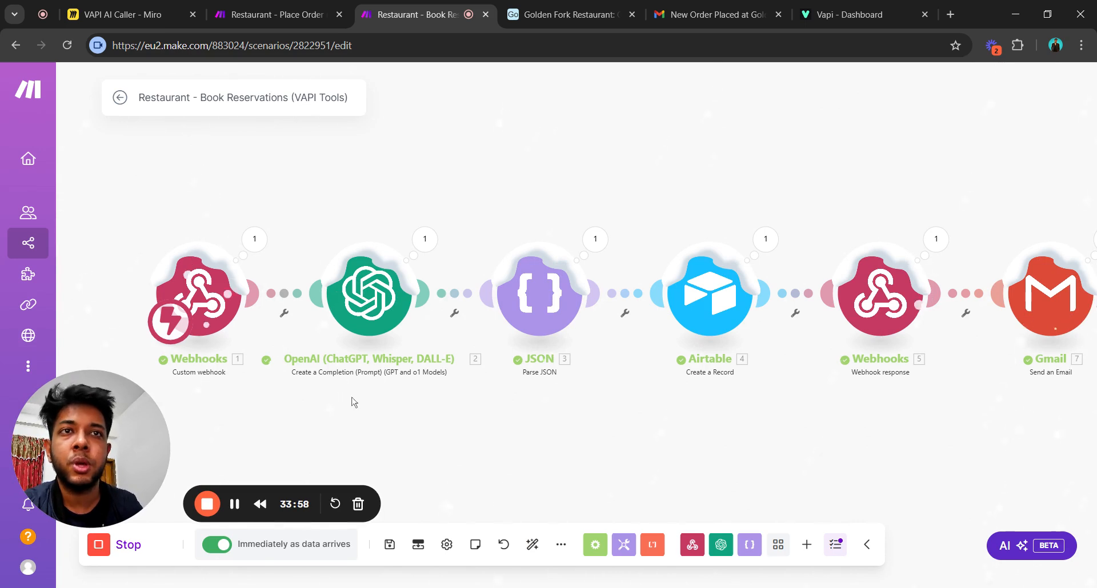
left_click_drag(87, 416, 88, 441)
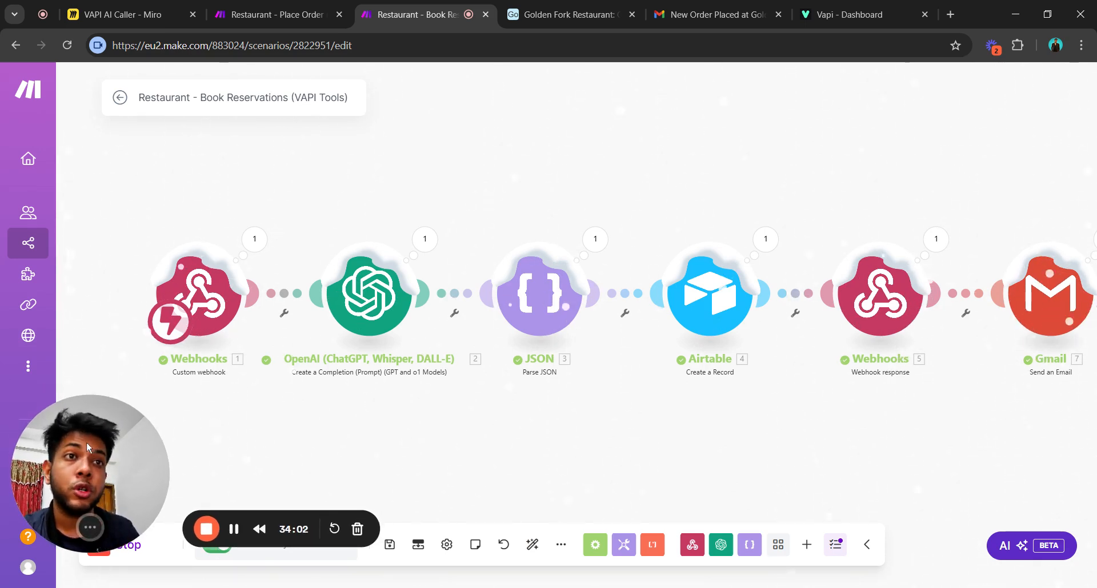
left_click_drag(87, 441, 83, 408)
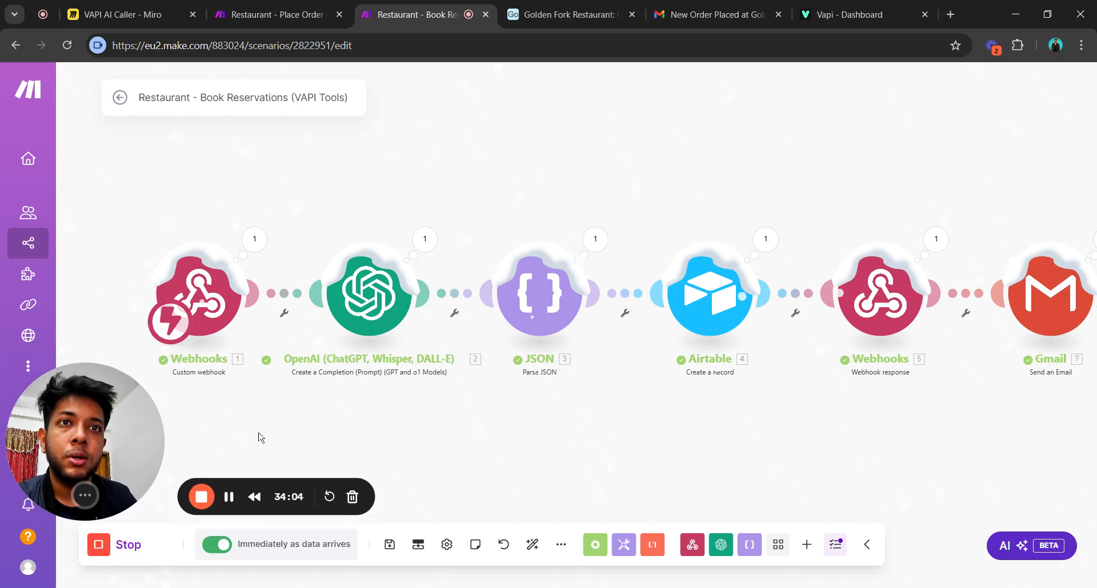
left_click(562, 546)
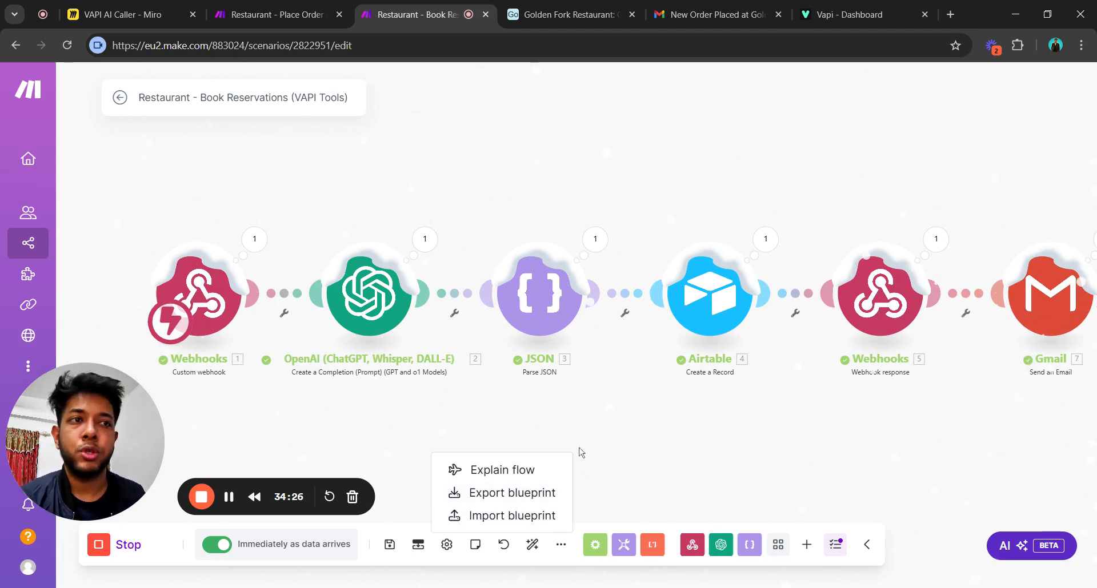
mouse_move(370, 403)
left_mouse_down()
mouse_move(450, 416)
mouse_move(358, 394)
left_mouse_up()
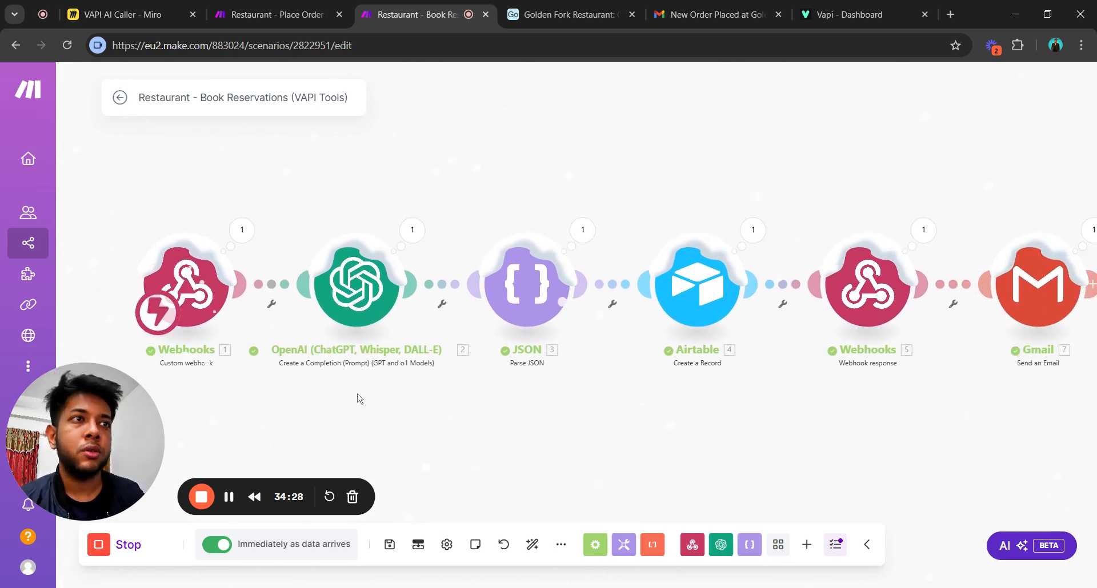
scroll(459, 430, "down", 2)
left_click_drag(440, 457, 446, 428)
scroll(448, 426, "up", 3)
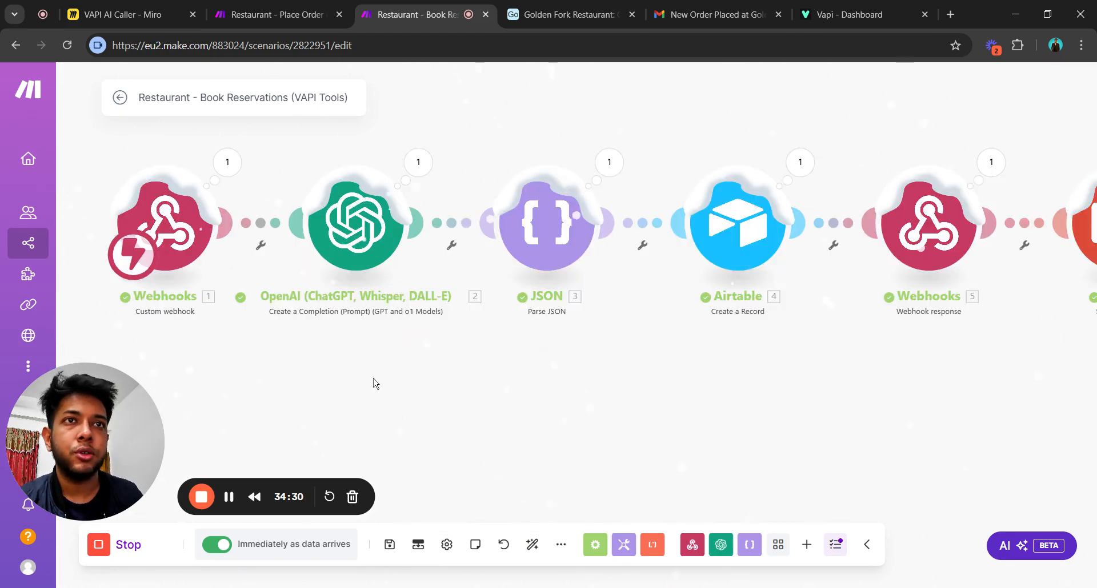
left_click_drag(374, 383, 434, 417)
Uncheck 'Let it snow' in the canvas context menu to stop the snow effect, then open the OpenAI module.
right_click(494, 413)
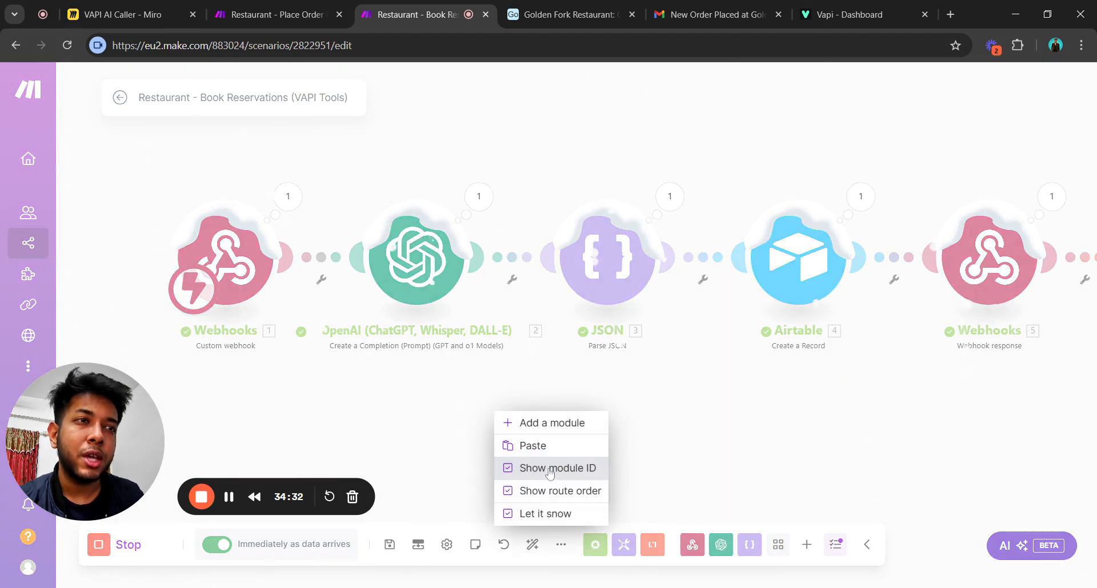
left_click(557, 514)
left_click_drag(512, 446, 502, 399)
scroll(561, 456, "up", 1)
scroll(560, 454, "down", 2)
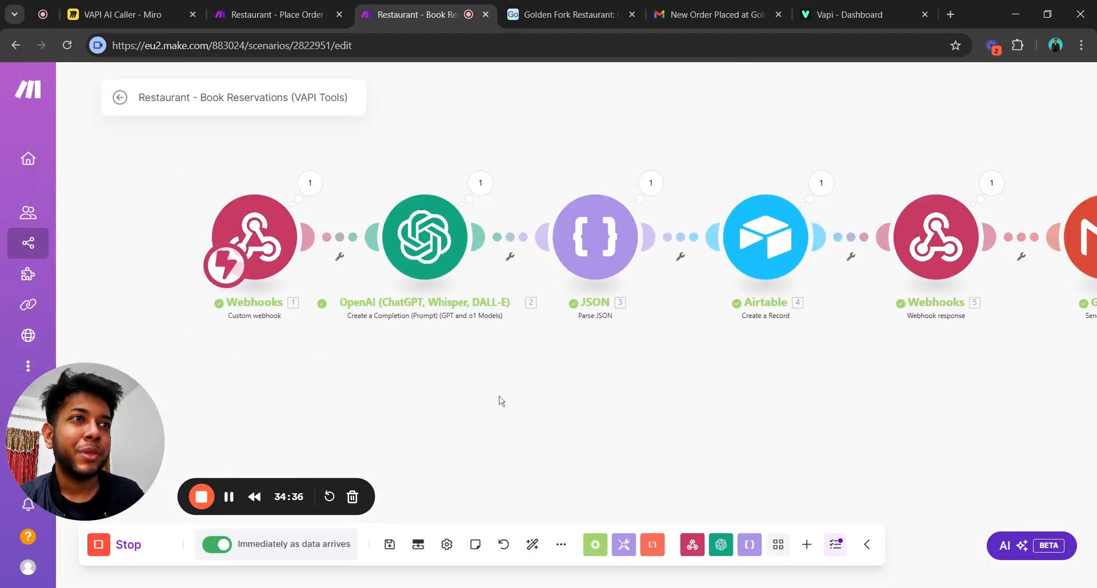
left_click(384, 238)
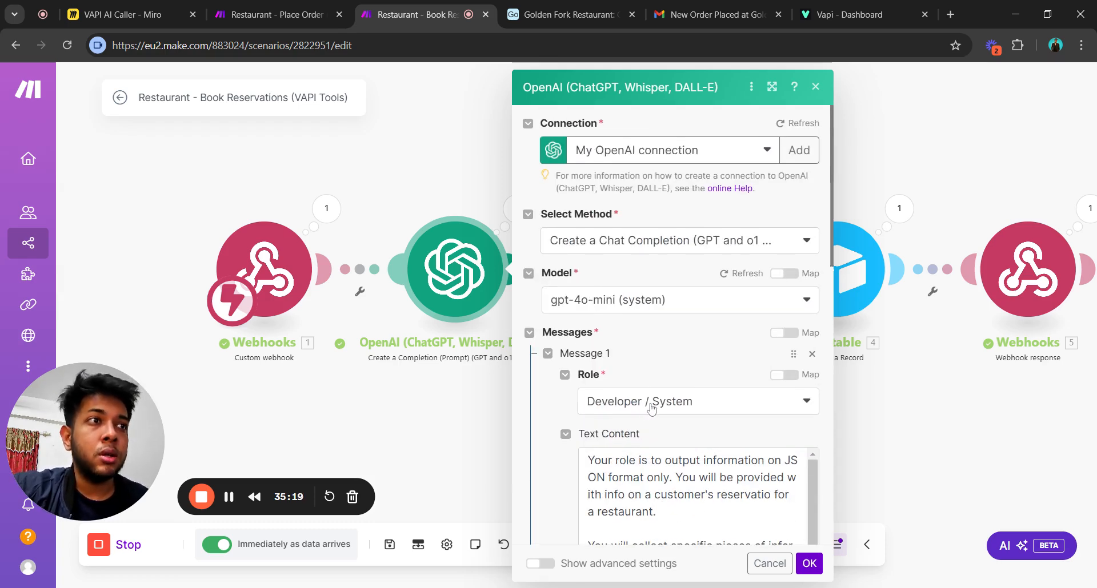
scroll(651, 409, "down", 3)
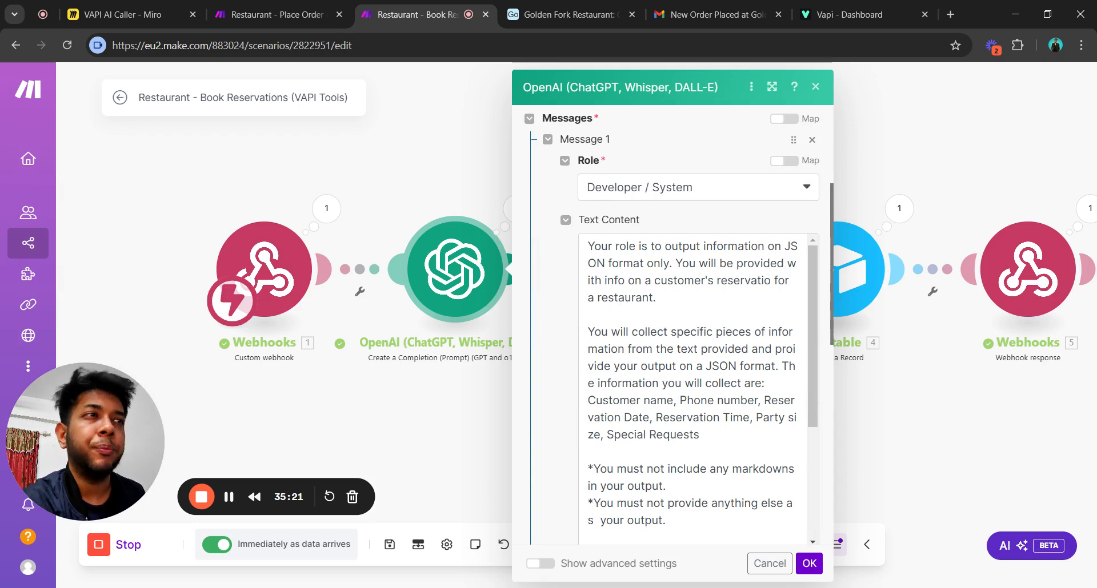
scroll(694, 388, "down", 3)
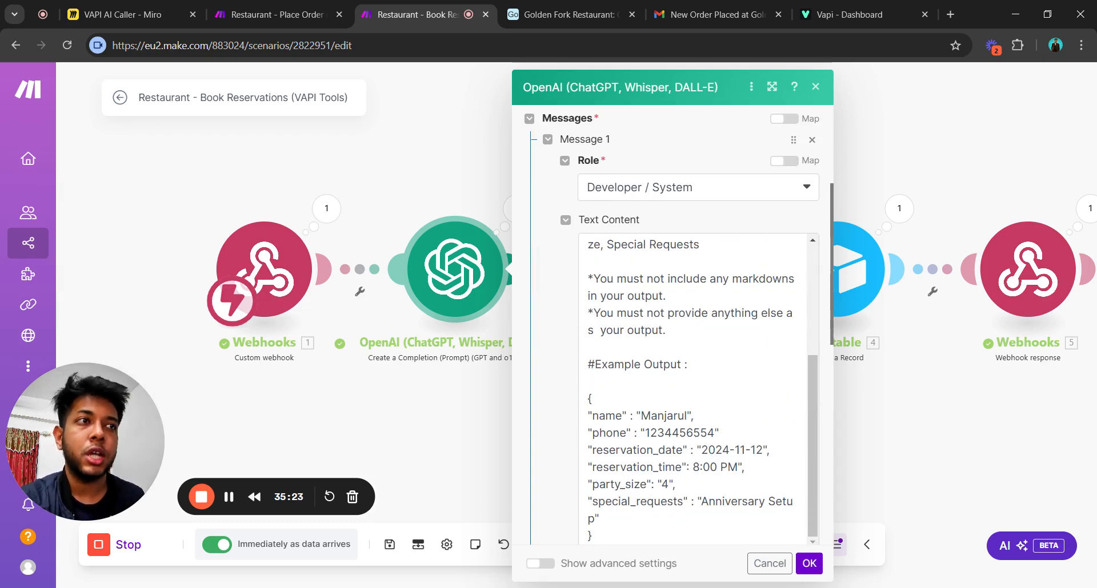
scroll(694, 388, "down", 3)
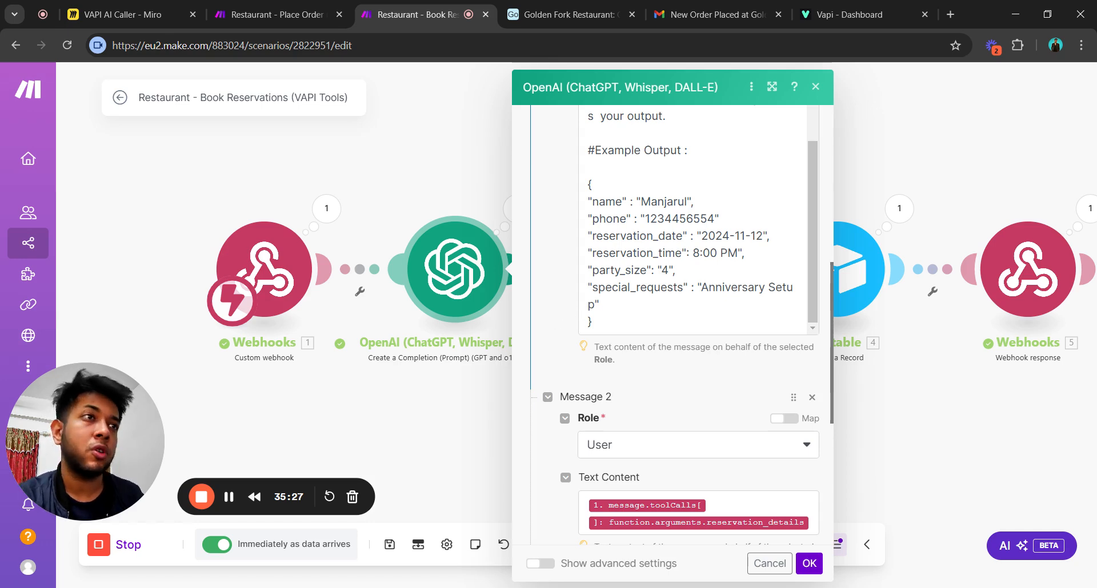
scroll(694, 229, "up", 3)
scroll(547, 287, "up", 5)
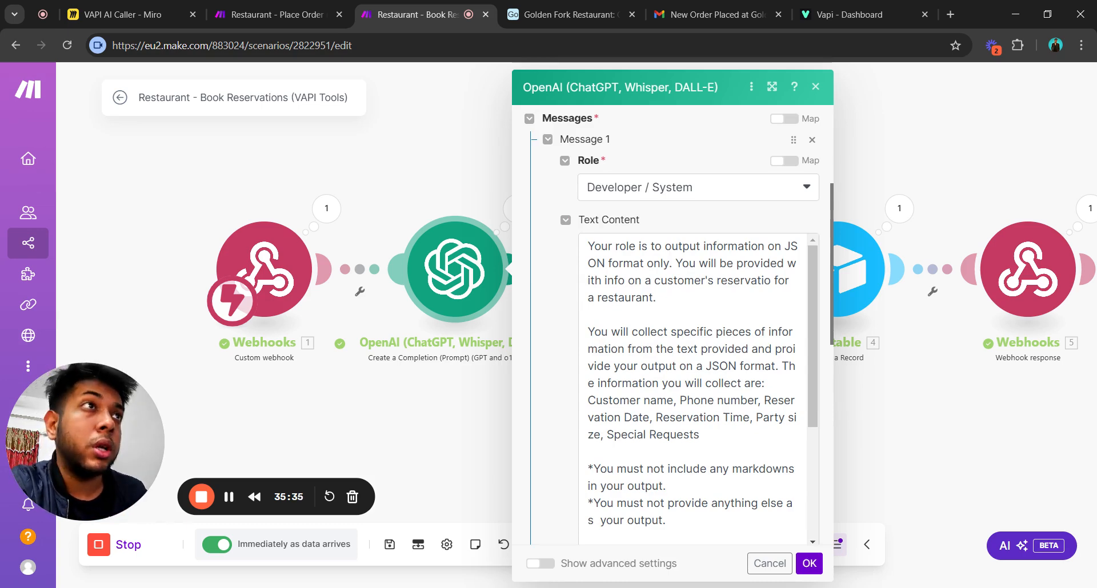
scroll(694, 388, "down", 3)
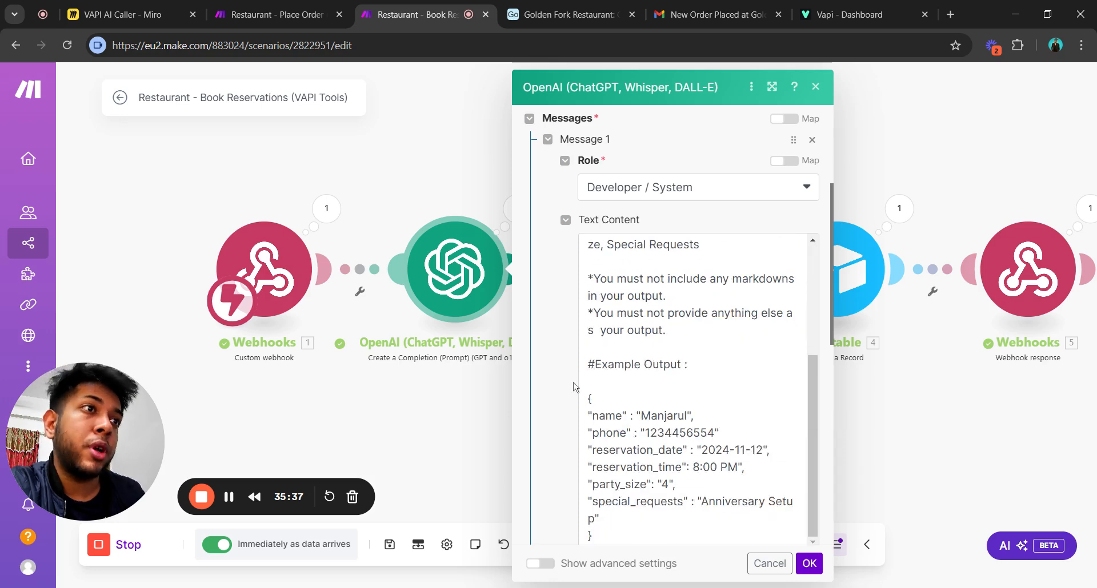
scroll(574, 387, "down", 3)
scroll(570, 373, "up", 3)
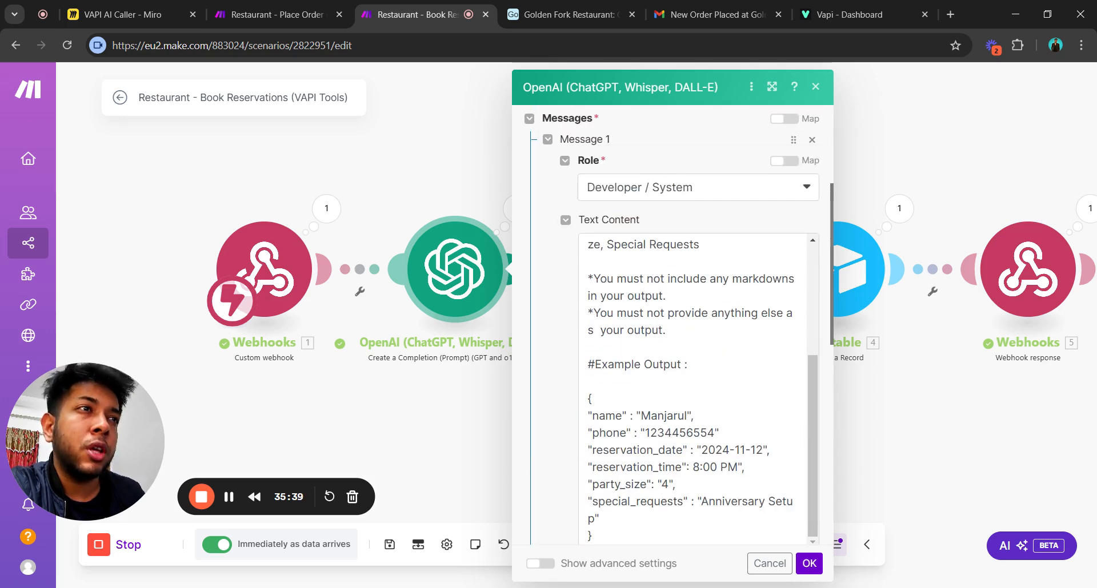
left_click(663, 366)
scroll(663, 451, "down", 3)
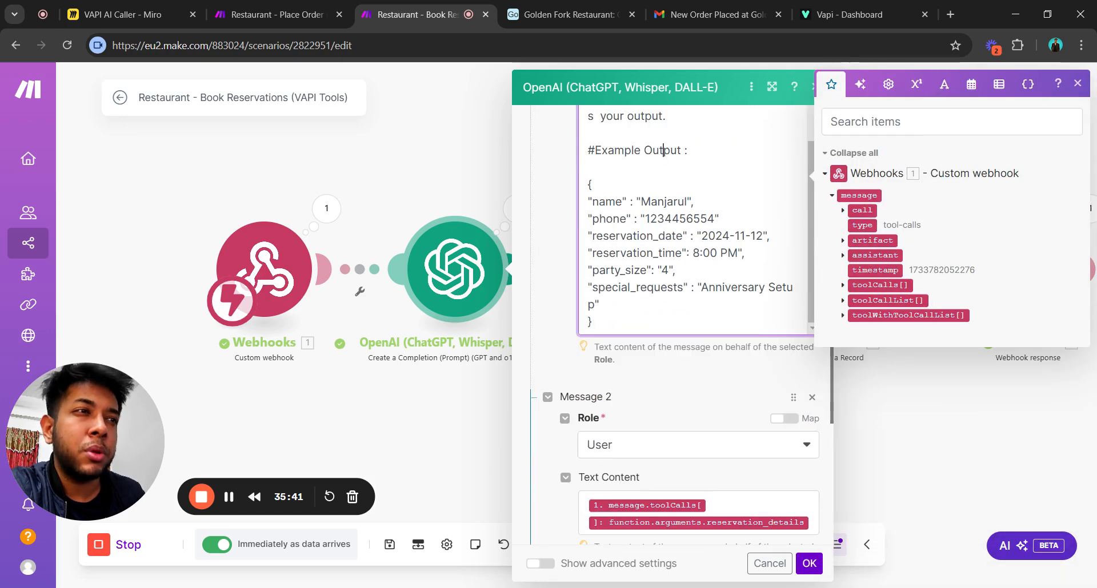
scroll(663, 450, "up", 3)
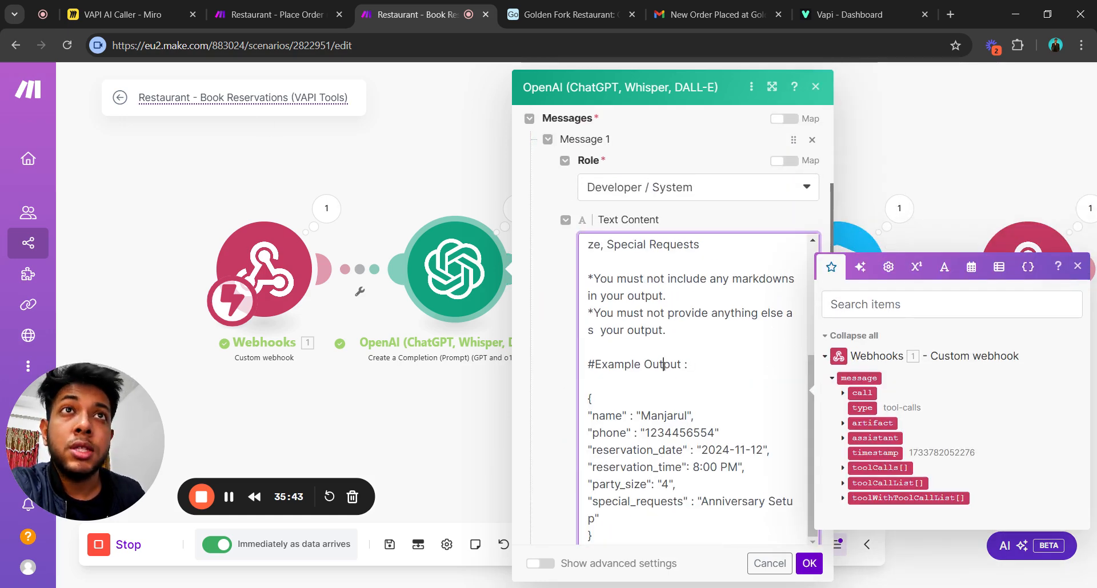
left_click(559, 408)
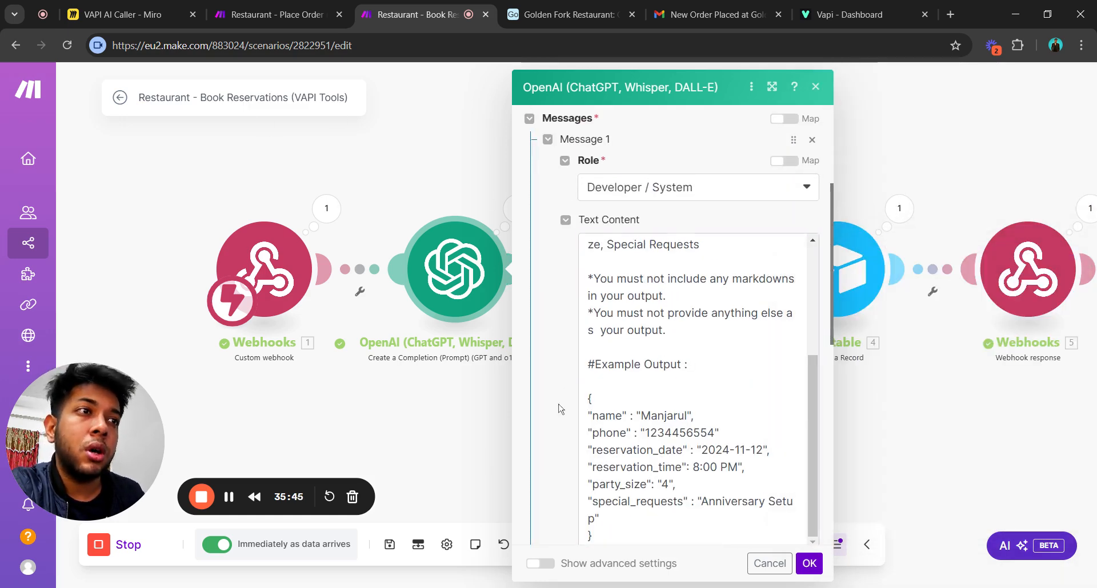
scroll(536, 260, "down", 3)
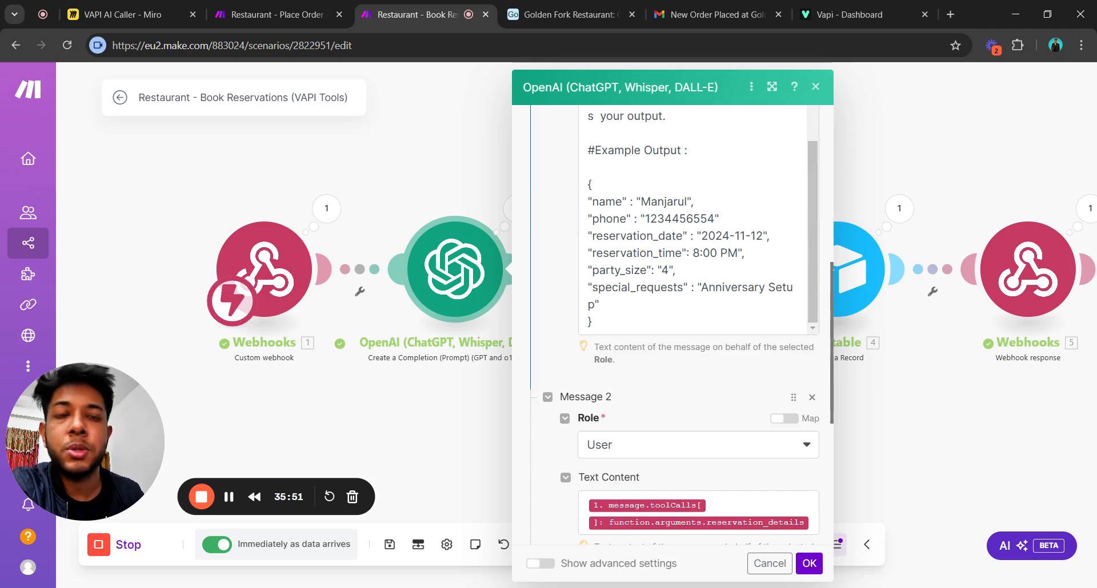
scroll(560, 313, "up", 3)
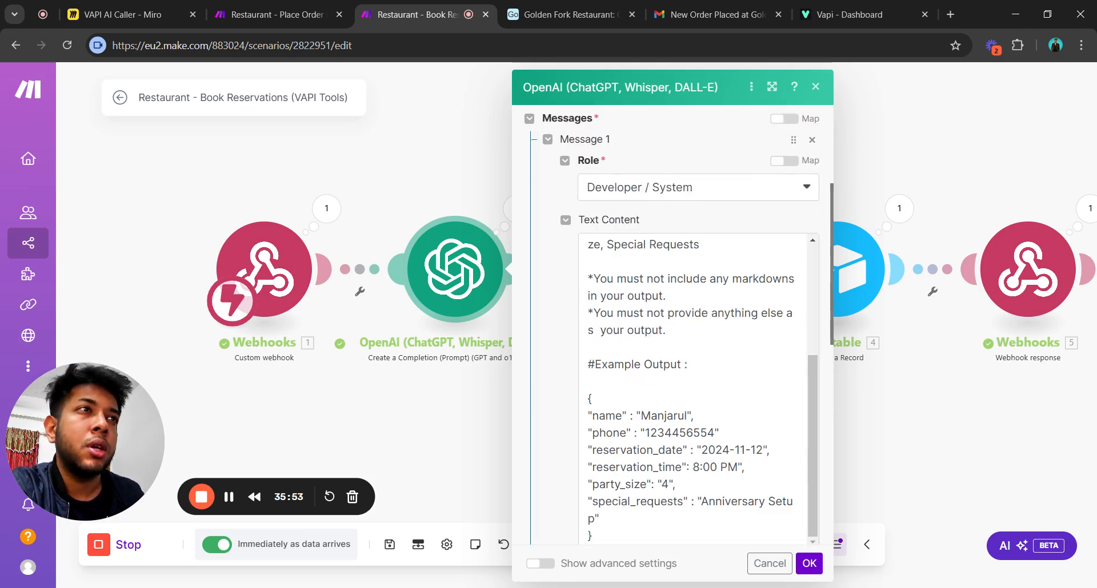
scroll(657, 343, "up", 3)
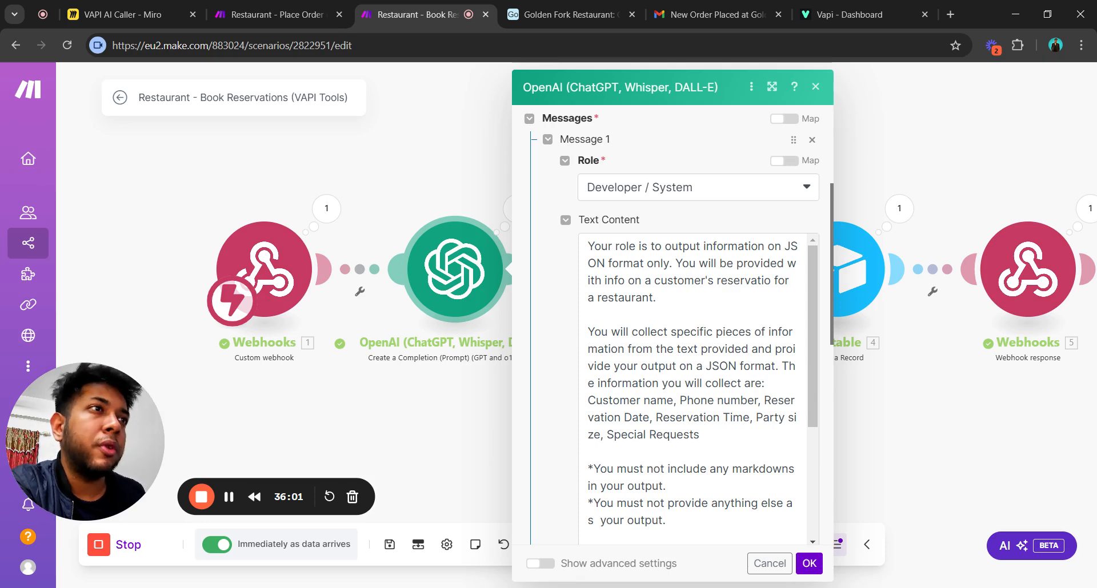
scroll(697, 388, "down", 3)
scroll(697, 388, "up", 3)
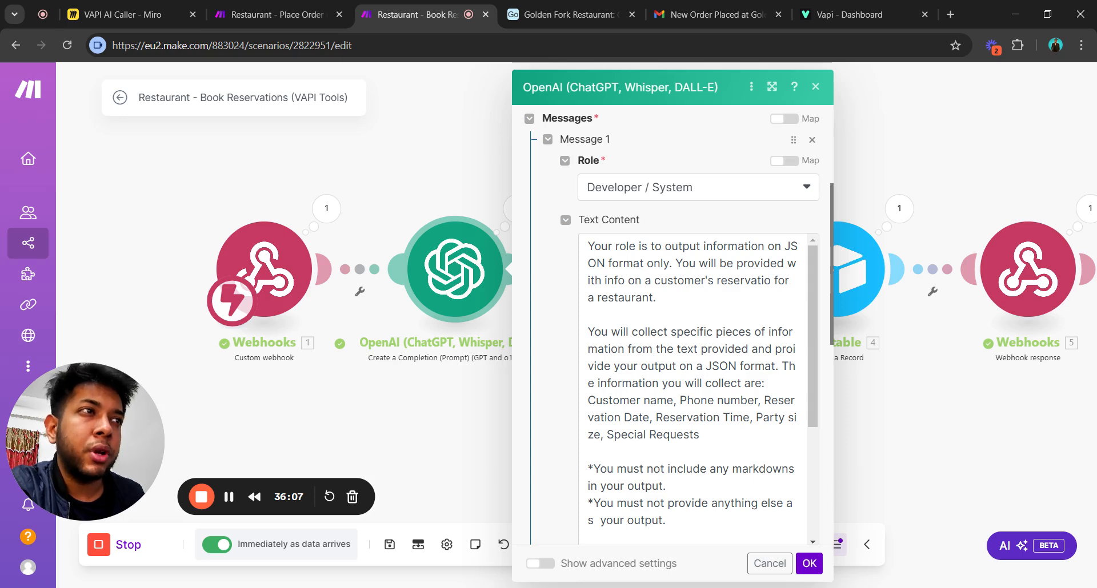
scroll(697, 388, "down", 3)
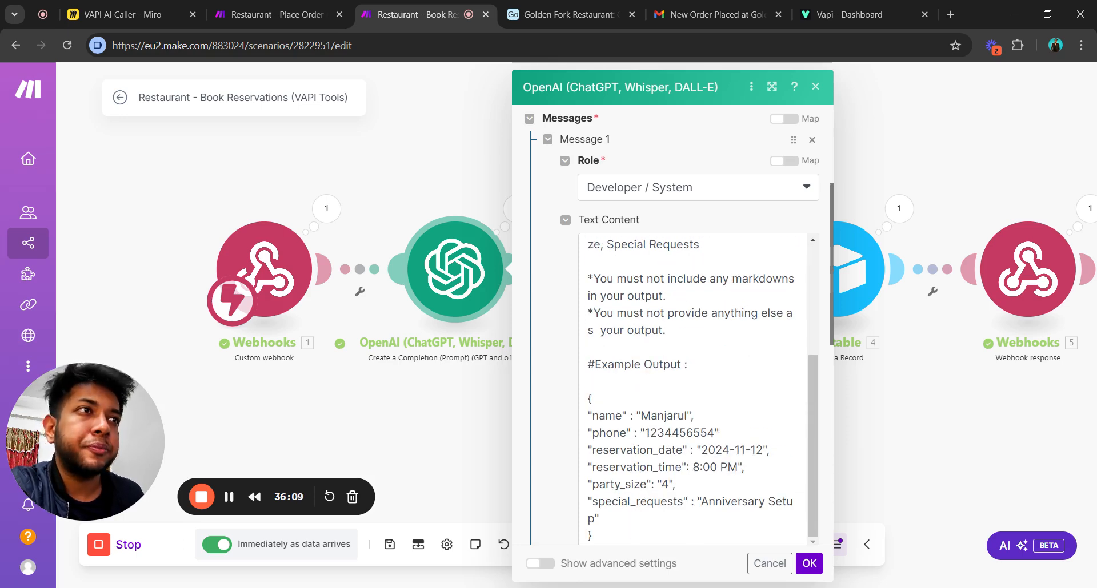
scroll(694, 388, "up", 3)
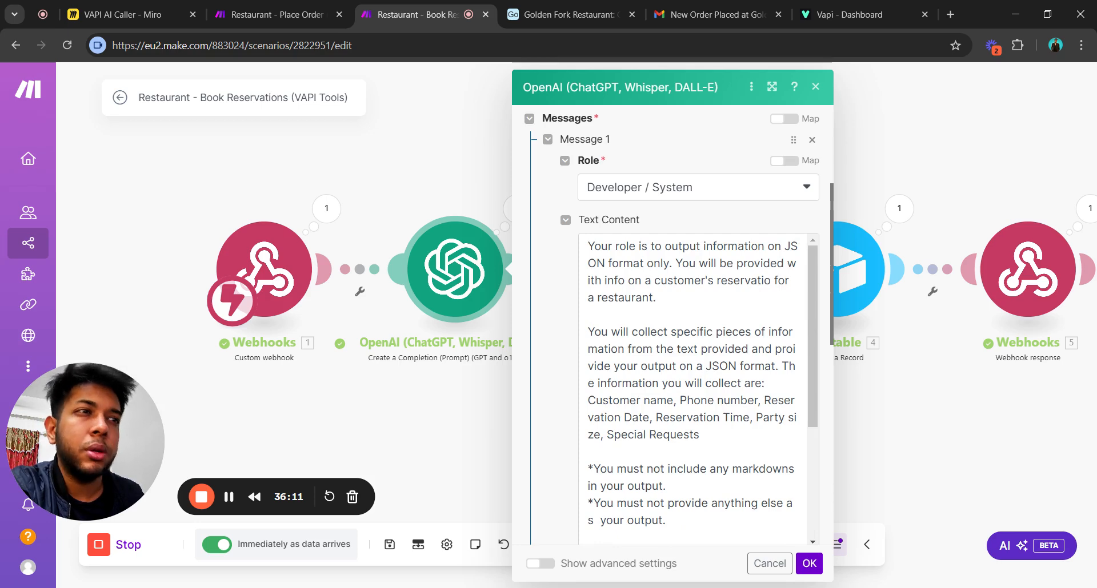
scroll(694, 388, "down", 3)
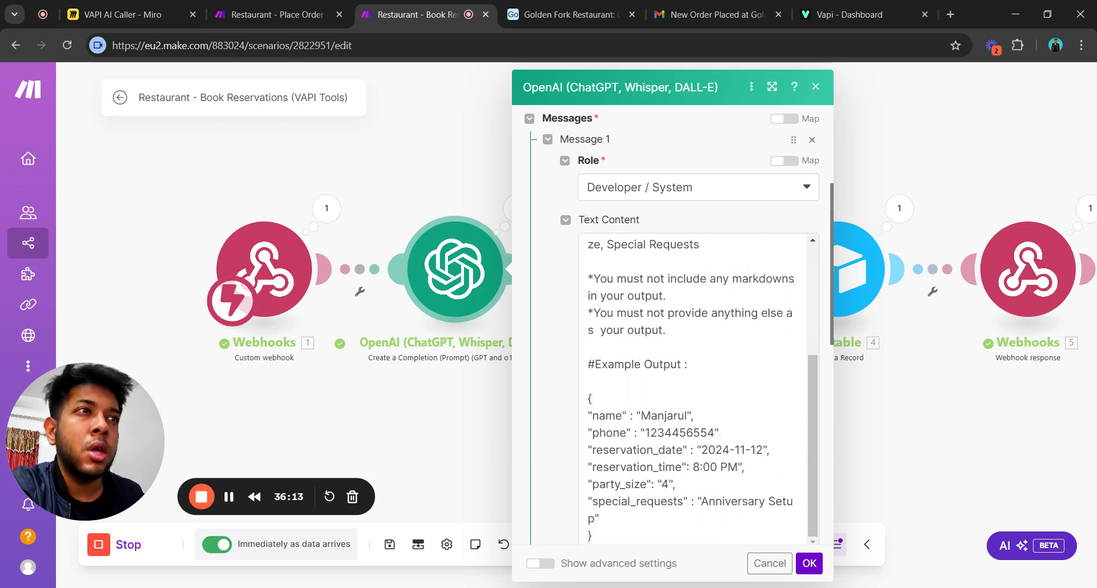
left_click(665, 330)
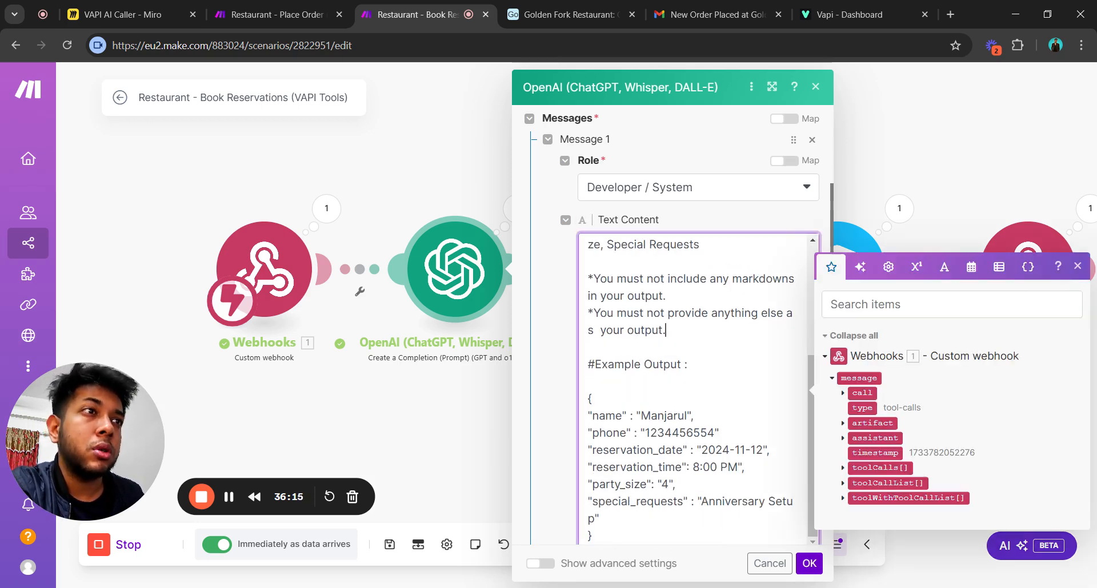
left_click(520, 369)
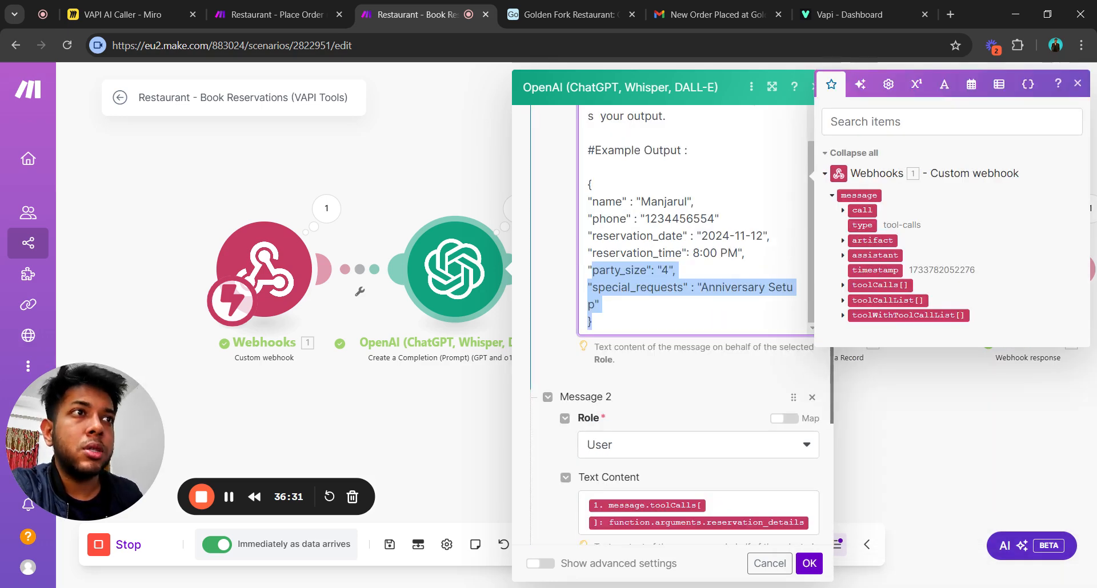
left_click(593, 322)
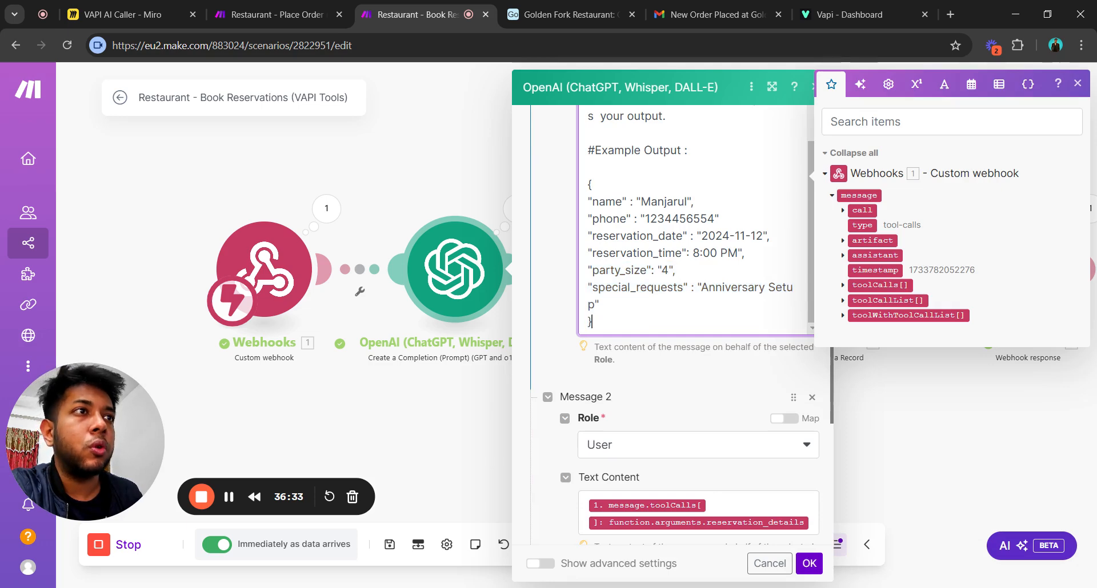
left_click_drag(591, 322, 588, 184)
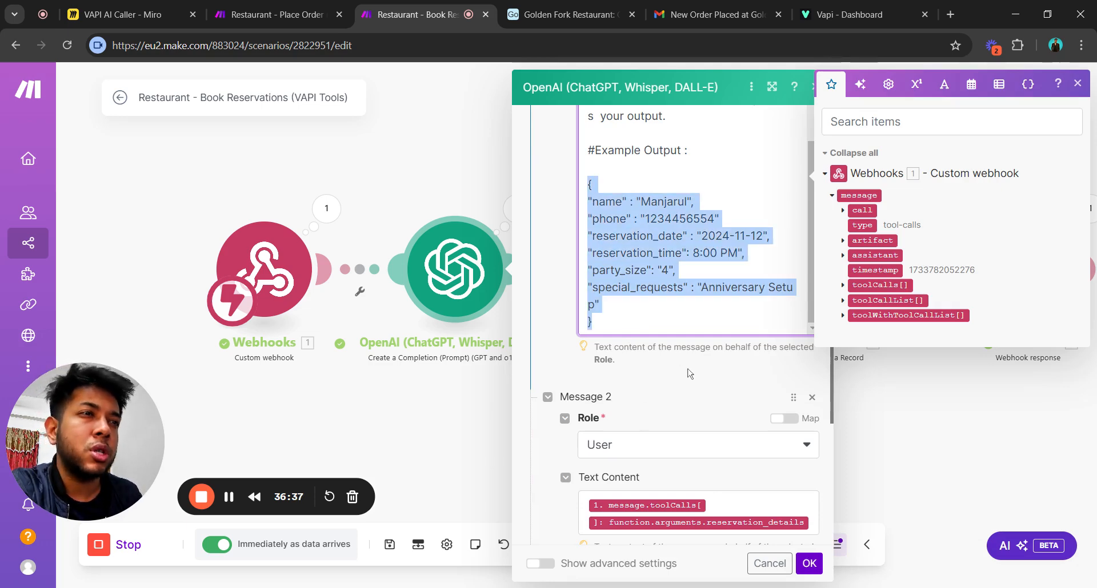
Check the Parse JSON settings and the OpenAI and JSON run outputs holding the parsed reservation fields.
left_click(879, 474)
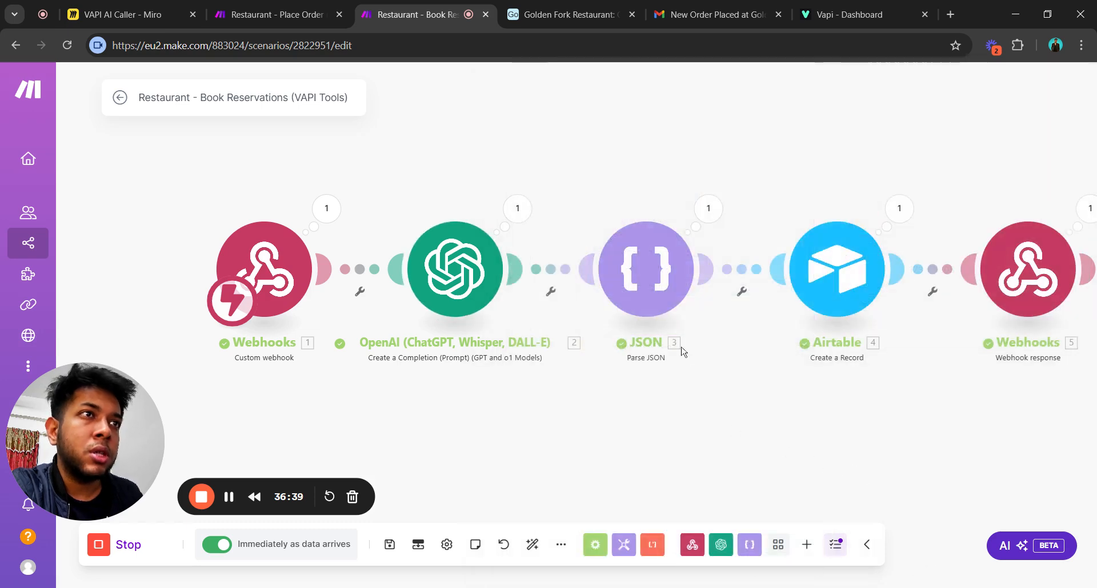
left_click(647, 299)
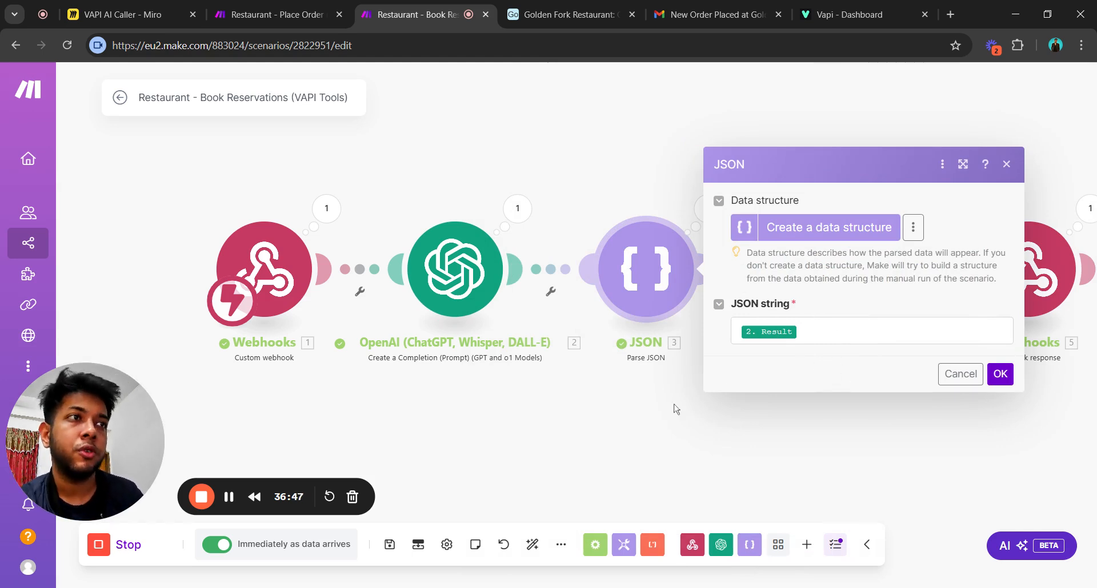
left_click(562, 454)
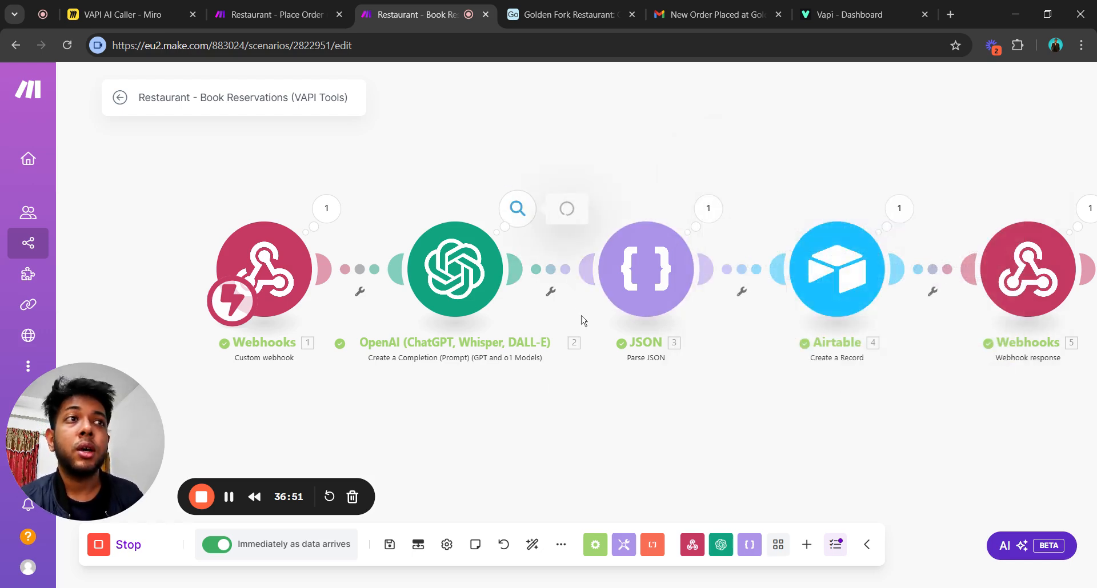
scroll(659, 359, "down", 1)
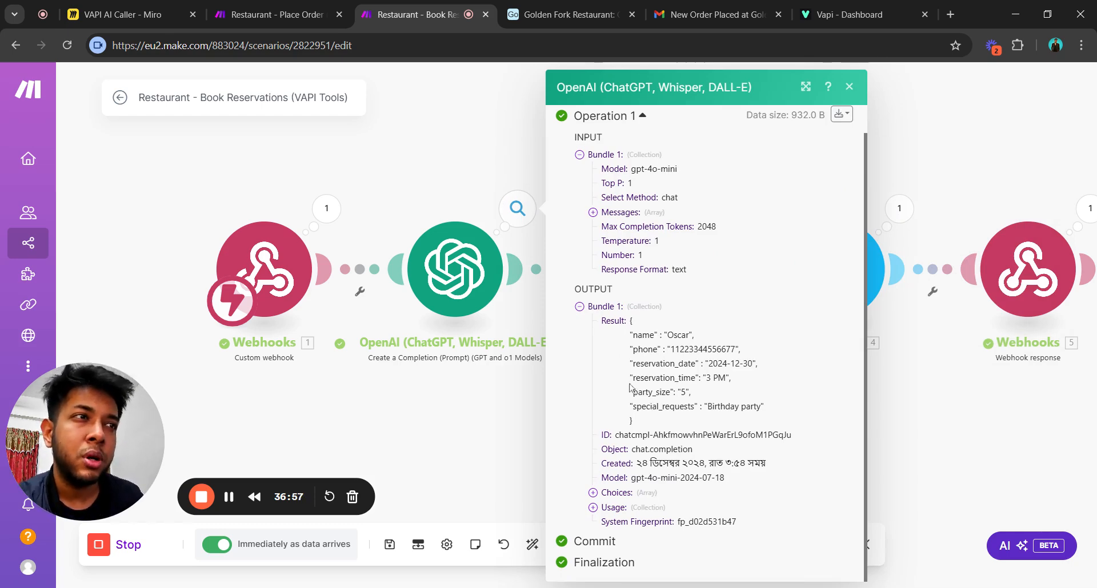
left_click_drag(630, 320, 448, 418)
left_click(450, 417)
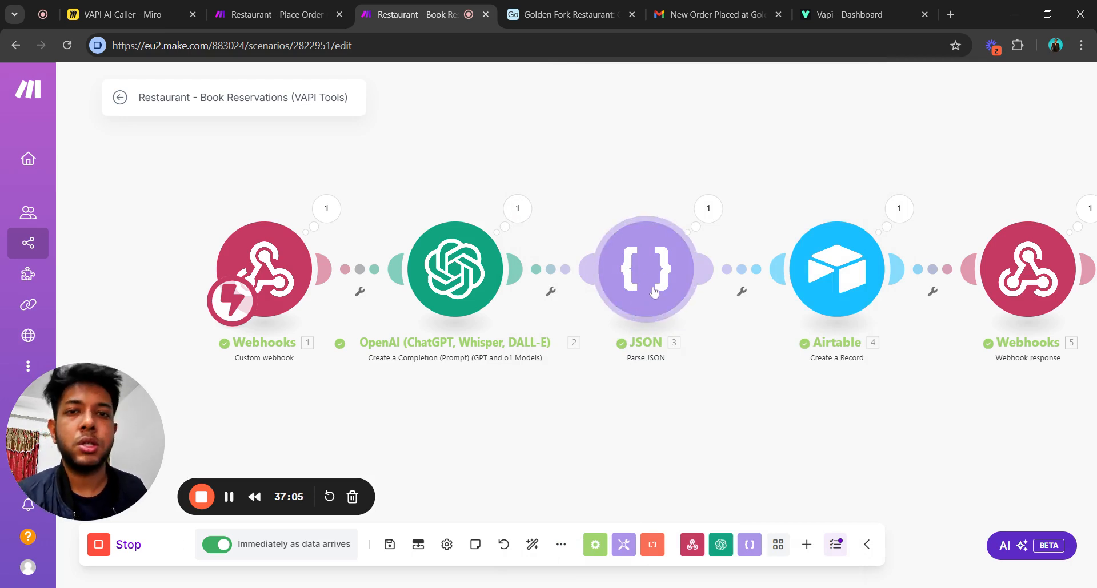
left_click(708, 208)
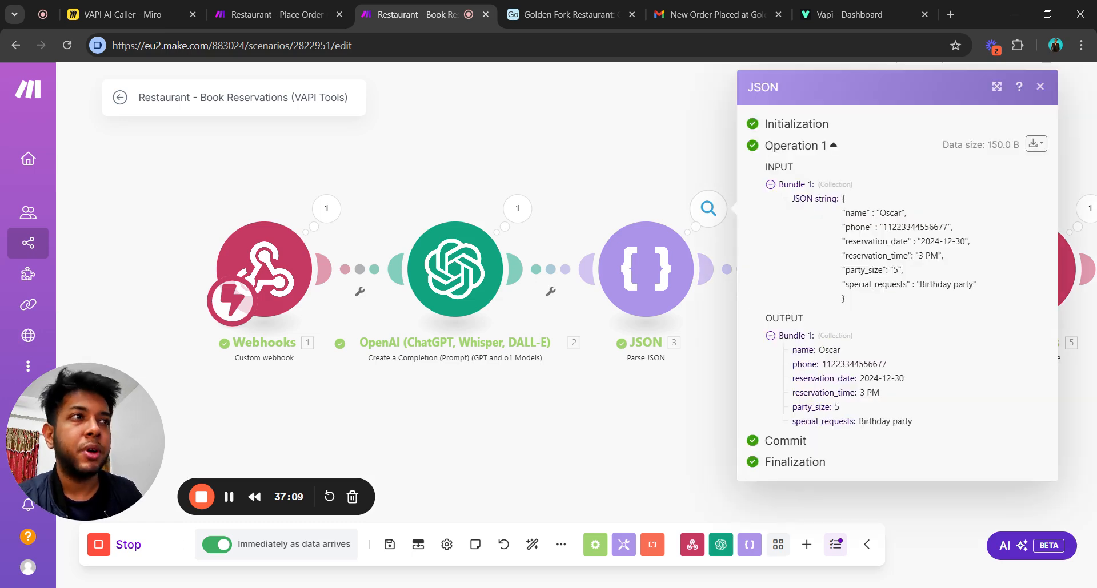
left_click(664, 411)
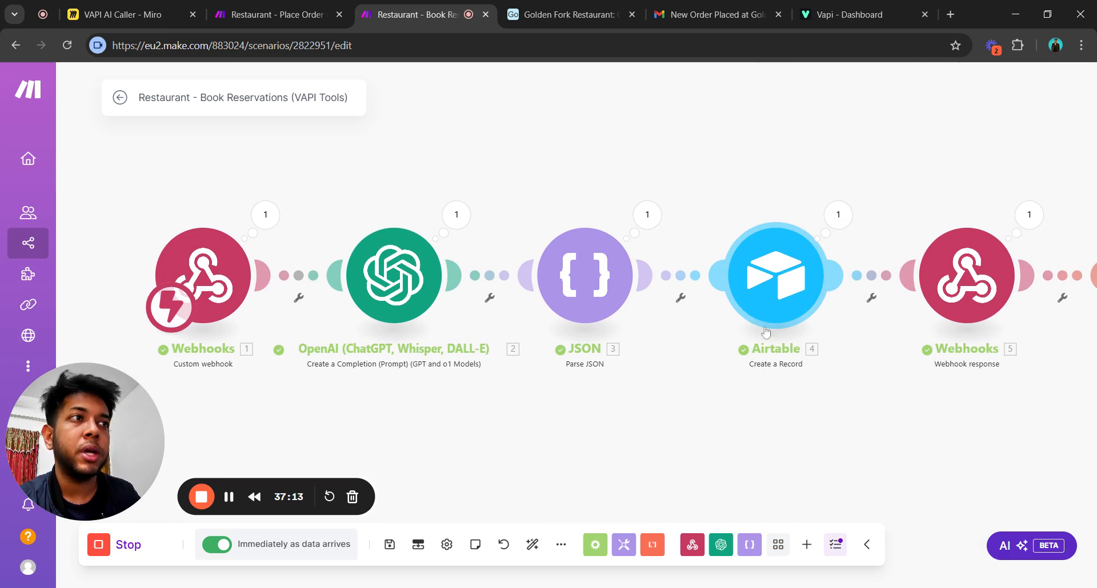
Open the Airtable Create a Record module and review Customer Name and the other Reservations table mappings.
left_click(784, 294)
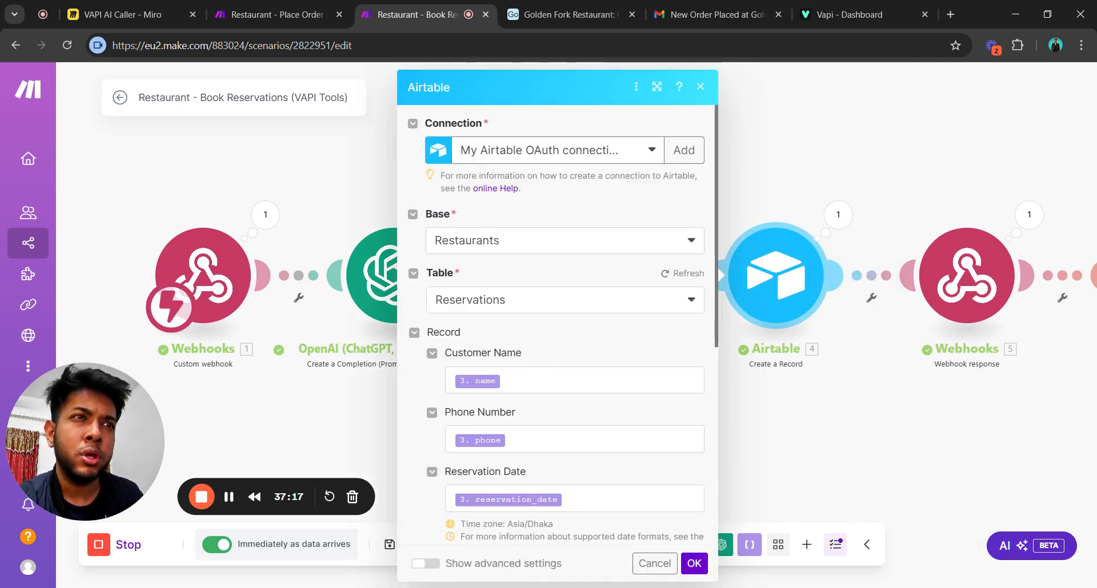
left_click(574, 380)
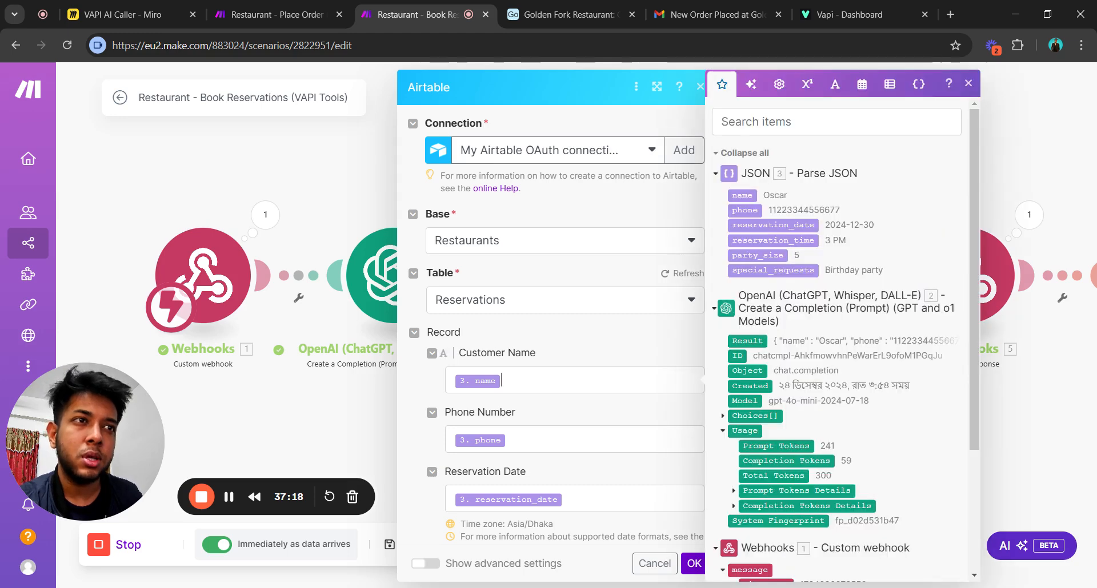
scroll(587, 431, "down", 3)
left_click(586, 425)
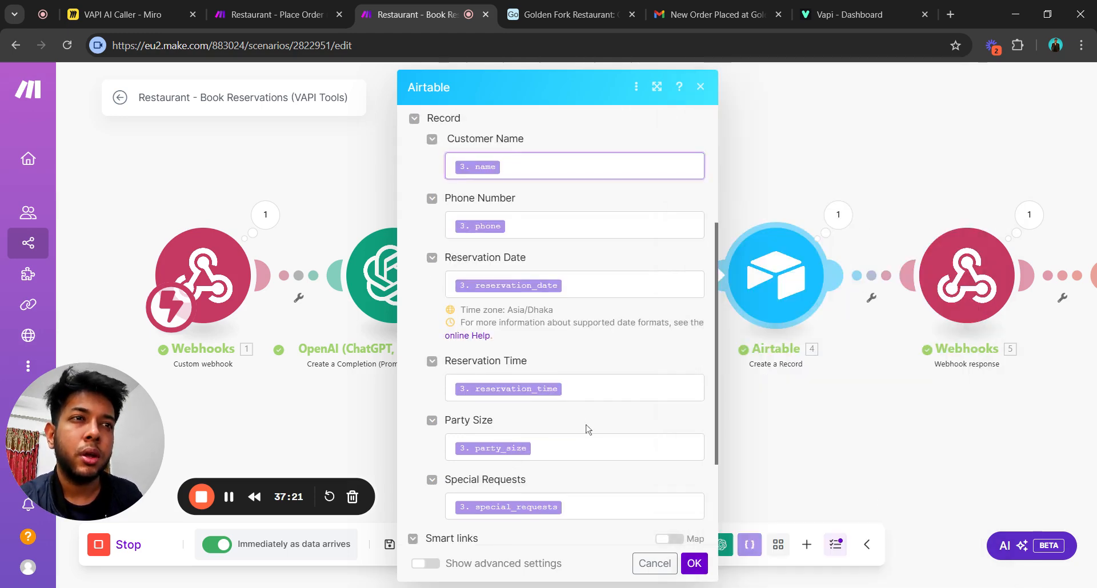
scroll(588, 422, "down", 2)
scroll(590, 424, "up", 6)
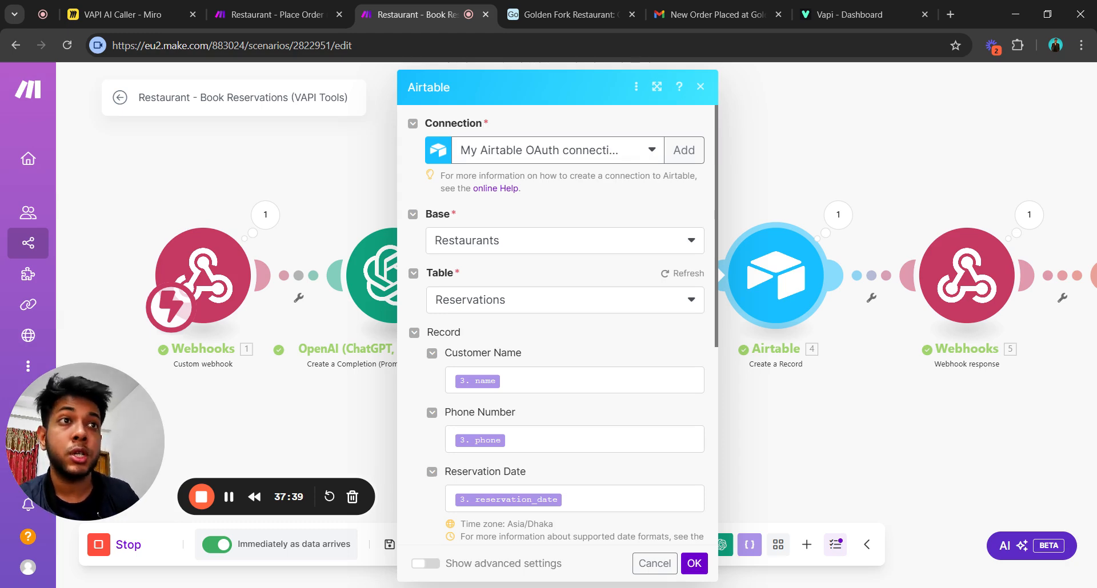
left_click(563, 14)
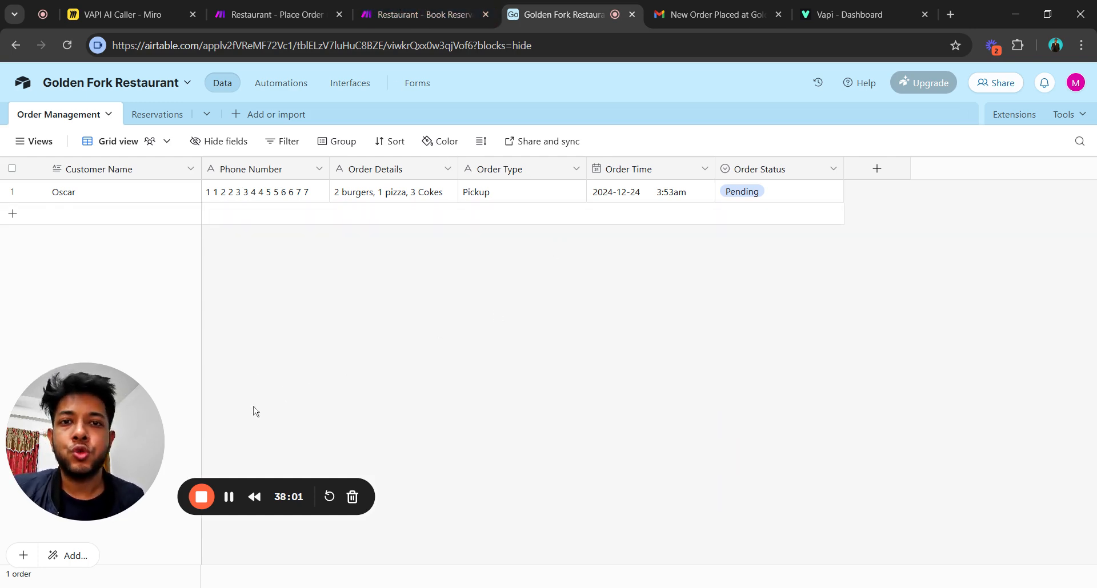
left_click(416, 22)
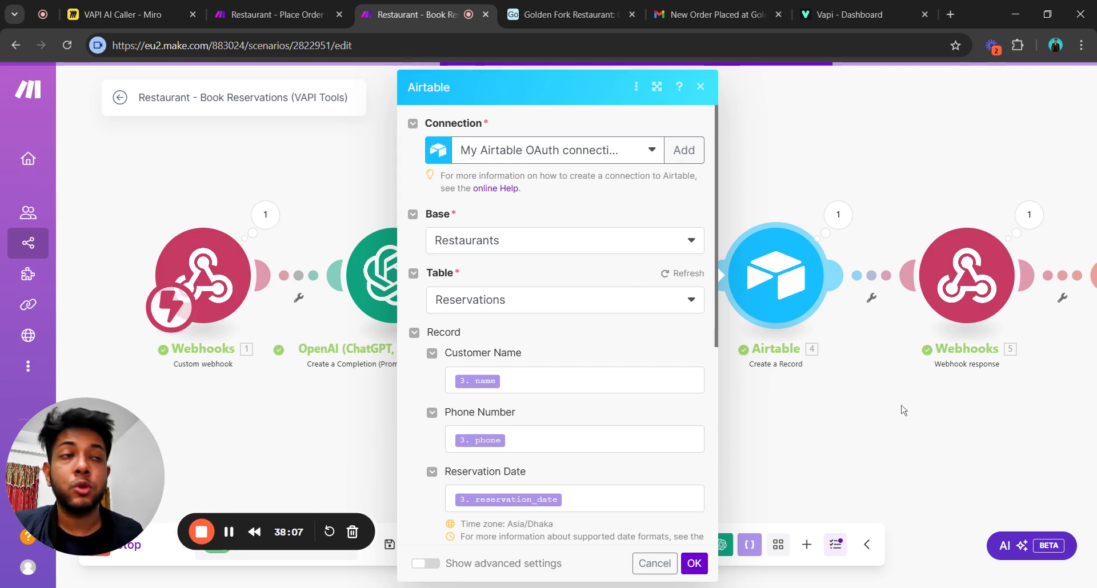
Pan to Gmail at the chain's end and browse the app list for a new module, adding nothing.
left_click_drag(868, 421, 352, 421)
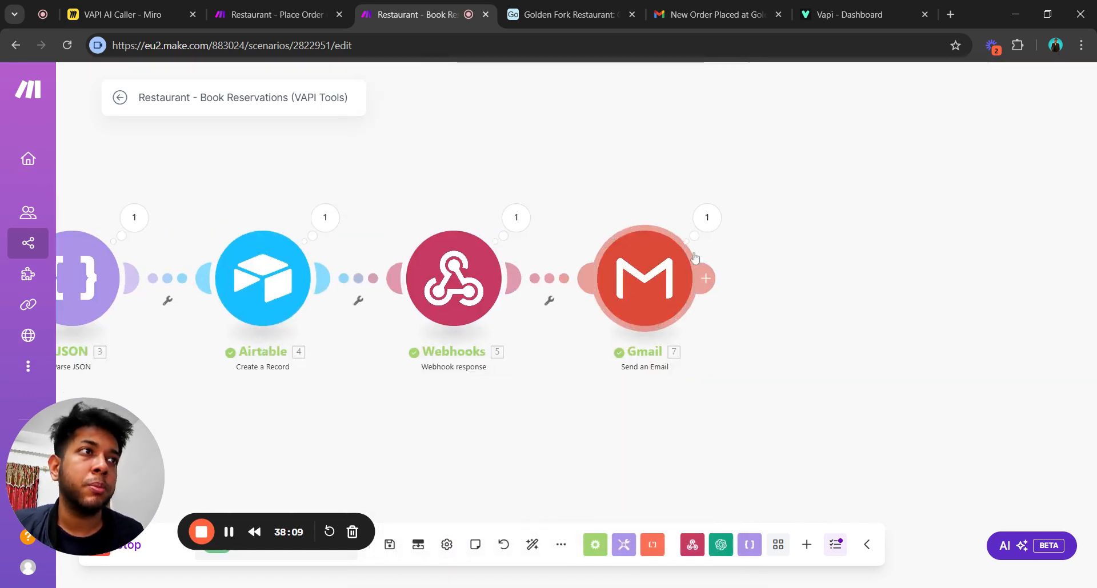
left_click(708, 276)
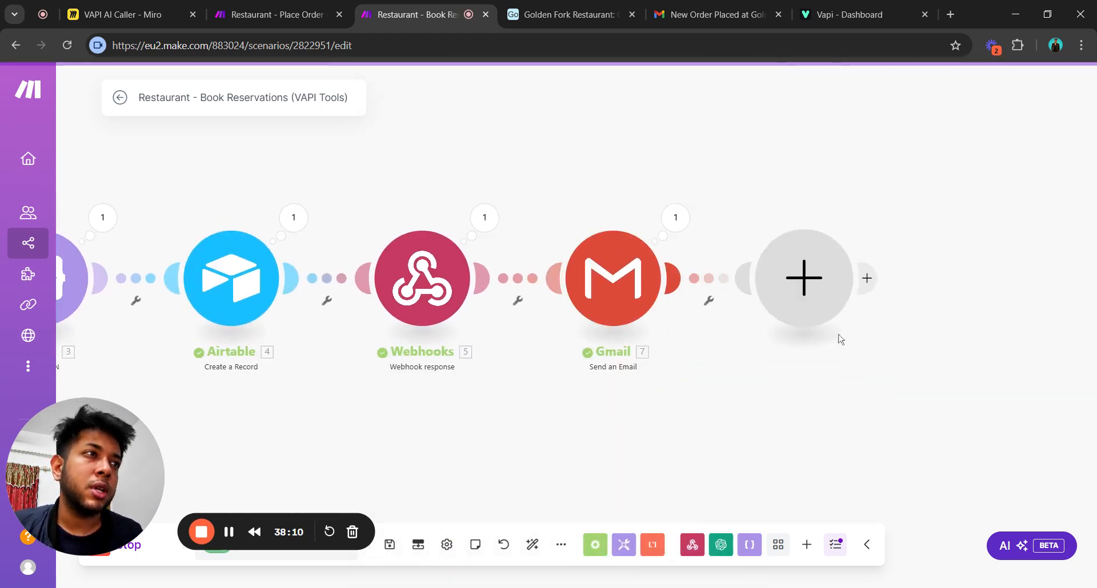
left_click(834, 333)
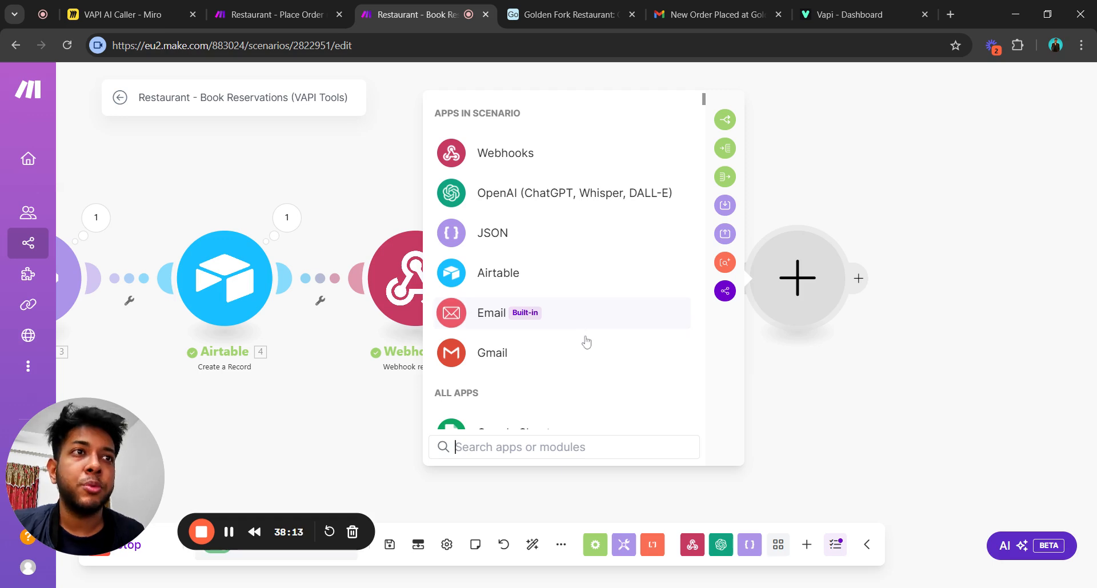
scroll(585, 340, "down", 3)
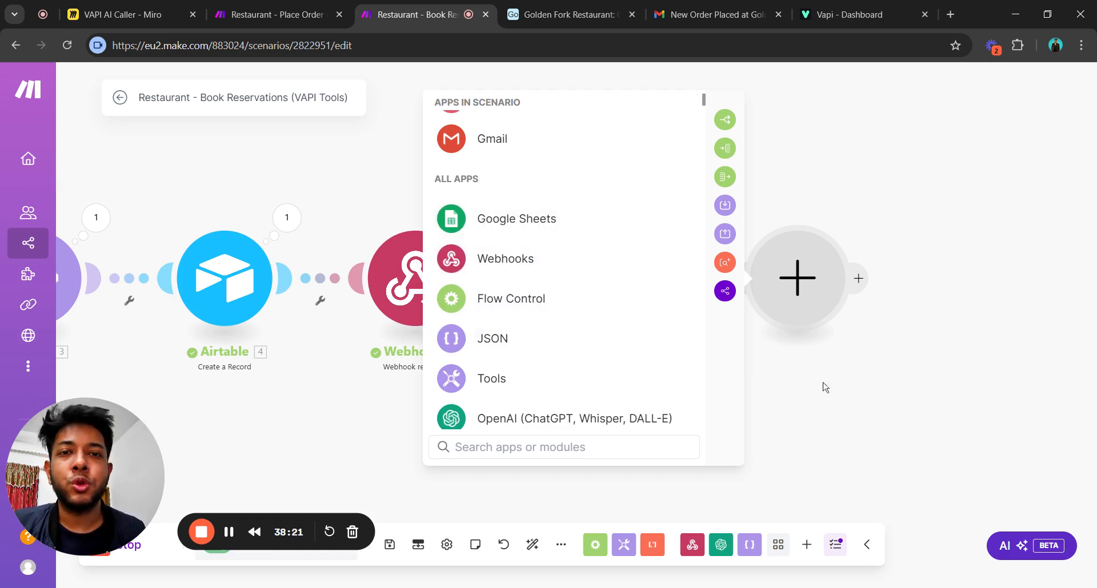
left_click(715, 434)
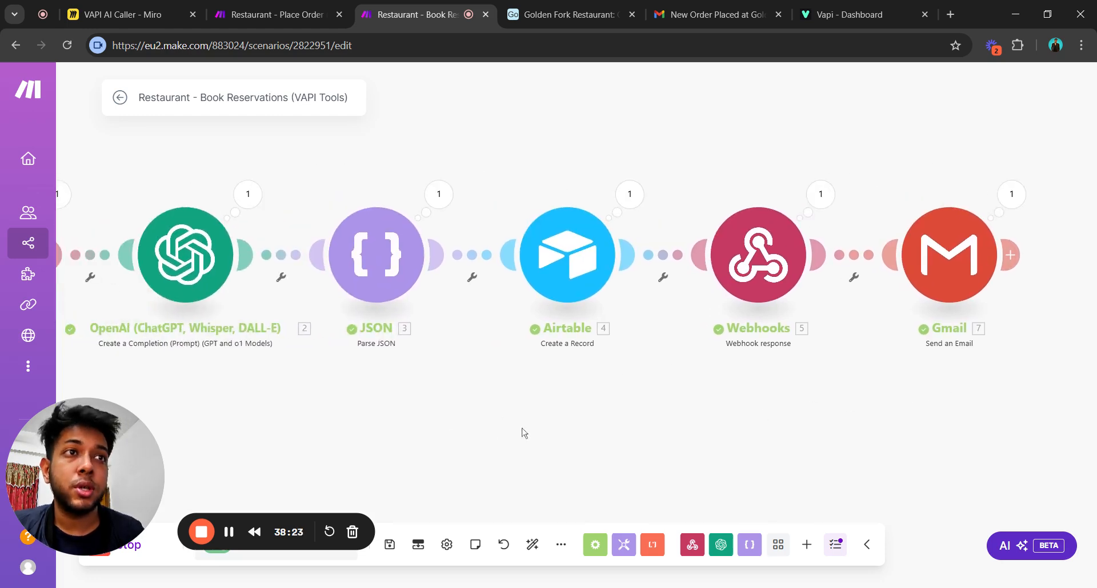
Reopen the Airtable record settings, check the Phone Number mapping, and confirm with OK.
left_click(600, 291)
scroll(690, 297, "down", 8)
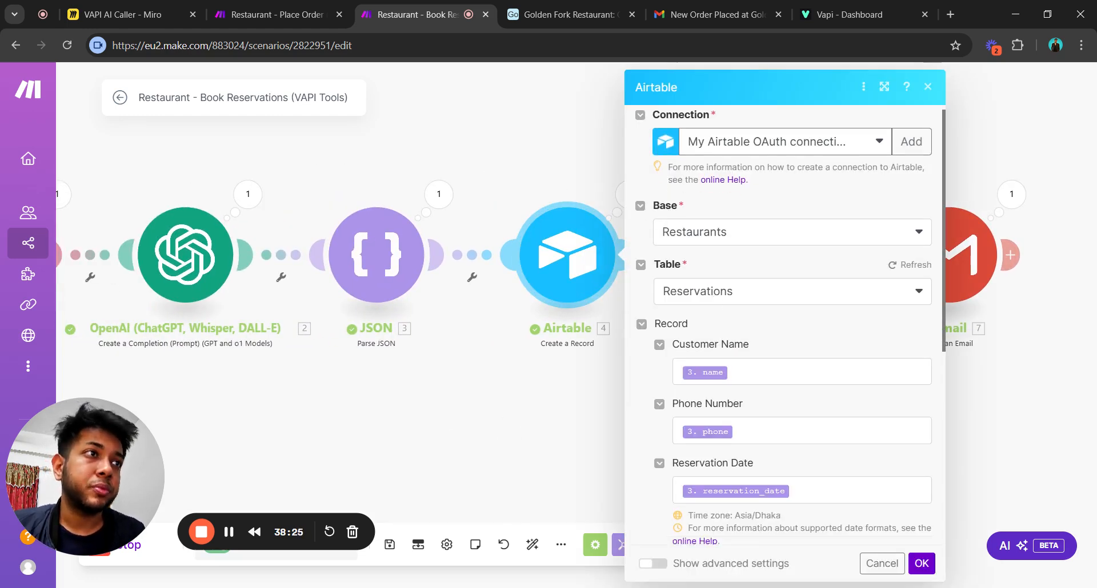
scroll(711, 309, "up", 5)
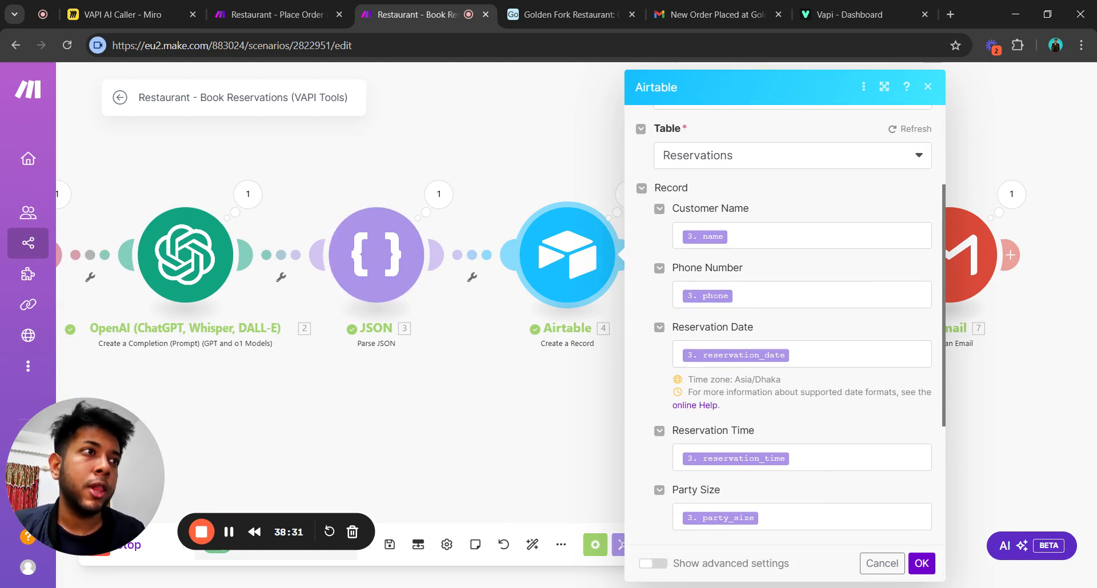
scroll(788, 325, "down", 3)
scroll(789, 325, "up", 3)
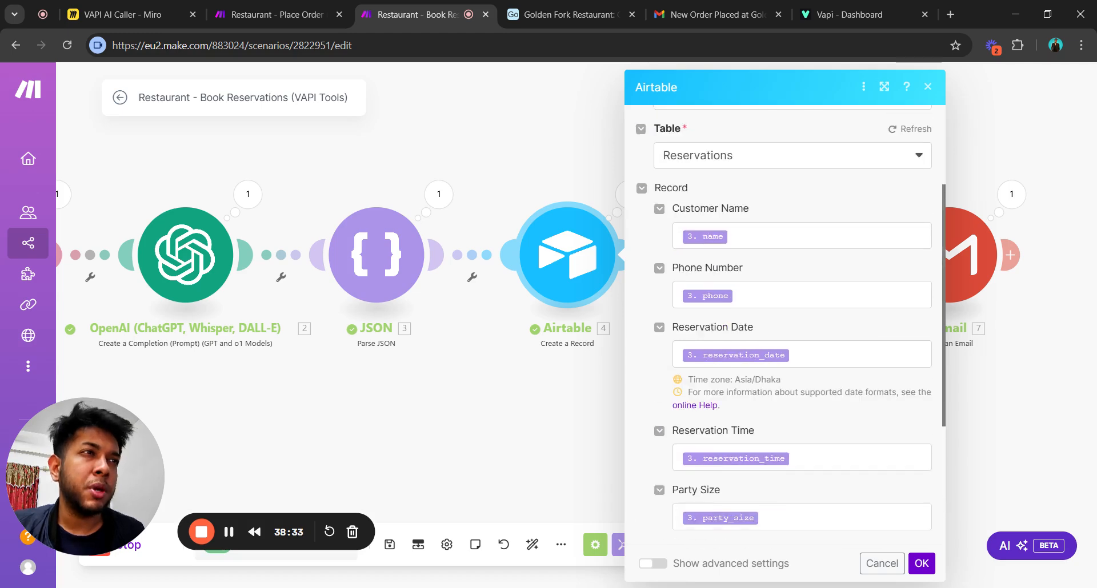
left_click(798, 296)
left_click(818, 328)
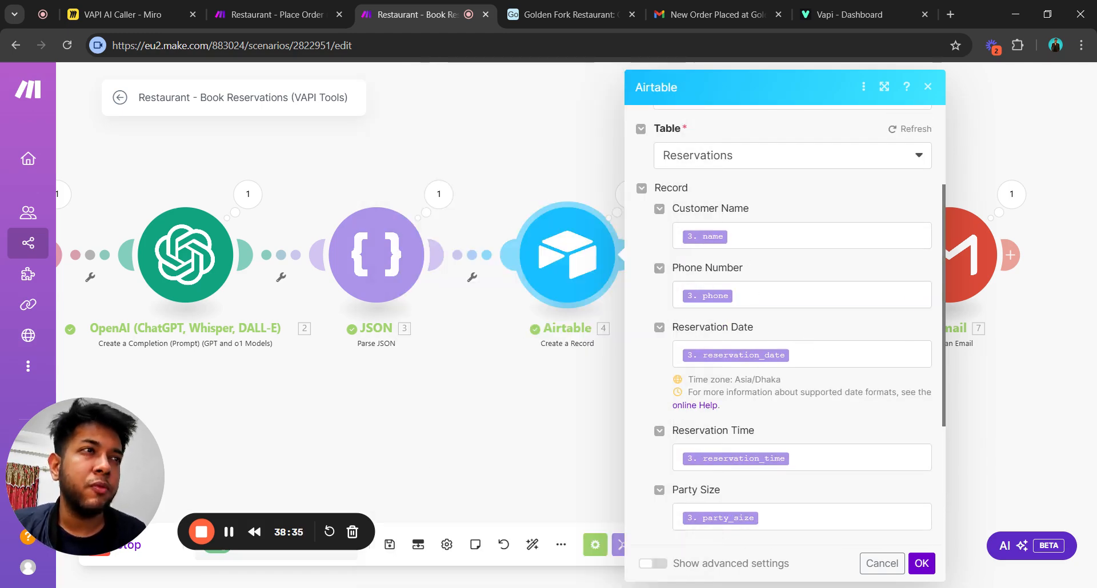
scroll(827, 389, "down", 3)
scroll(827, 389, "up", 5)
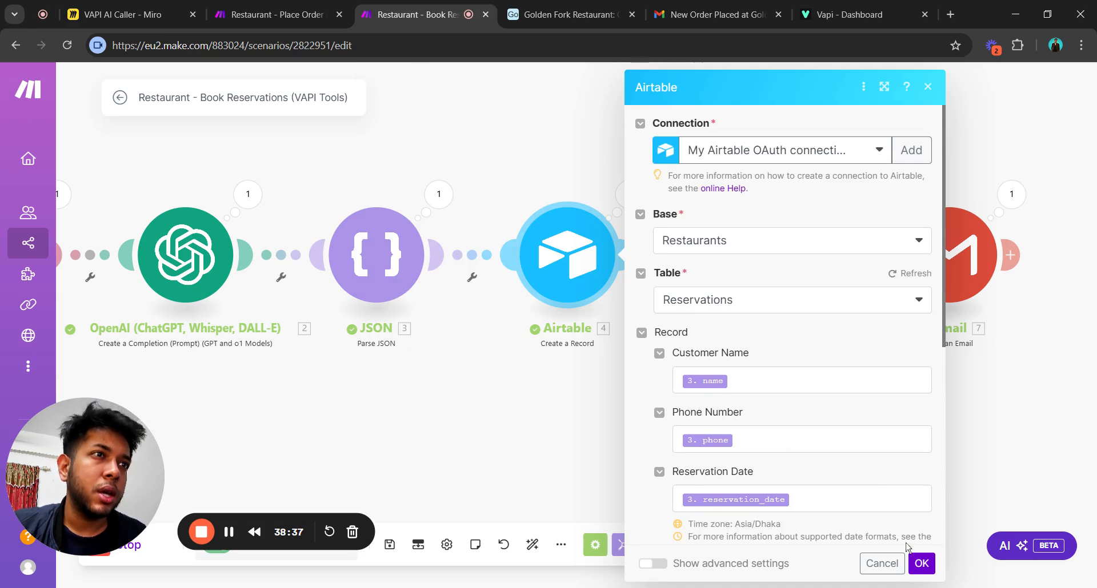
left_click(921, 563)
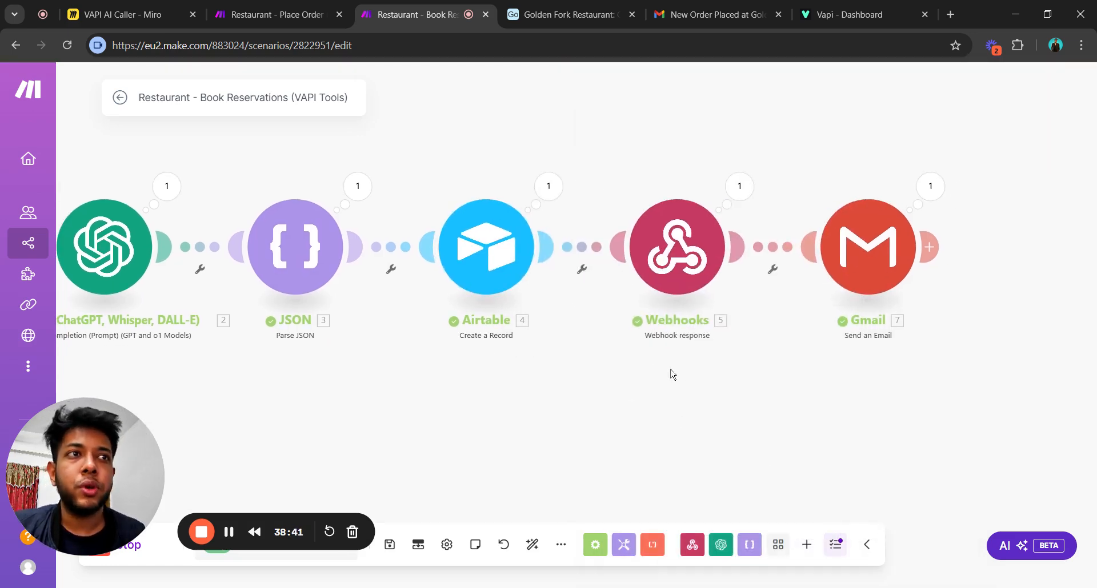
Browse Airtable actions for a new module after Gmail, then cancel without adding one.
left_click(867, 261)
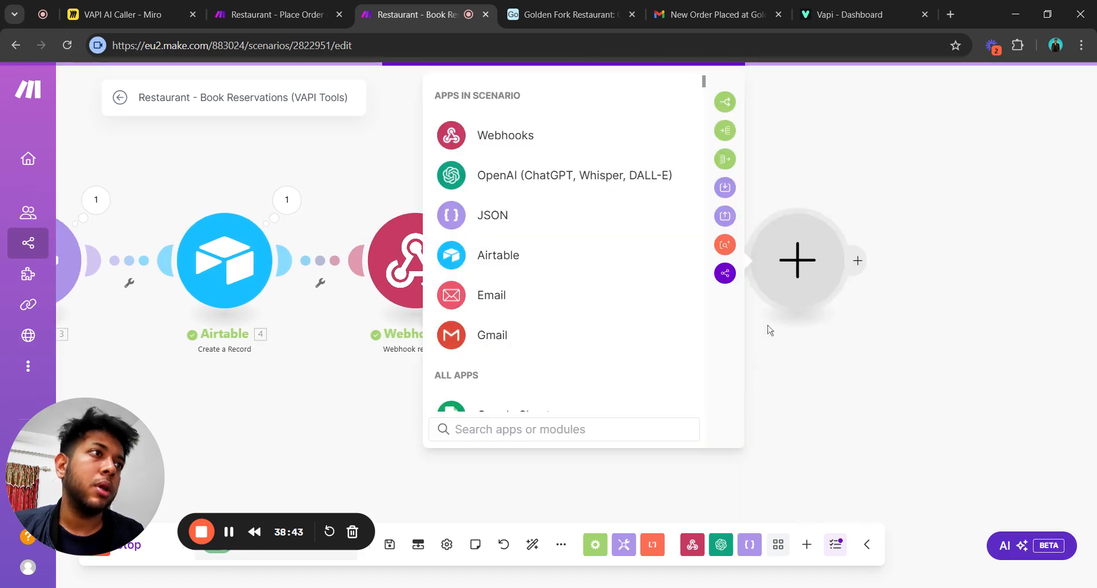
left_click(482, 257)
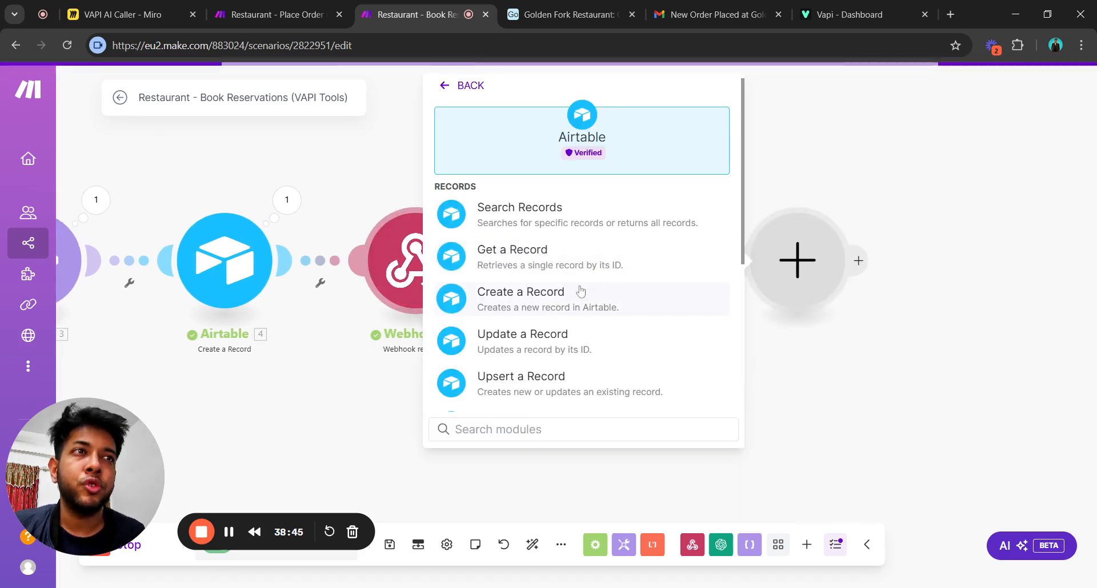
scroll(580, 291, "down", 3)
scroll(567, 290, "up", 3)
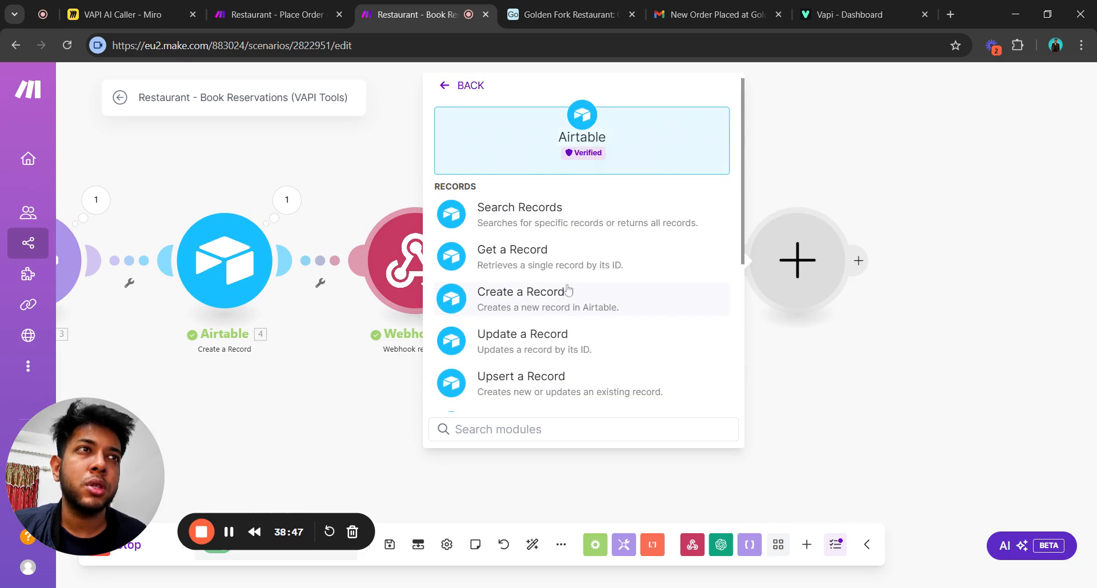
left_click(991, 385)
left_click_drag(714, 393, 888, 357)
Open the Webhook response settings showing status 200 and a body with toolCallId and booking confirmation.
left_click(594, 231)
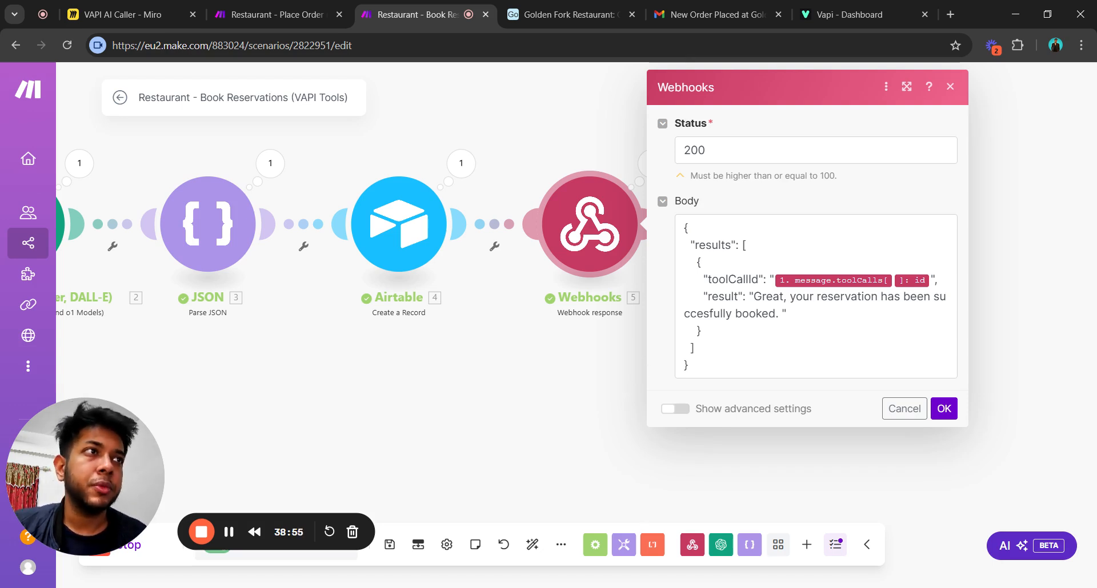
left_click_drag(684, 226, 733, 374)
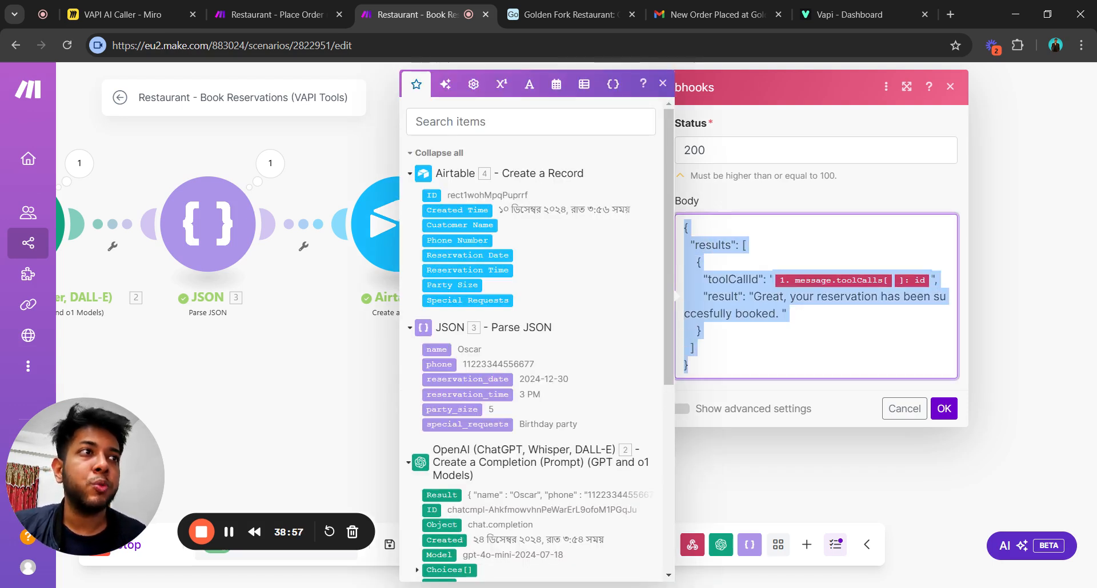
left_click(732, 391)
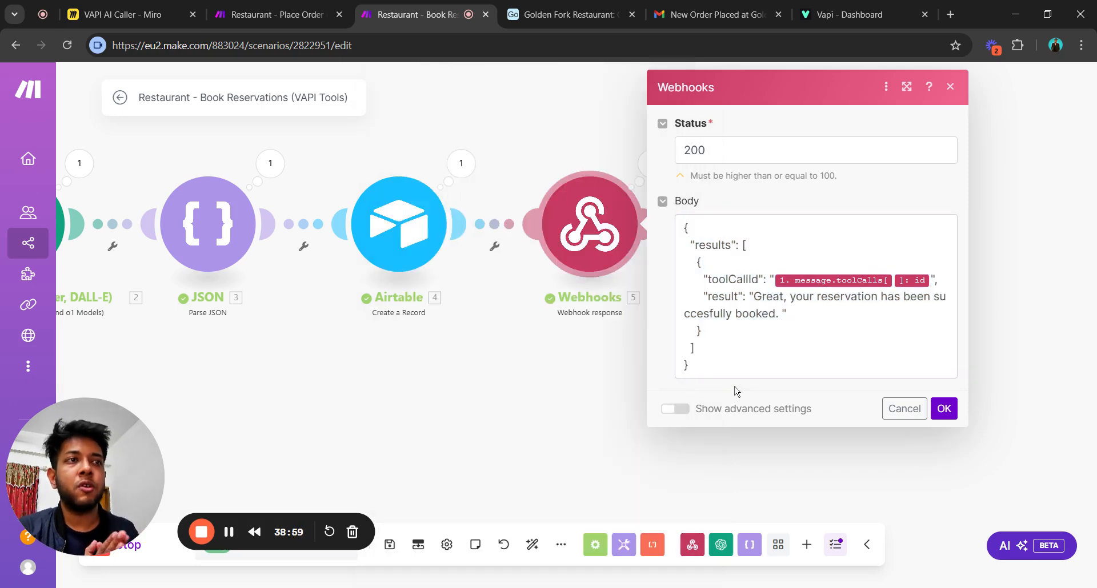
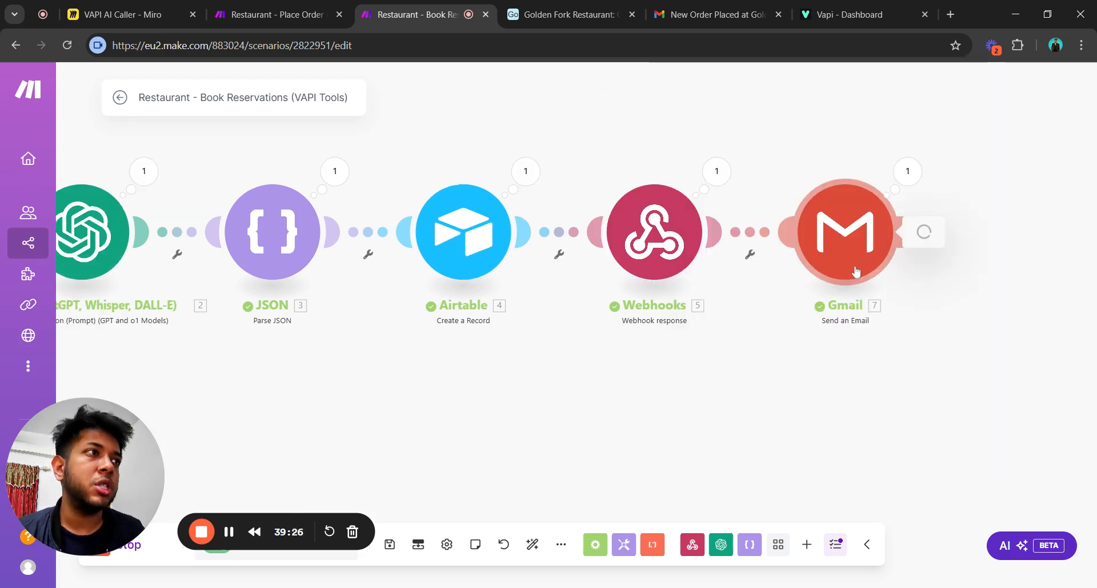
Check the Gmail module's connection and email fields, then view the received 'New Order Placed at Golden Fork Restaurant' email.
left_click(857, 277)
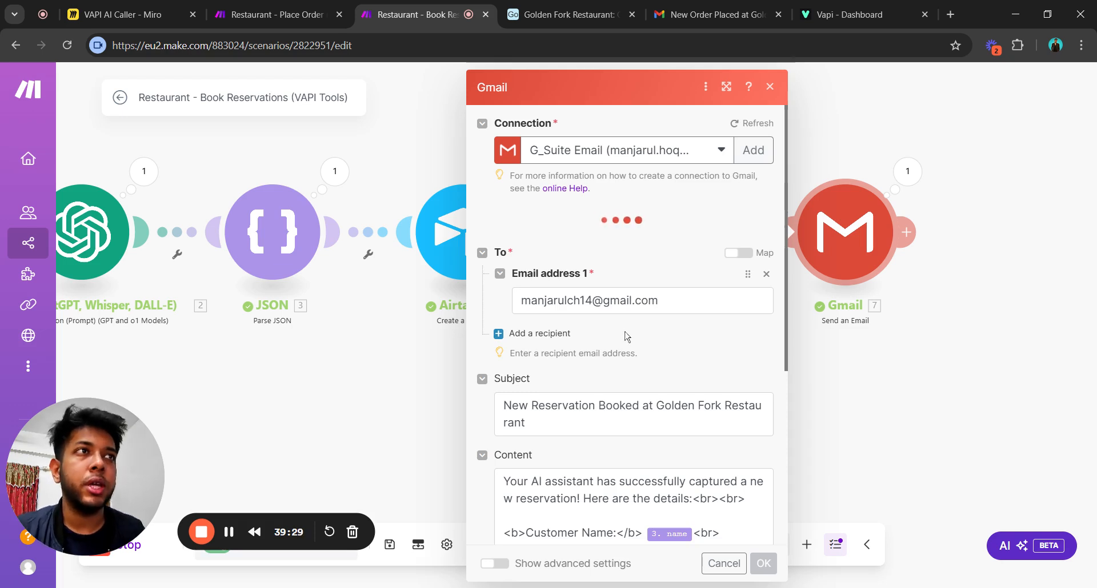
left_click(578, 152)
left_click(759, 184)
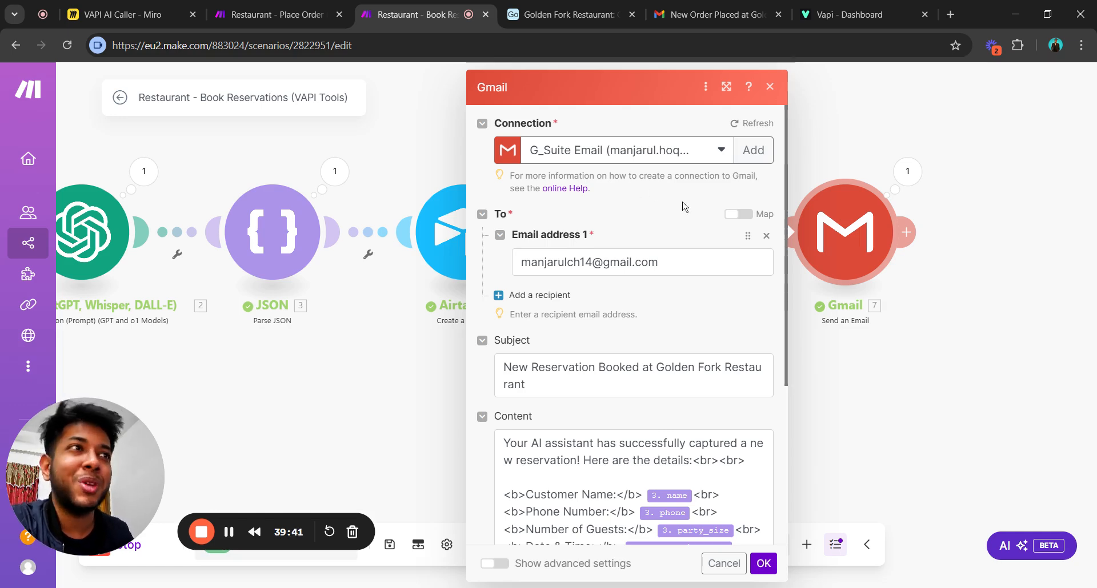
scroll(685, 207, "down", 4)
scroll(686, 208, "up", 4)
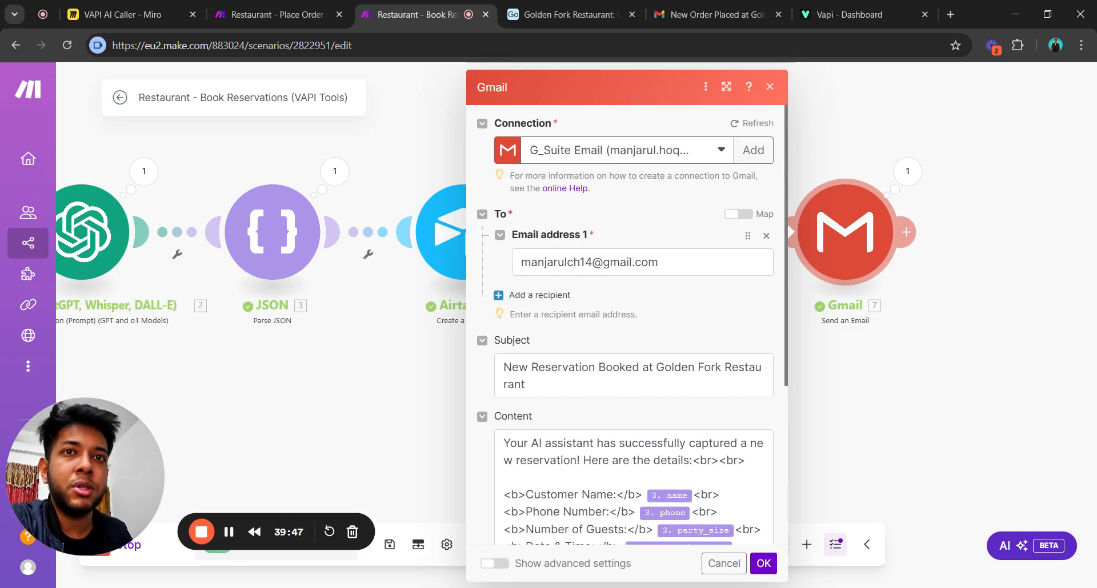
scroll(697, 227, "down", 4)
scroll(695, 227, "up", 4)
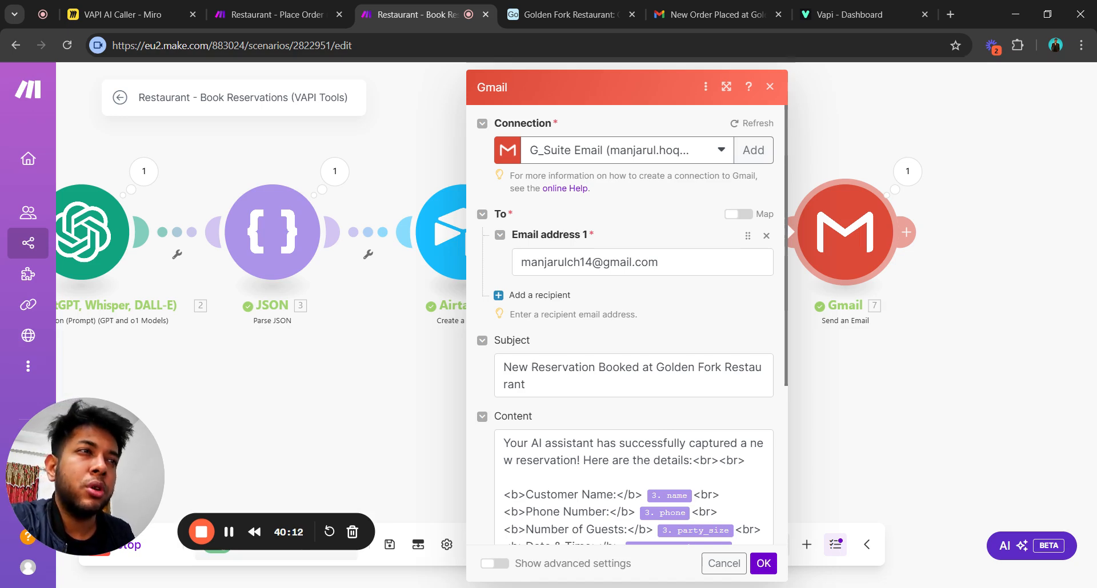
left_click(709, 14)
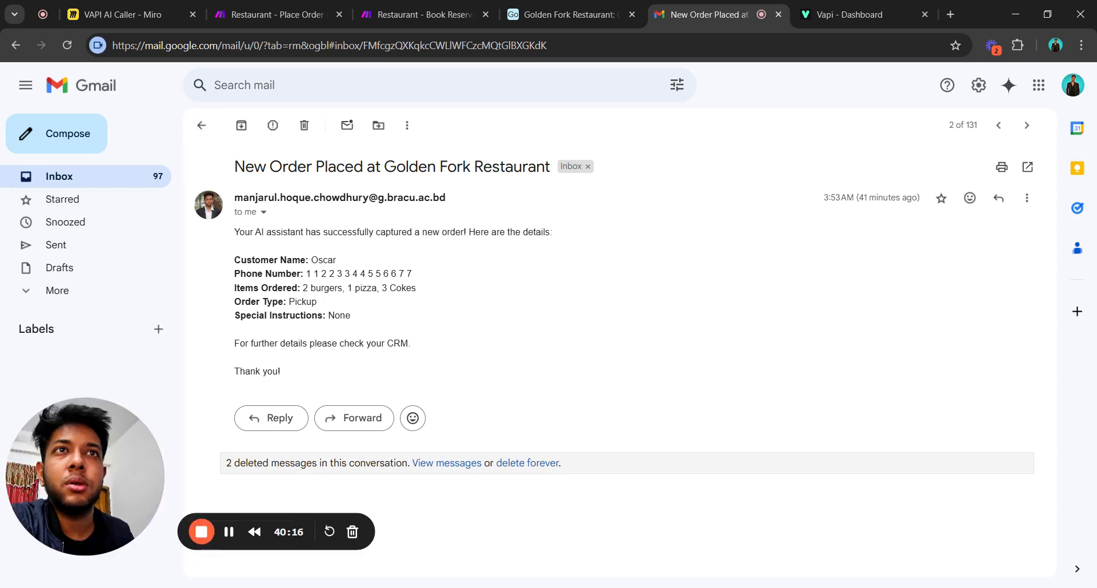
Read the 'New Reservation Booked at Golden Fork Restaurant' email, glance at Airtable, and return to Make.
left_click(201, 126)
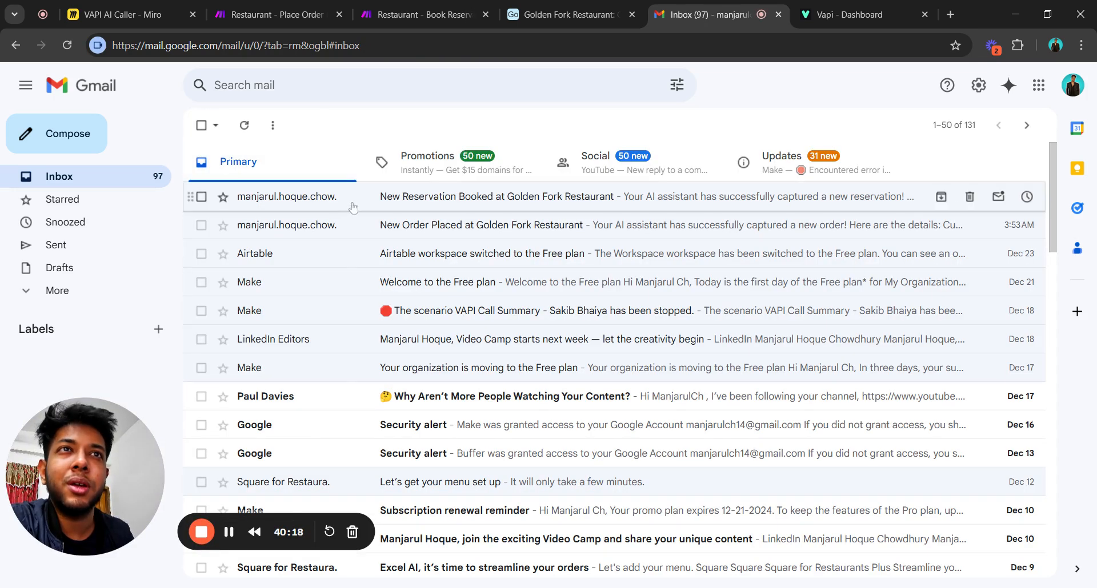
left_click(485, 198)
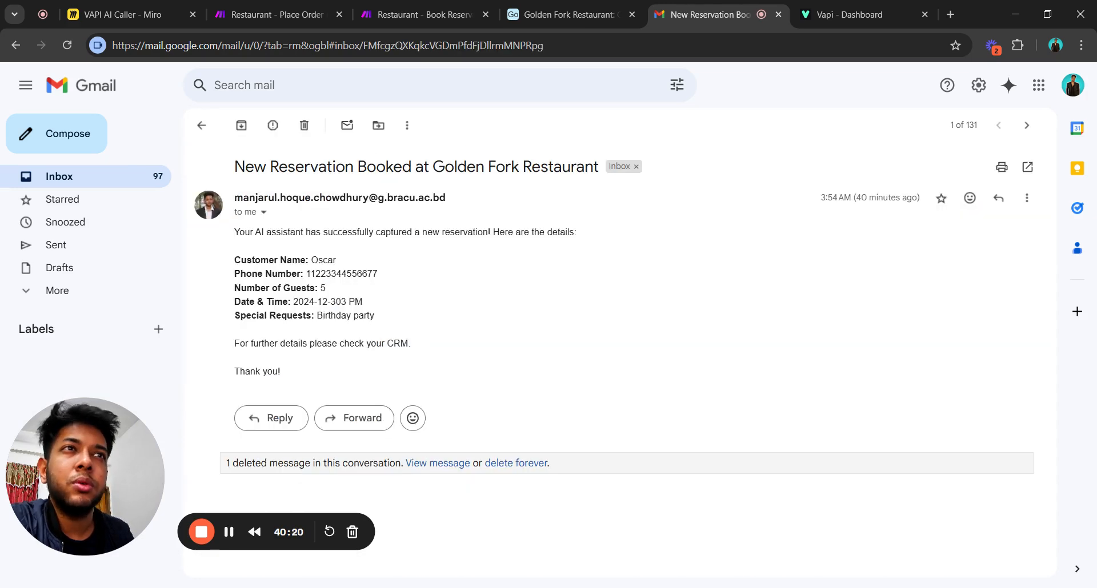
left_click_drag(234, 166, 657, 172)
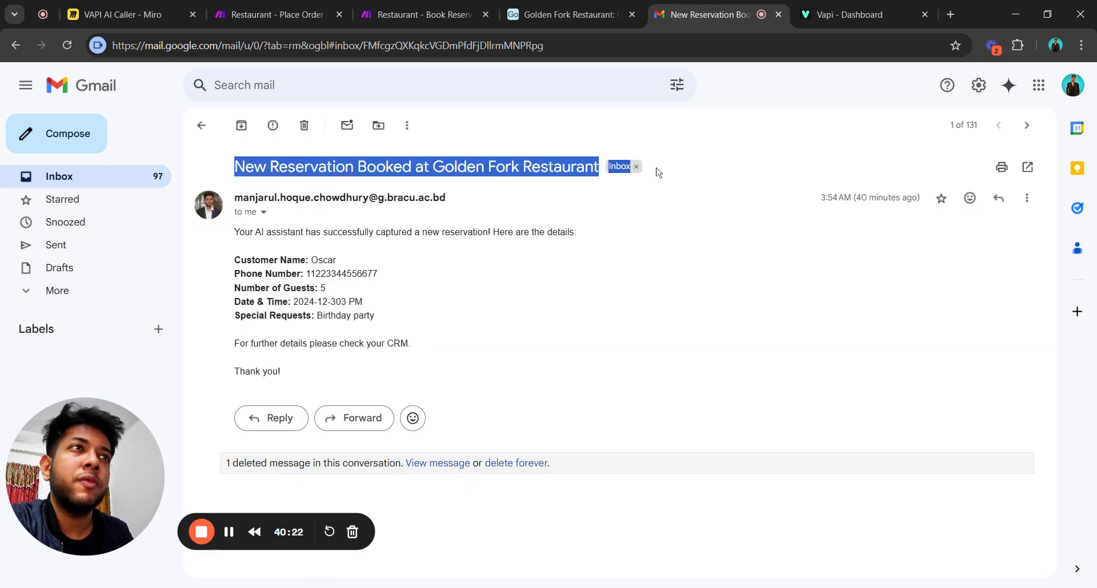
left_click(647, 266)
left_click(569, 14)
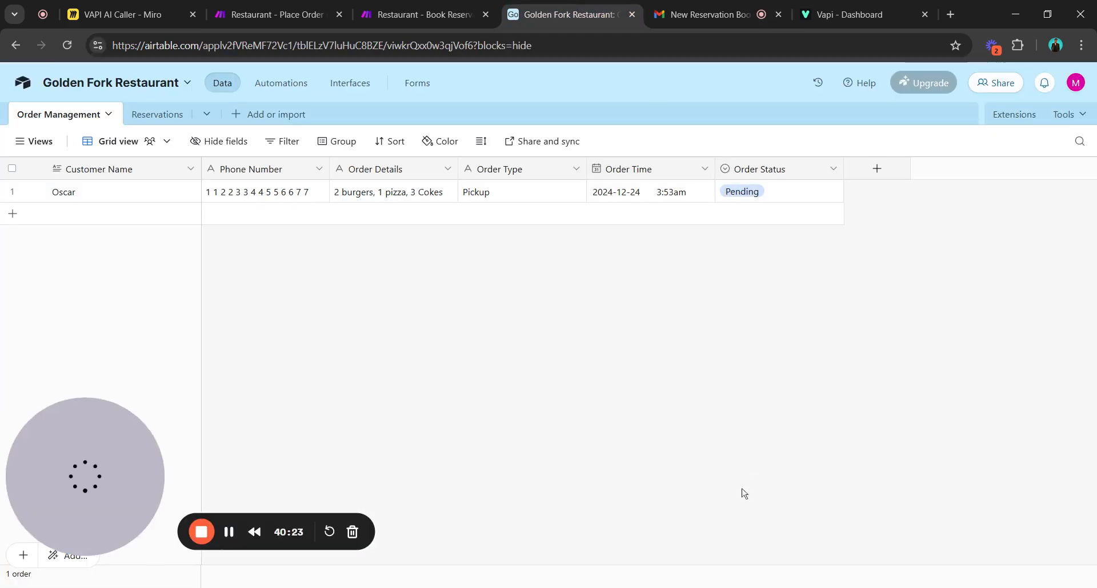
left_click(433, 15)
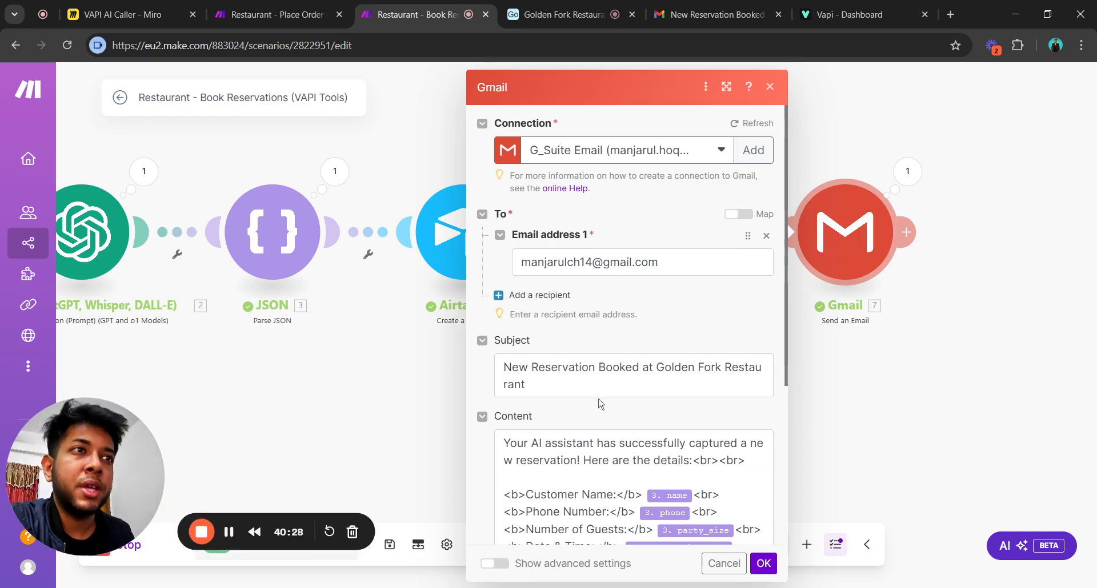
Inspect the body's mapped name, phone, party size, date/time and special-request tokens, then confirm with OK.
scroll(597, 406, "down", 4)
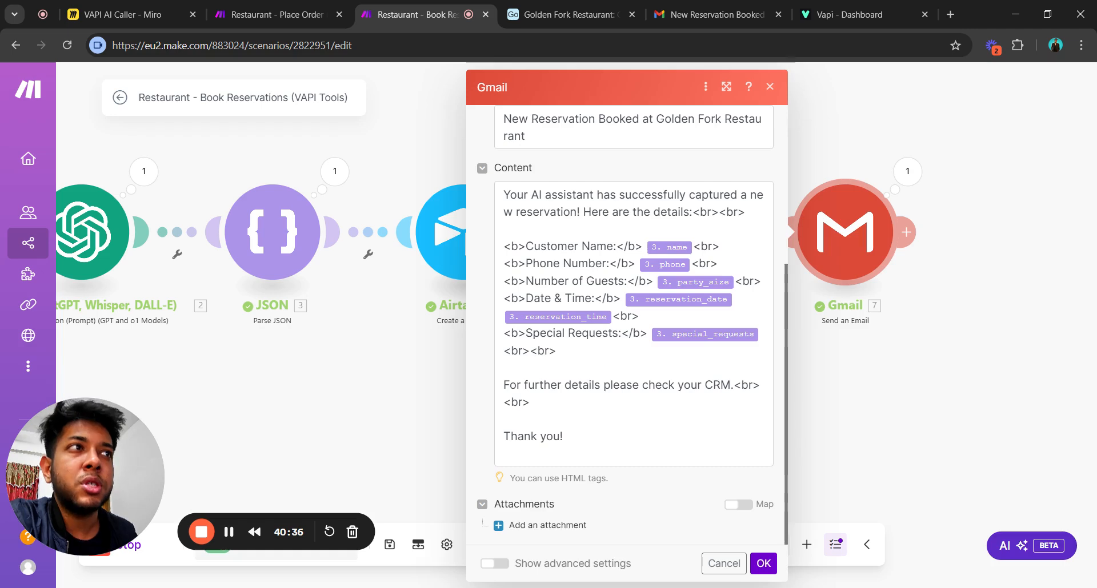
left_click_drag(746, 212, 707, 212)
left_click(697, 211)
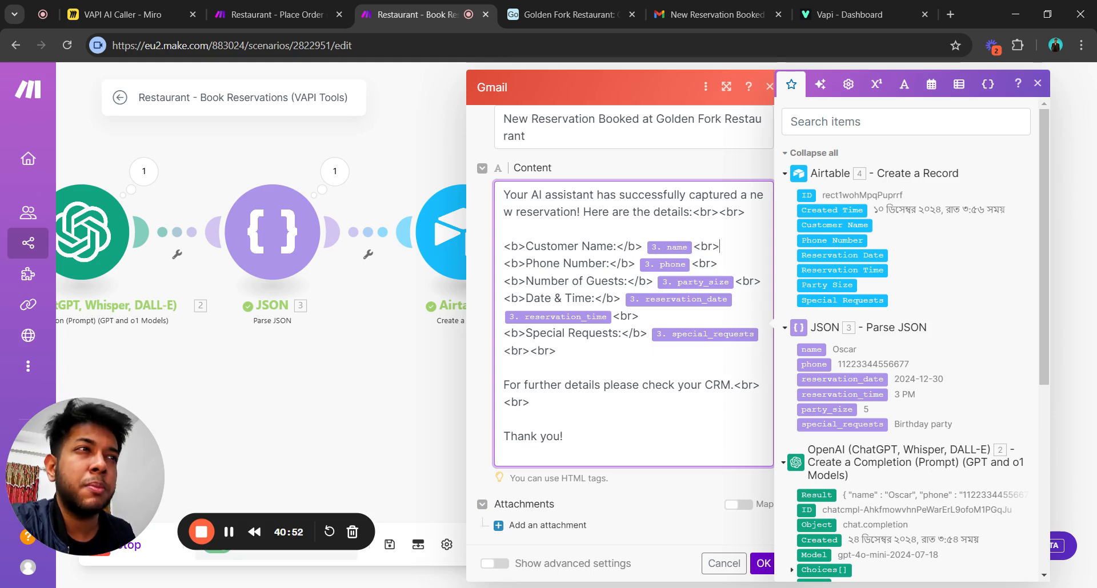
left_click_drag(720, 246, 700, 246)
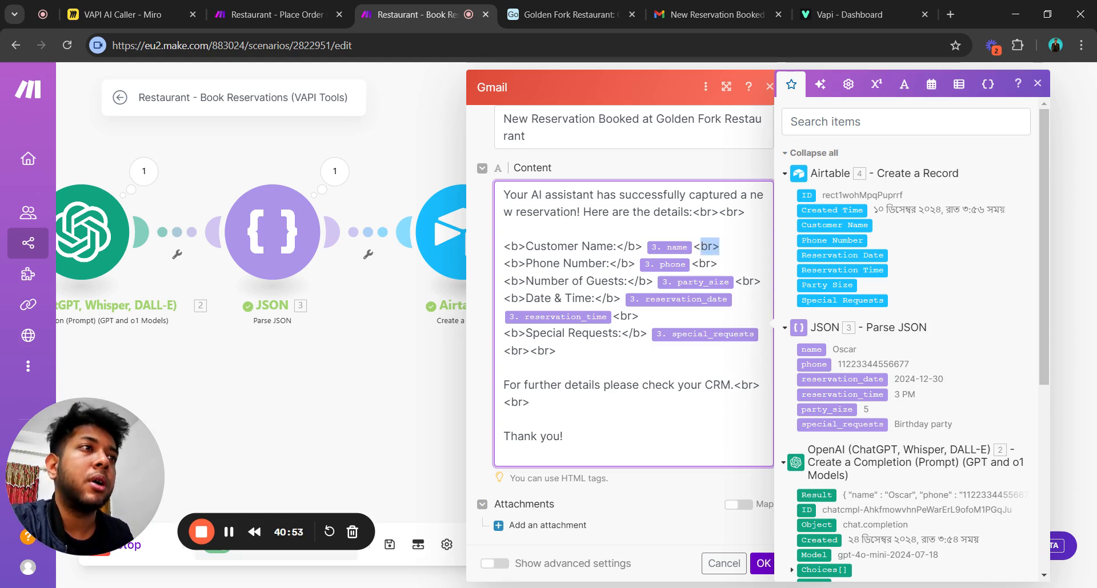
left_click(656, 503)
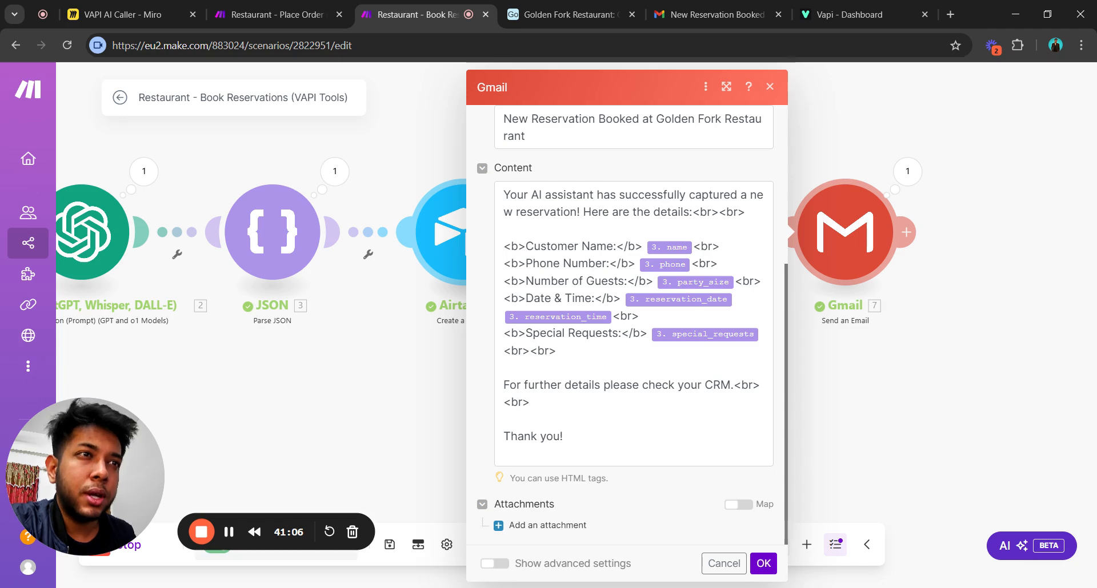
left_click(763, 564)
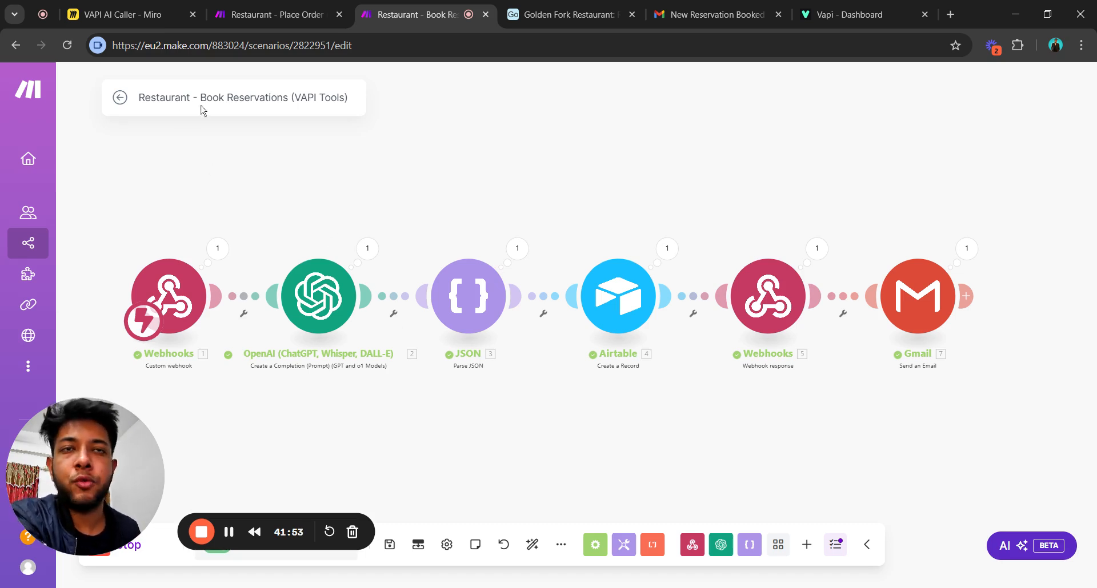
left_click_drag(380, 176, 391, 174)
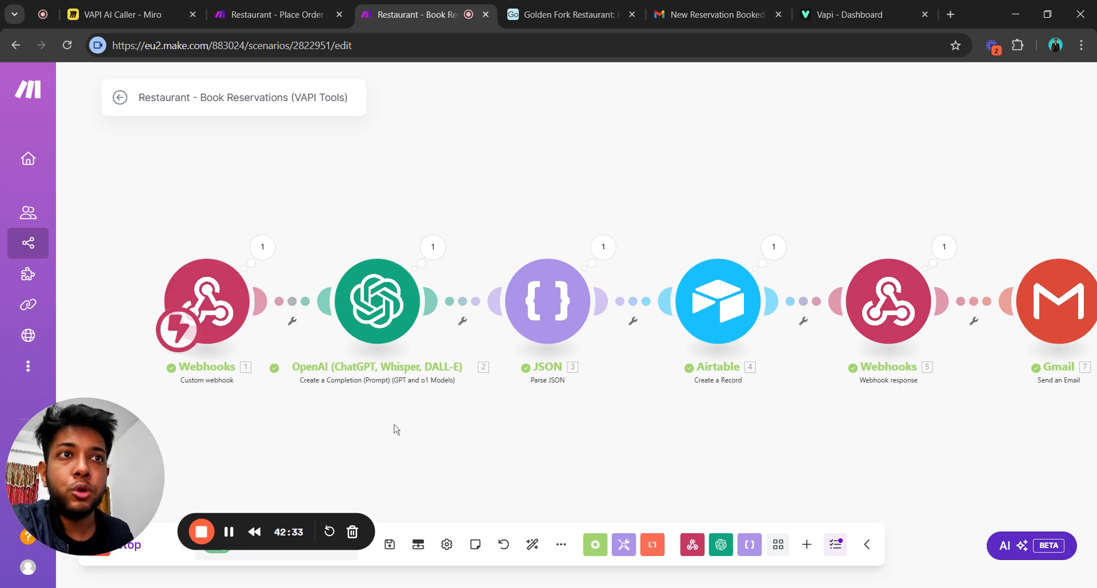
left_click_drag(382, 422, 350, 410)
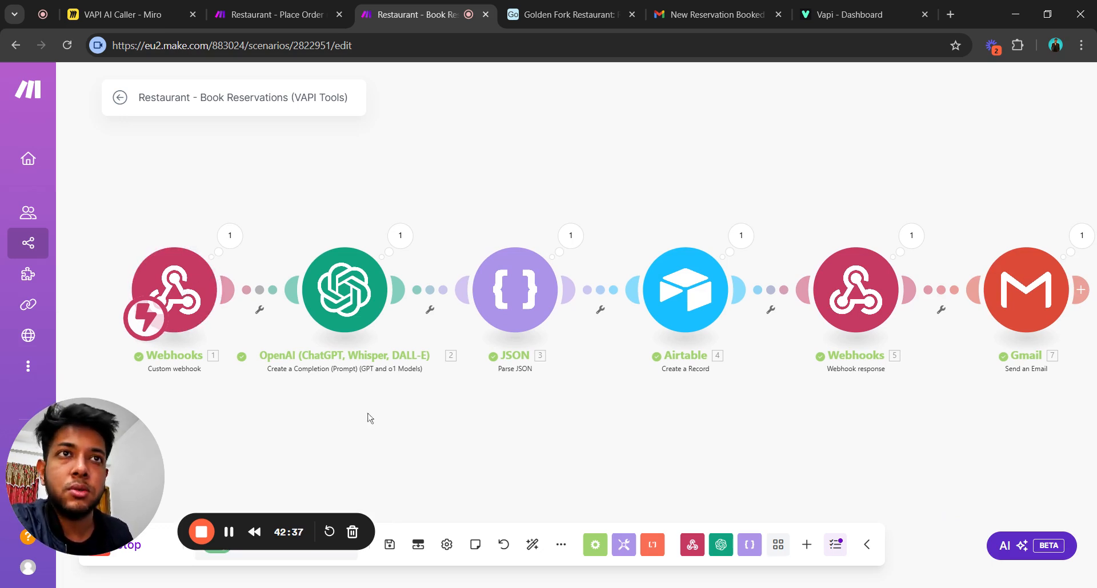
left_click_drag(367, 418, 369, 409)
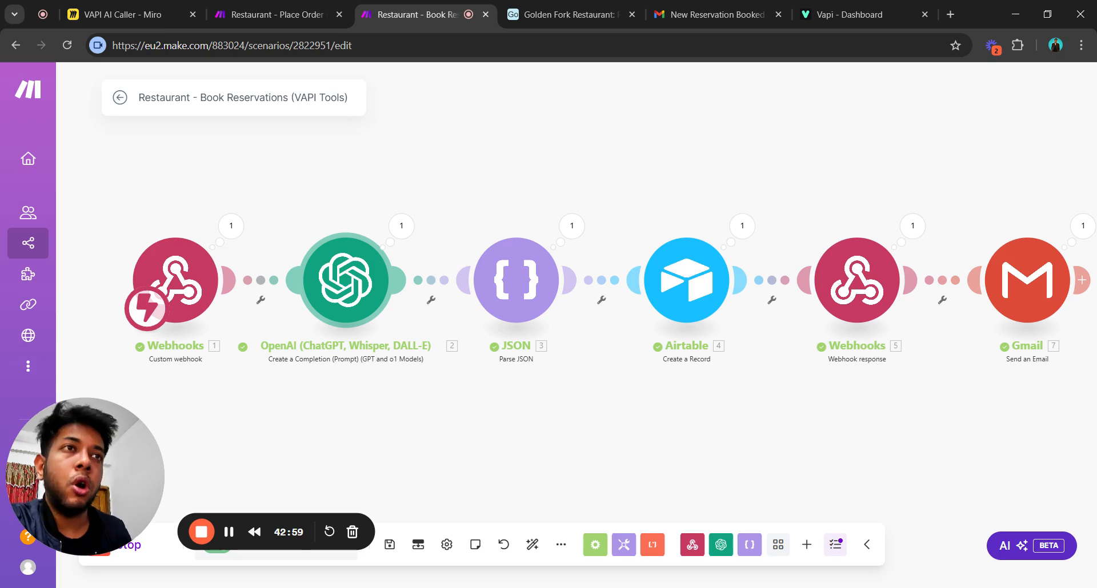
left_click_drag(545, 443, 526, 417)
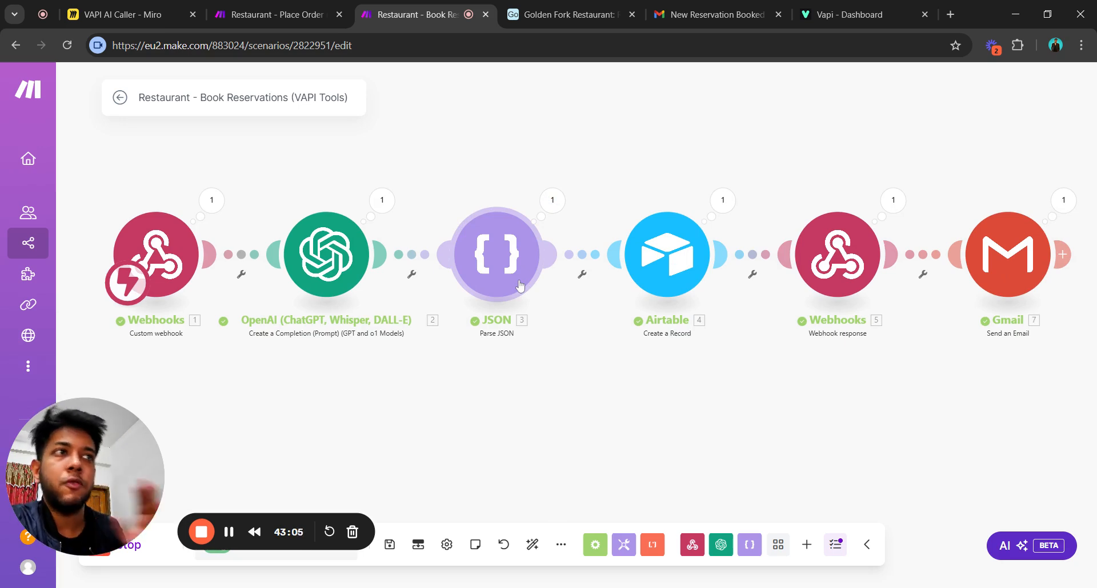
left_click(667, 252)
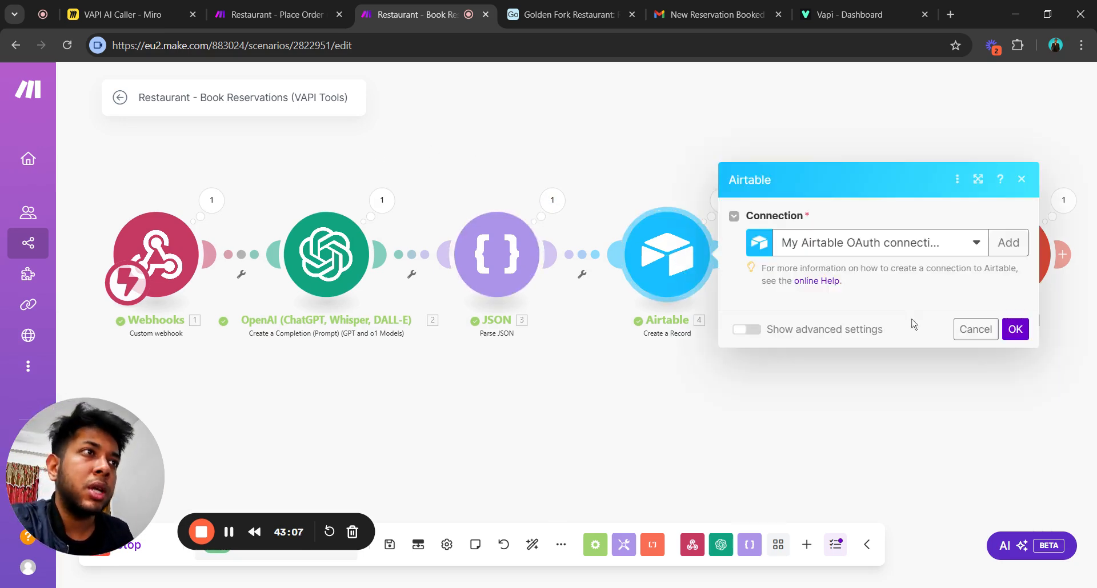
left_click(852, 384)
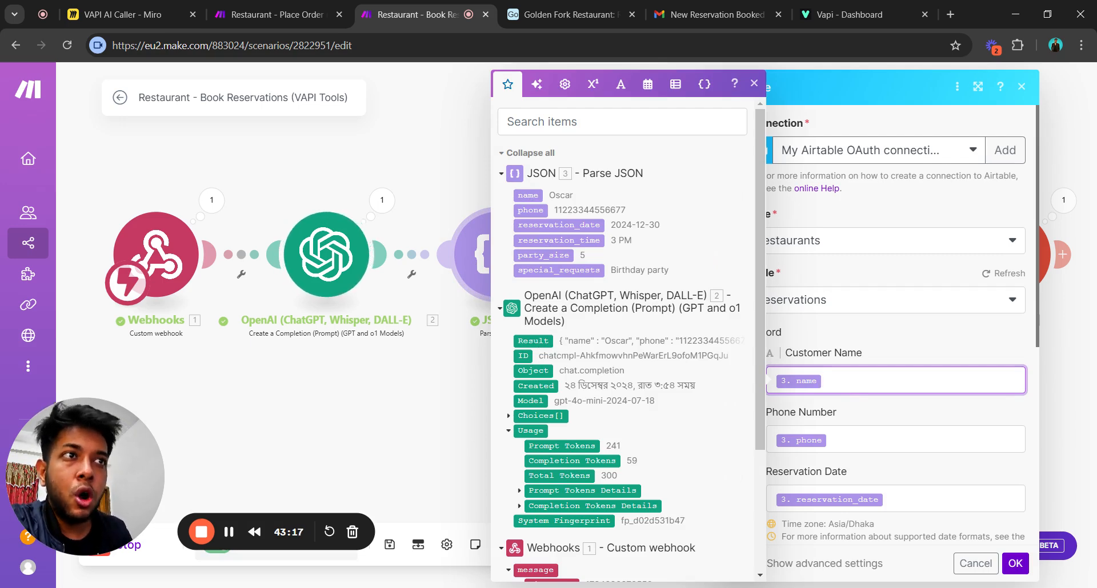
left_click(460, 415)
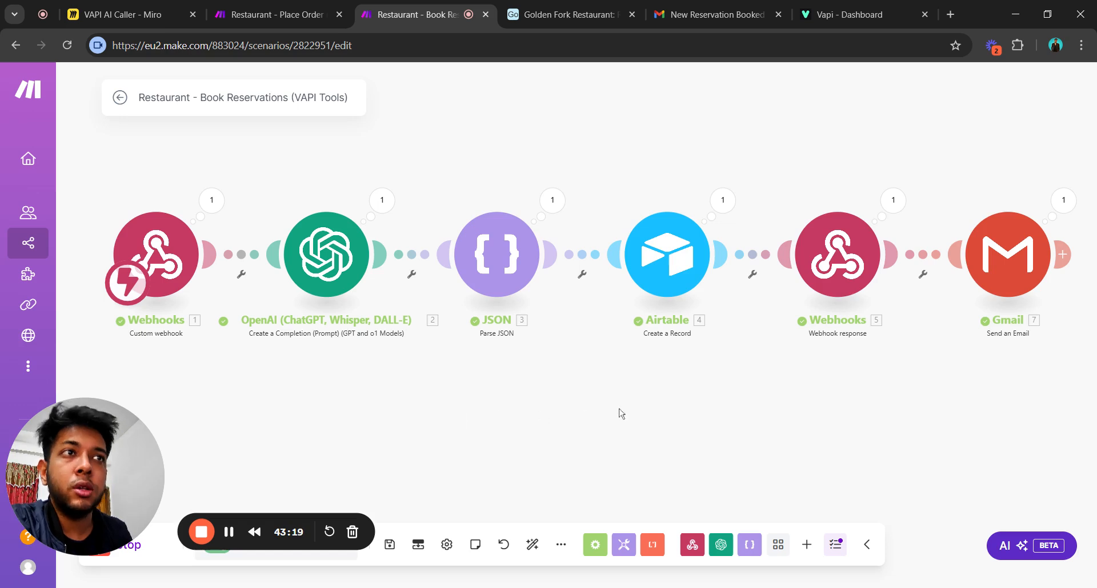
left_click_drag(619, 409, 546, 418)
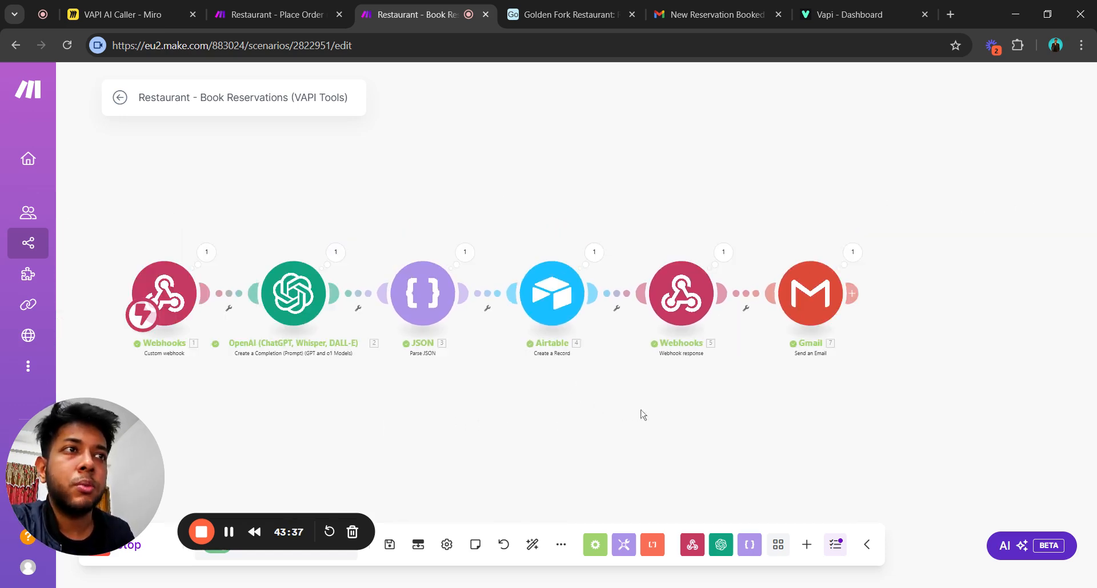
left_click_drag(677, 410, 654, 413)
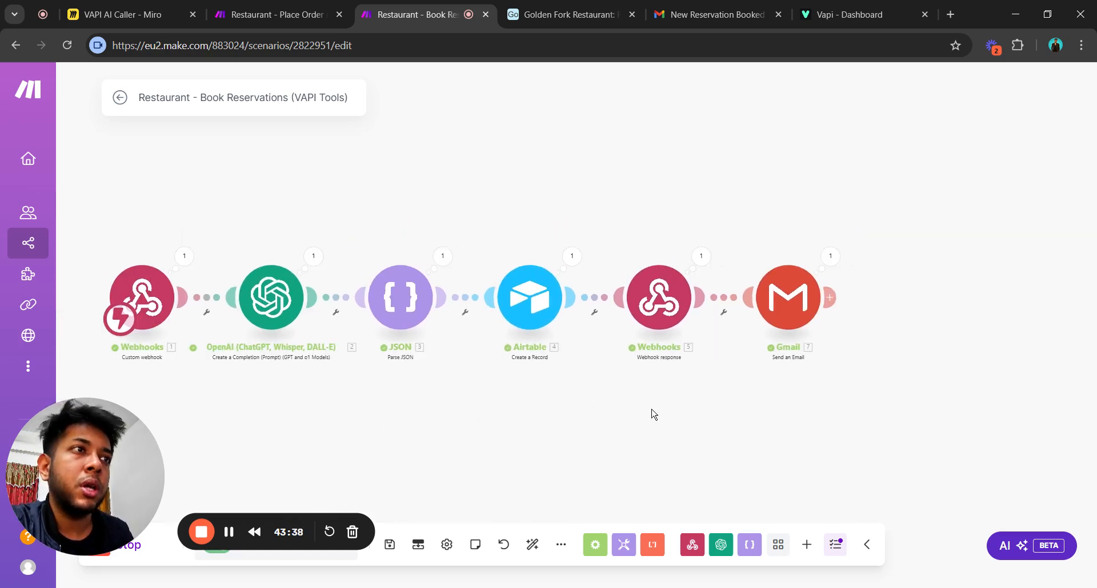
left_click(660, 300)
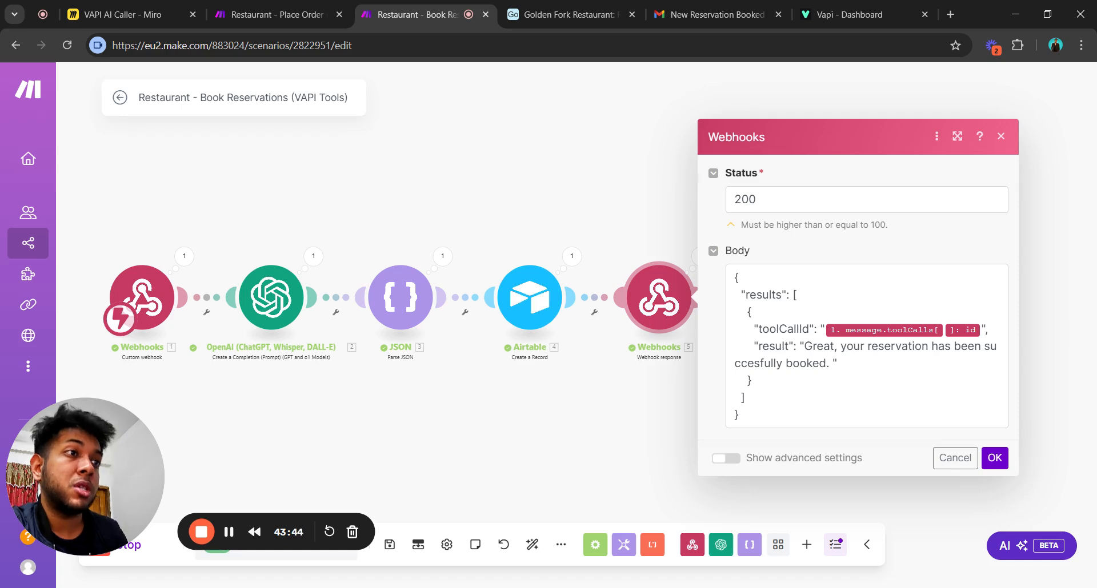
left_click(558, 446)
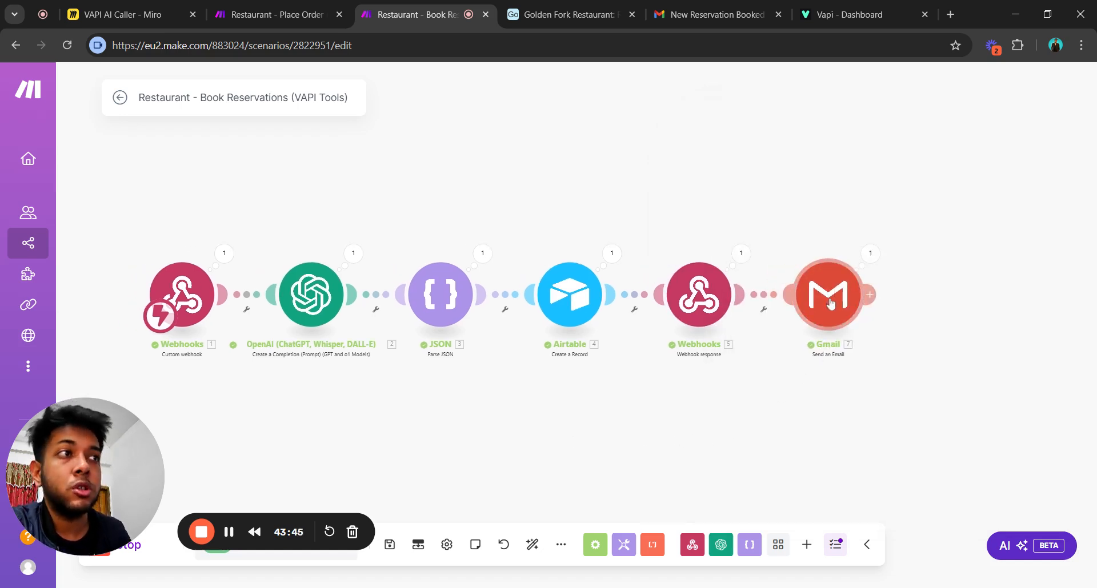
left_click_drag(662, 430, 598, 432)
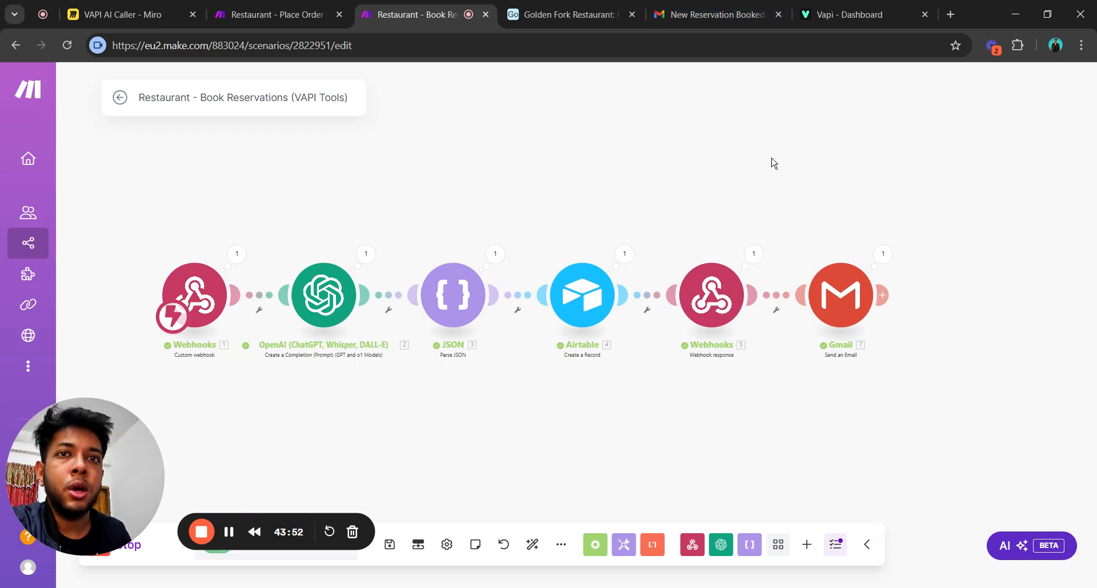
left_click_drag(754, 167, 710, 163)
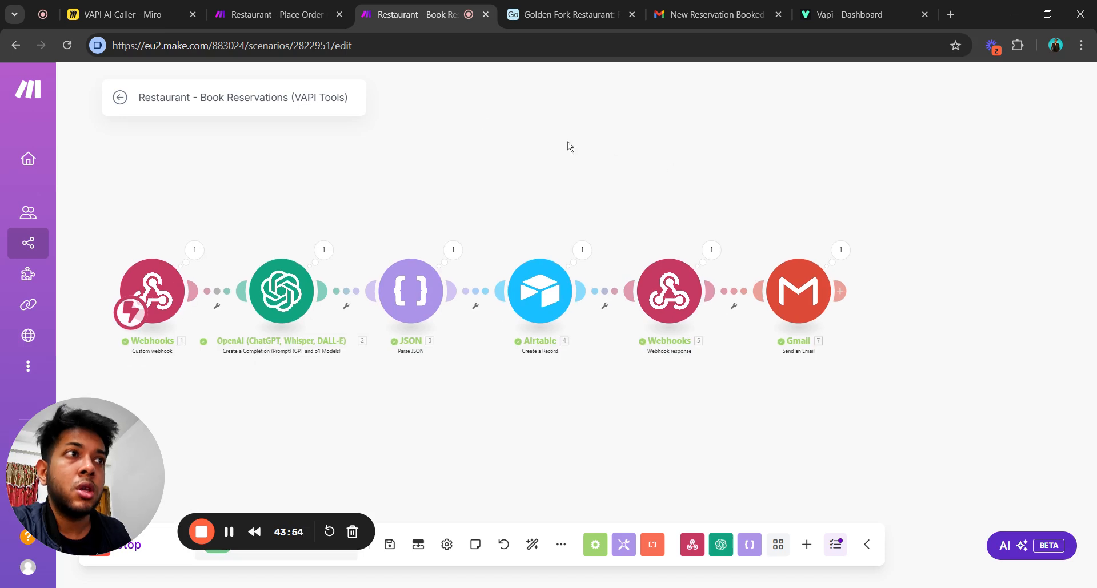
Check the stored reservation's phone, date, time, party size and special requests in Golden Fork Restaurant's Reservations table.
left_click(562, 18)
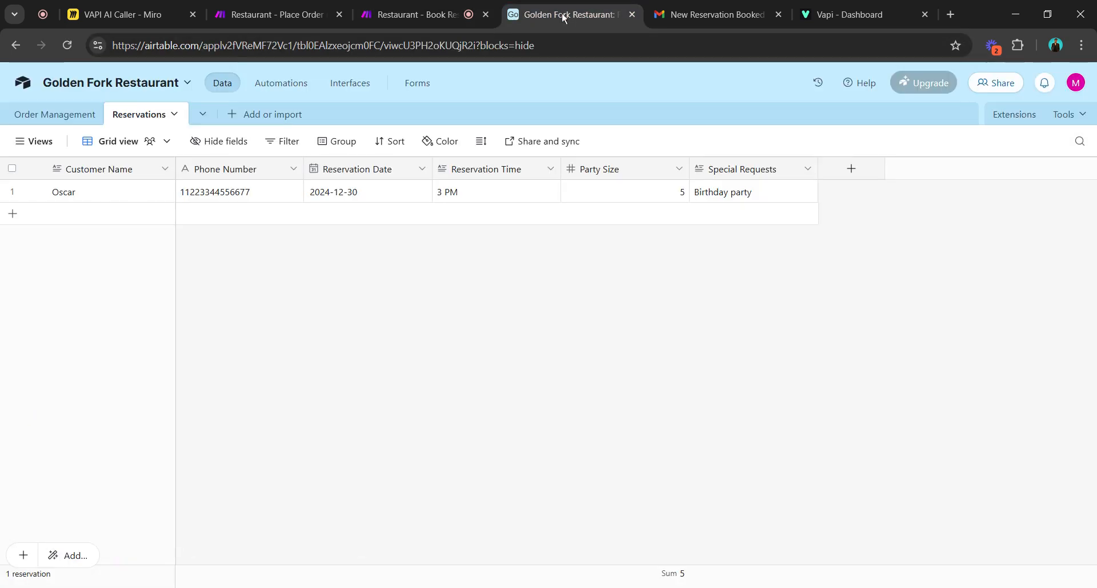
left_click(244, 197)
left_click(393, 199)
left_click(471, 201)
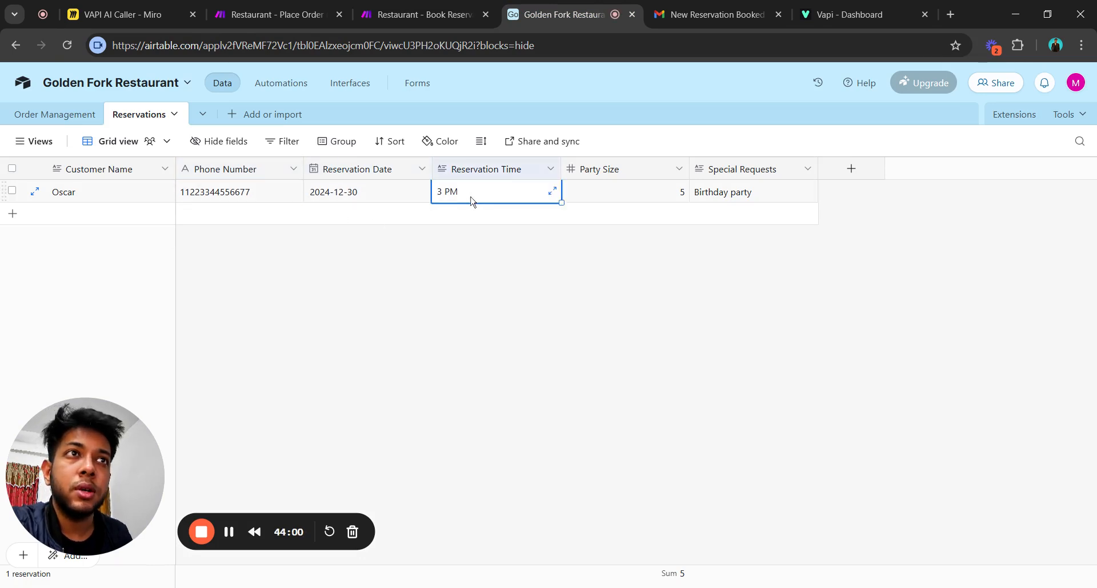
left_click(640, 201)
left_click(728, 195)
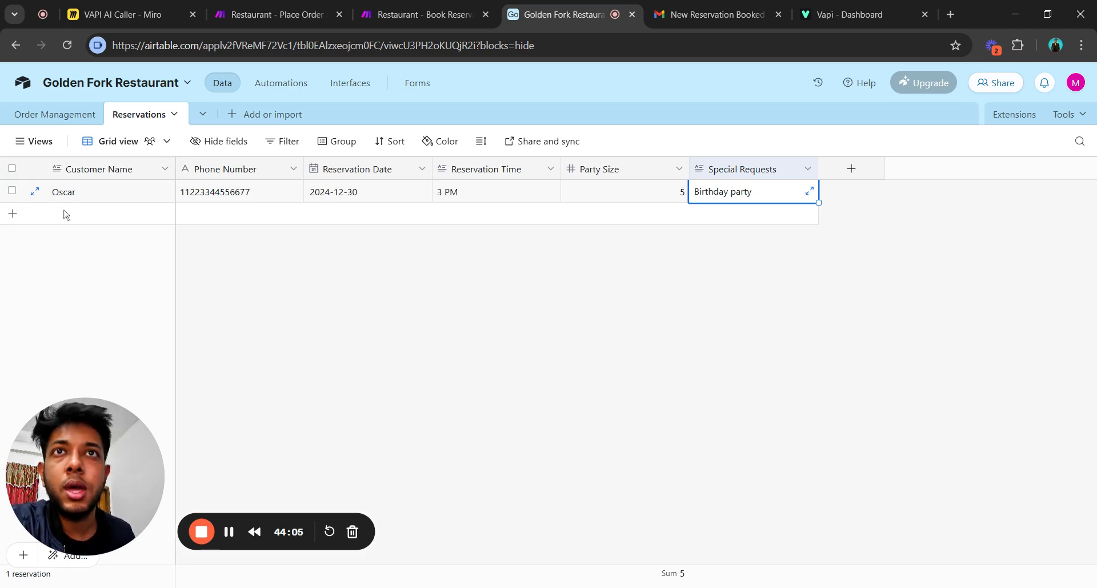
Review the Order Management record's customer name, phone, order details, order type and order time.
left_click(54, 115)
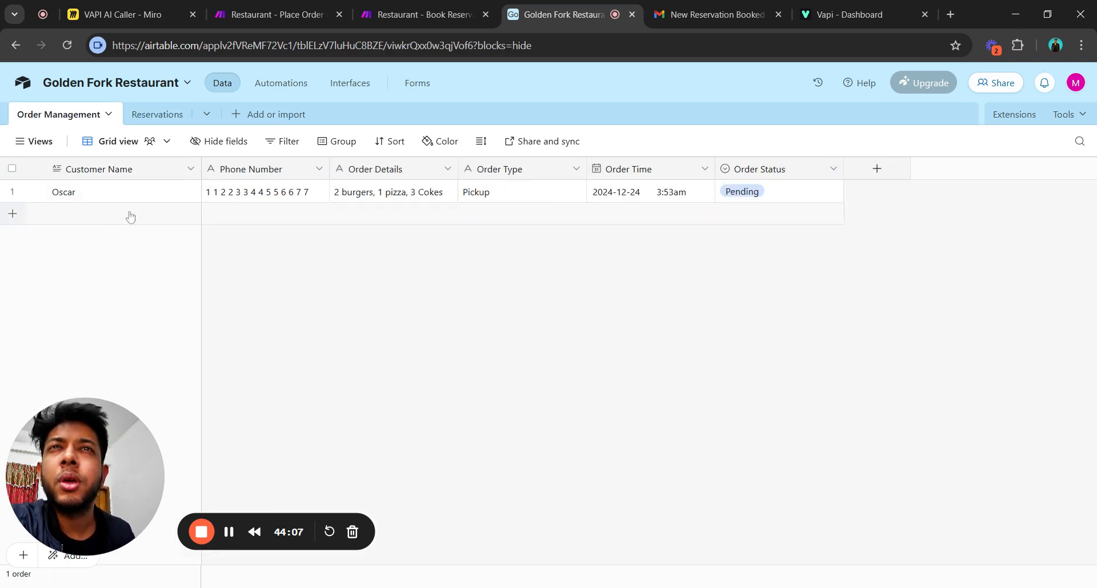
left_click(111, 194)
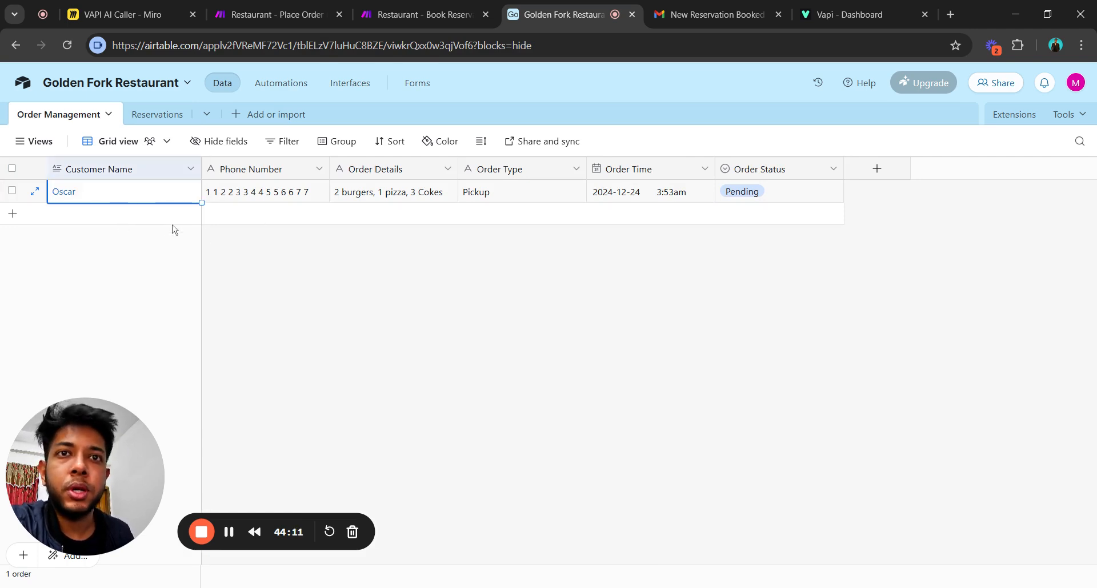
left_click(150, 114)
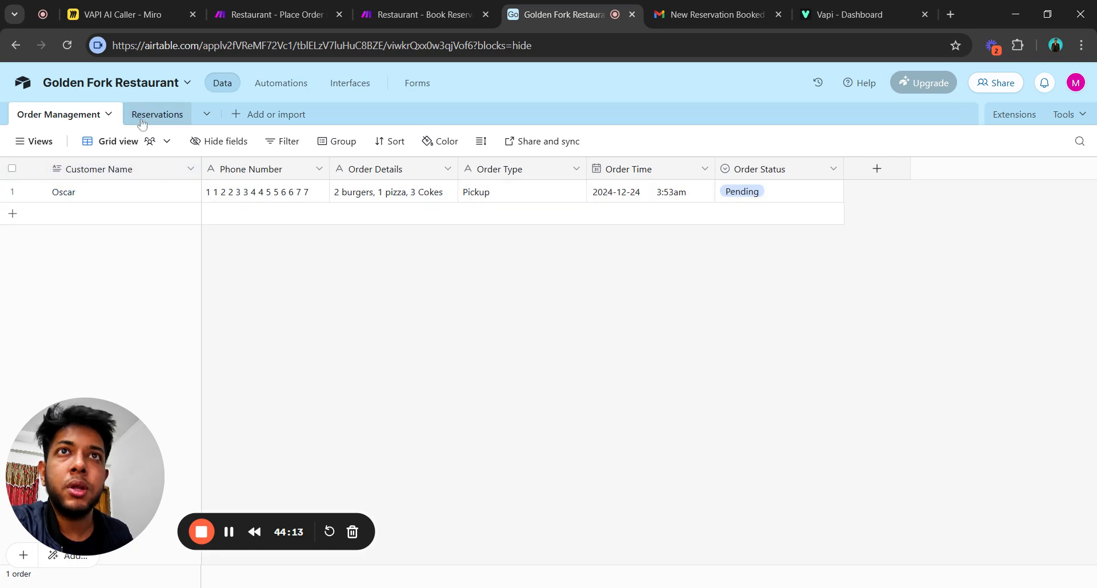
left_click(55, 115)
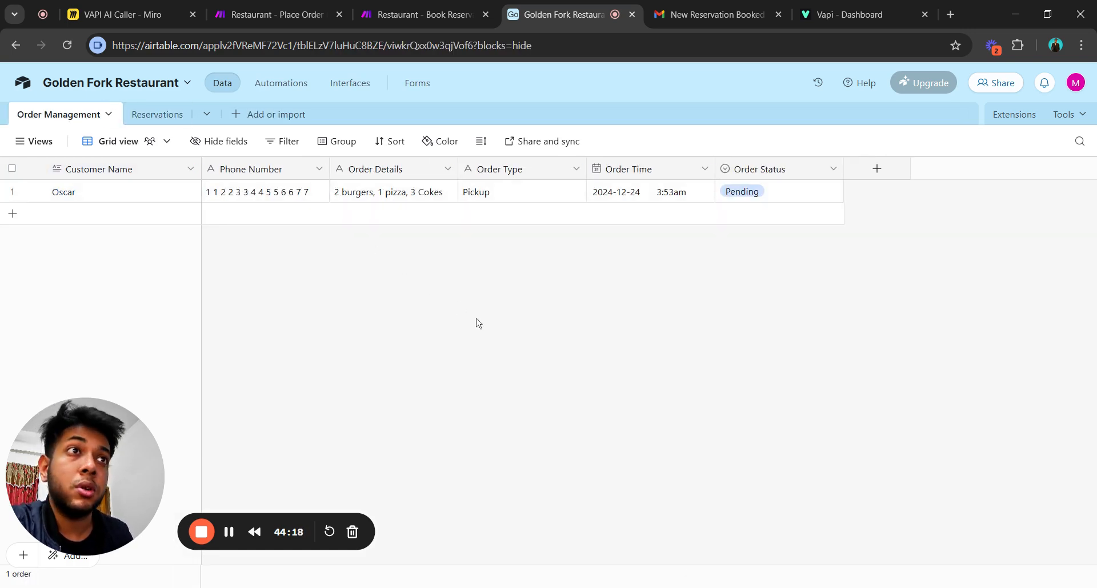
left_click(269, 193)
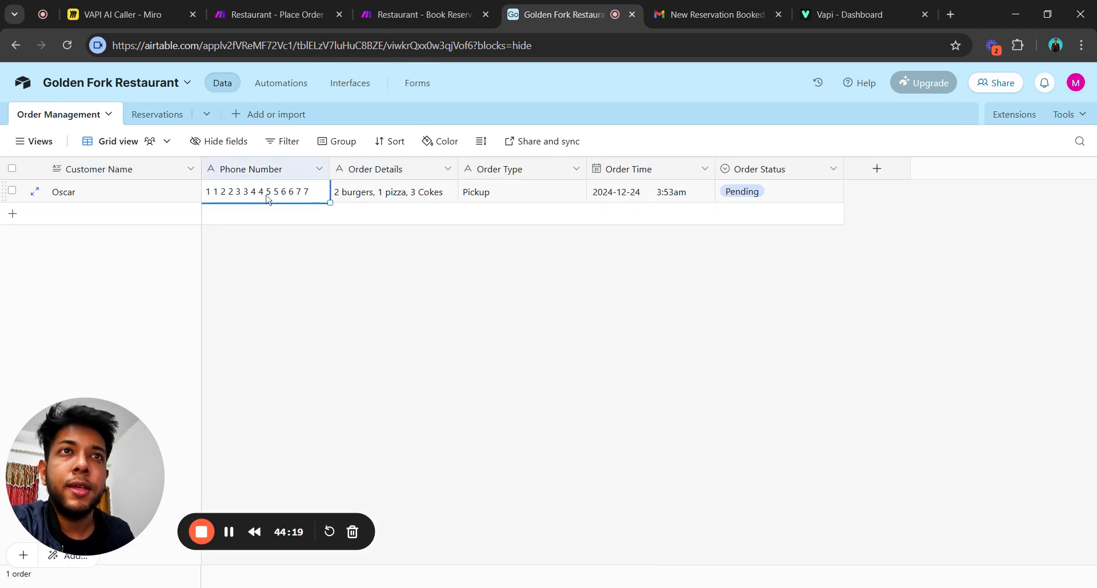
left_click(400, 194)
left_click(511, 199)
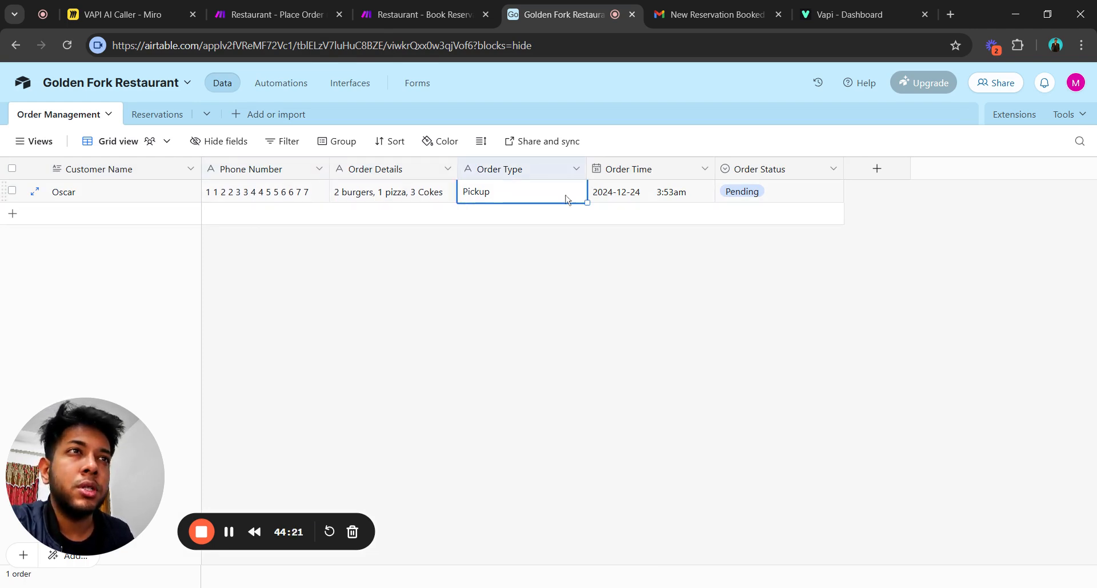
left_click(655, 200)
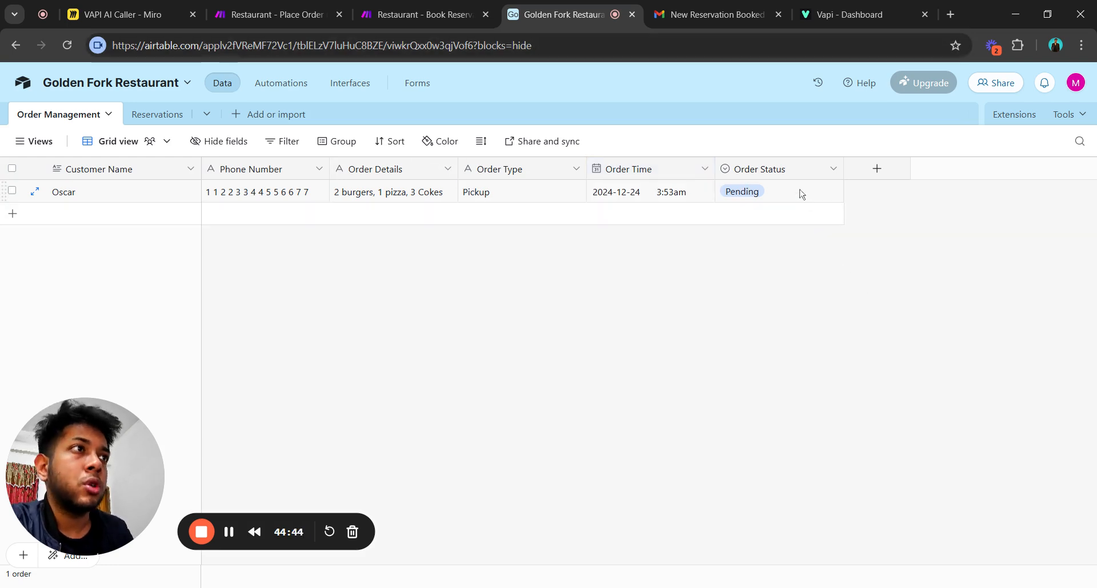
Set the 2 burgers, 1 pizza, 3 Cokes pickup order's status to Completed, then return to Place Order.
left_click(799, 193)
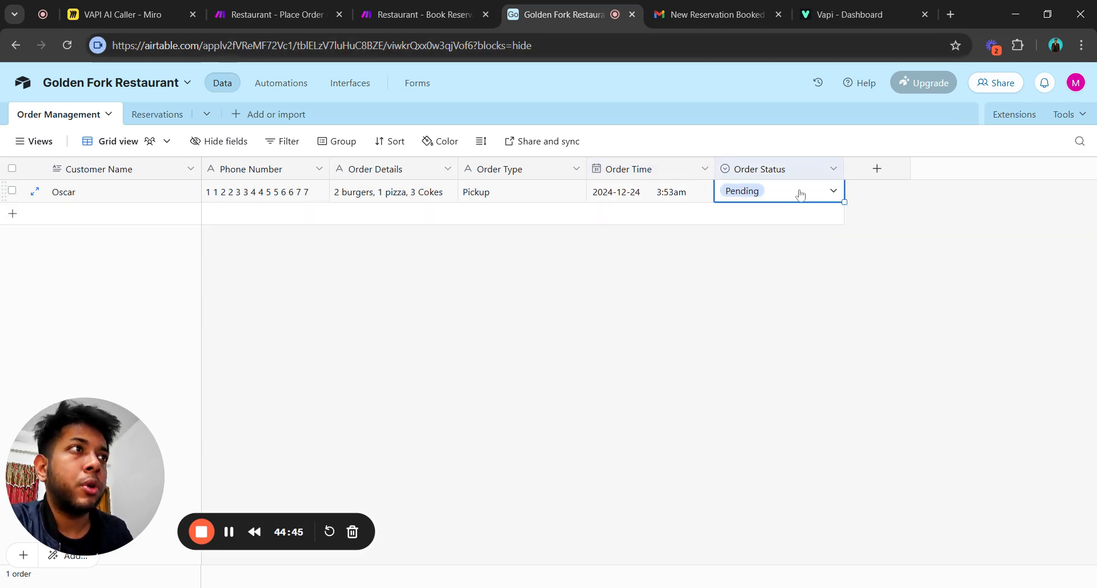
left_click(804, 197)
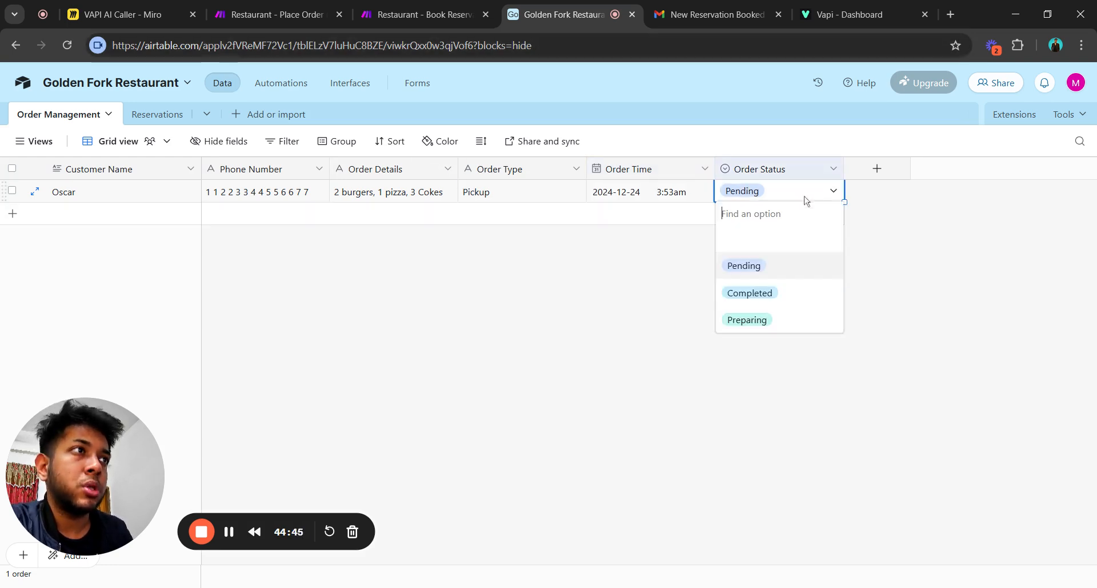
left_click(787, 297)
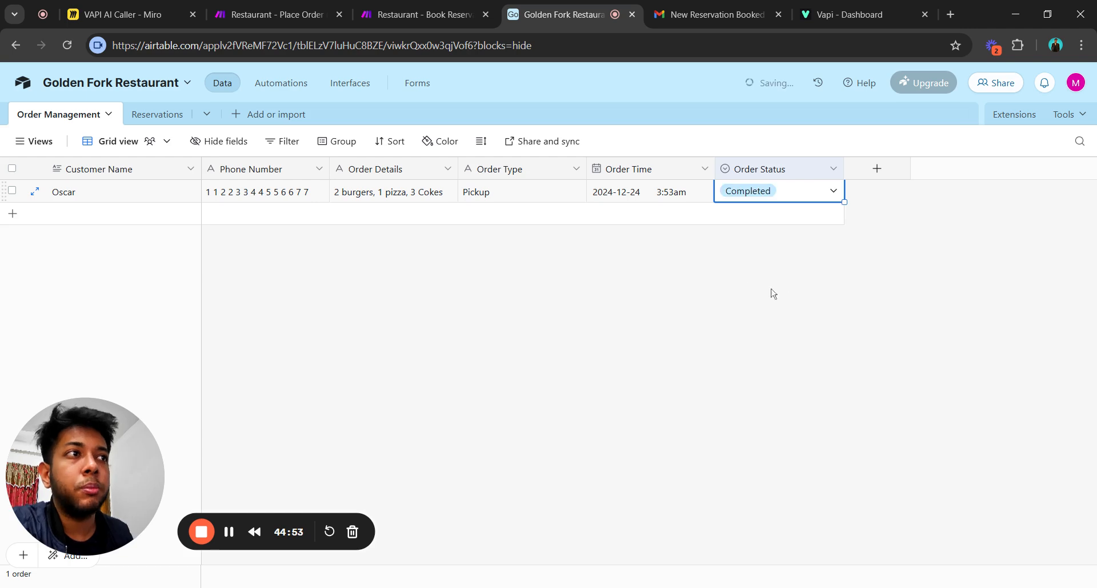
left_click(633, 372)
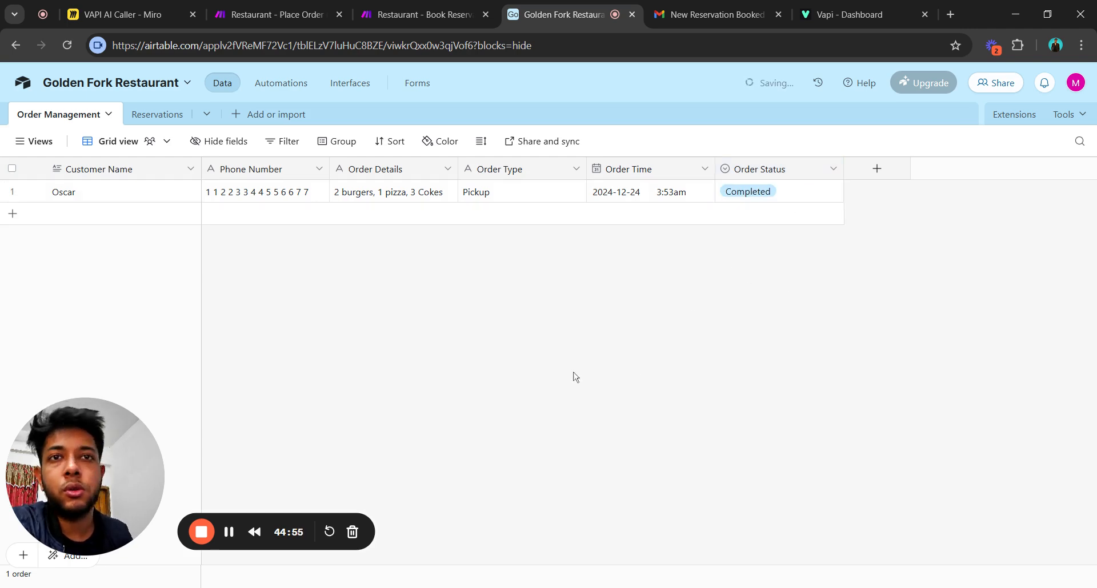
left_click(268, 14)
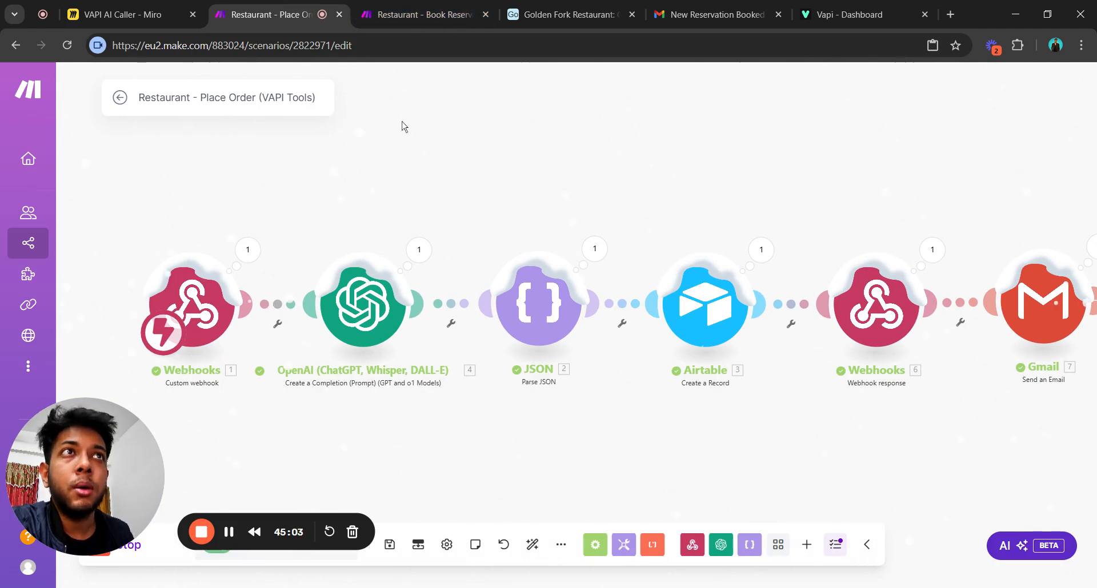
left_click_drag(541, 201, 474, 201)
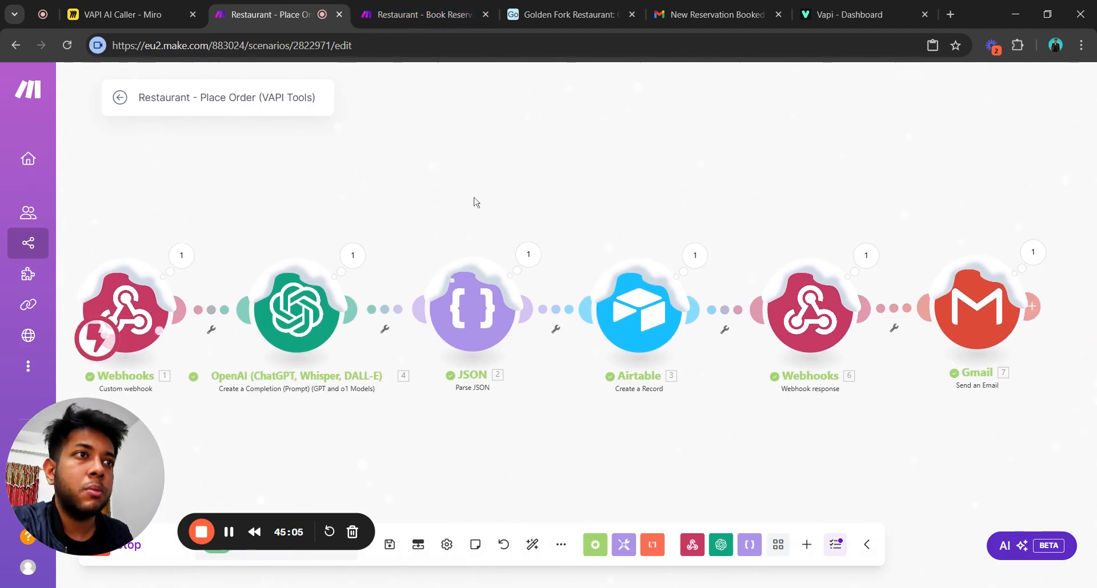
scroll(473, 201, "down", 3)
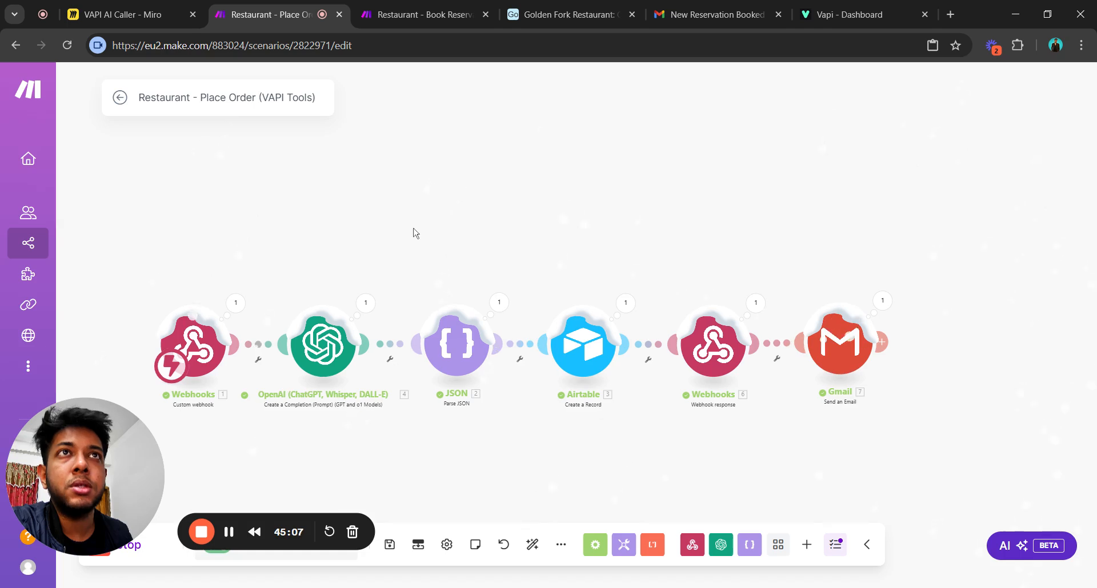
scroll(426, 235, "up", 3)
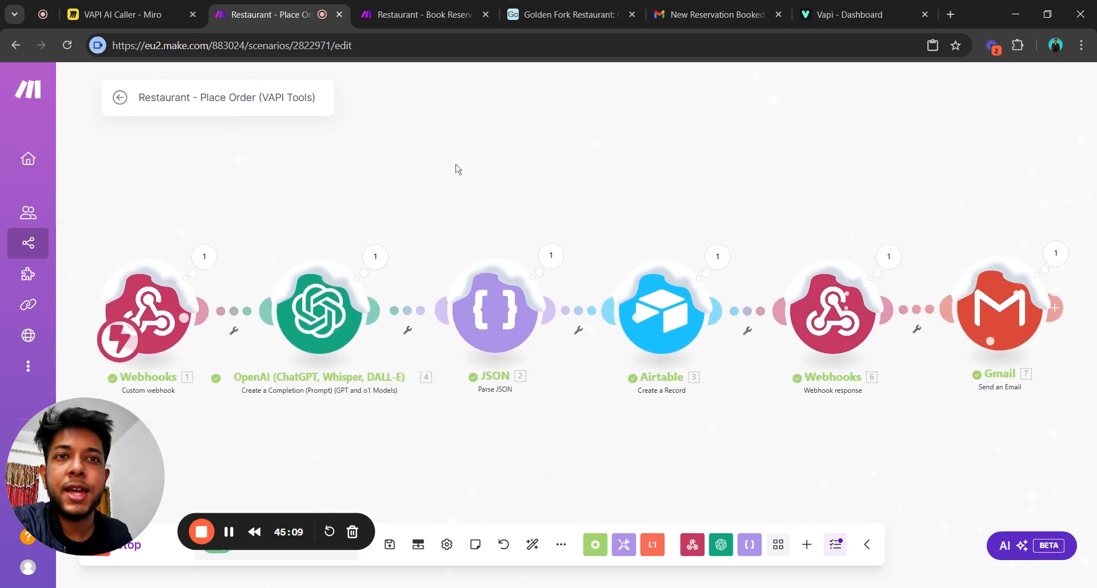
left_click_drag(447, 167, 482, 169)
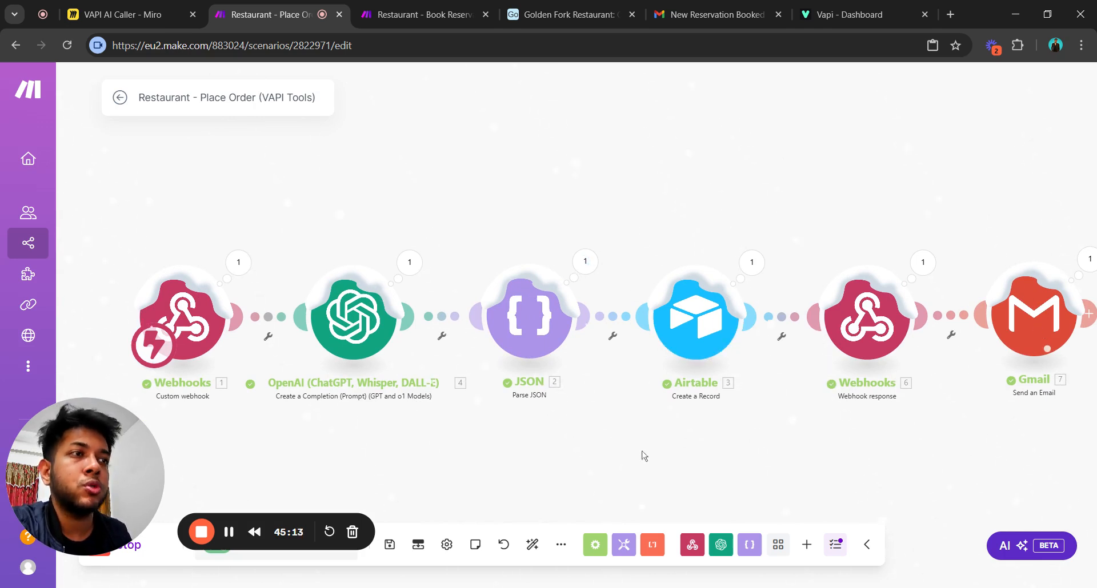
left_click_drag(639, 457, 615, 411)
left_click_drag(401, 393, 452, 400)
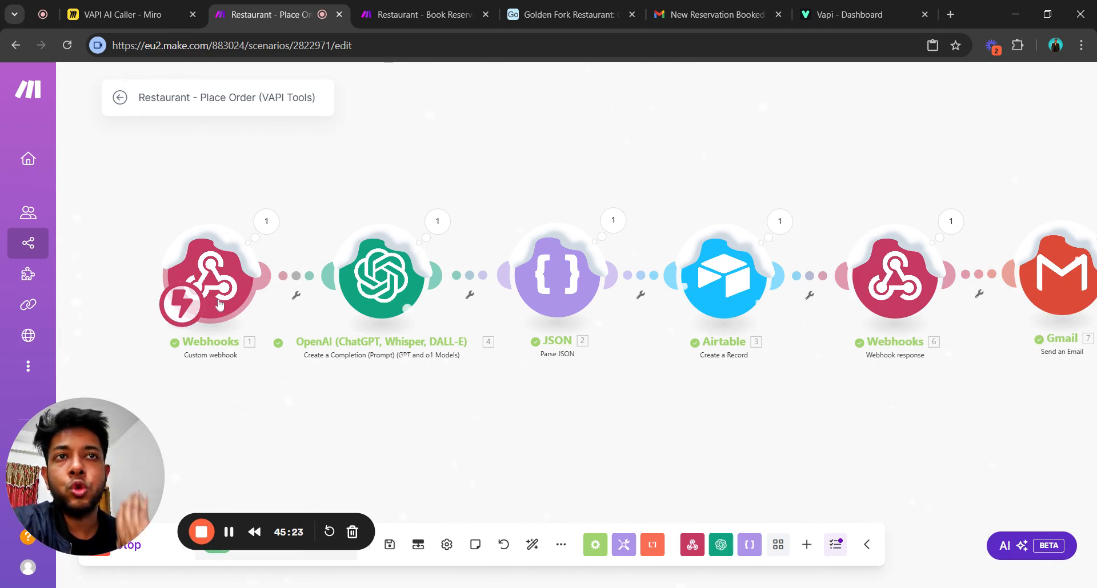
left_click(212, 272)
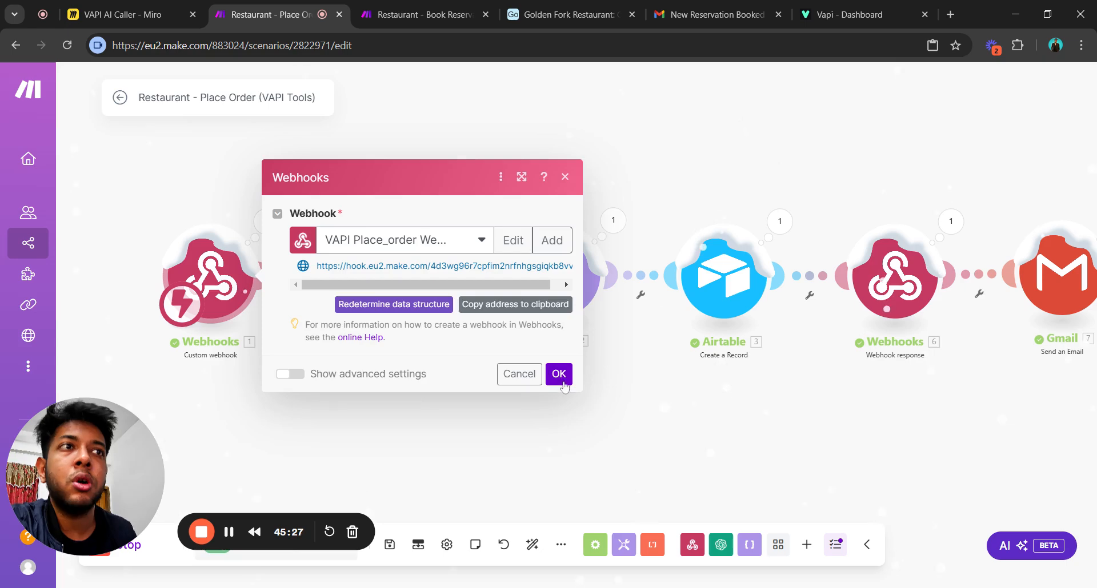
left_click(563, 375)
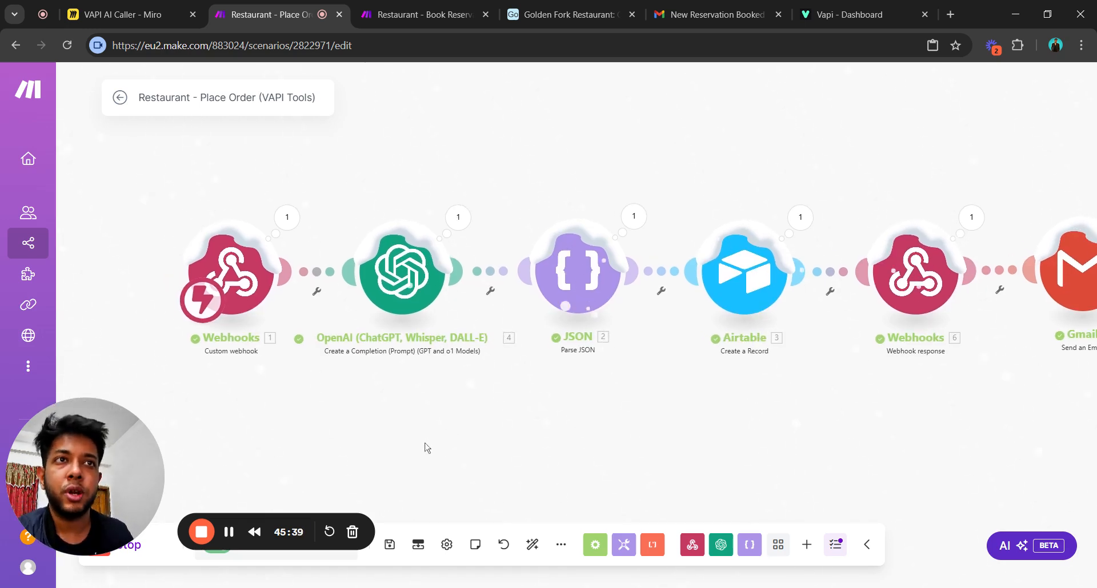
left_click(455, 220)
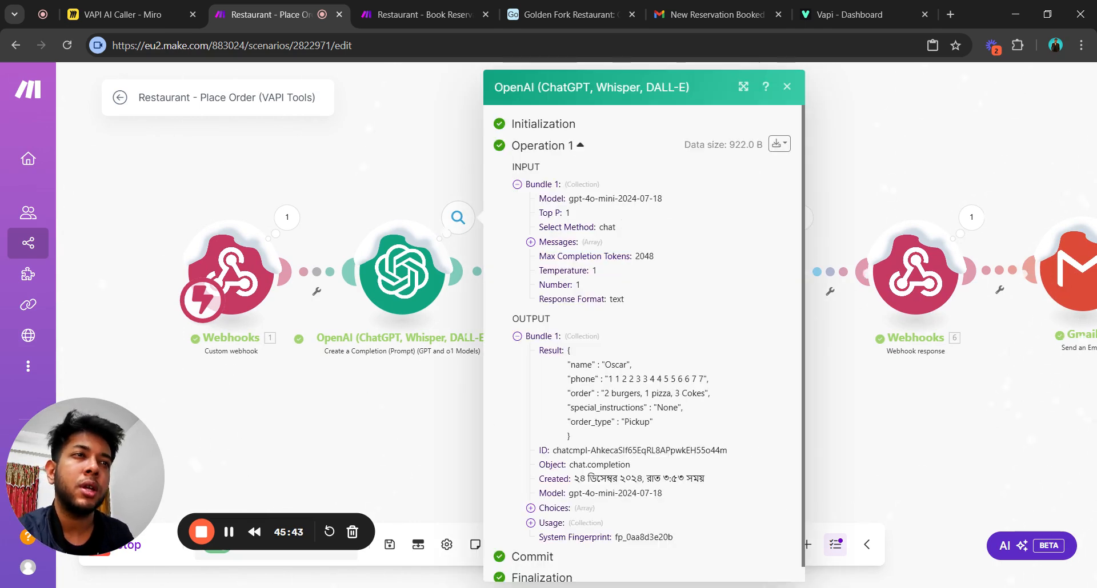
left_click_drag(582, 444, 562, 349)
left_click(435, 449)
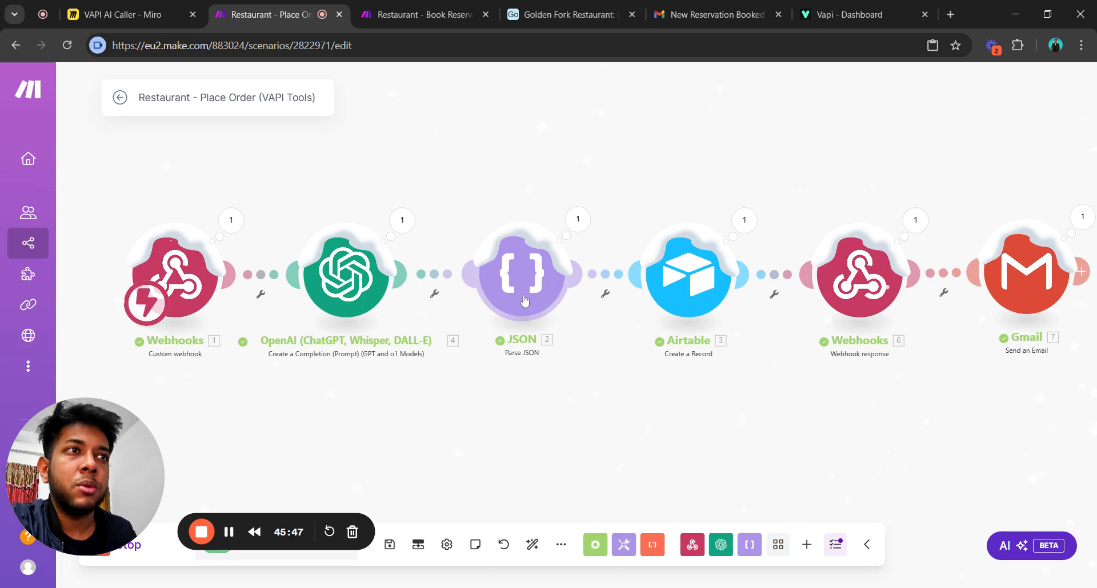
left_click_drag(571, 389, 521, 396)
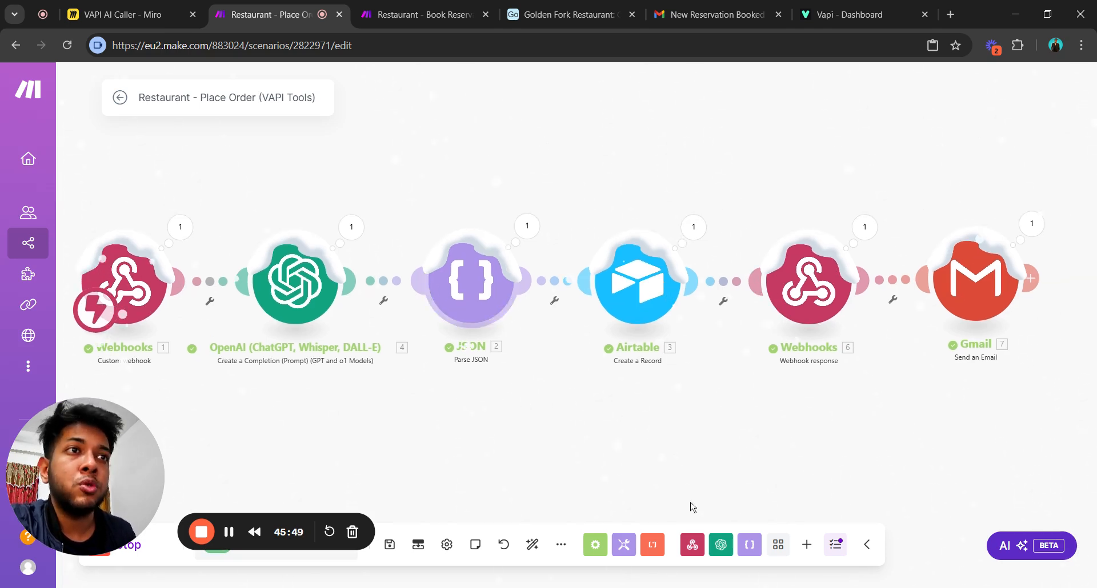
left_click_drag(666, 479, 594, 480)
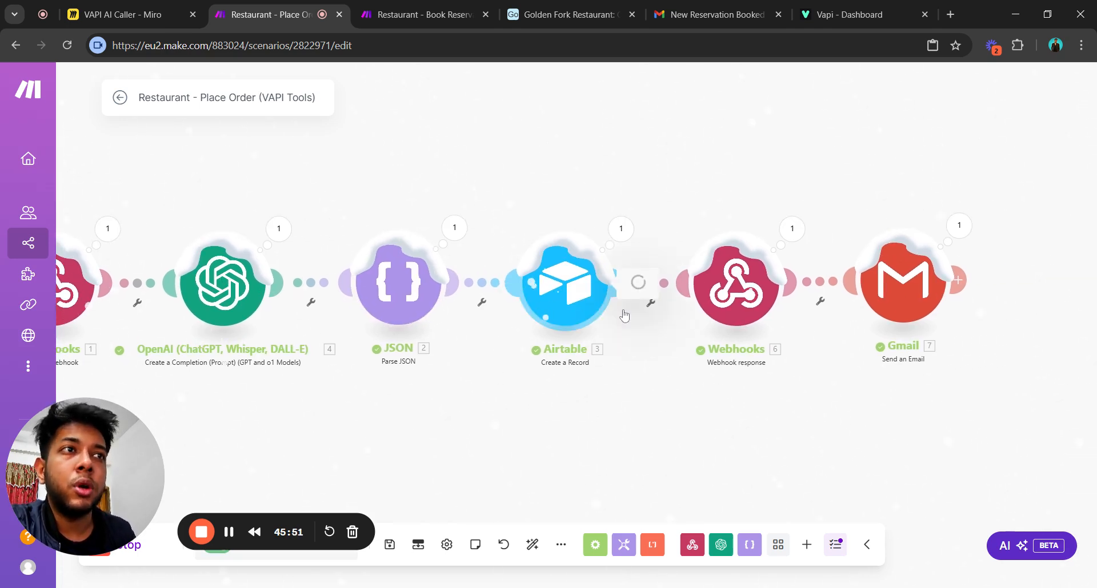
left_click(594, 286)
scroll(773, 321, "down", 4)
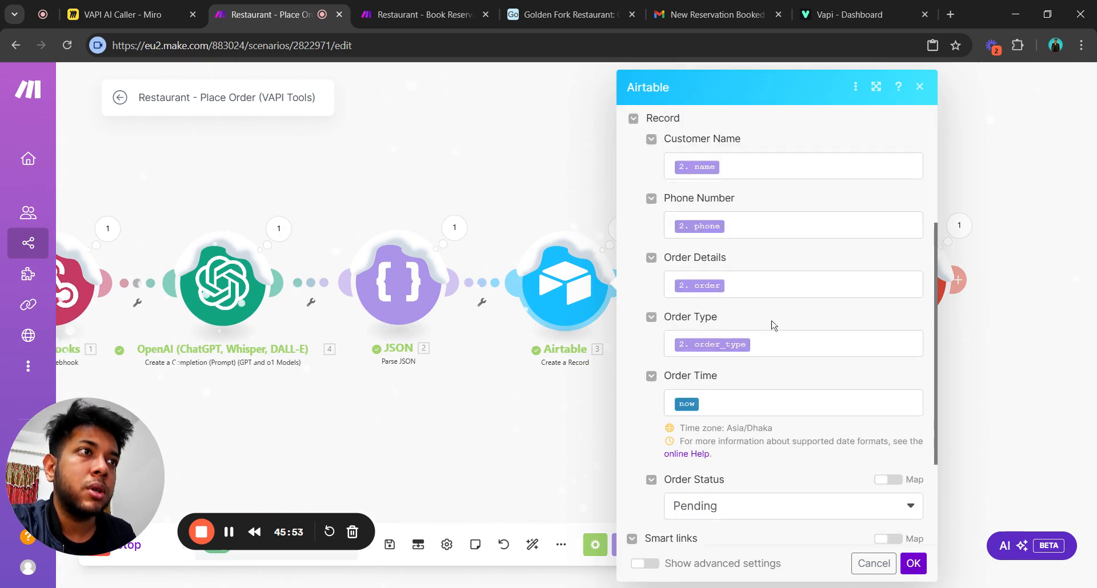
scroll(766, 318, "up", 4)
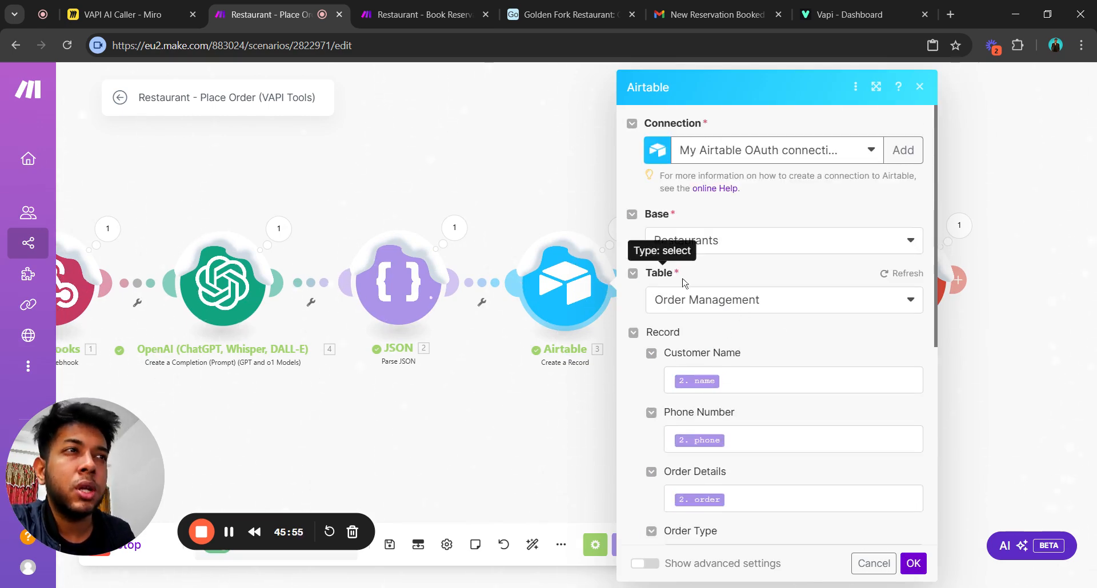
left_click(692, 300)
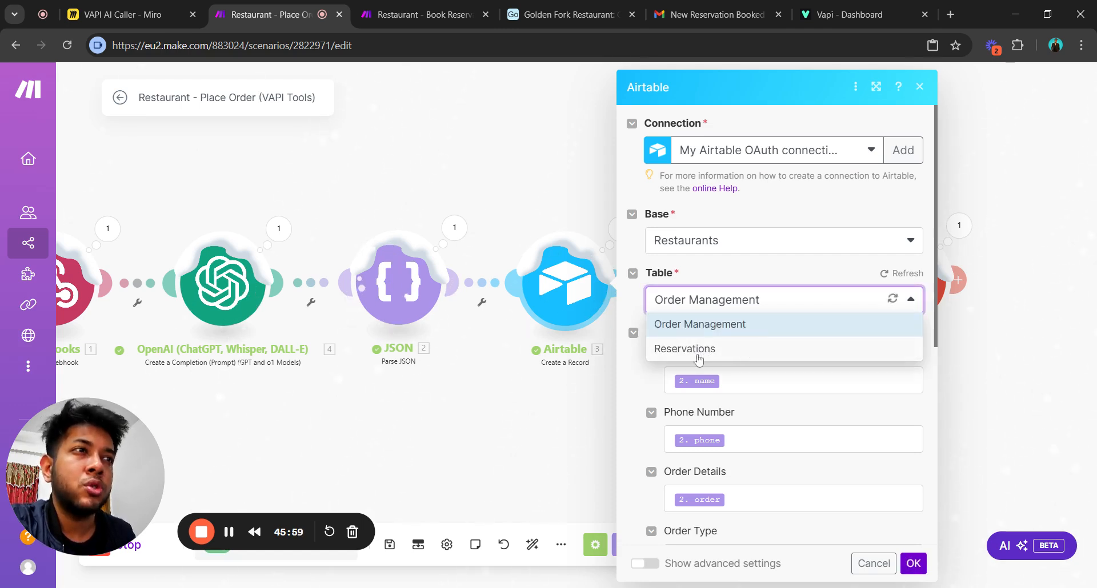
left_click(649, 386)
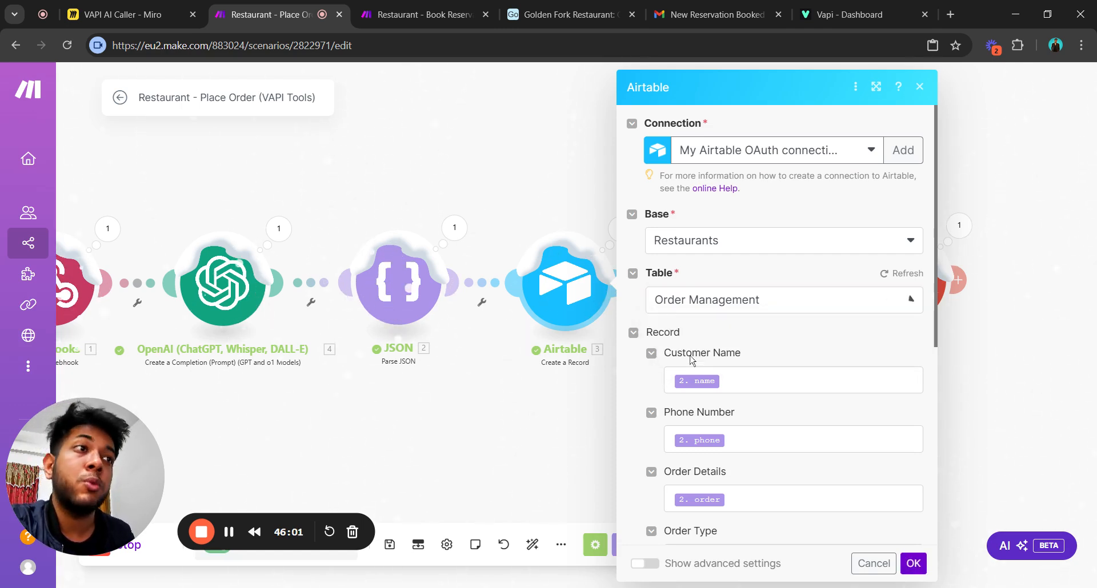
left_click(688, 298)
left_click(638, 395)
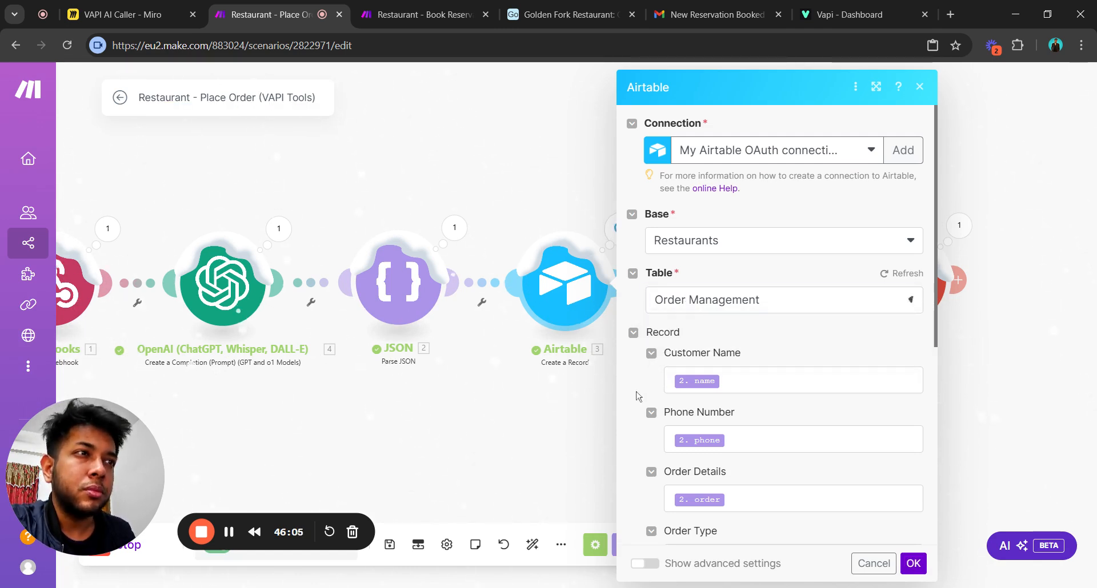
scroll(657, 410, "down", 7)
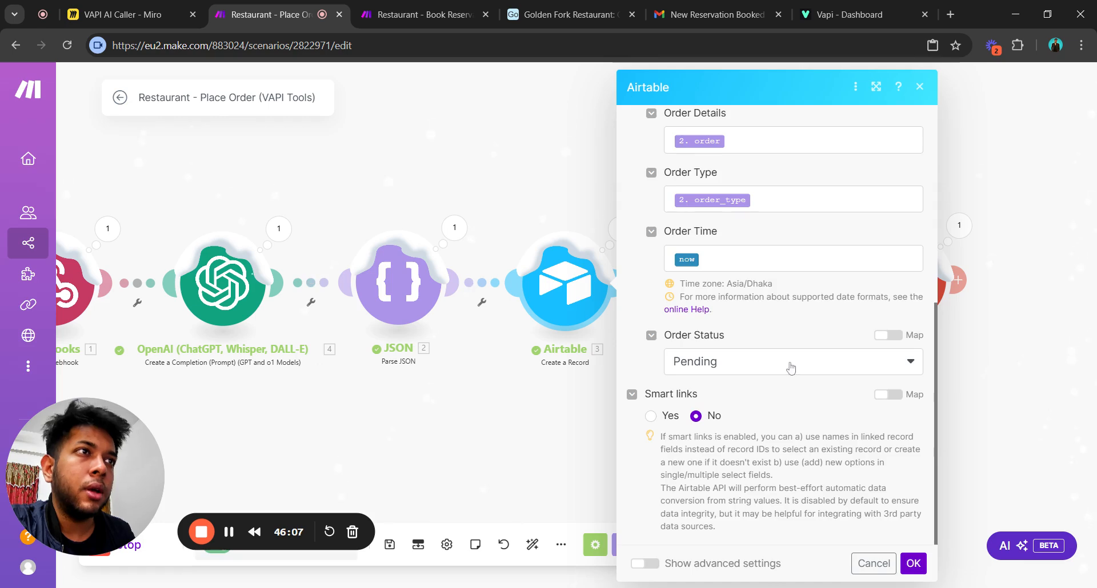
scroll(786, 365, "up", 8)
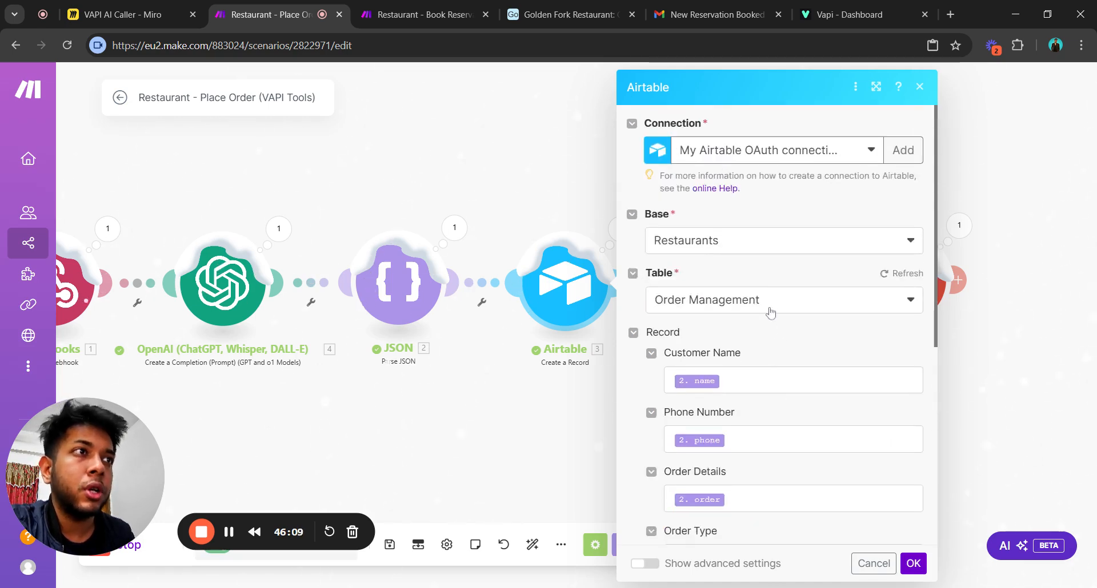
scroll(791, 359, "down", 4)
scroll(785, 331, "up", 4)
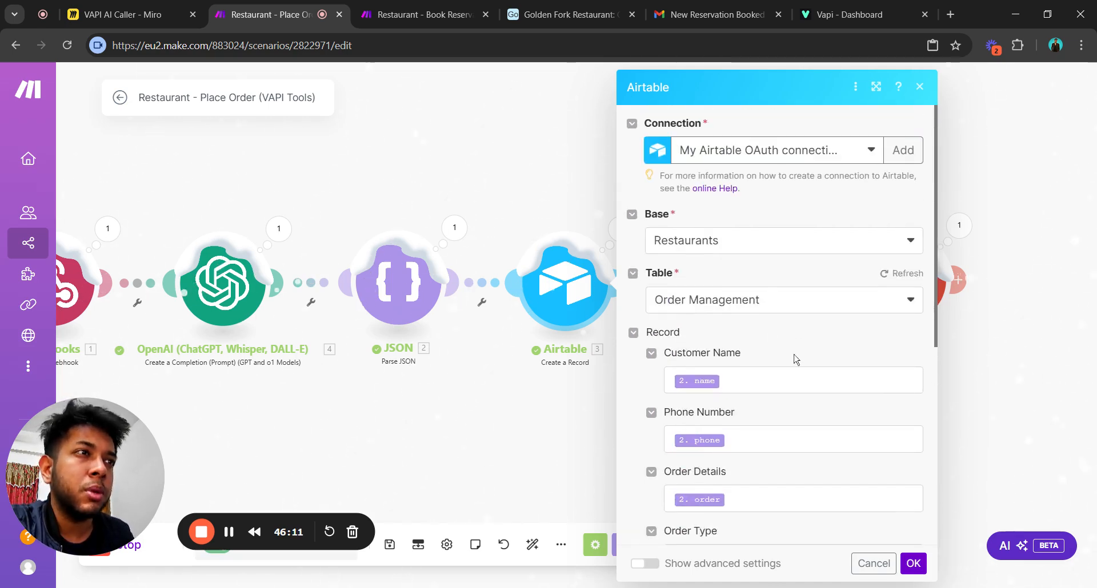
left_click(790, 379)
scroll(790, 380, "down", 3)
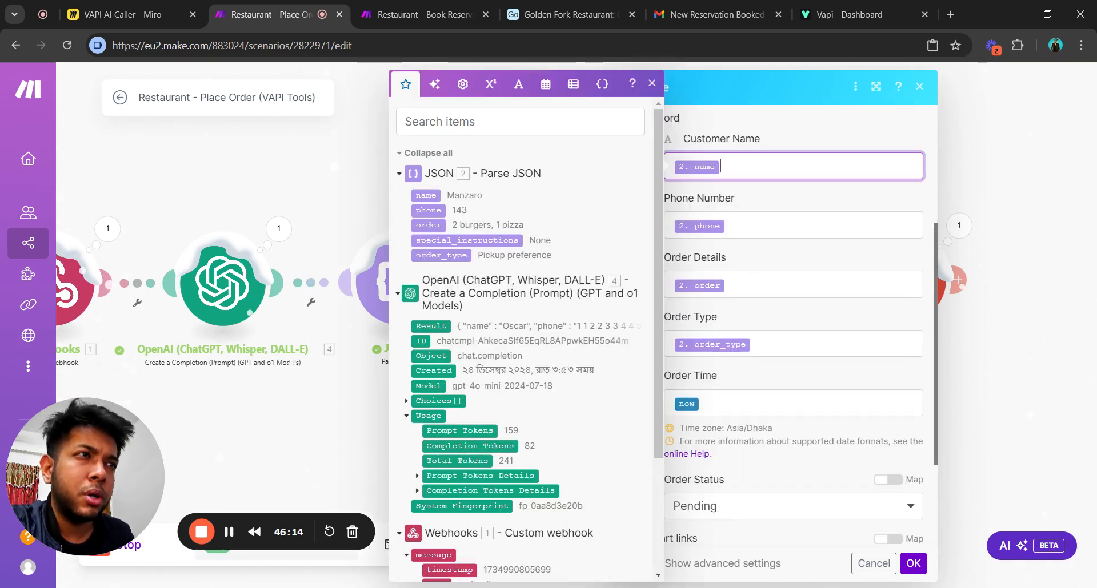
left_click(806, 373)
left_click(791, 402)
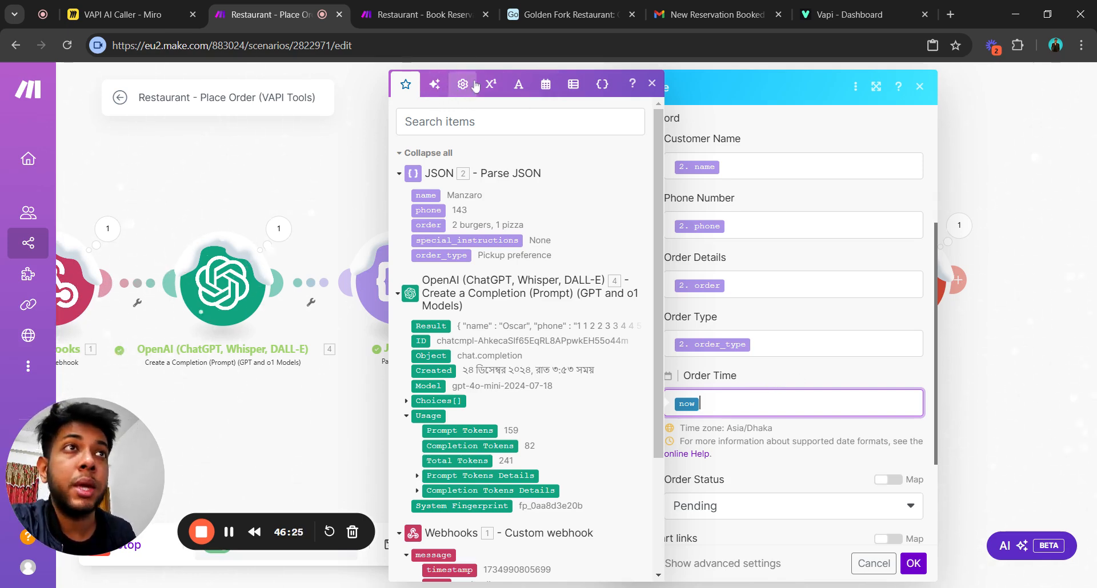
left_click(546, 86)
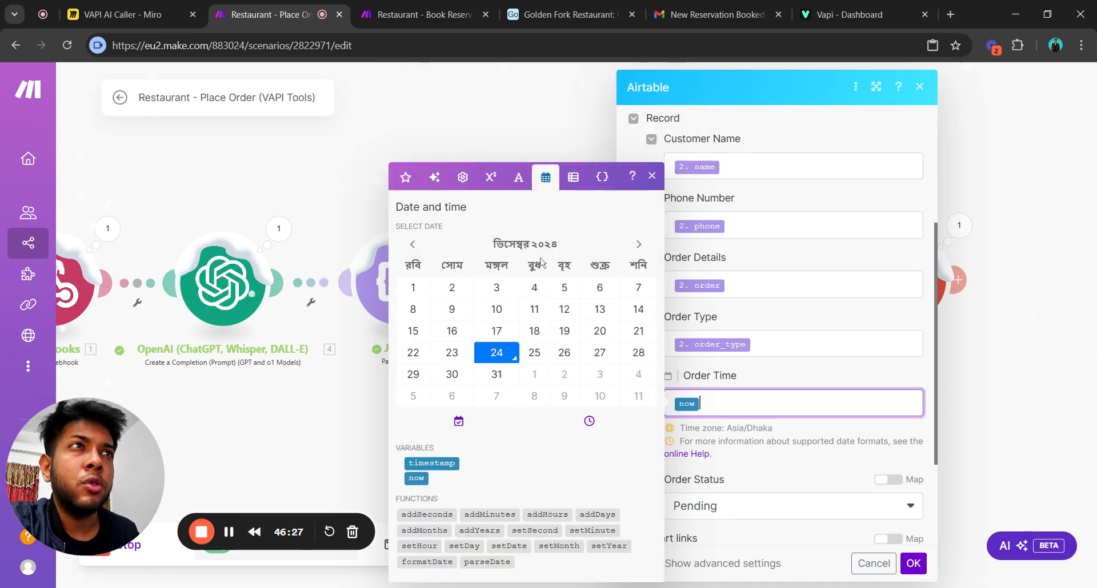
left_click(422, 480)
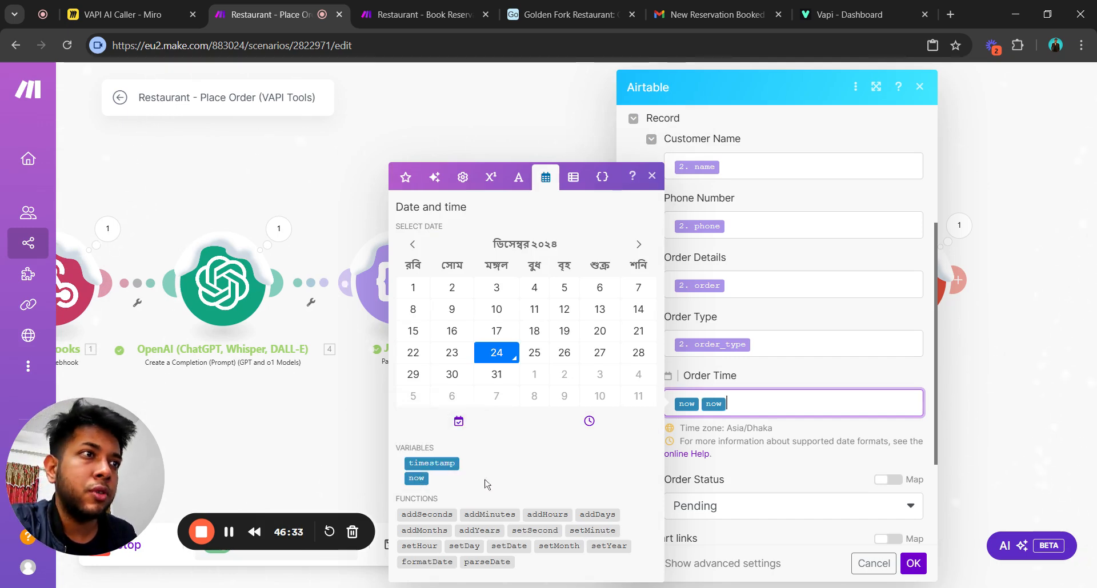
key("BackSpace")
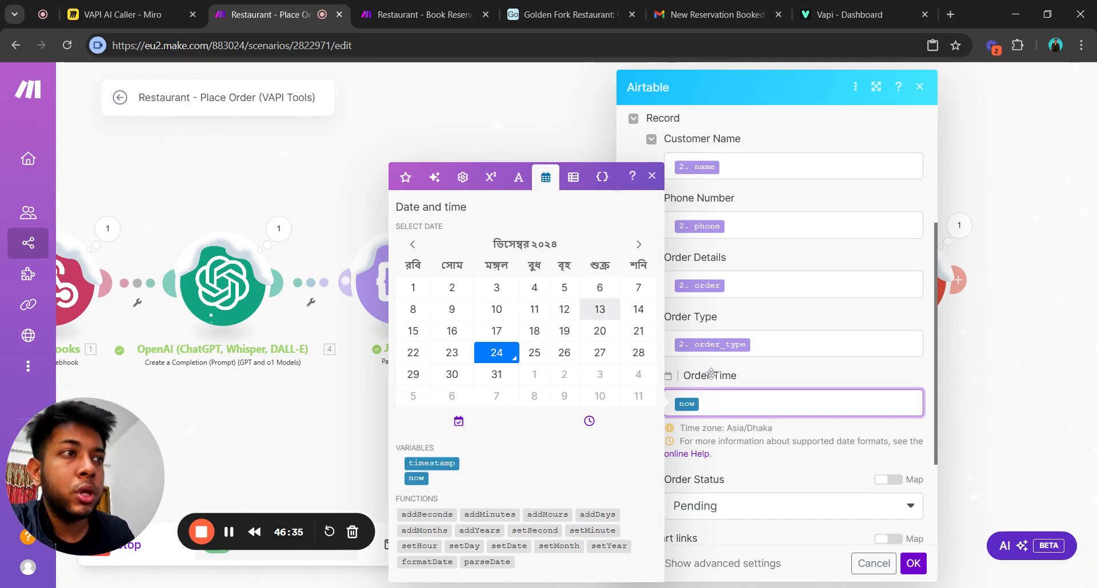
left_click(760, 463)
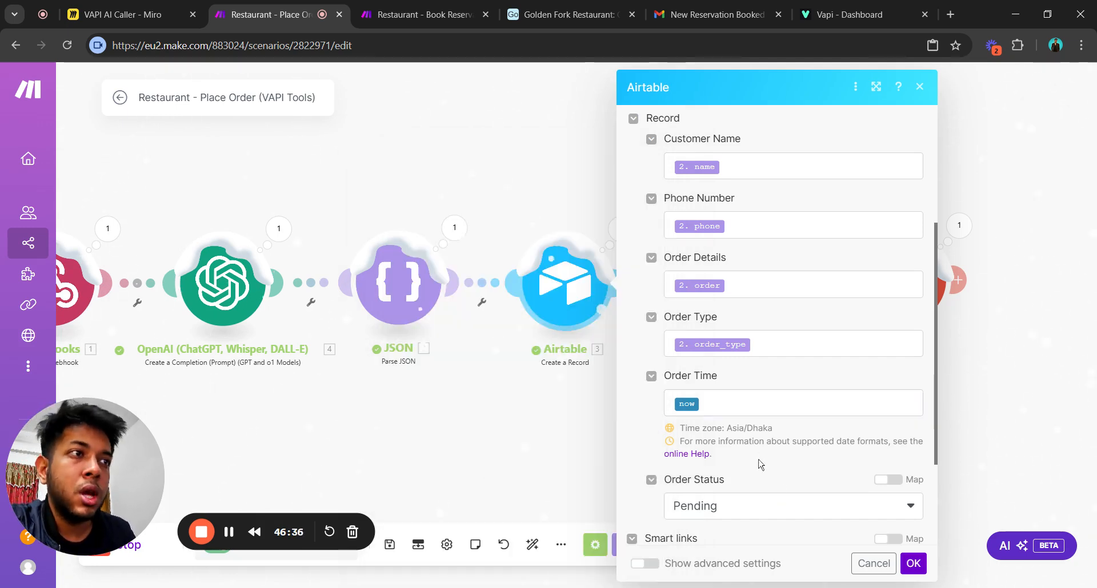
left_click(914, 563)
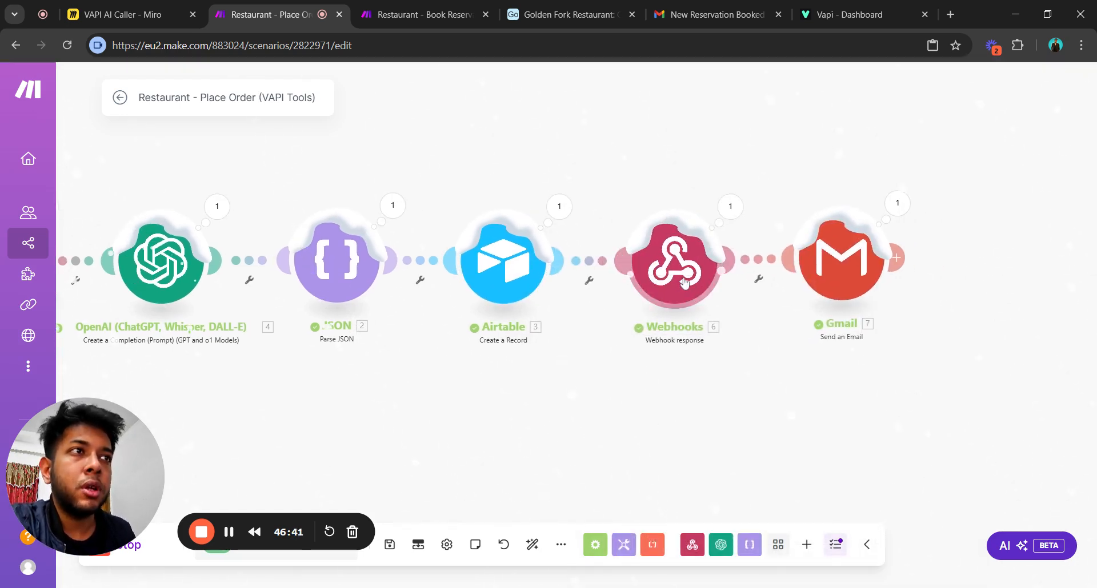
left_click(683, 282)
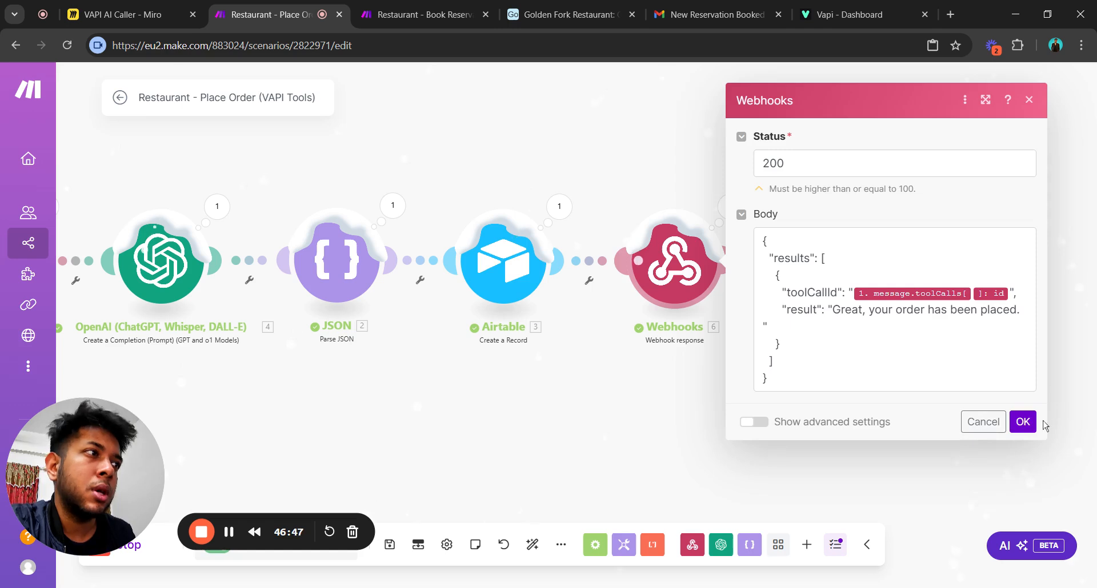
left_click(1023, 422)
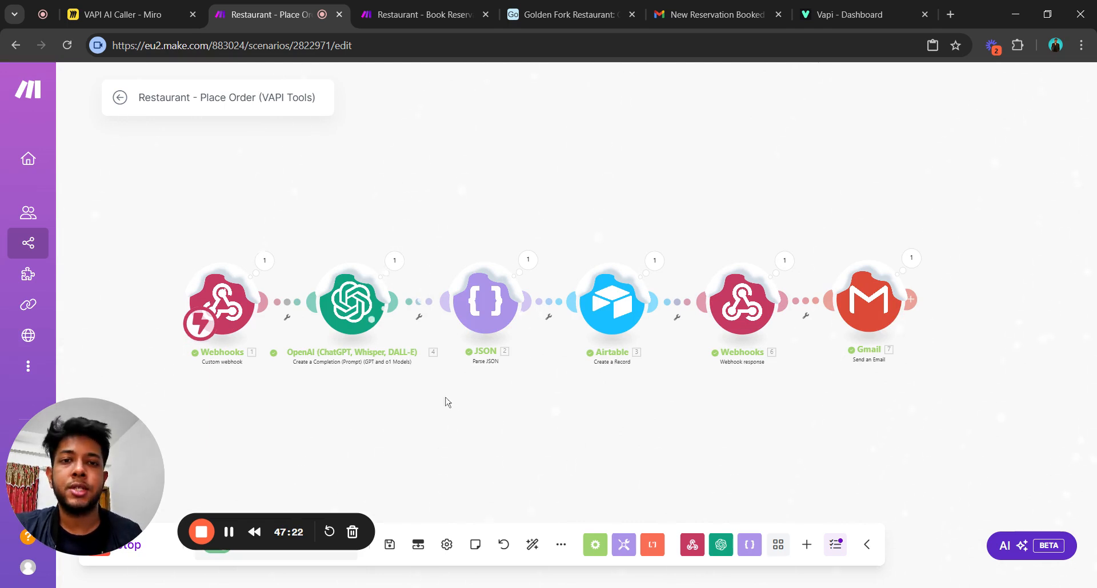
left_click_drag(272, 188, 331, 212)
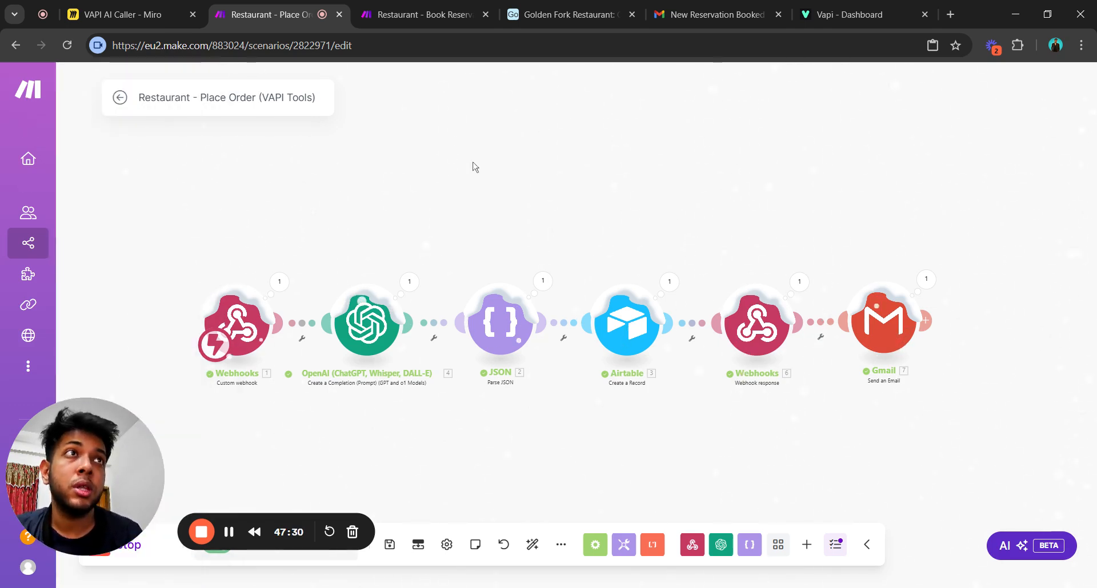
left_click_drag(499, 201, 487, 212)
left_click_drag(583, 251, 571, 228)
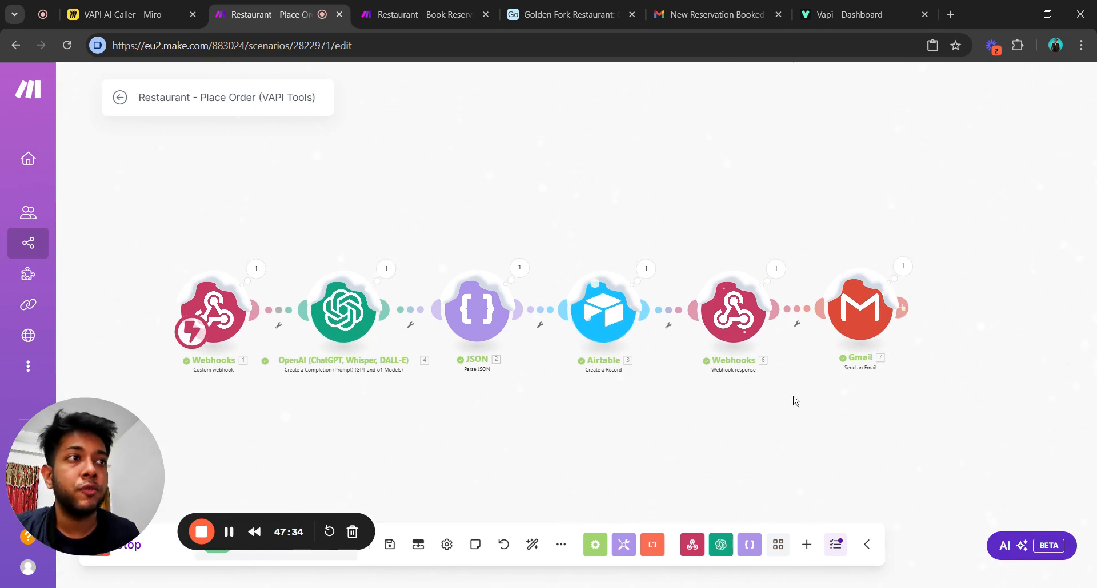
left_click_drag(809, 428, 842, 421)
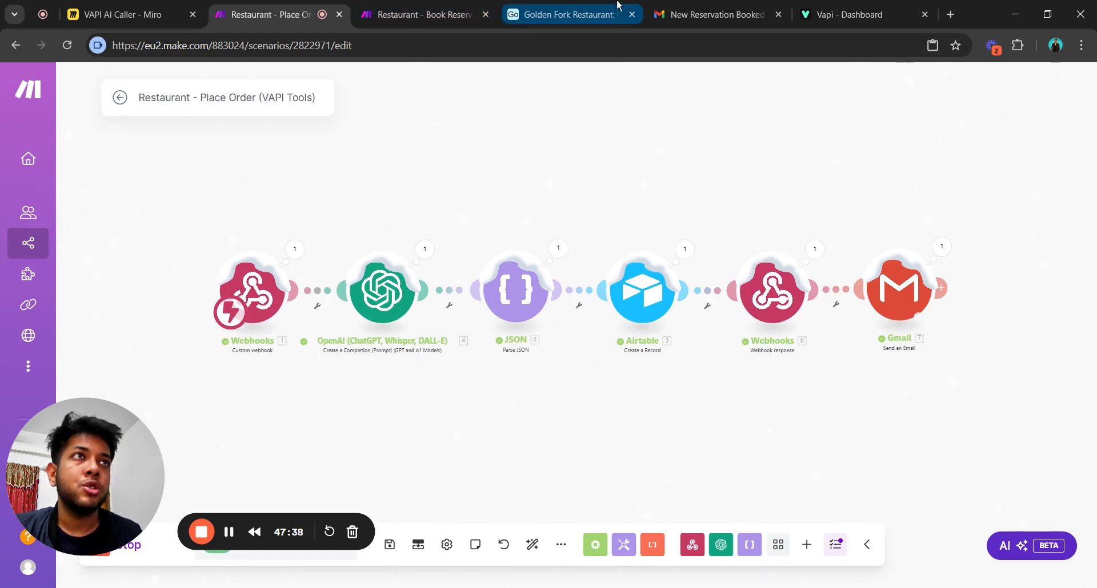
left_click_drag(634, 172, 628, 187)
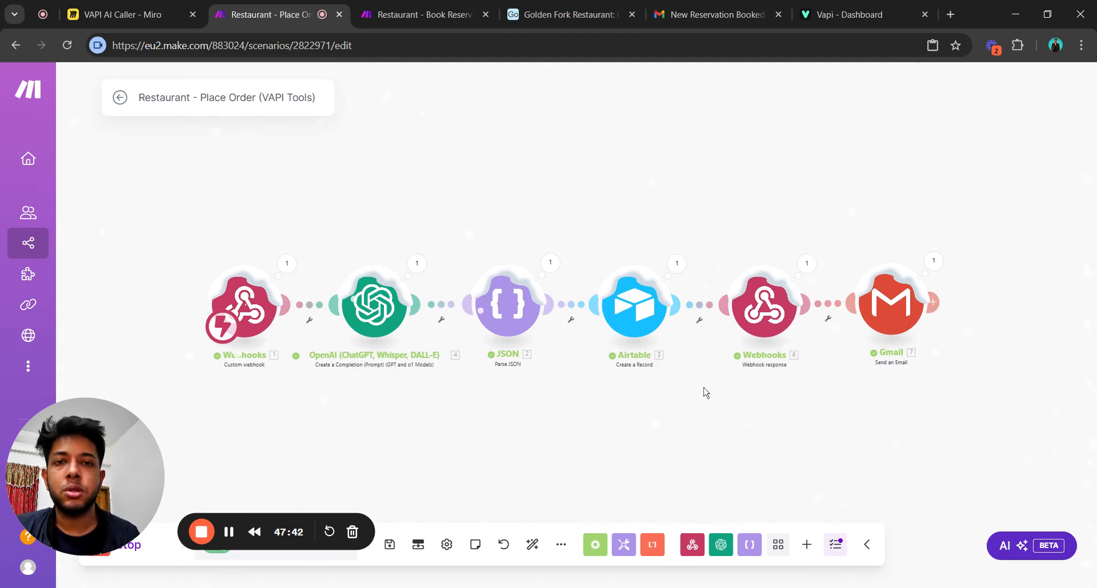
left_click_drag(776, 424, 728, 436)
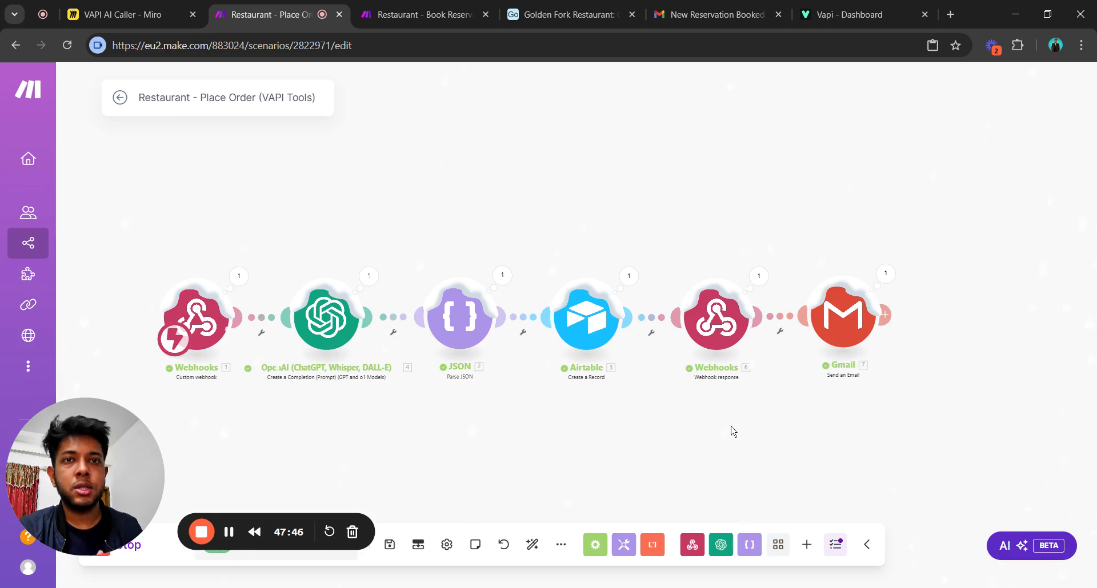